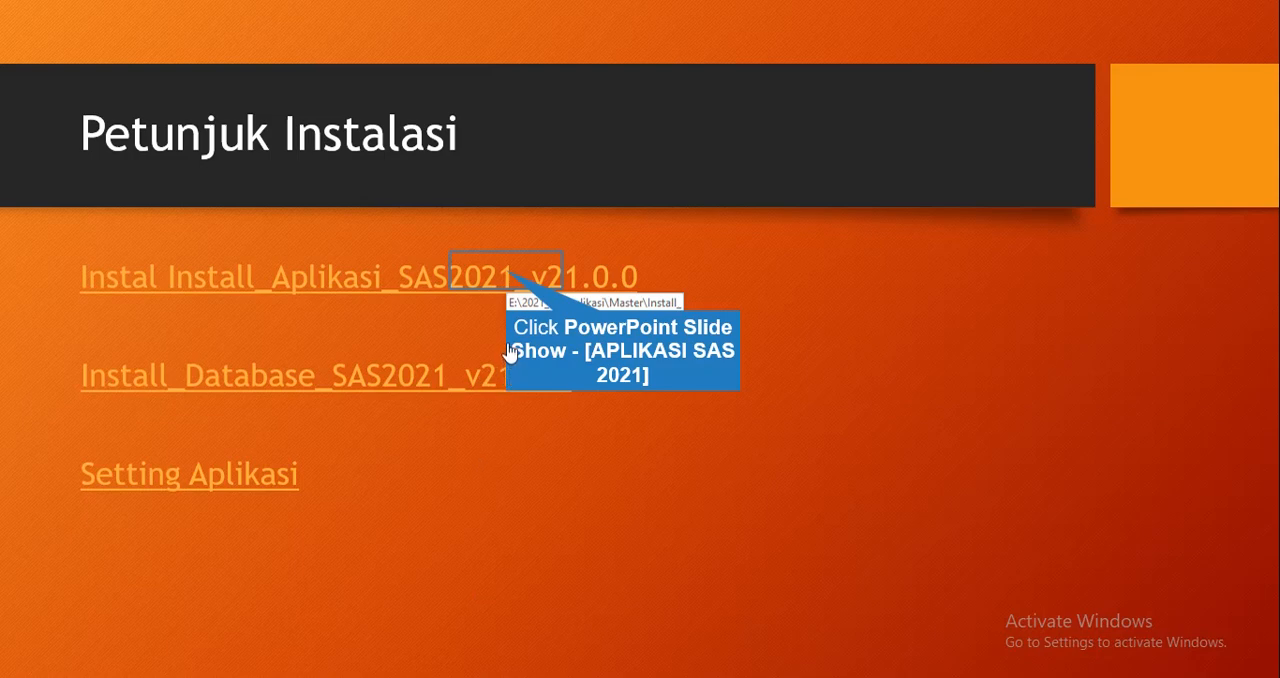
Run the SAS2021 v21.0.0 application and database installers from the slide's links, allowing both files to open
click(509, 278)
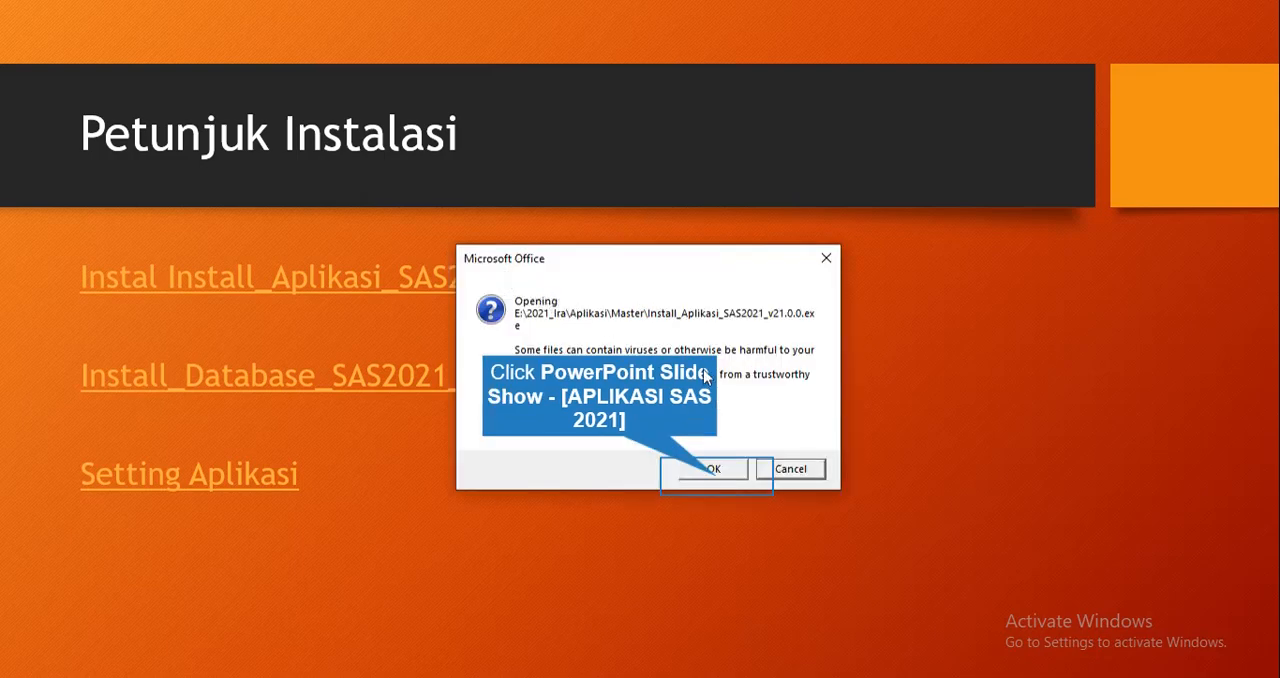
click(714, 470)
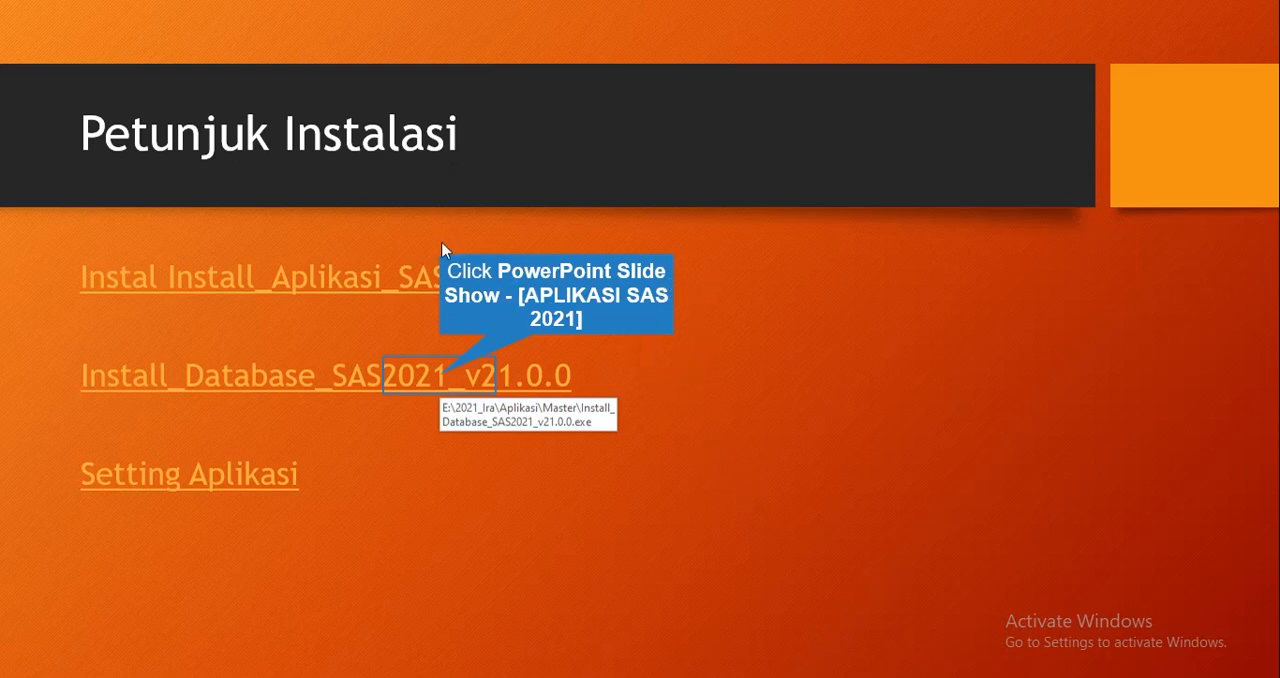
click(442, 377)
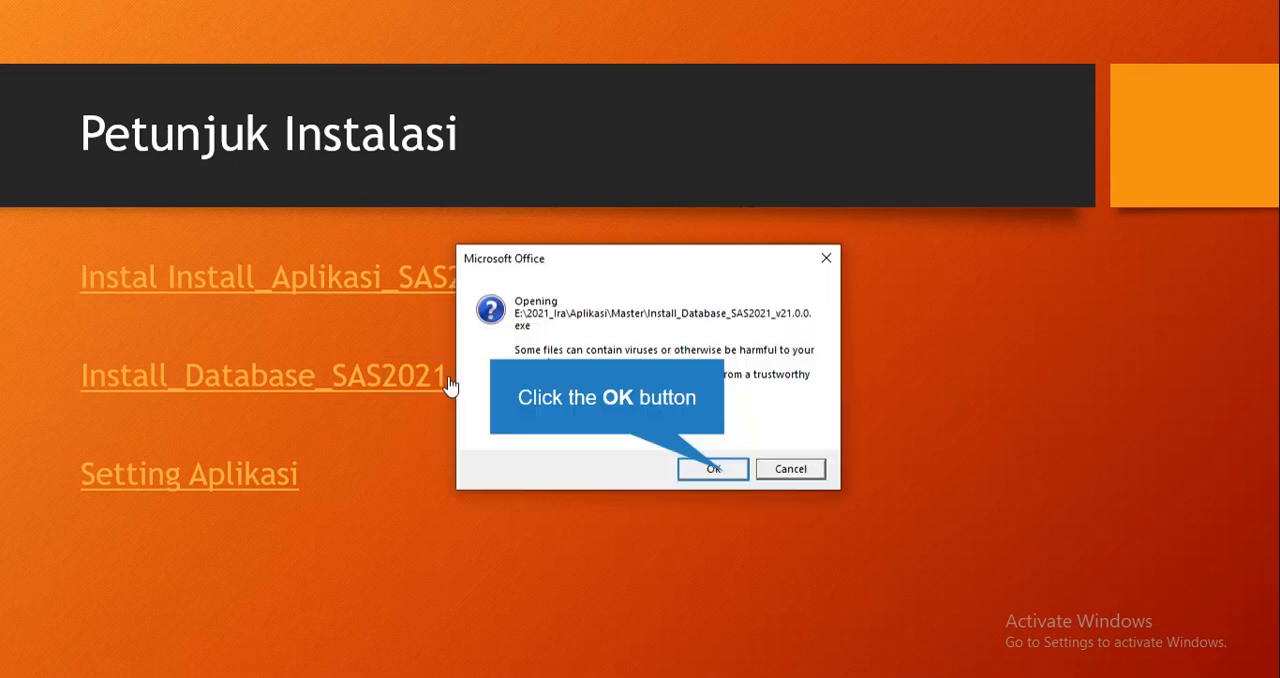
click(729, 470)
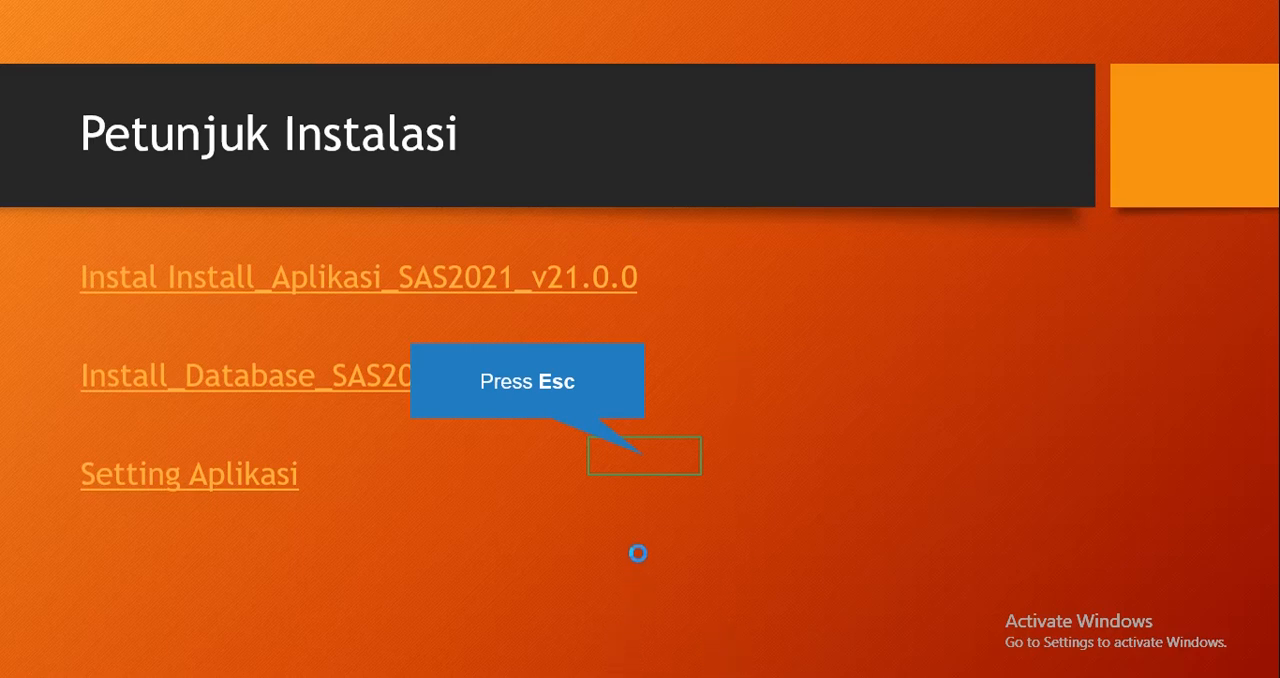
Exit the slide show, minimize the presentation and open the AplikasiSAS2021 folder on Local Disk (C:) in File Explorer
key(Escape)
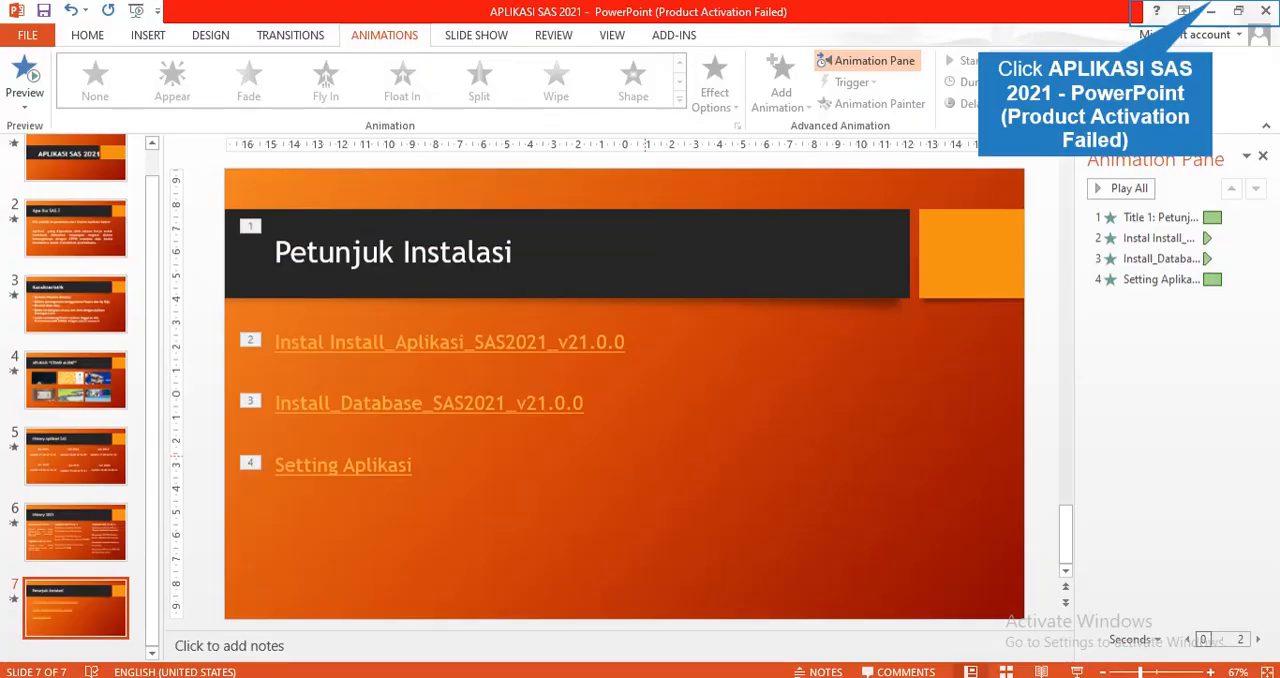
click(1206, 7)
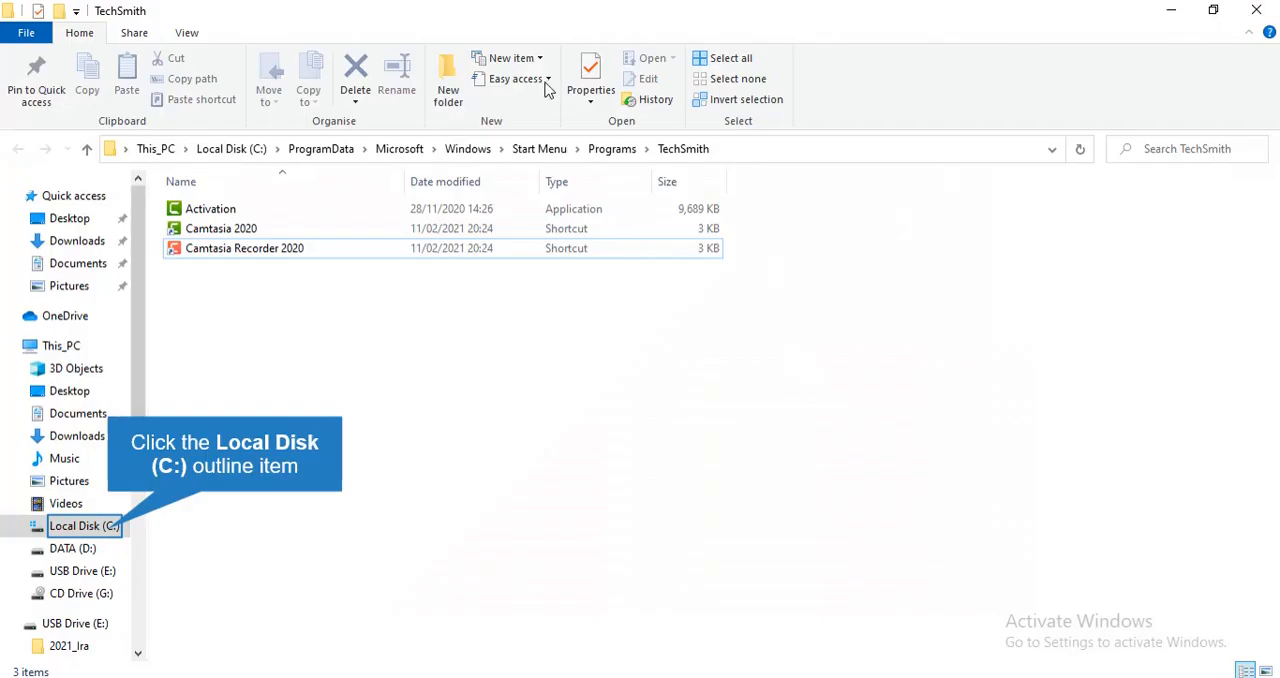
click(110, 527)
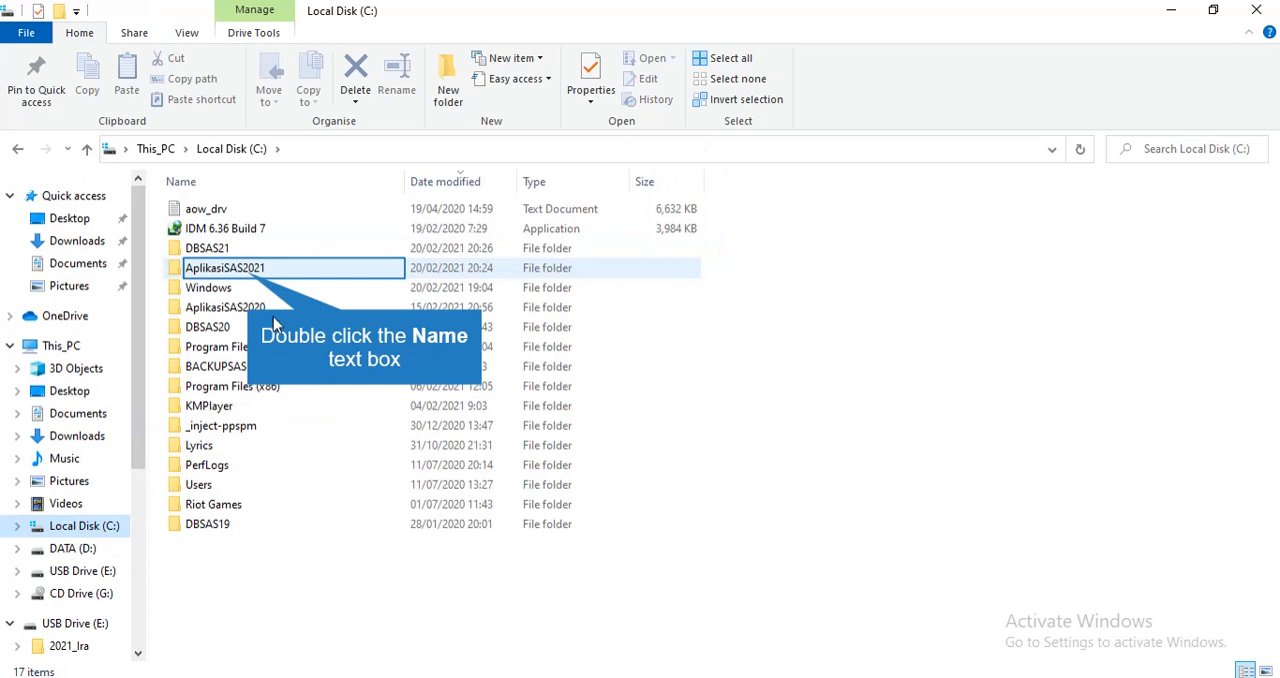
double_click(248, 272)
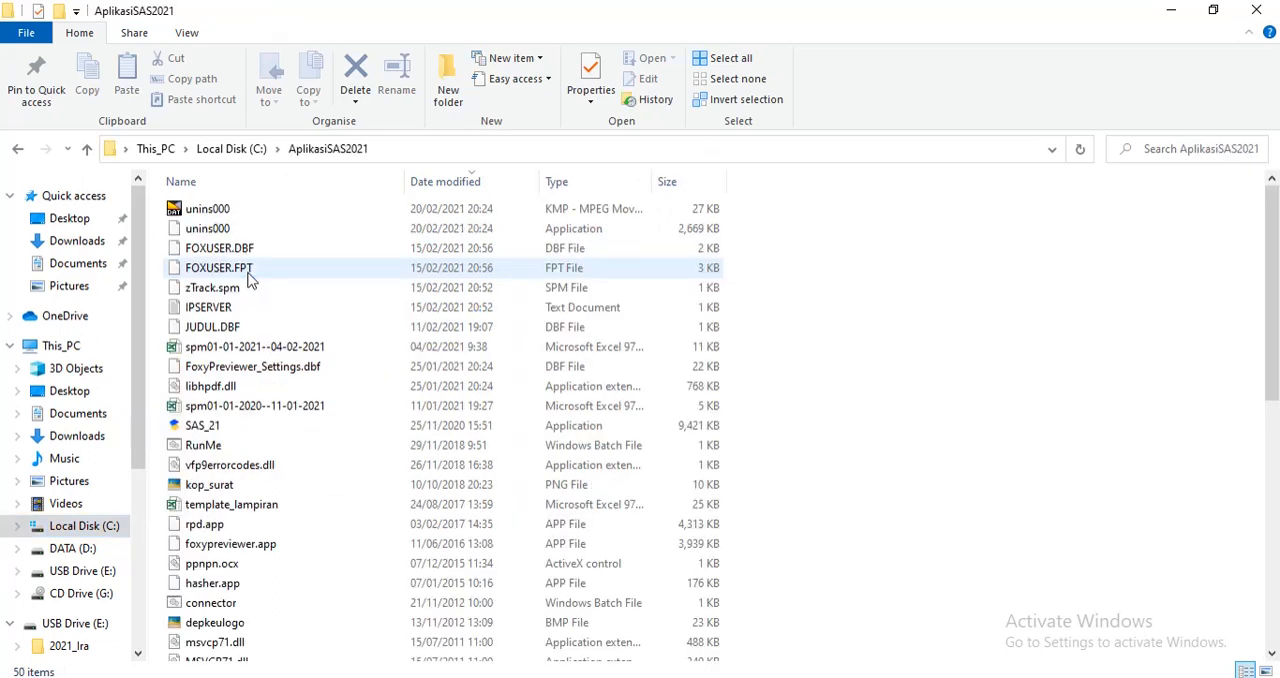
Launch the SAS_21 application from the AplikasiSAS2021 folder, closing the FoxPro alert and launching it again
scroll(250, 280, down, 9)
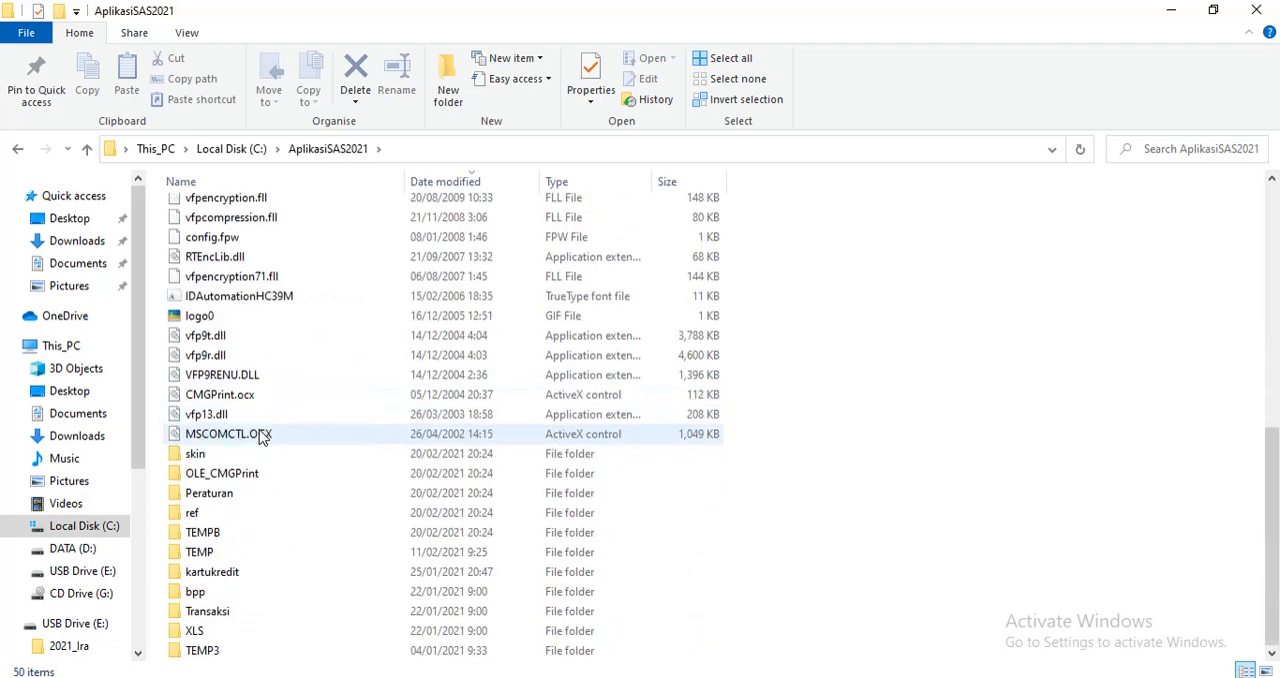
scroll(262, 437, up, 4)
scroll(262, 437, up, 5)
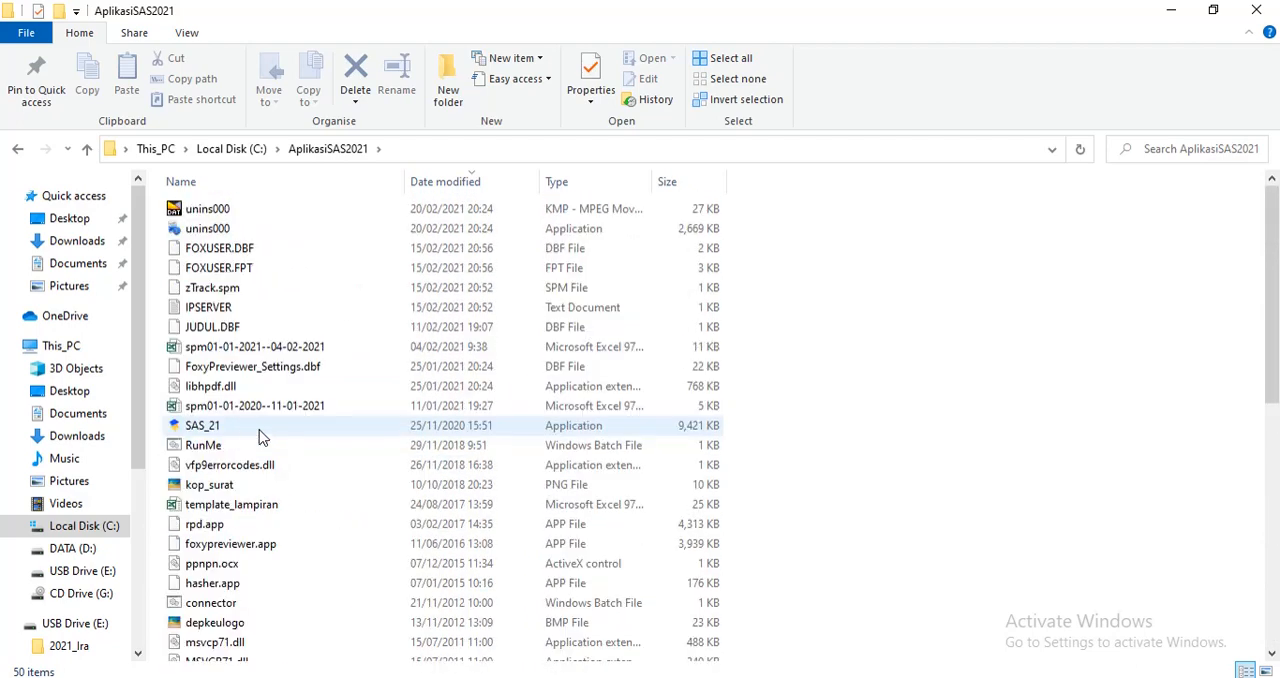
click(222, 428)
double_click(266, 429)
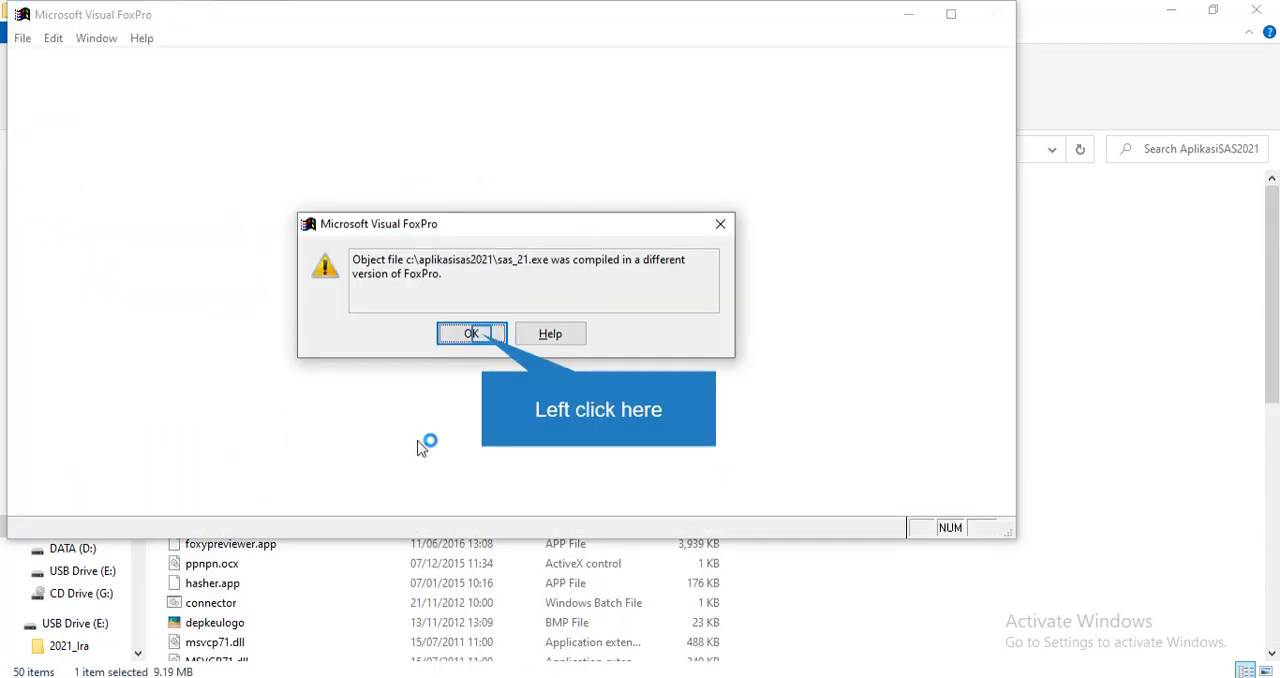
click(485, 341)
double_click(215, 430)
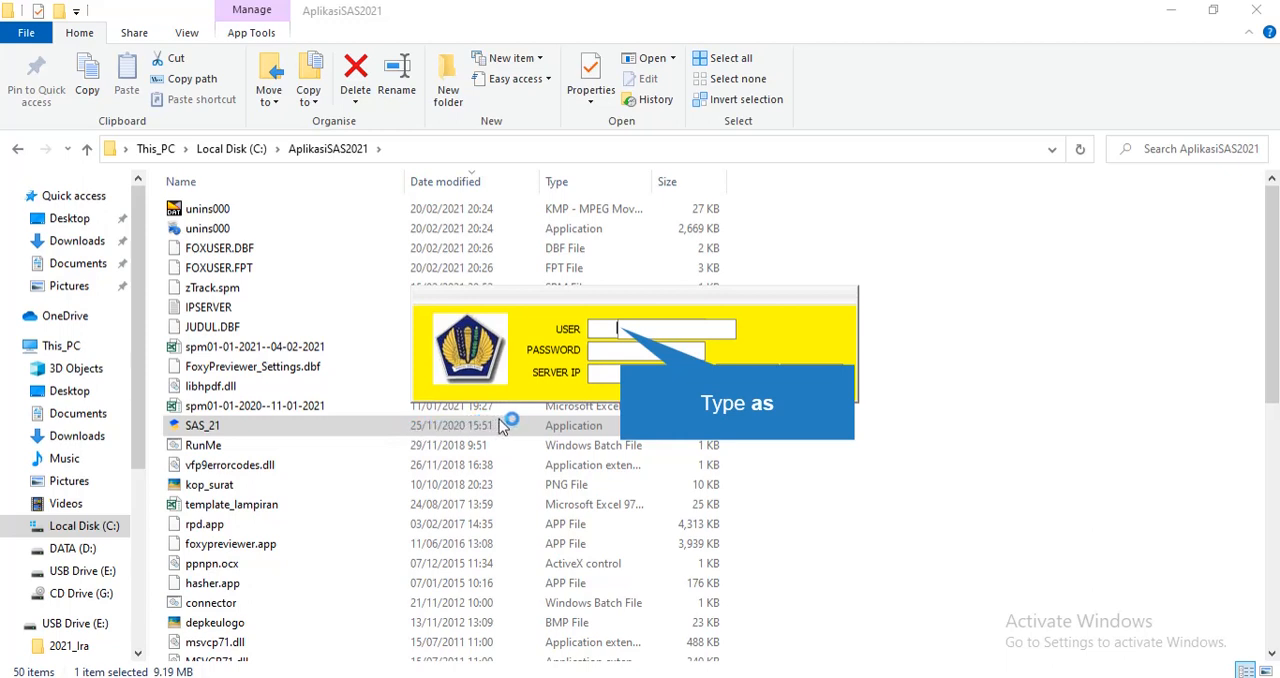
Try to log in to SAS as user admin with the account password, dismiss the error dialogs and cancel the login
text(a)
text(s)
key(BackSpace)
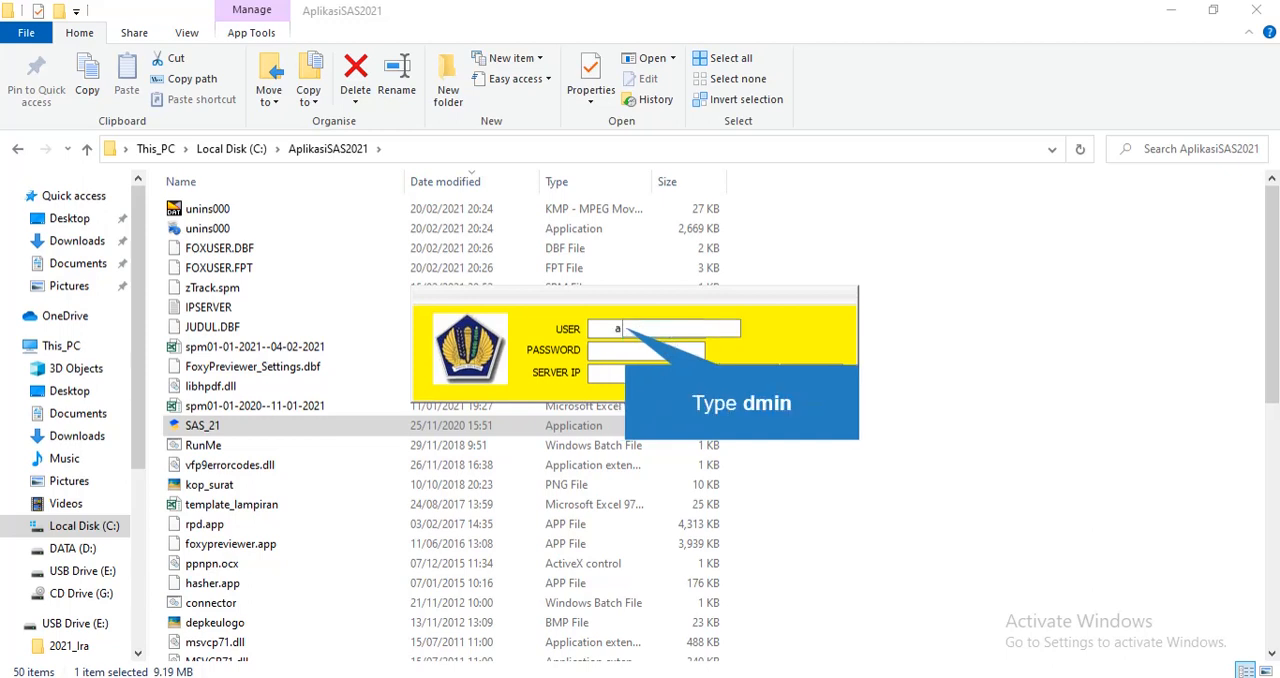
text(dmin)
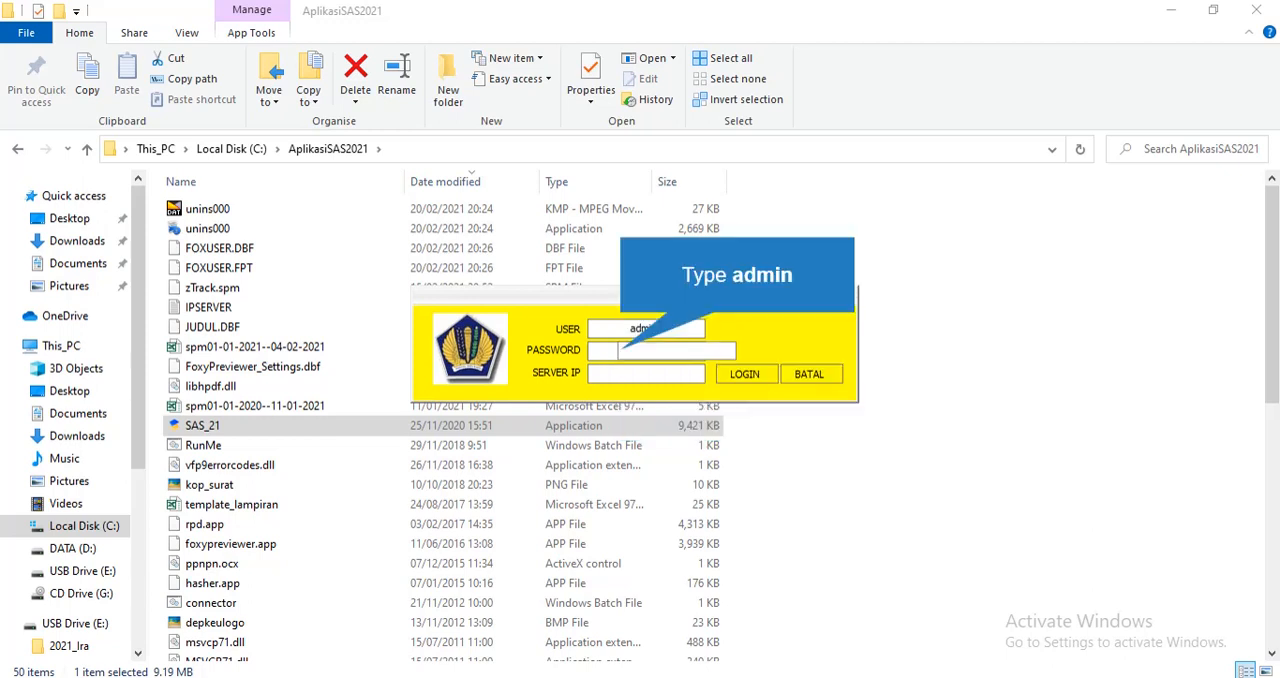
text(admin)
key(Return)
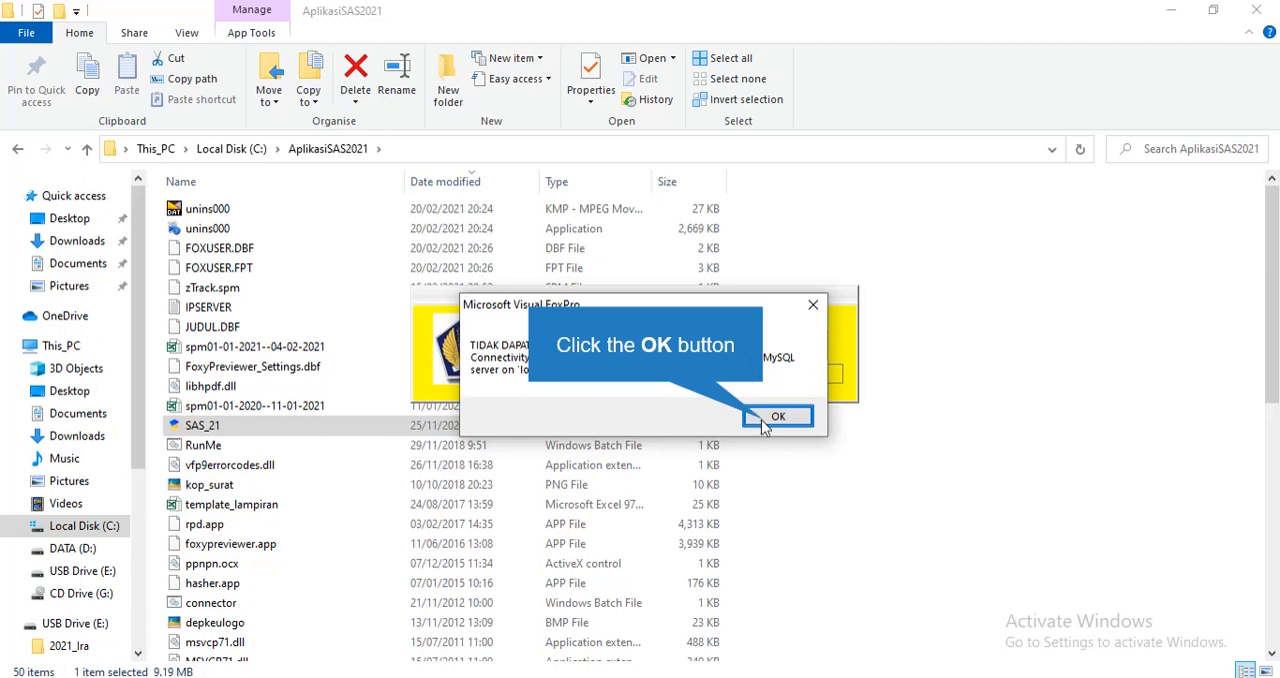
click(765, 418)
click(757, 385)
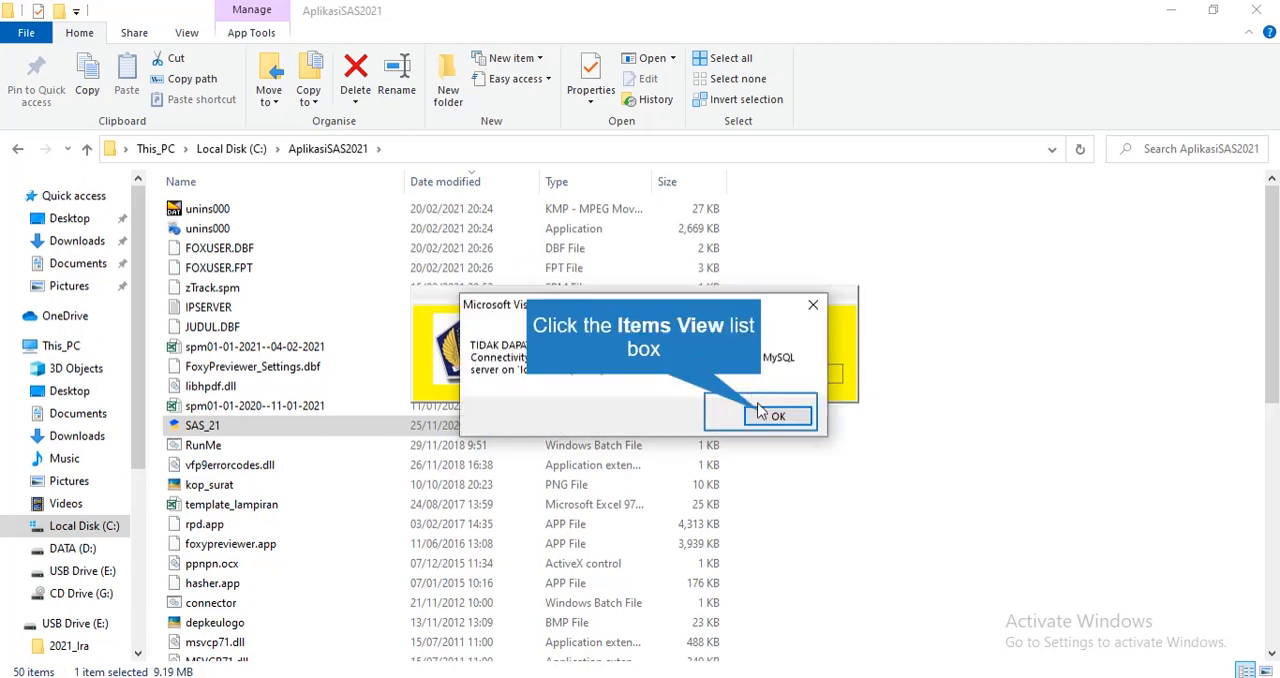
click(765, 414)
click(813, 382)
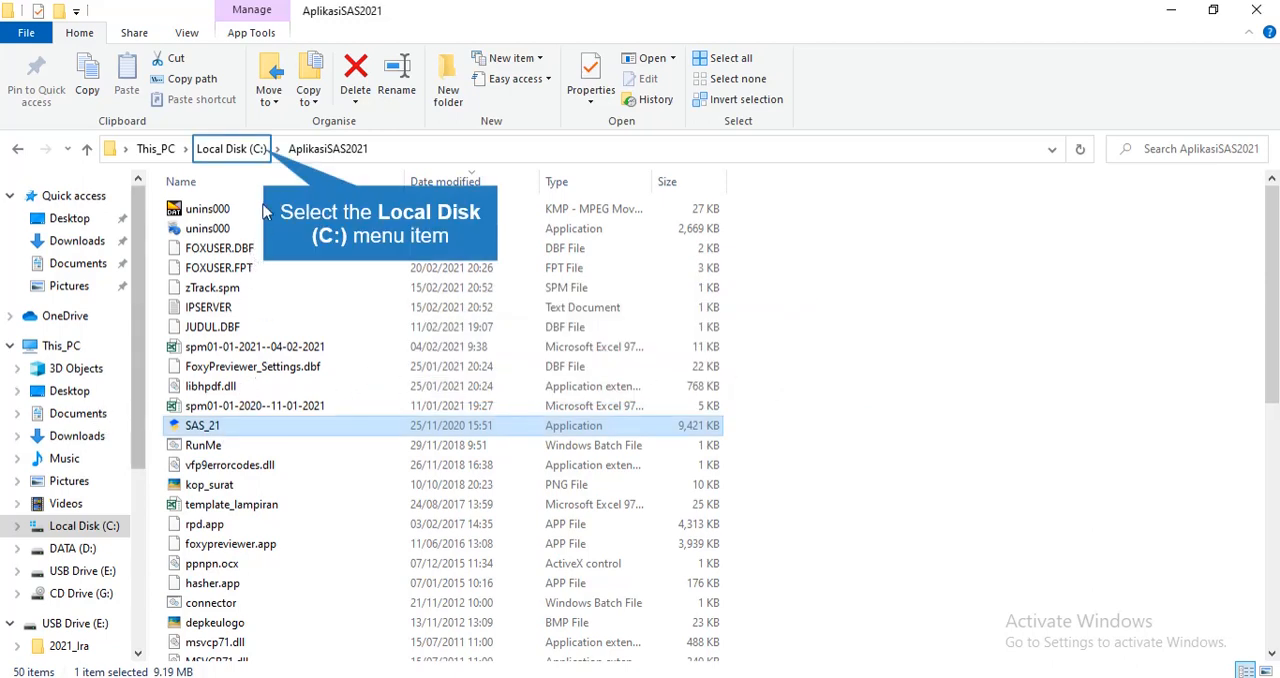
Run the mysql-install batch file in the DBSAS21 folder on Local Disk (C:) as administrator
click(231, 148)
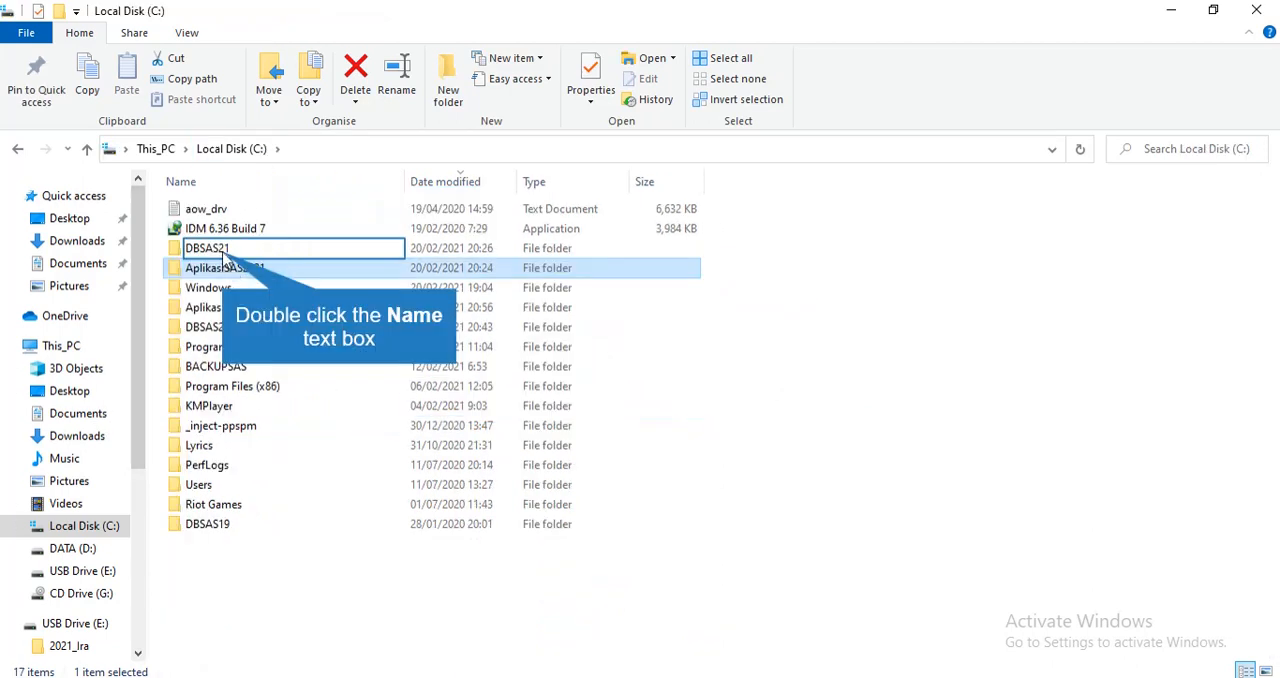
double_click(210, 248)
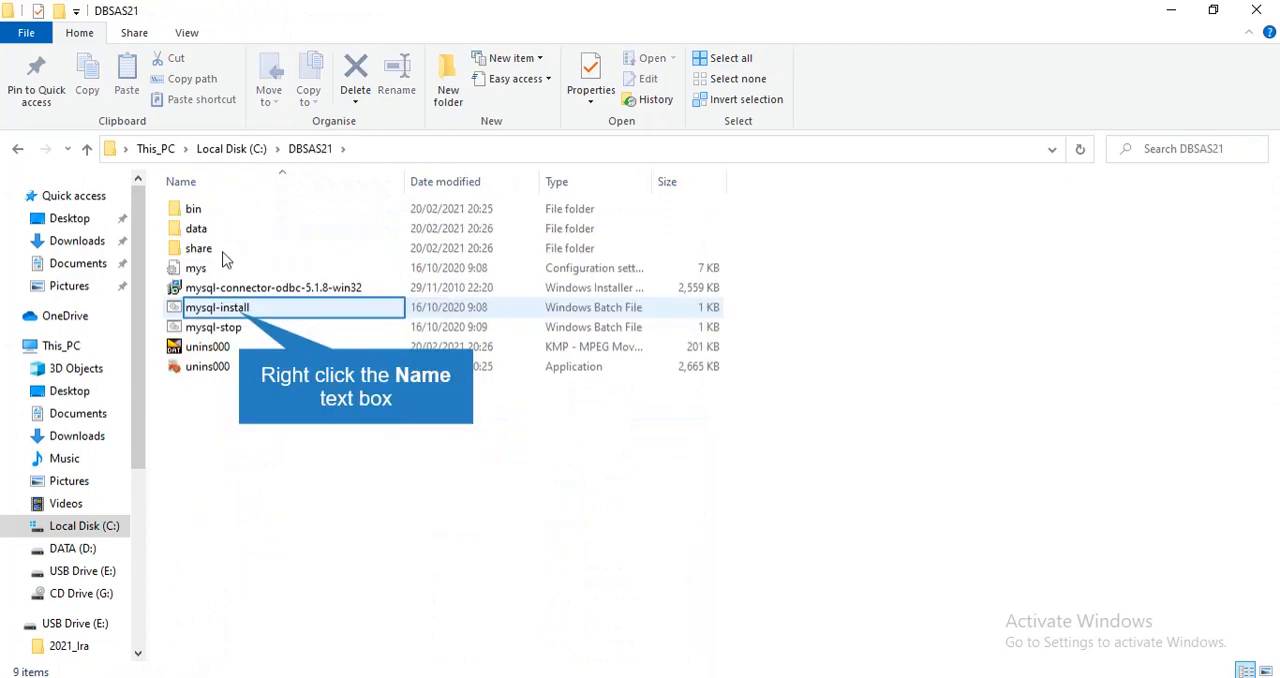
right_click(244, 312)
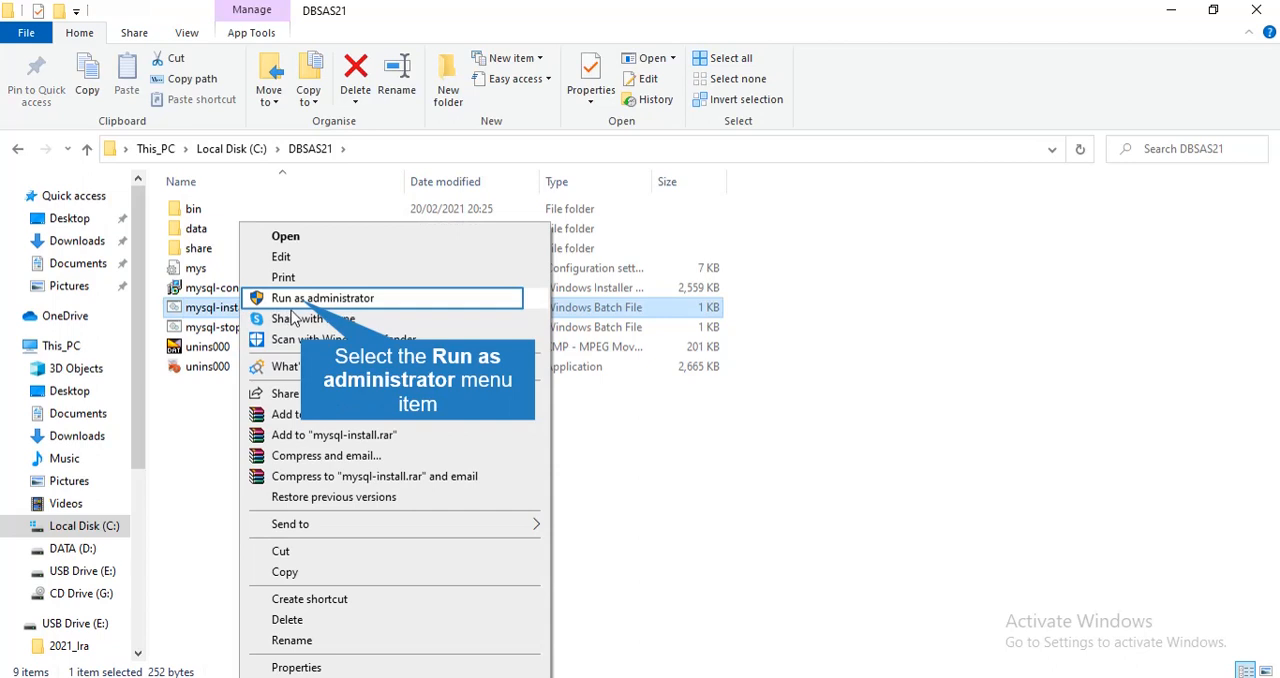
click(304, 300)
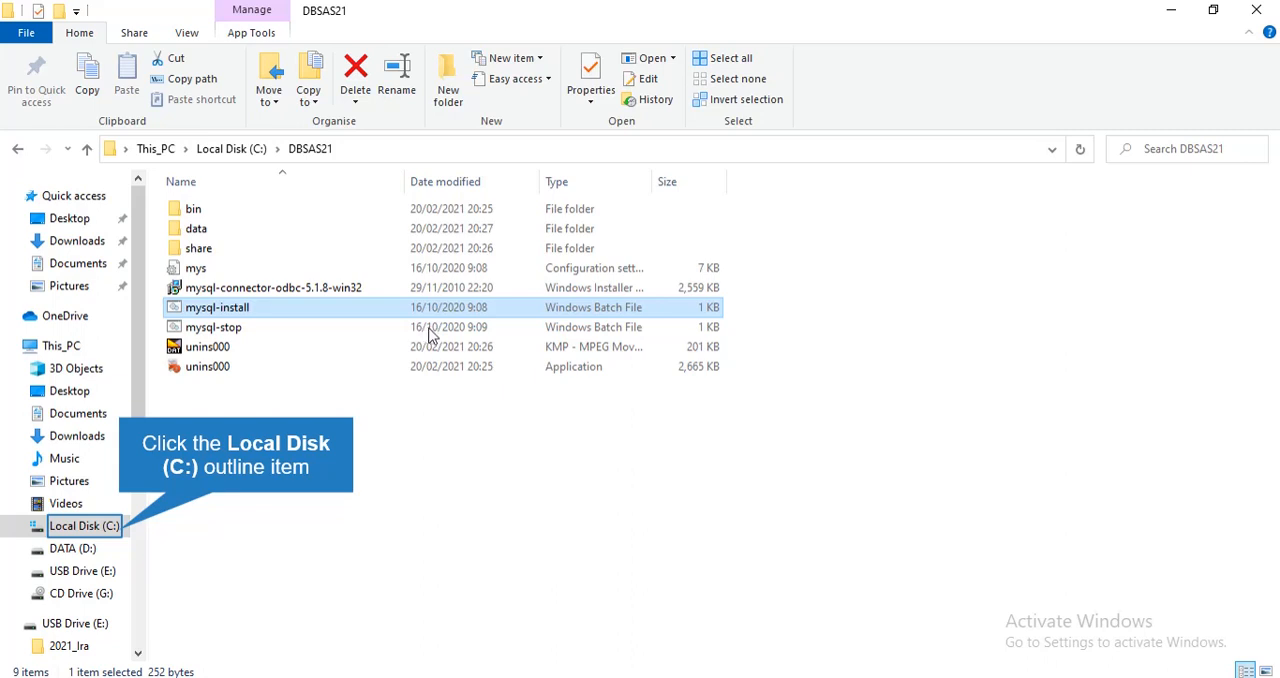
Return to the AplikasiSAS2021 folder on Local Disk (C:) and launch the SAS_21 application
click(118, 524)
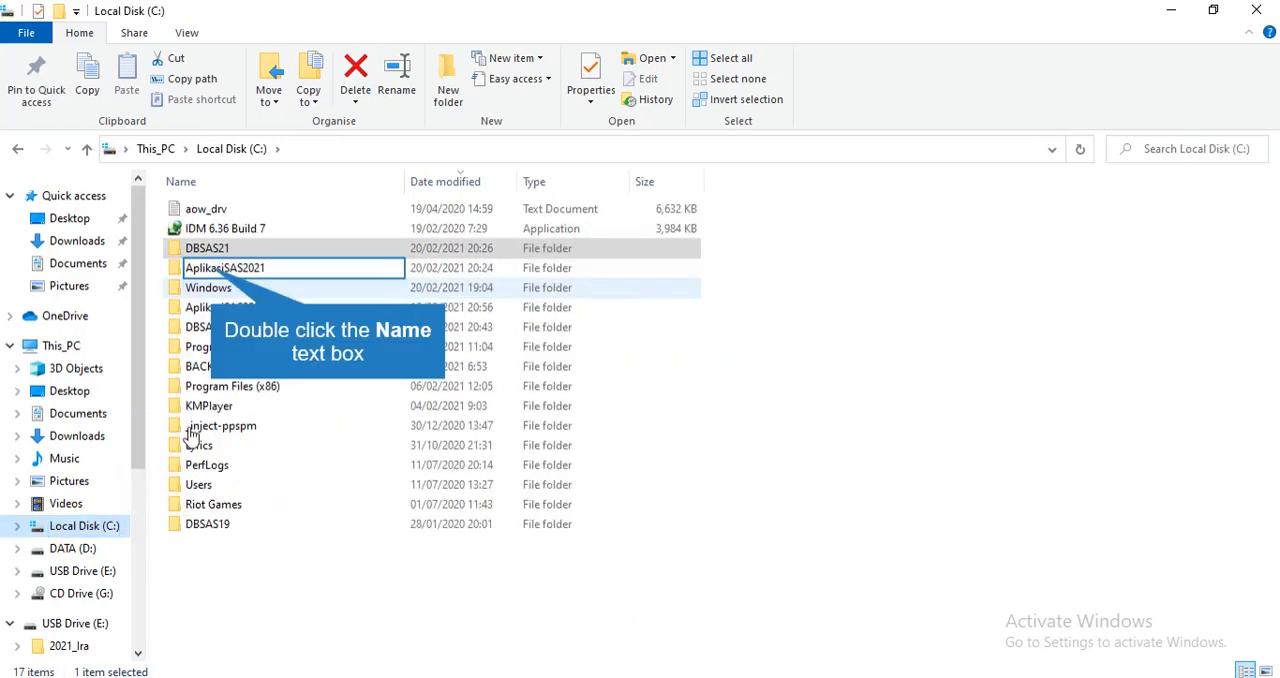
double_click(214, 270)
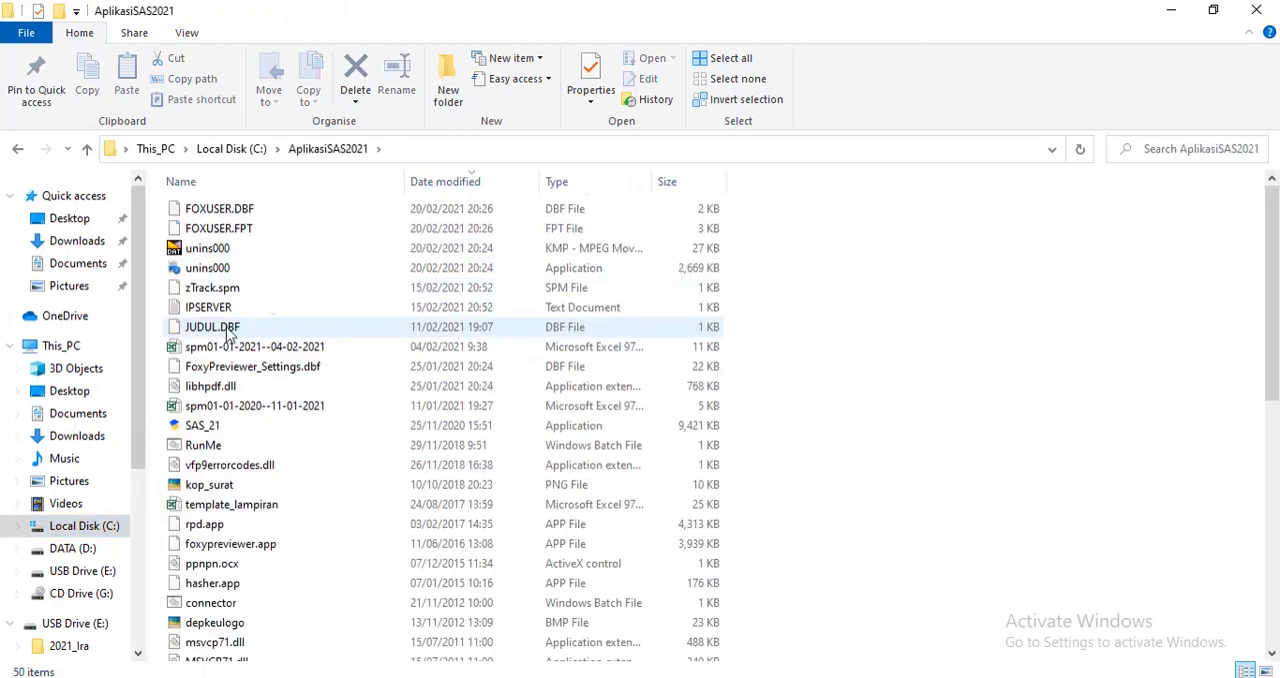
scroll(228, 400, down, 9)
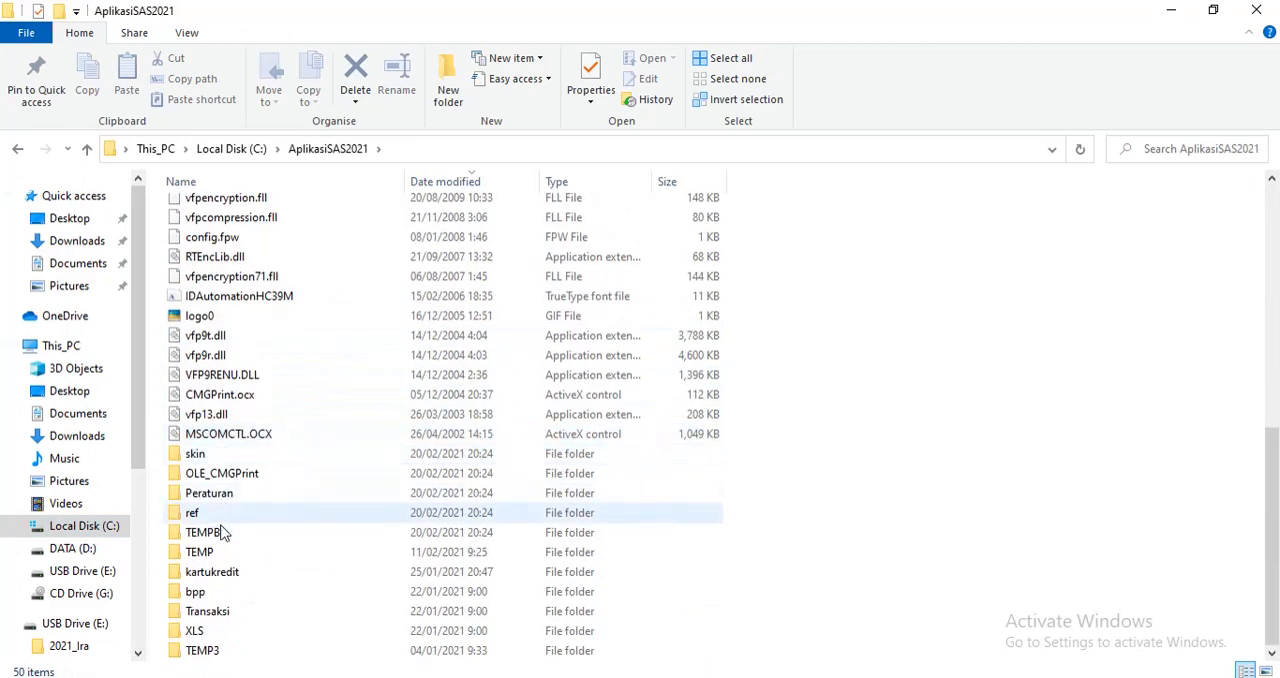
scroll(214, 595, up, 7)
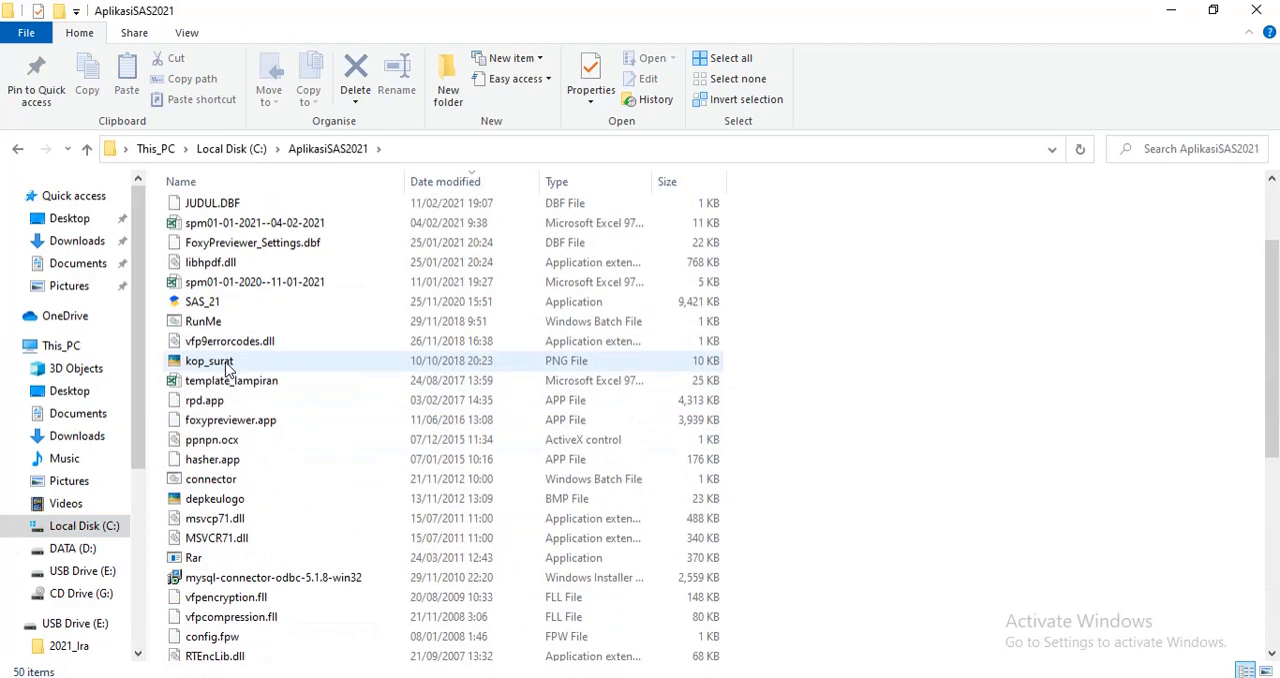
double_click(200, 301)
Log in to SAS as user admin, entering the account password
text(a)
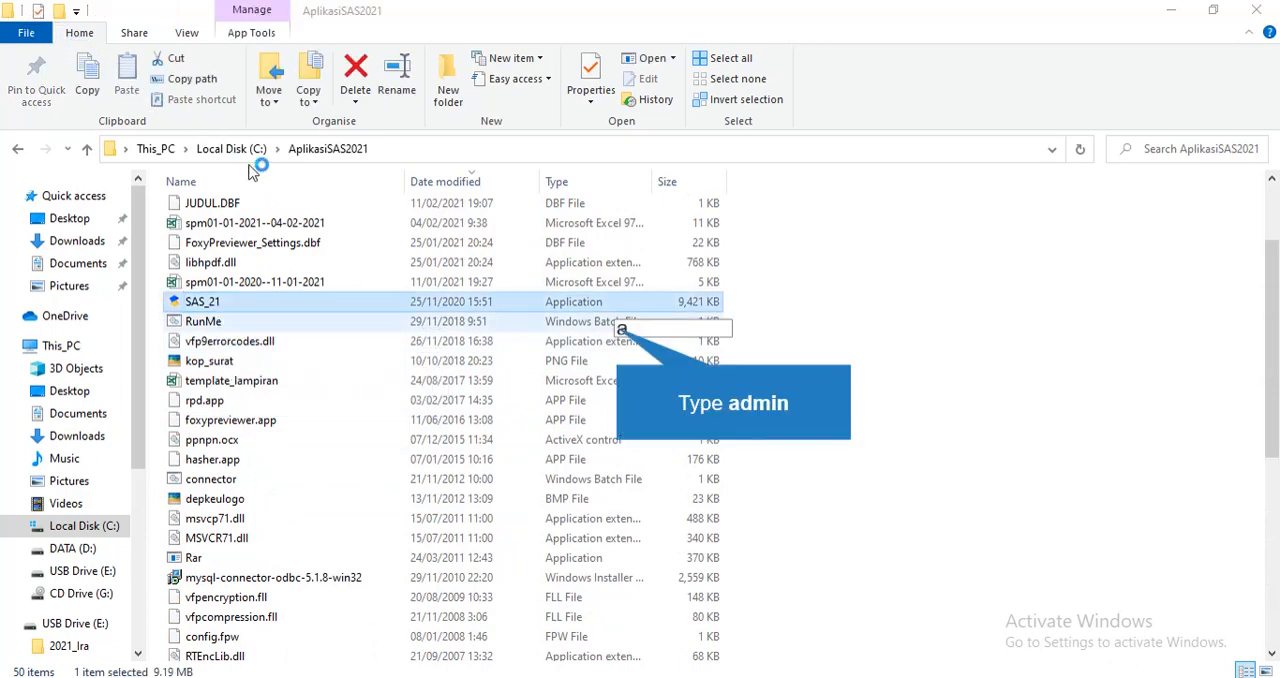
text(dmin)
click(617, 351)
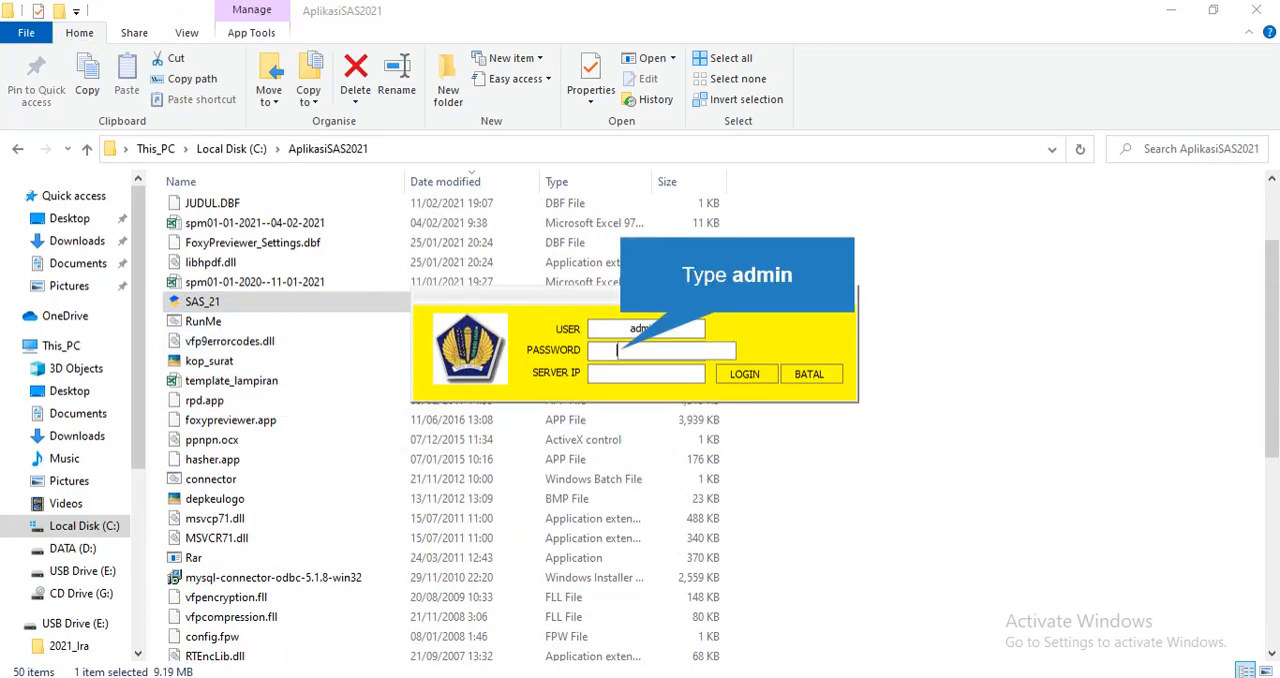
text(adm)
text(in)
key(Return)
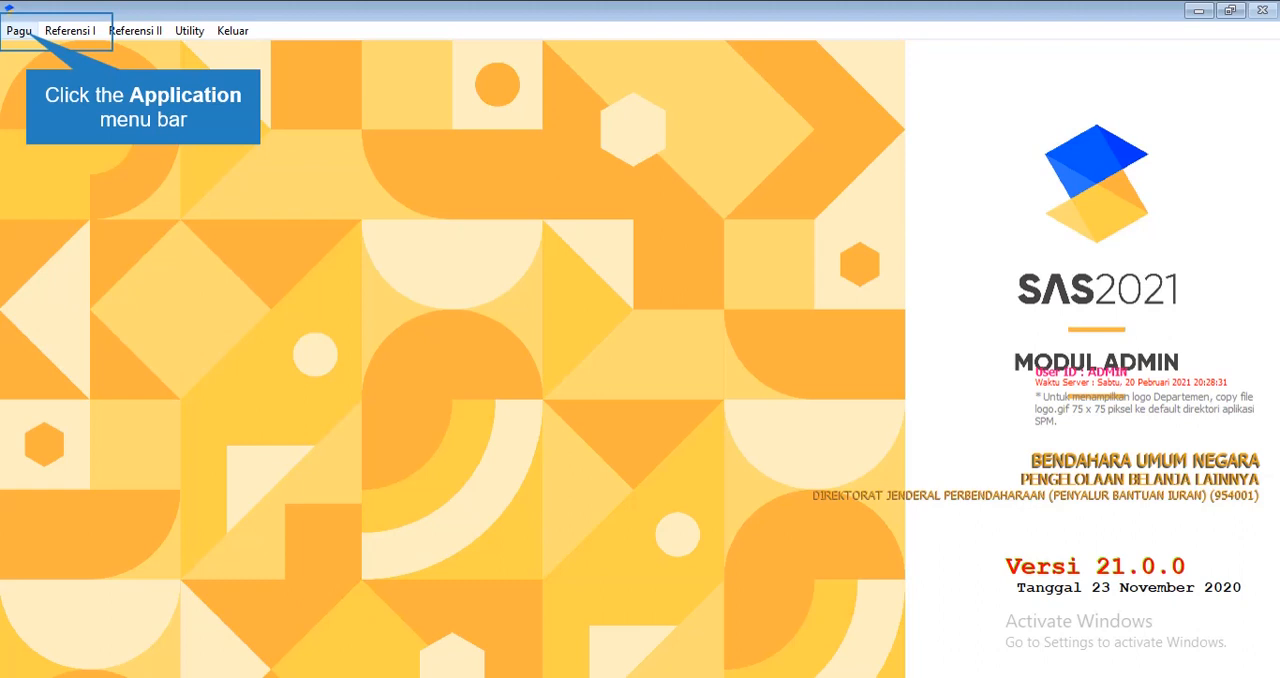
Open the Transfer Pagu dan REVISI Pagu form in the admin module
click(19, 31)
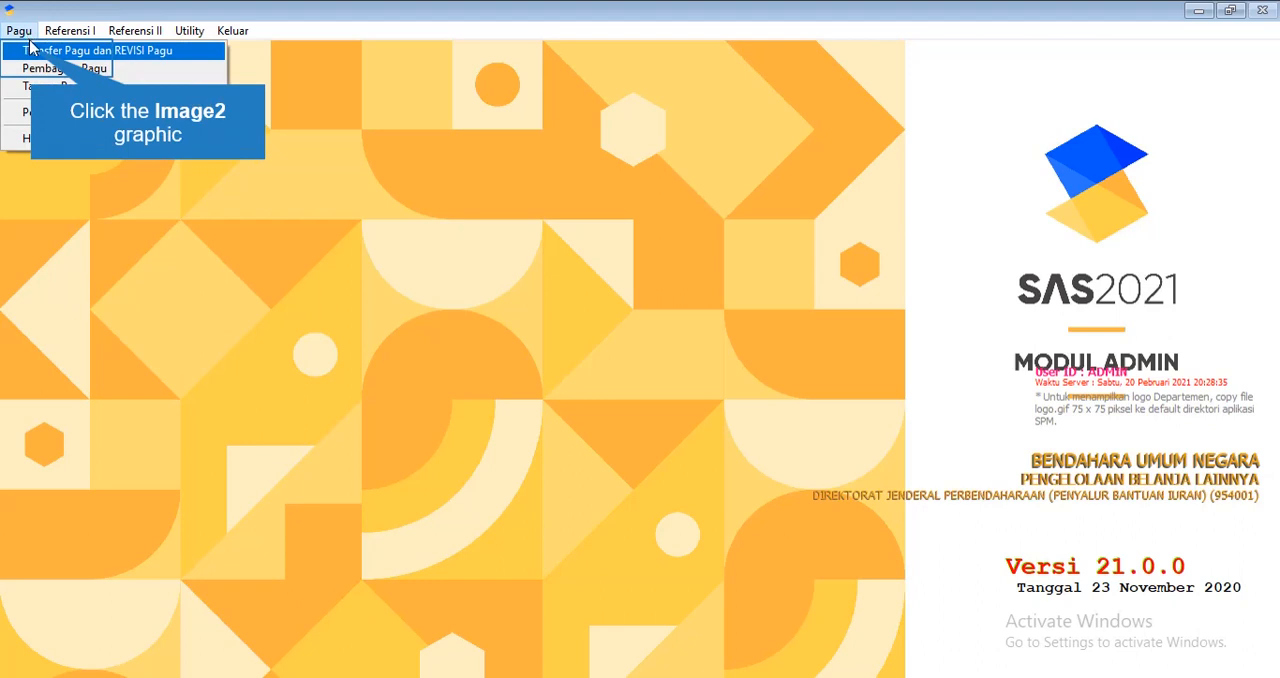
click(33, 51)
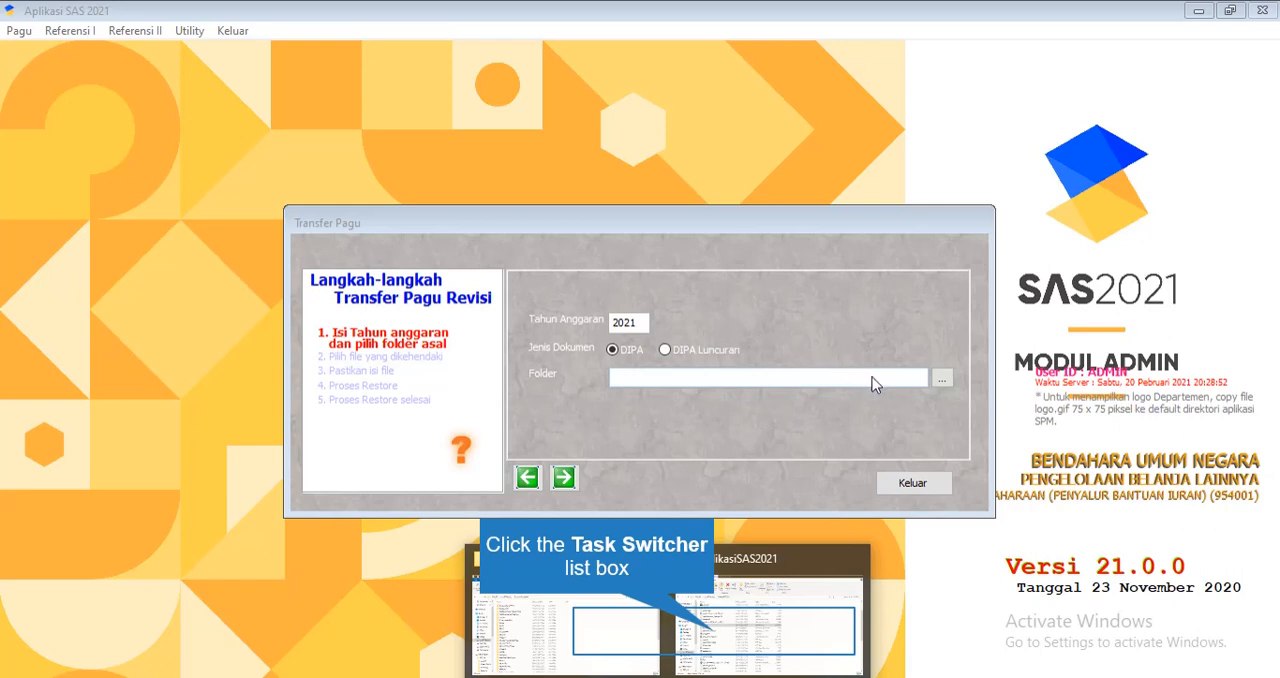
Switch to File Explorer and open the Aplikasi folder inside 2021_Ira on USB Drive (E:)
click(714, 634)
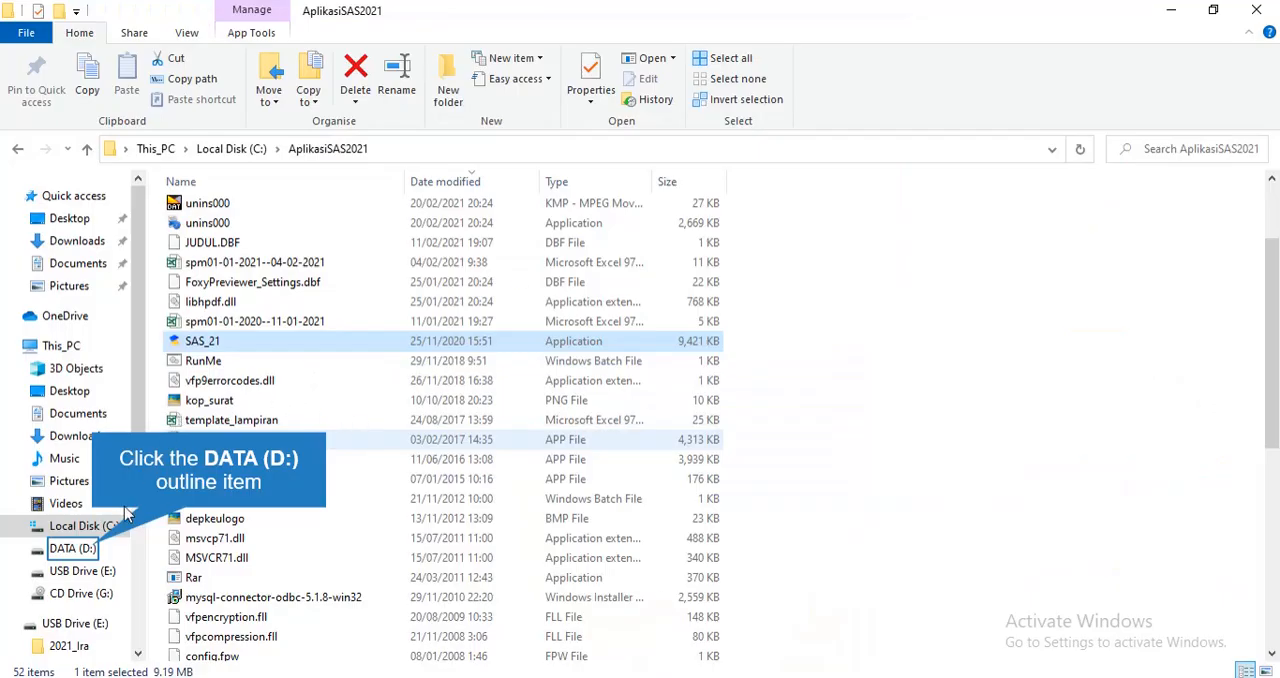
click(85, 547)
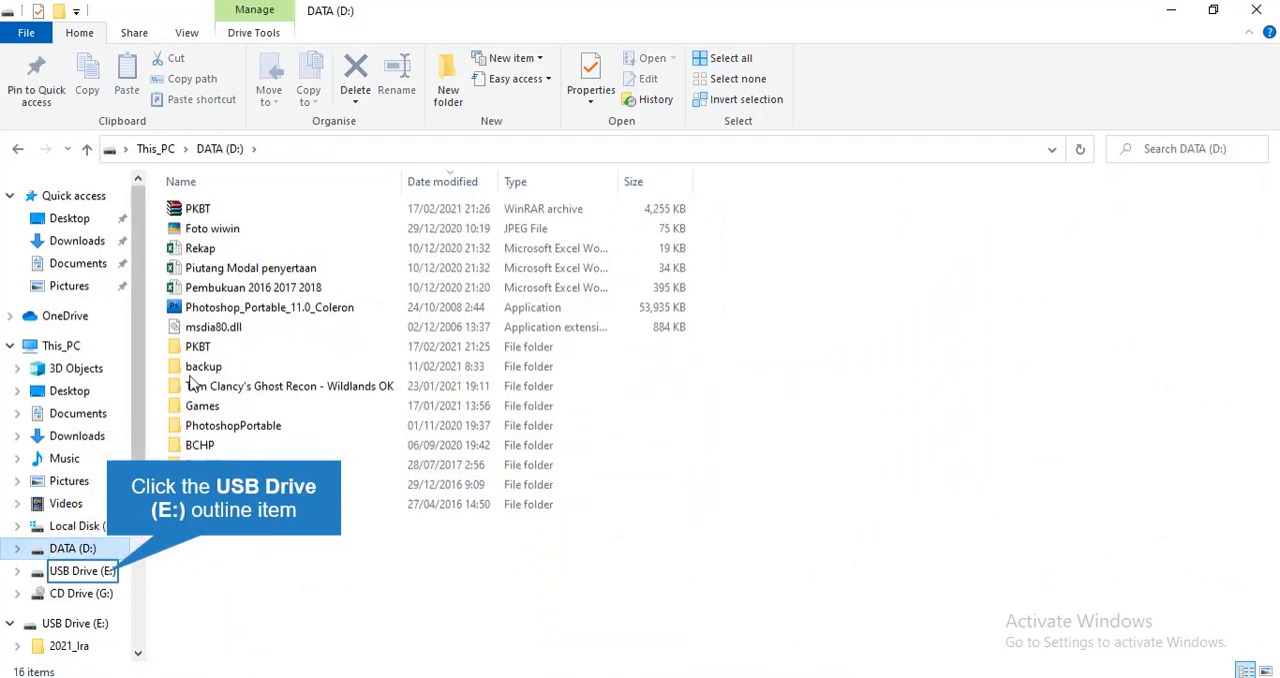
click(100, 574)
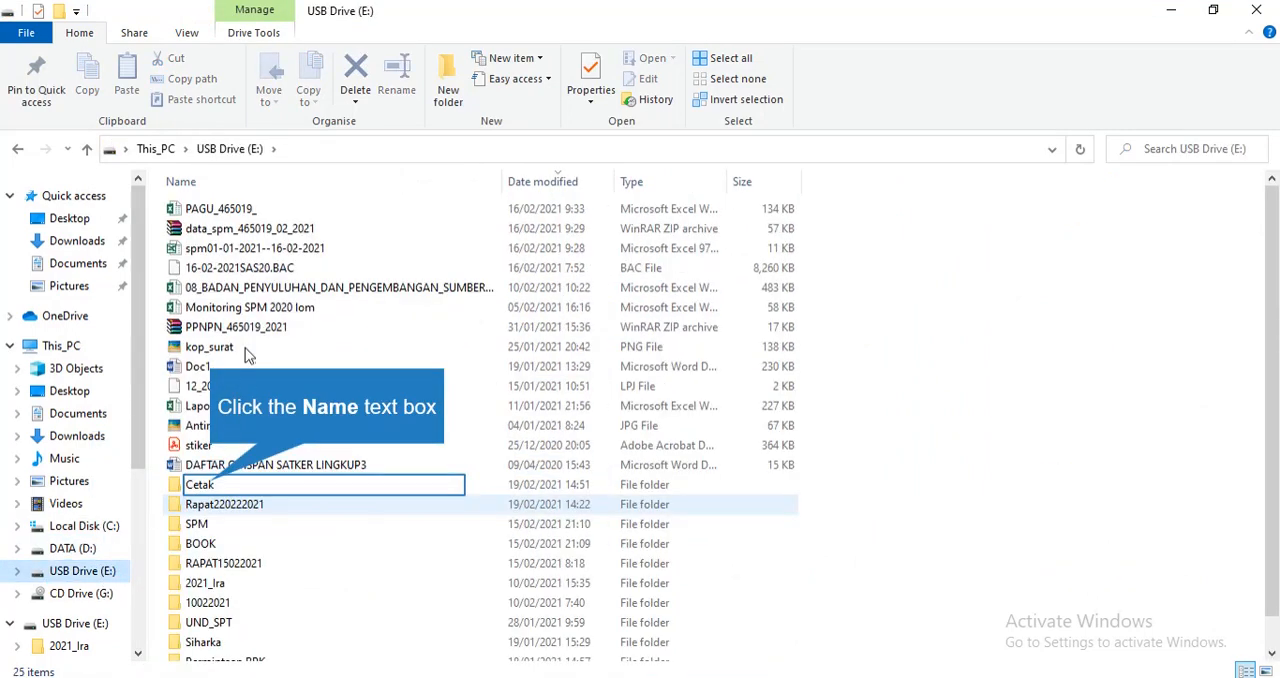
click(215, 486)
scroll(230, 527, down, 1)
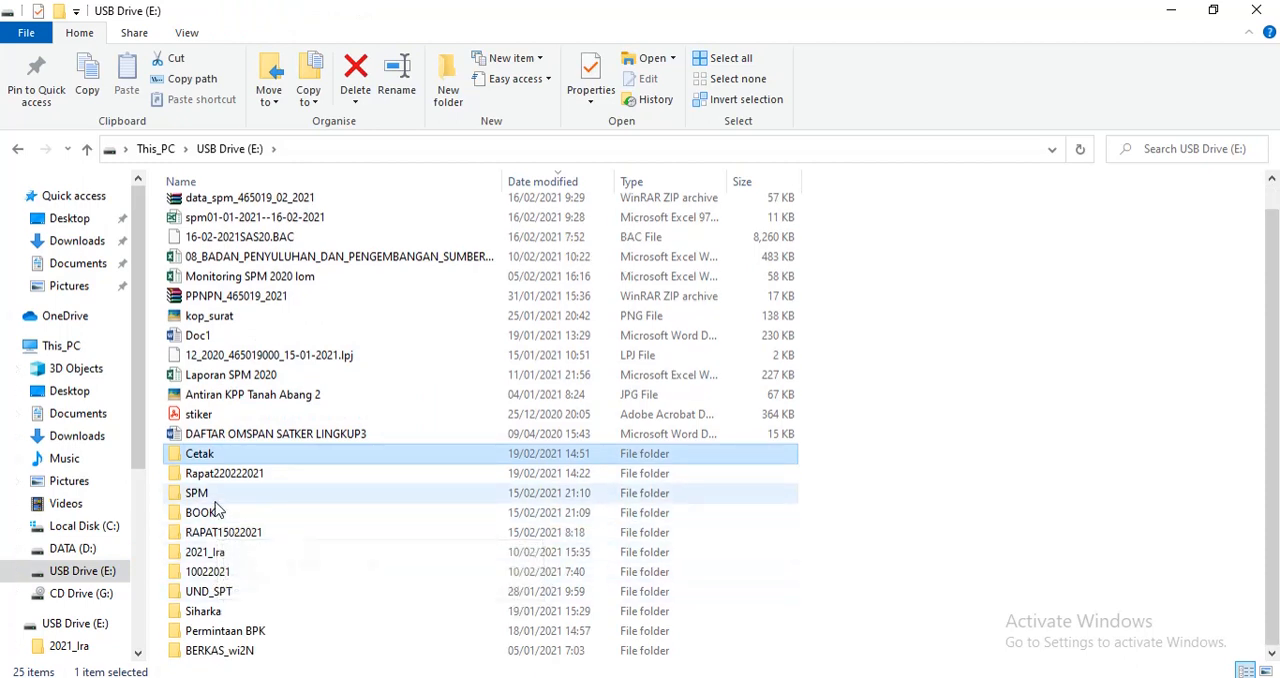
double_click(205, 552)
click(215, 209)
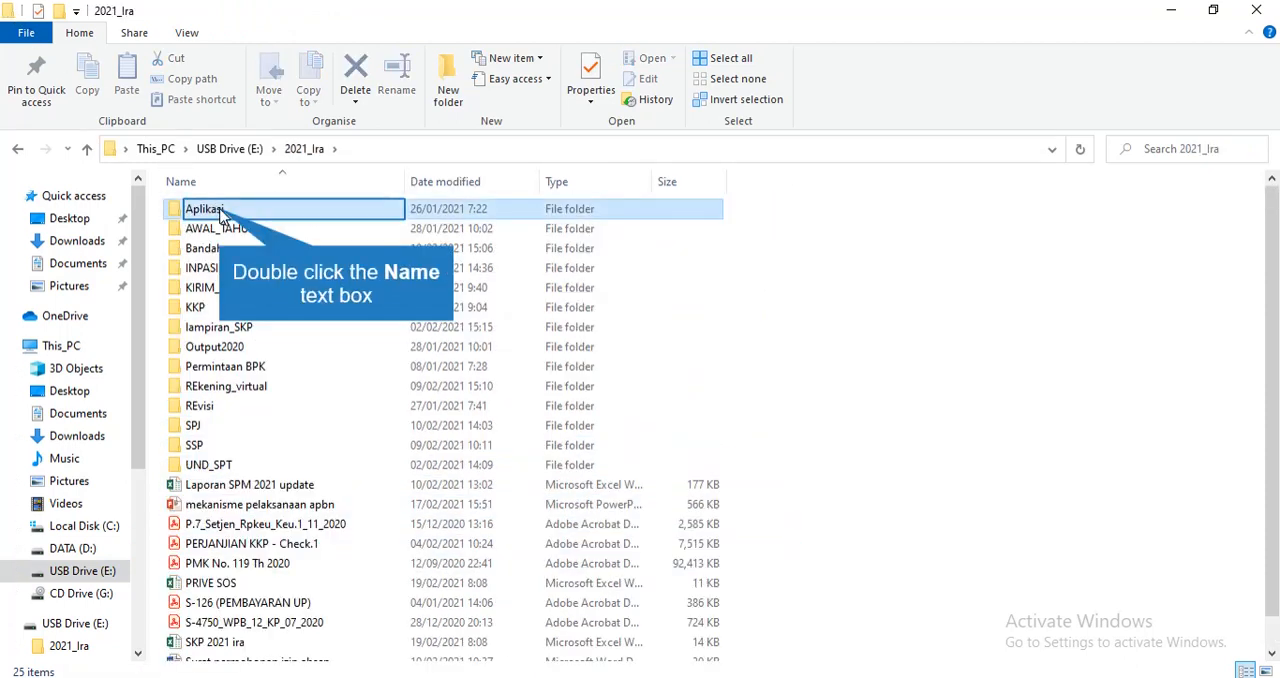
double_click(222, 214)
double_click(220, 212)
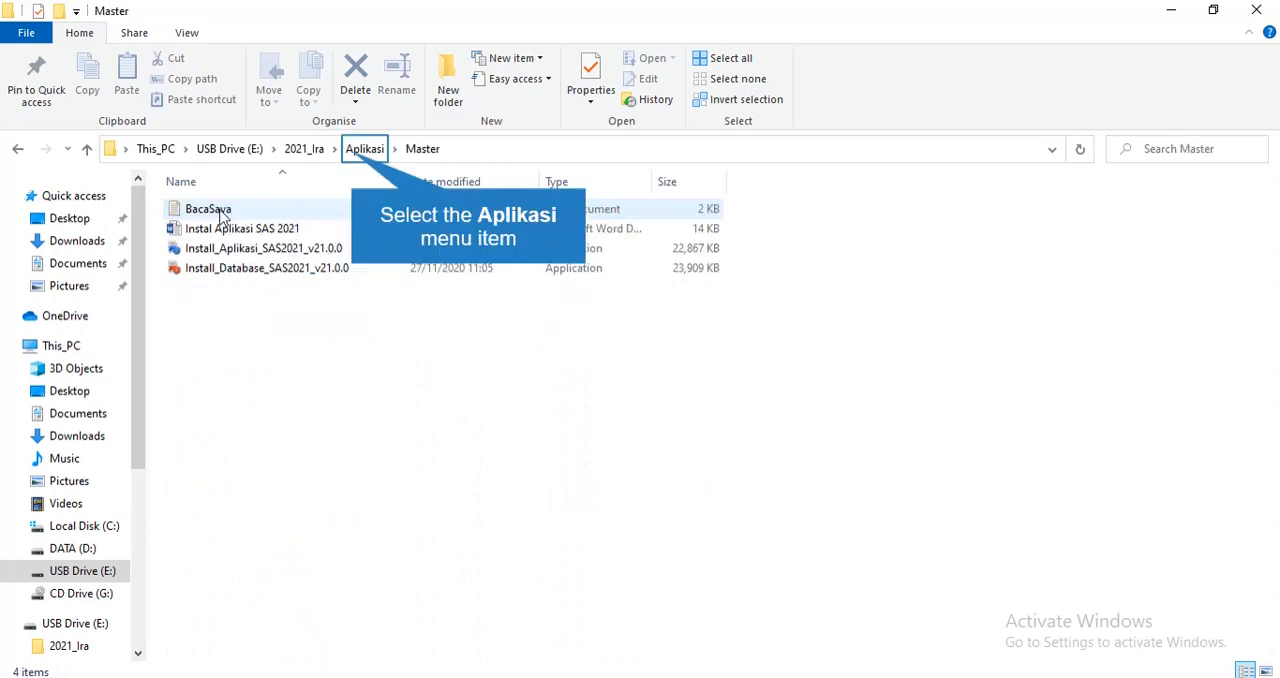
click(364, 148)
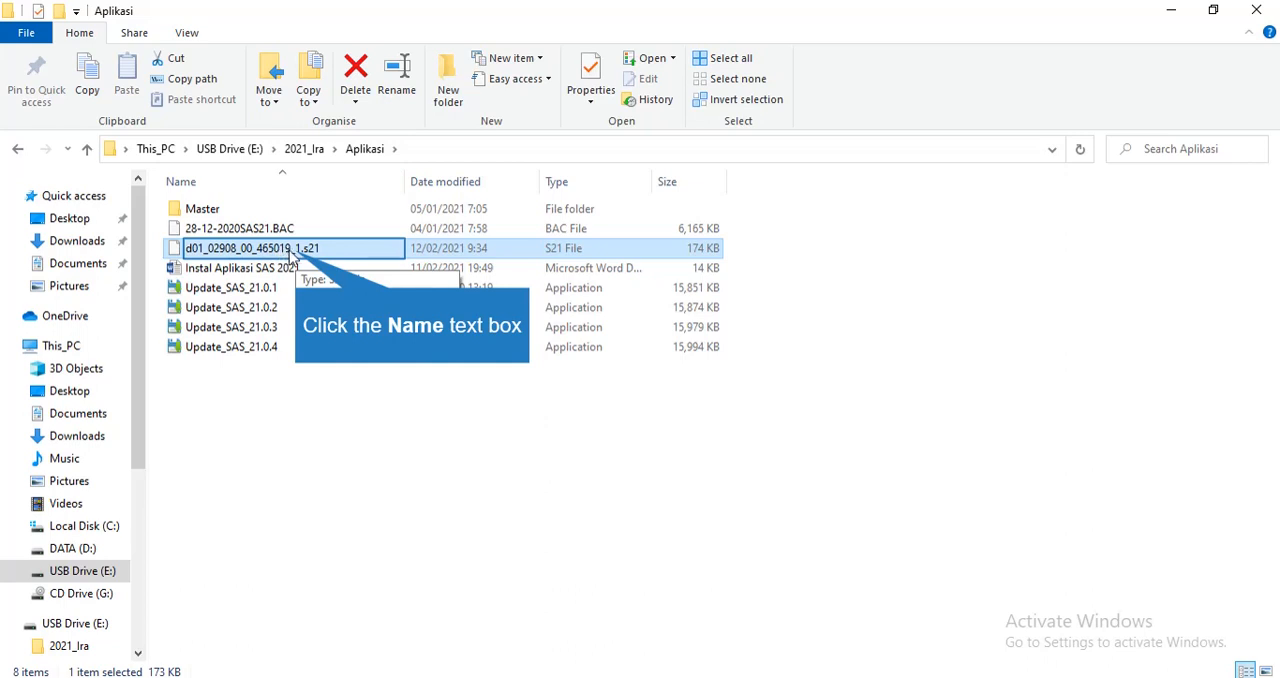
Check the name of the d01_02908_00_465019_1.s21 file, look through the Downloads folder and return to Aplikasi
click(298, 258)
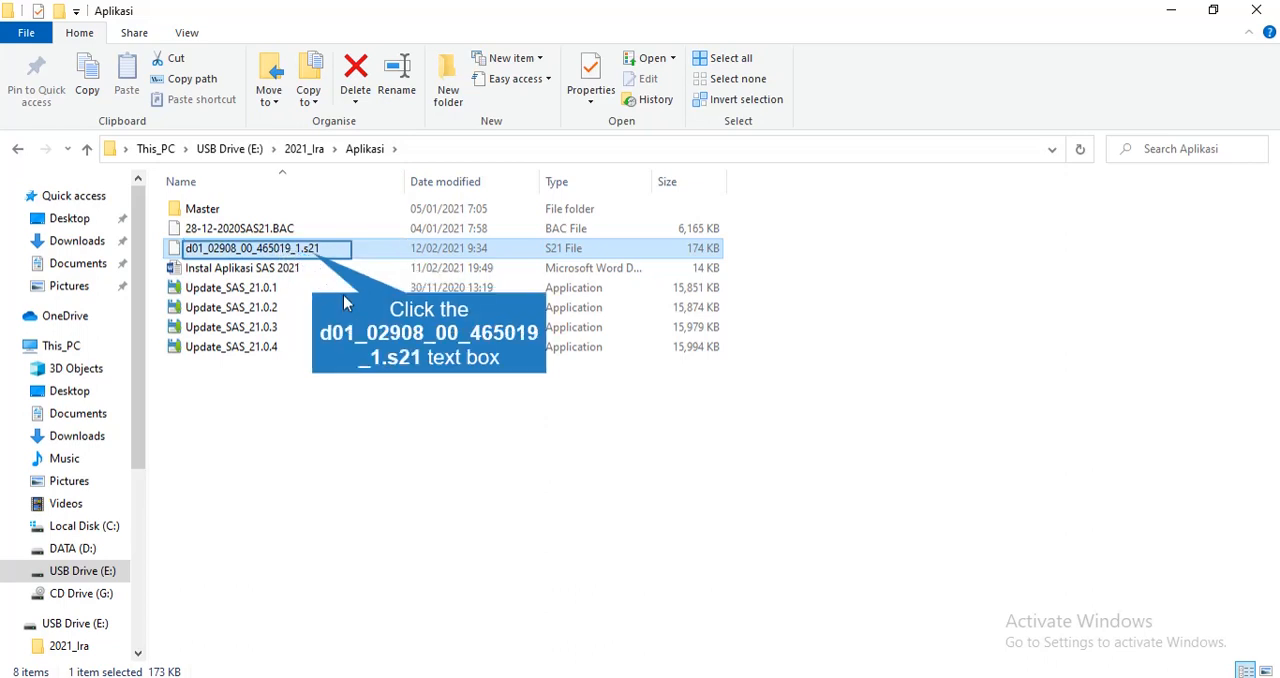
click(314, 257)
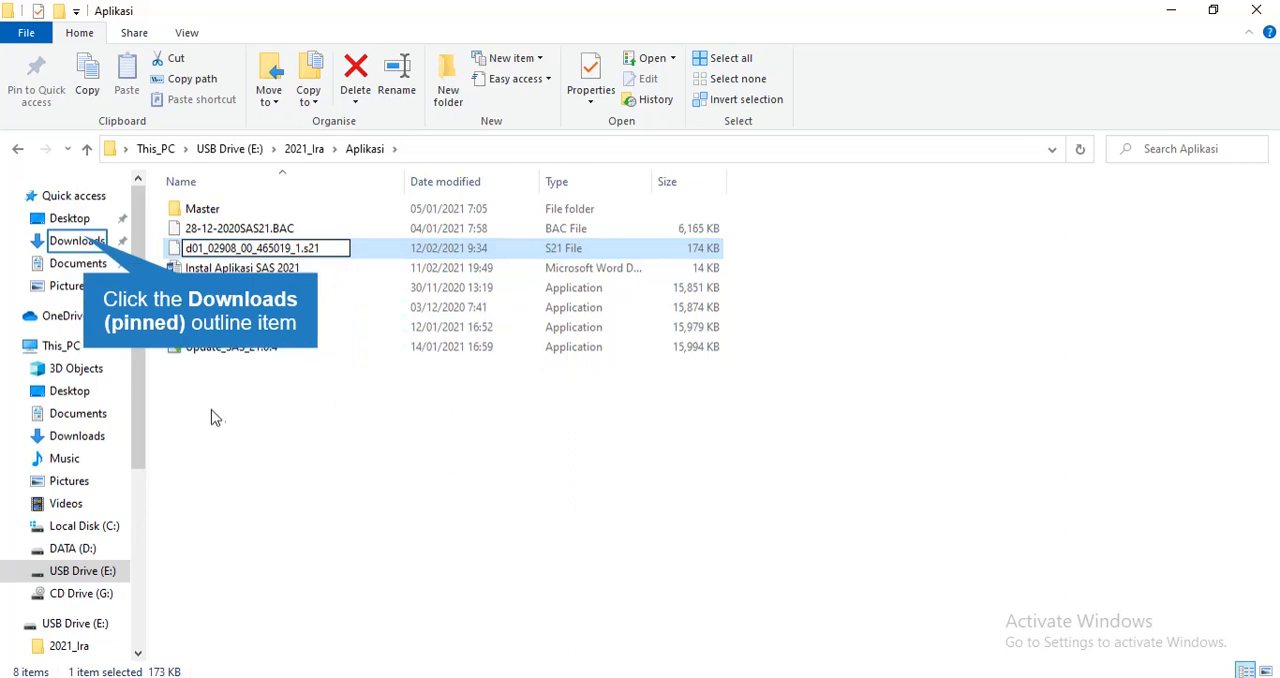
click(86, 244)
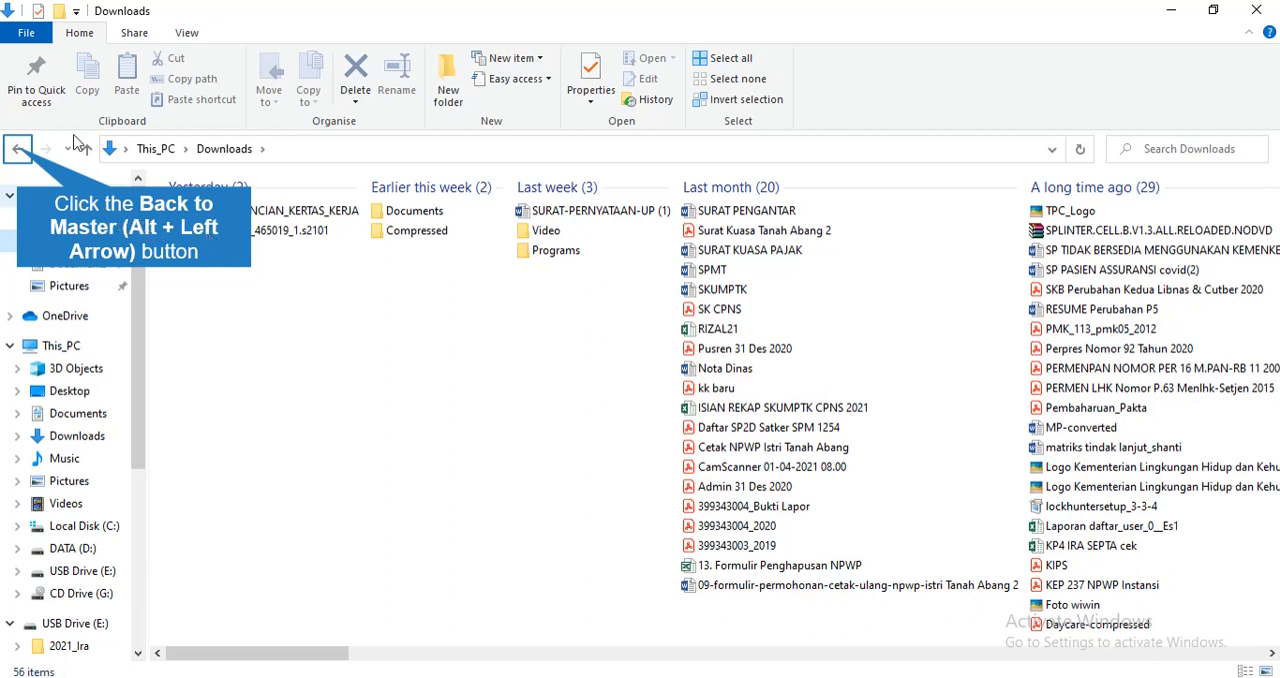
click(18, 148)
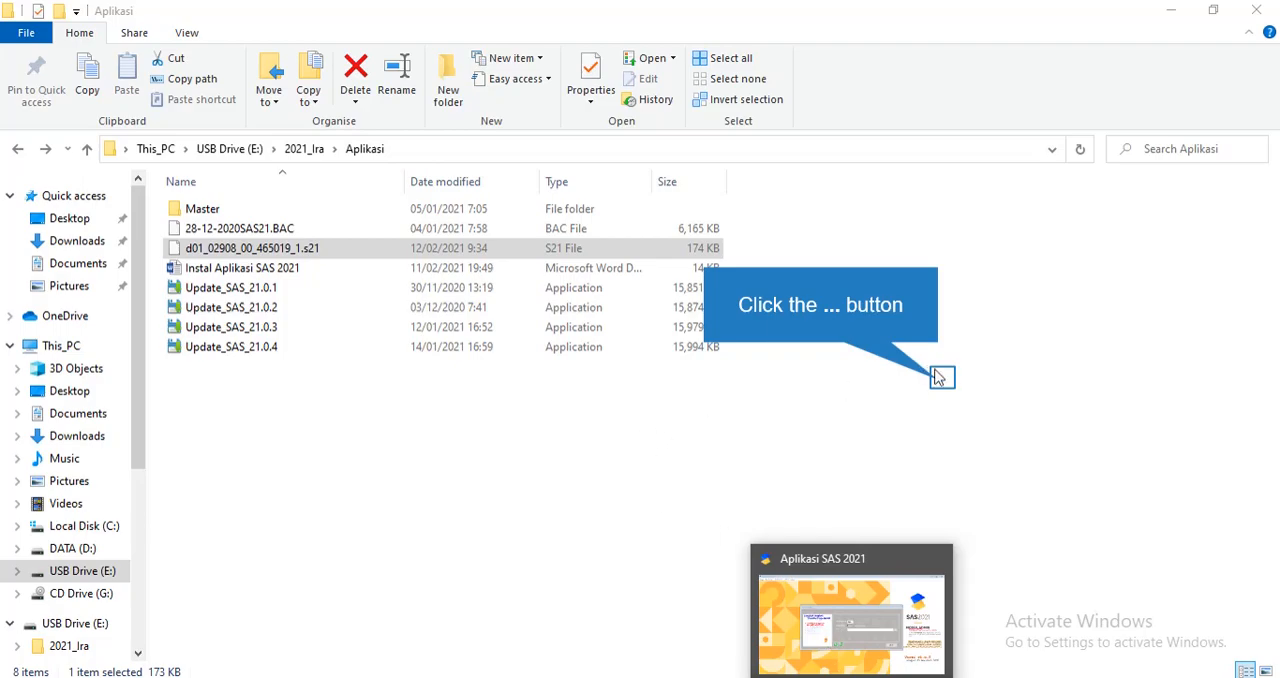
Back in SAS, set the budget transfer's source folder to e:\2021_ira\aplikasi and proceed to the file selection
click(941, 378)
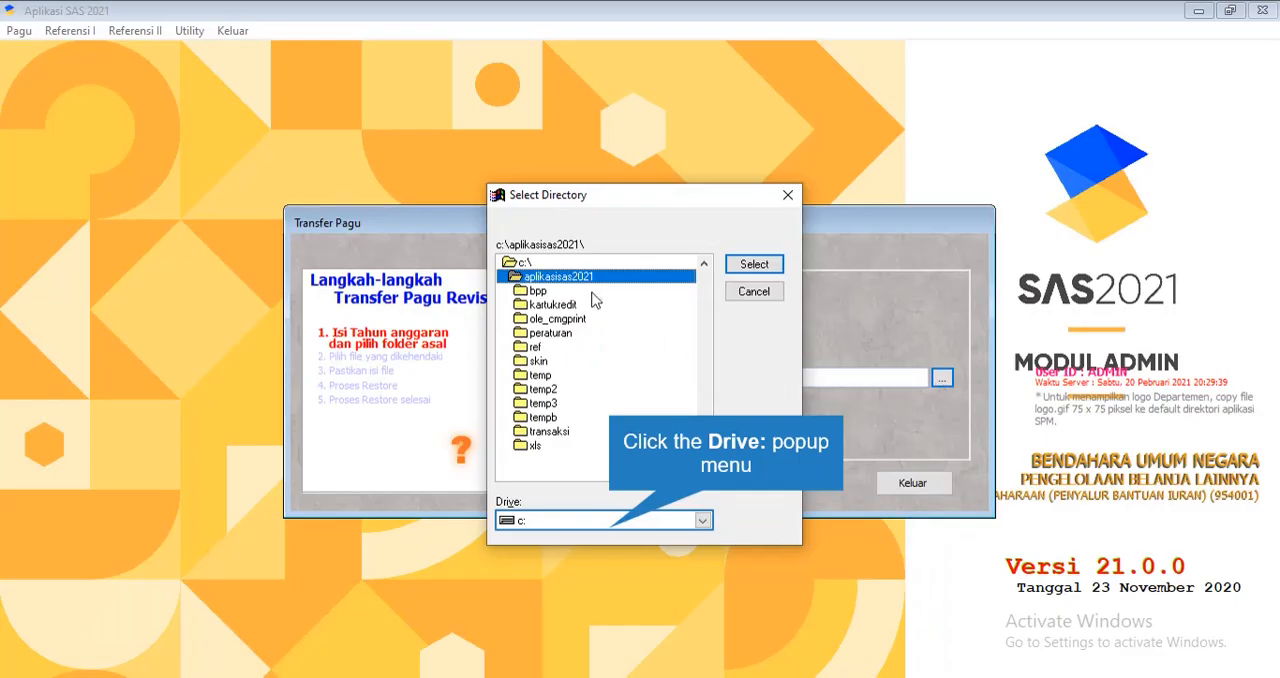
click(614, 521)
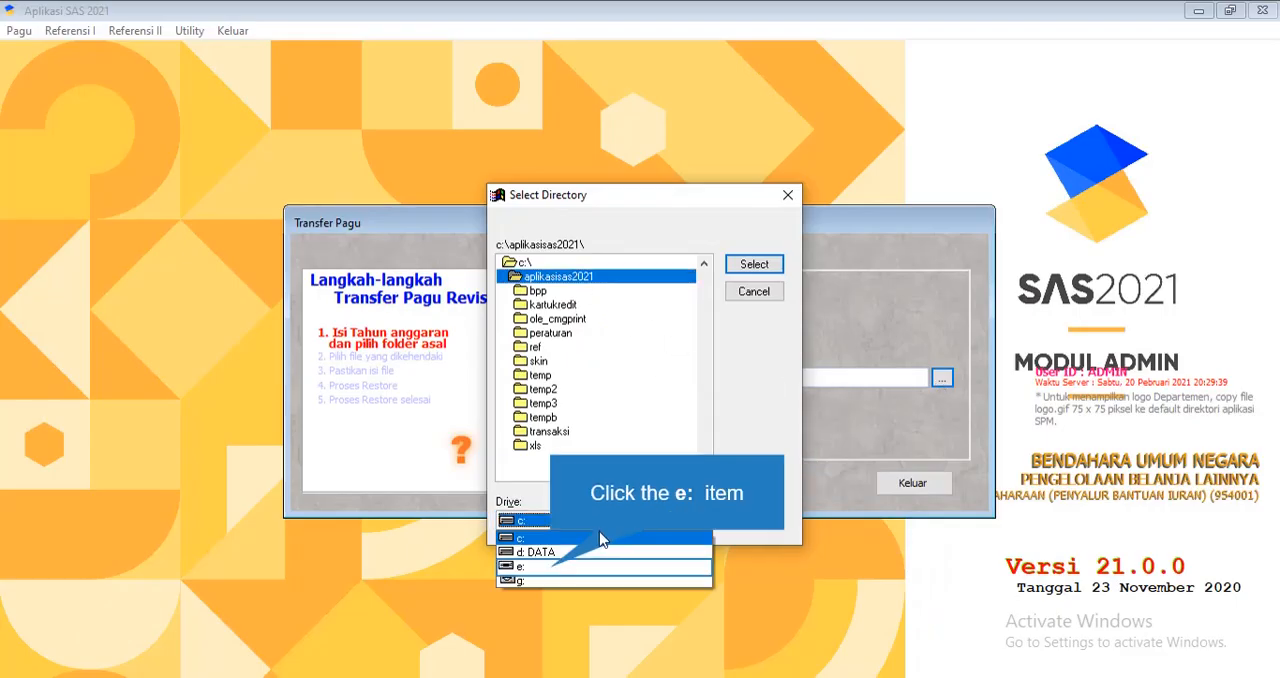
click(556, 568)
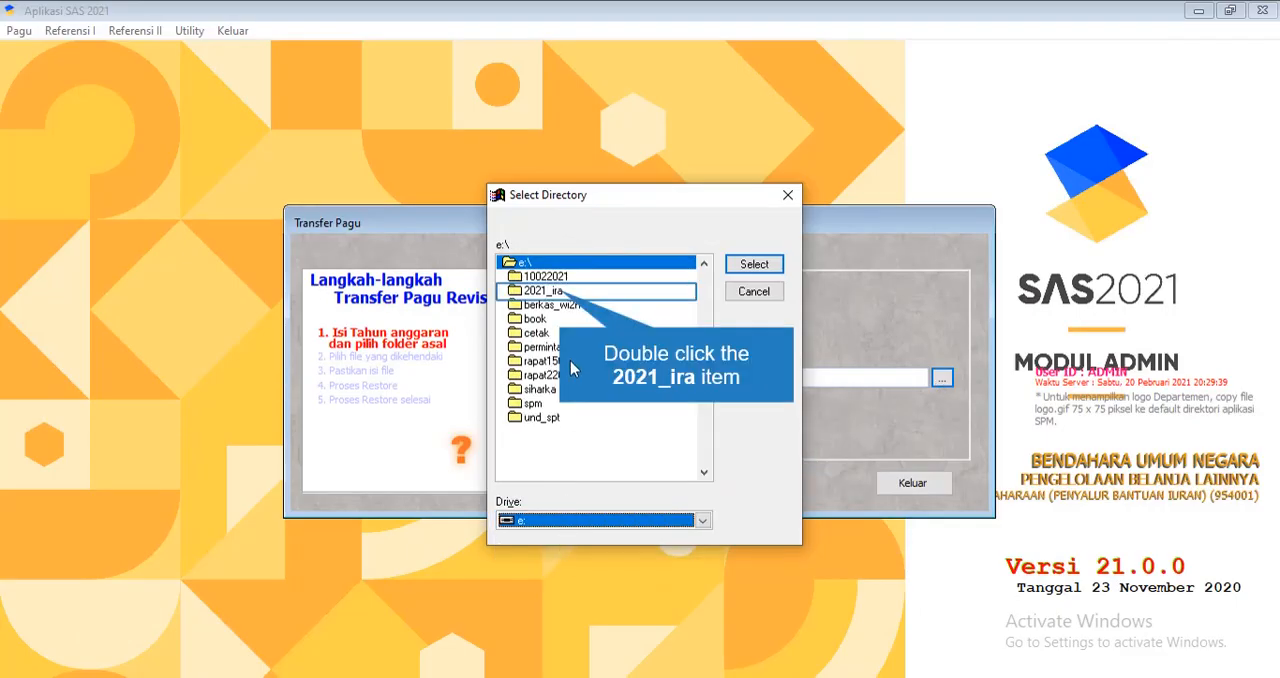
double_click(561, 292)
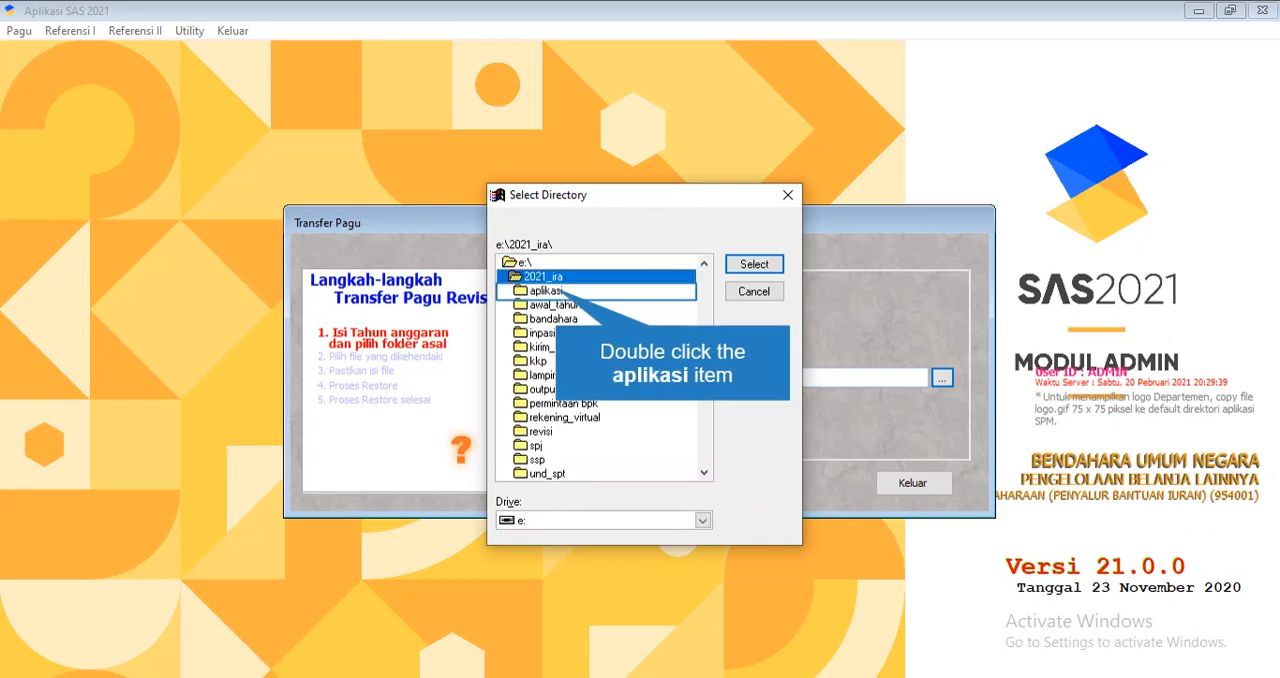
double_click(559, 292)
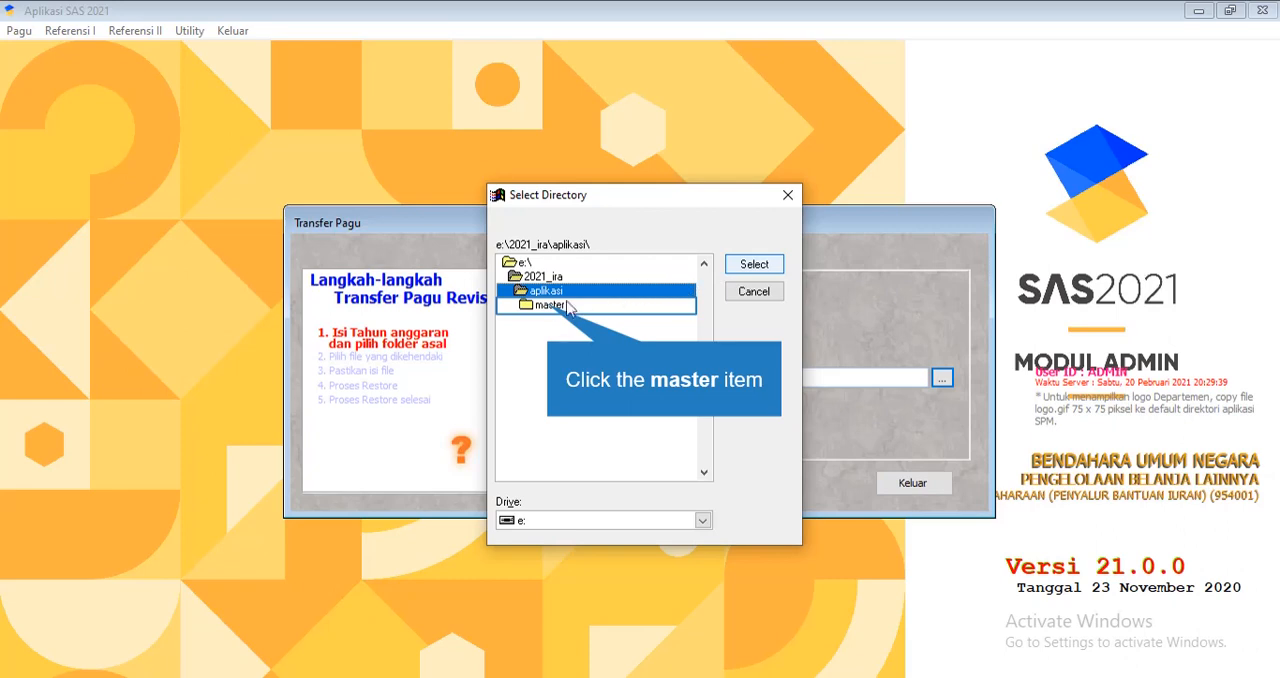
click(548, 304)
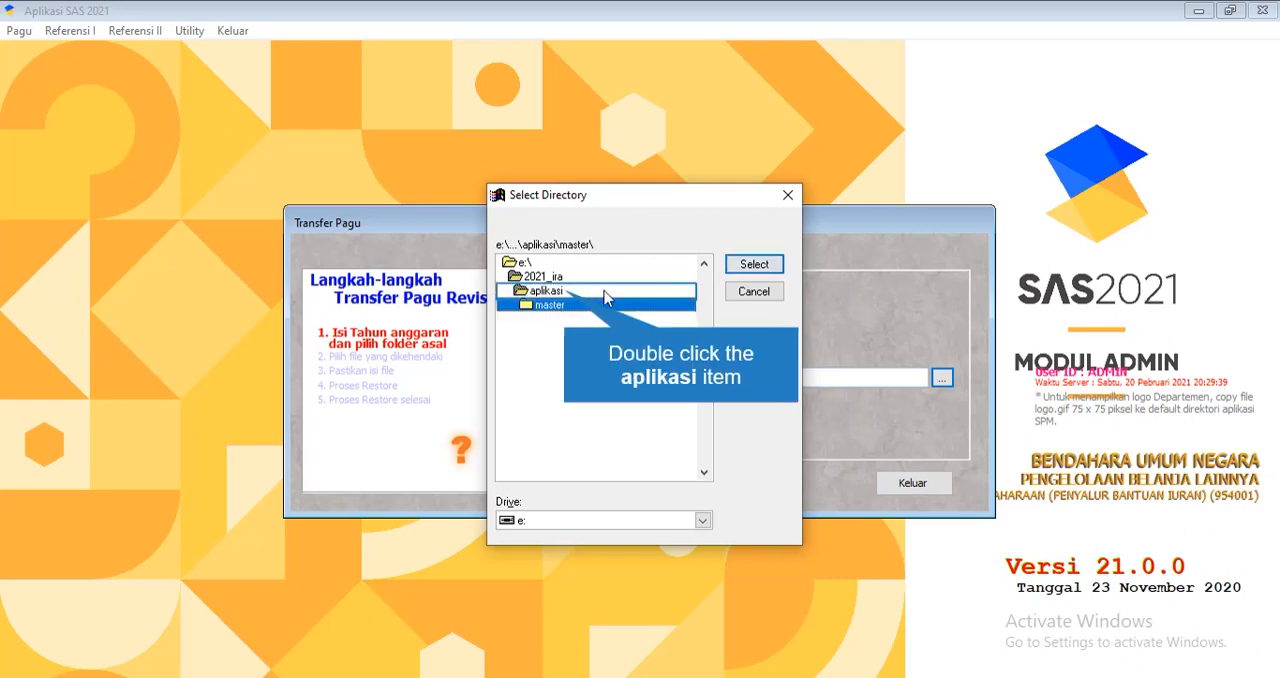
double_click(566, 292)
click(752, 264)
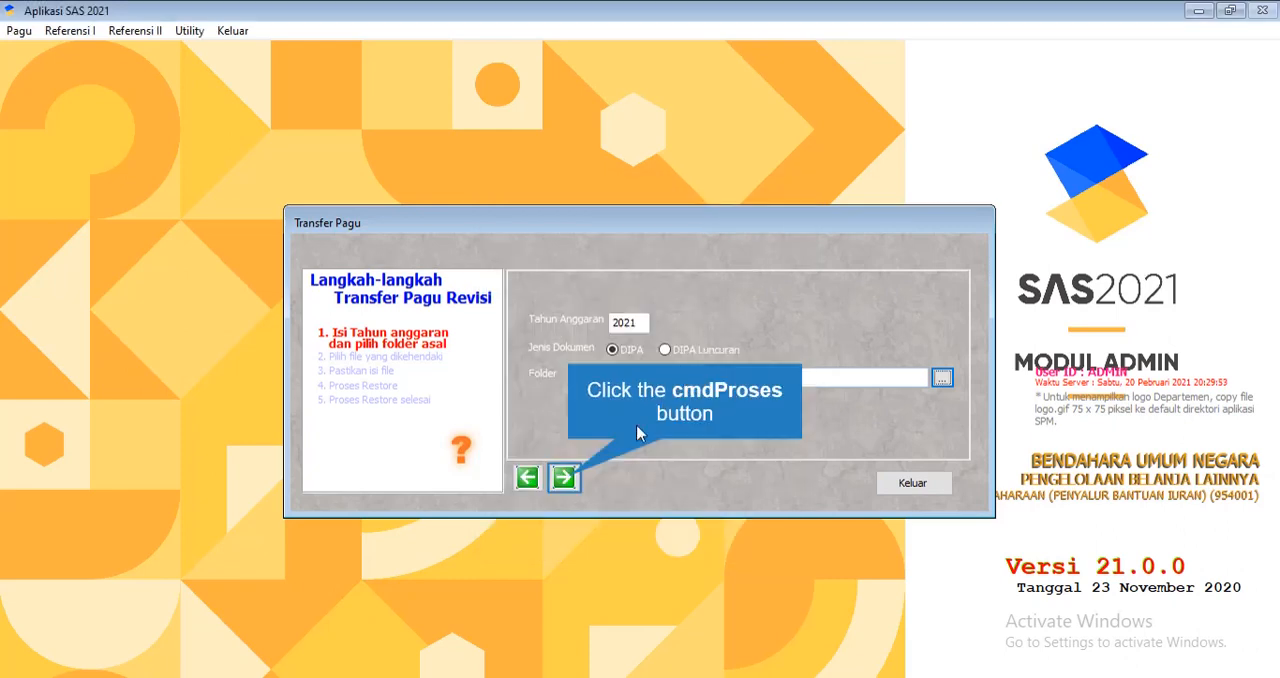
click(564, 477)
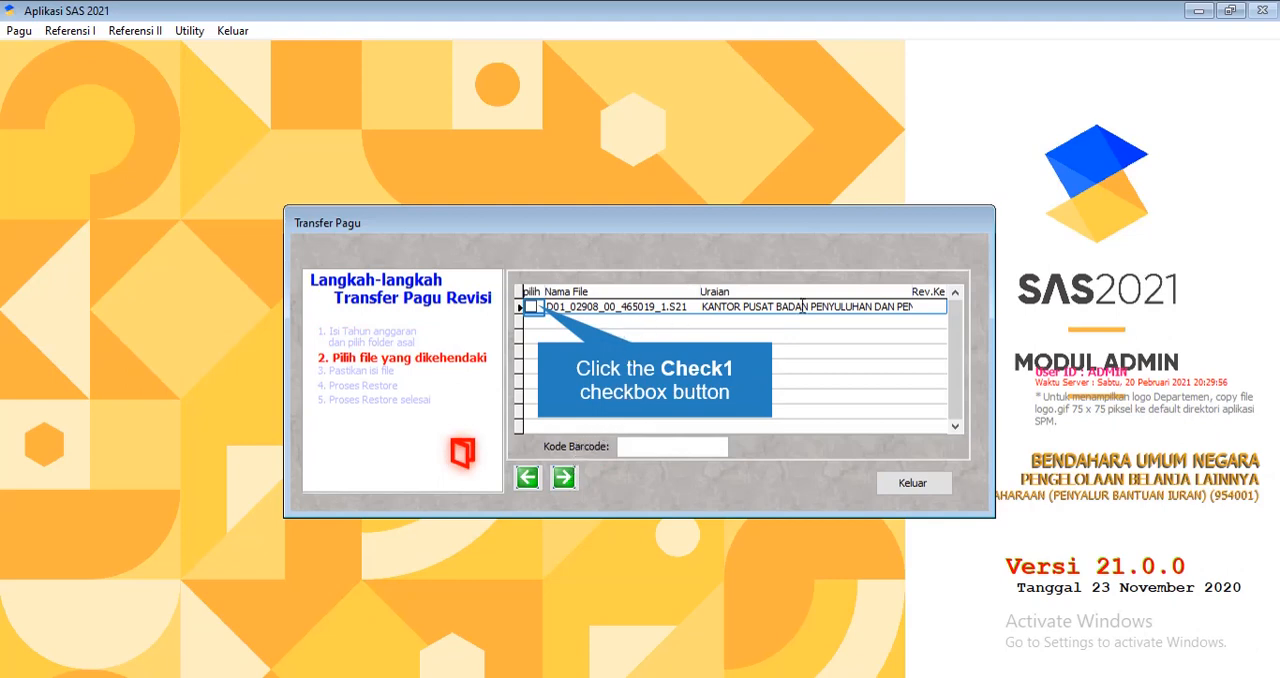
Mark D01_02908_00_465019_1.S21 for transfer and look up the barcode code in the DIPA PDF in Acrobat Reader
click(531, 307)
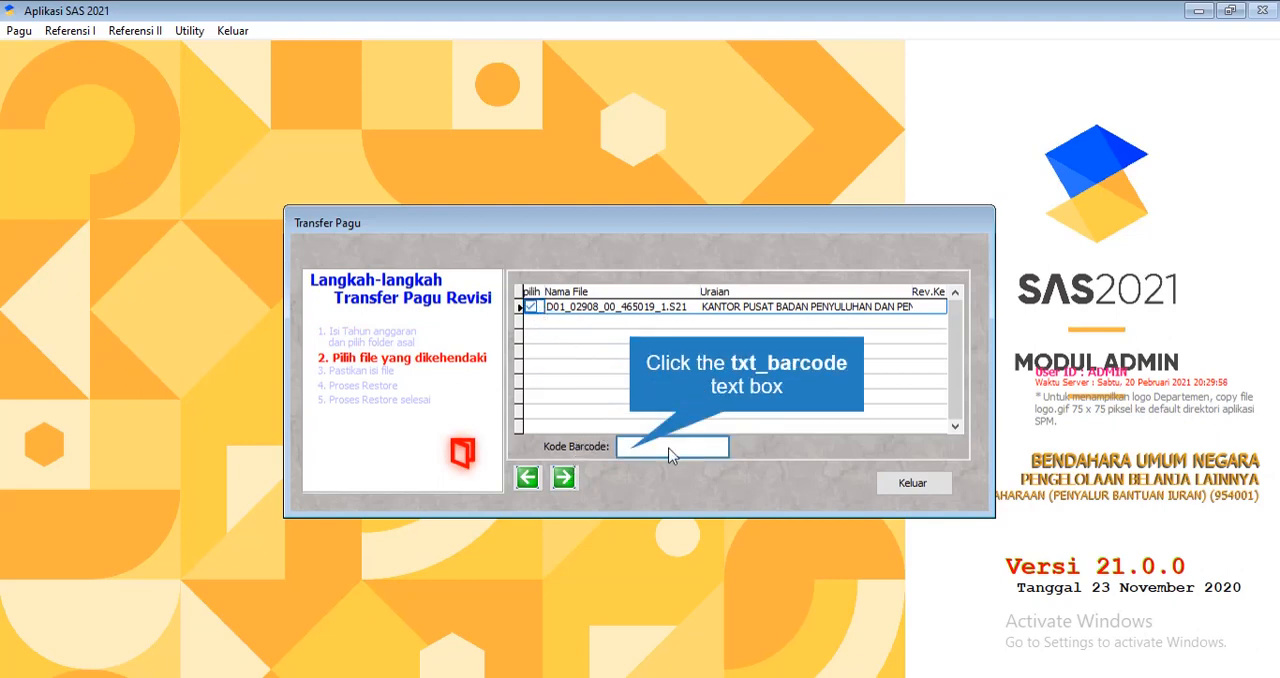
click(633, 450)
key(alt+Tab)
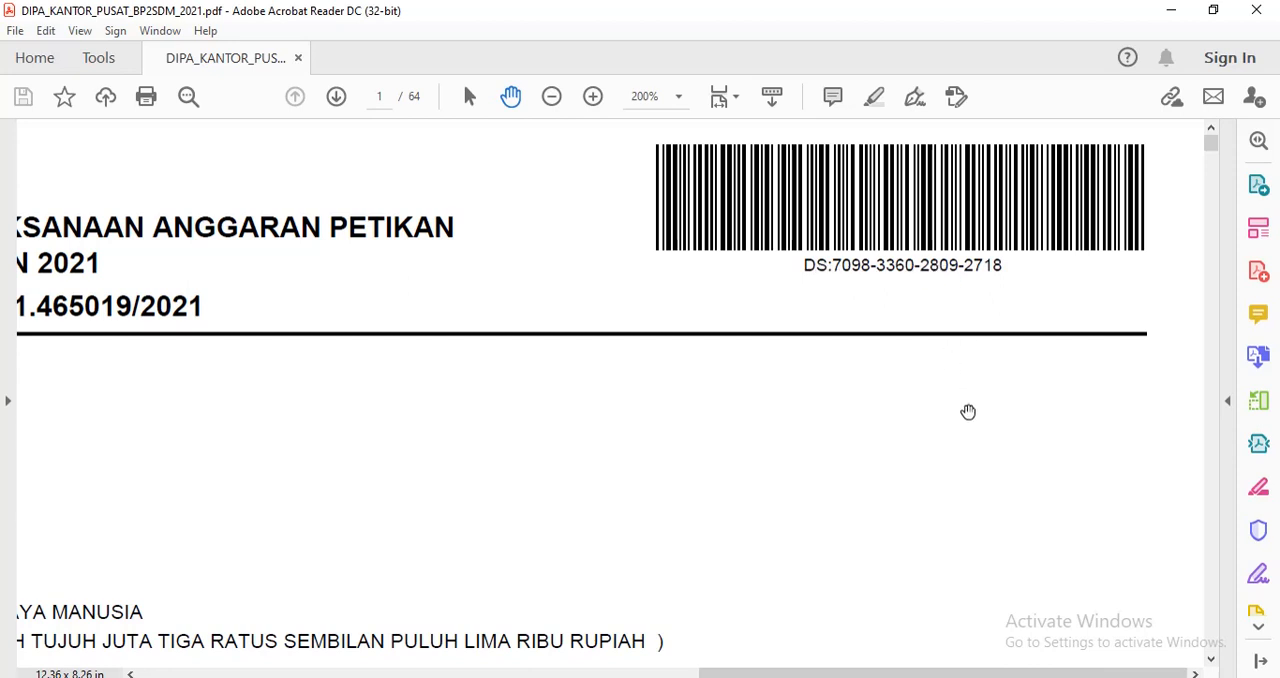
scroll(968, 412, down, 5)
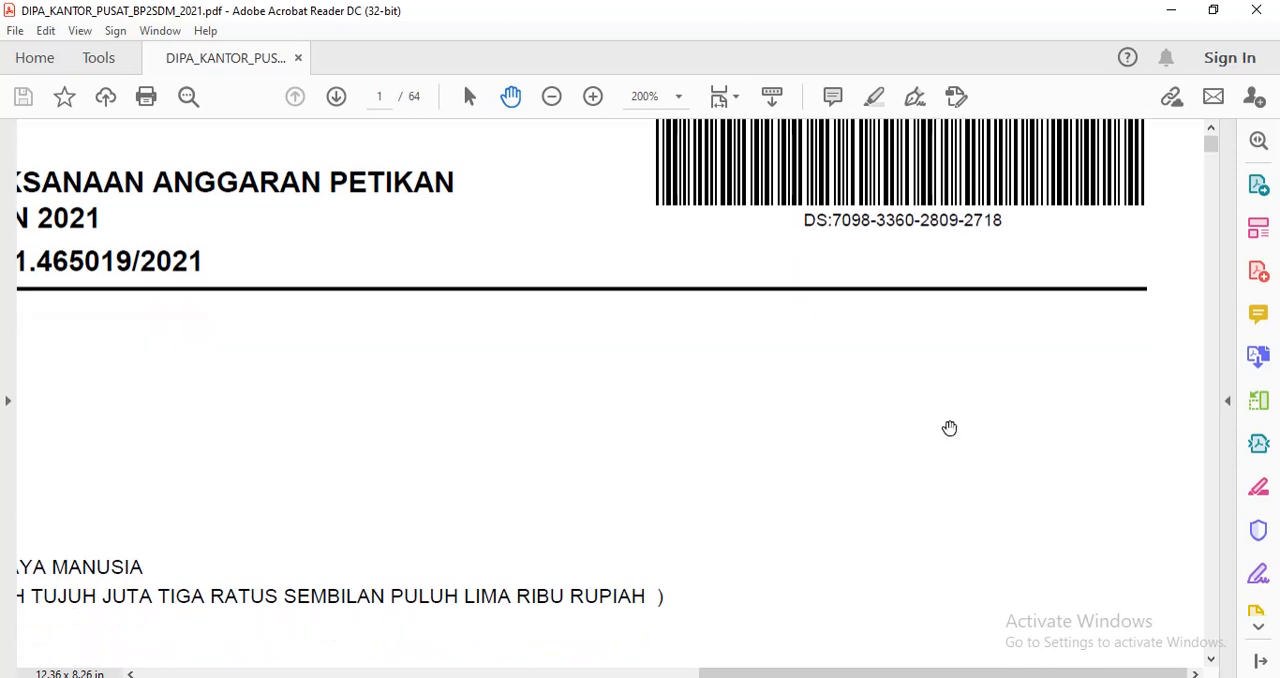
scroll(945, 451, down, 10)
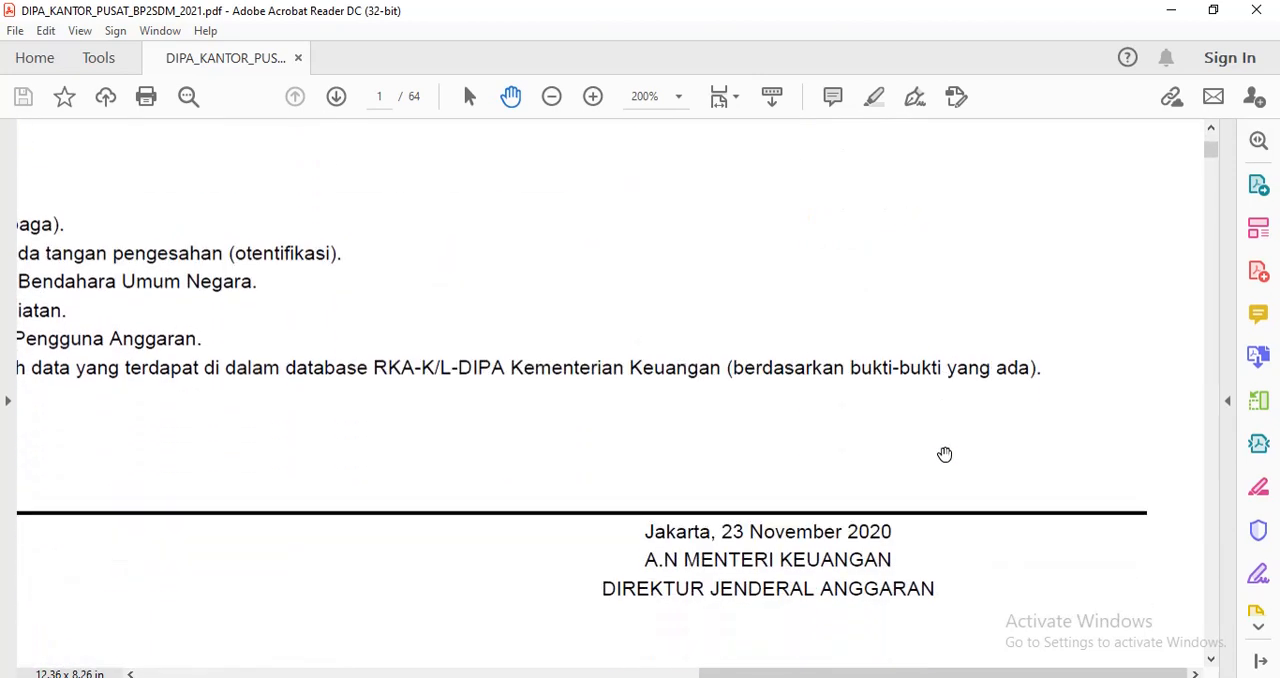
scroll(945, 452, up, 10)
scroll(945, 451, up, 10)
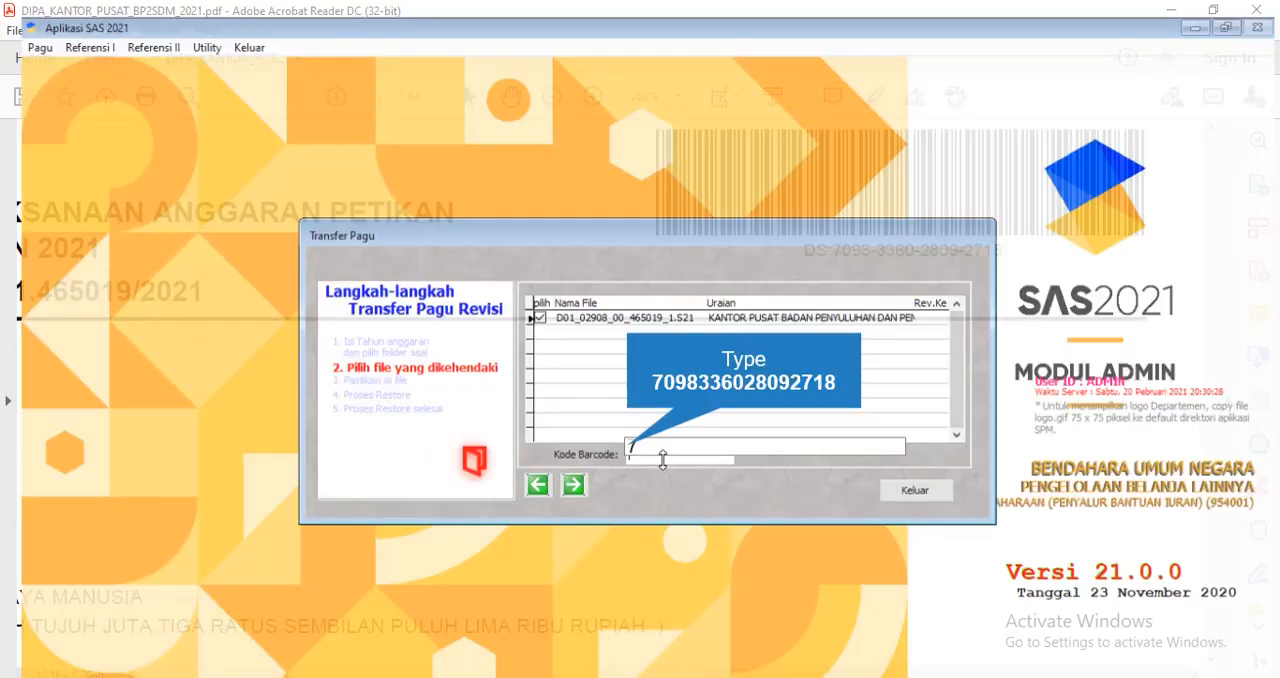
Return to SAS, enter the DIPA's code as the Kode Barcode and proceed to the file content check
text(0)
text(9833602)
text(809)
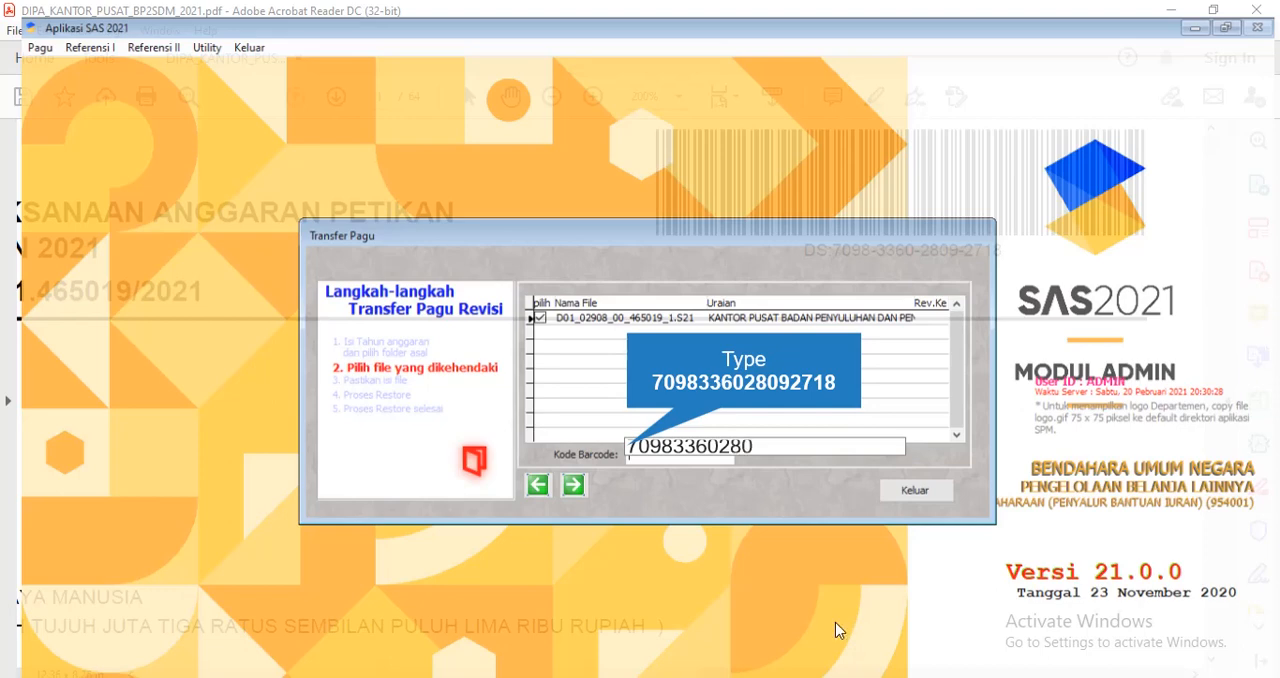
text(2718)
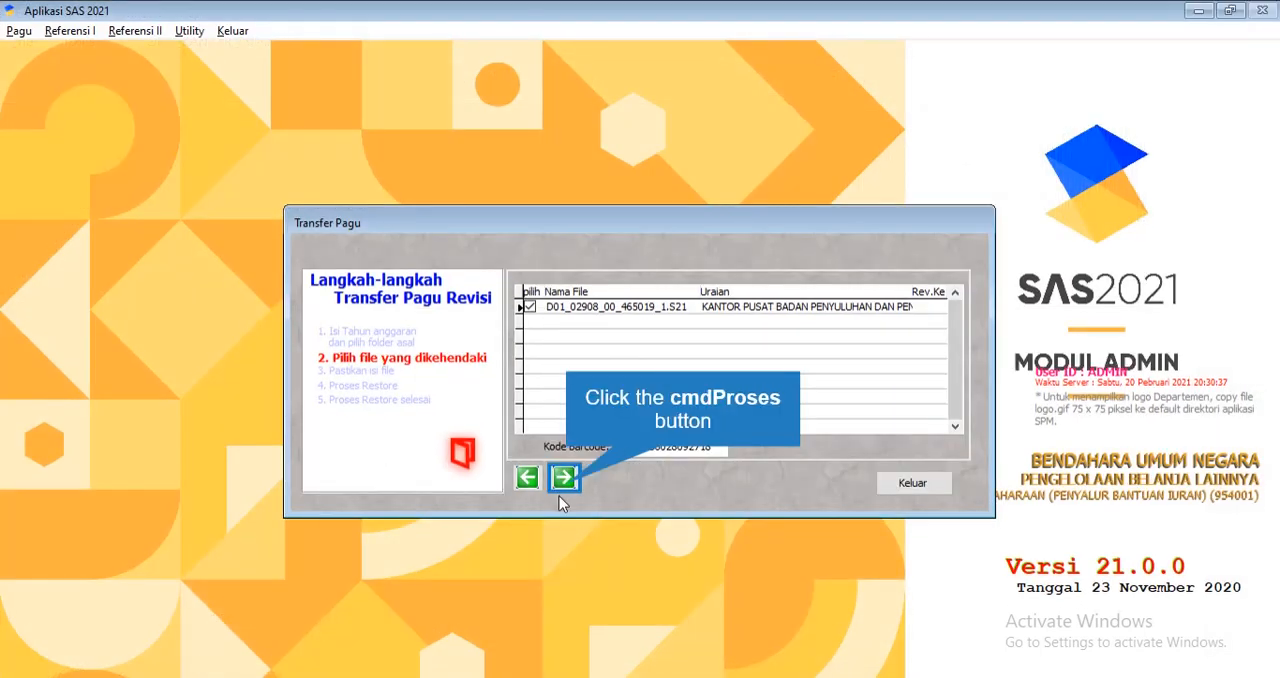
click(566, 481)
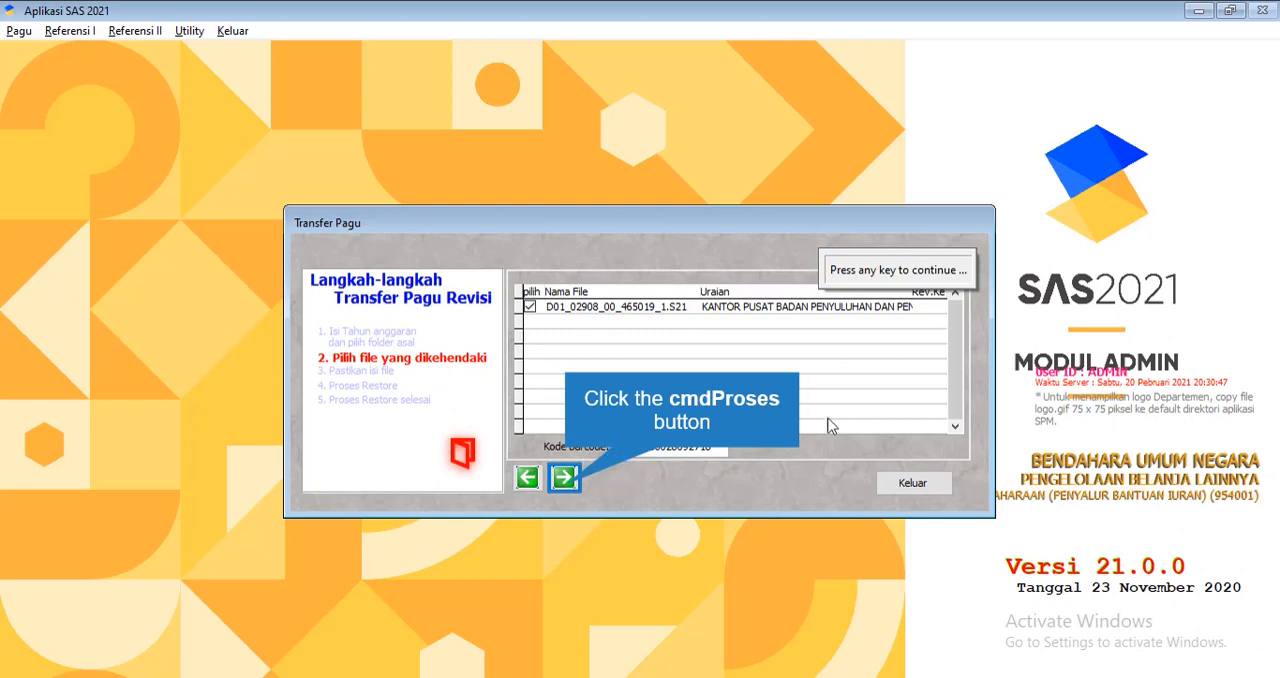
click(566, 484)
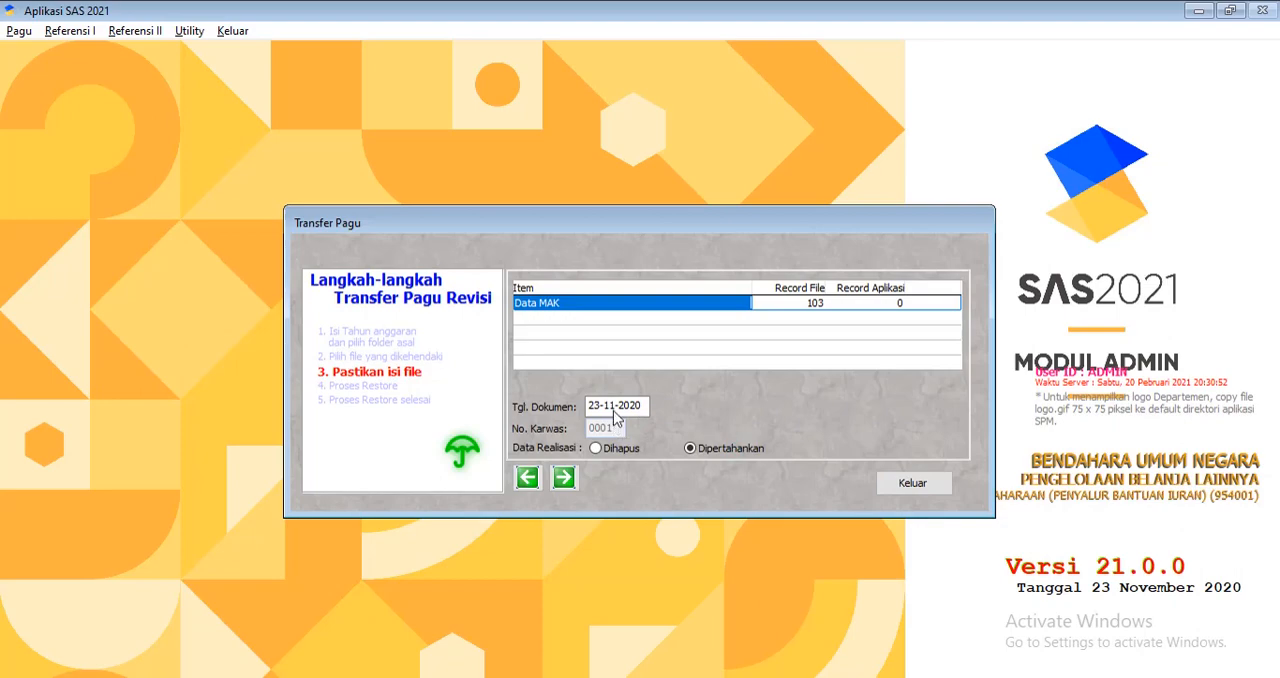
Switch to the DIPA PDF in Acrobat Reader and check the document date on its first page
click(814, 622)
scroll(783, 507, down, 7)
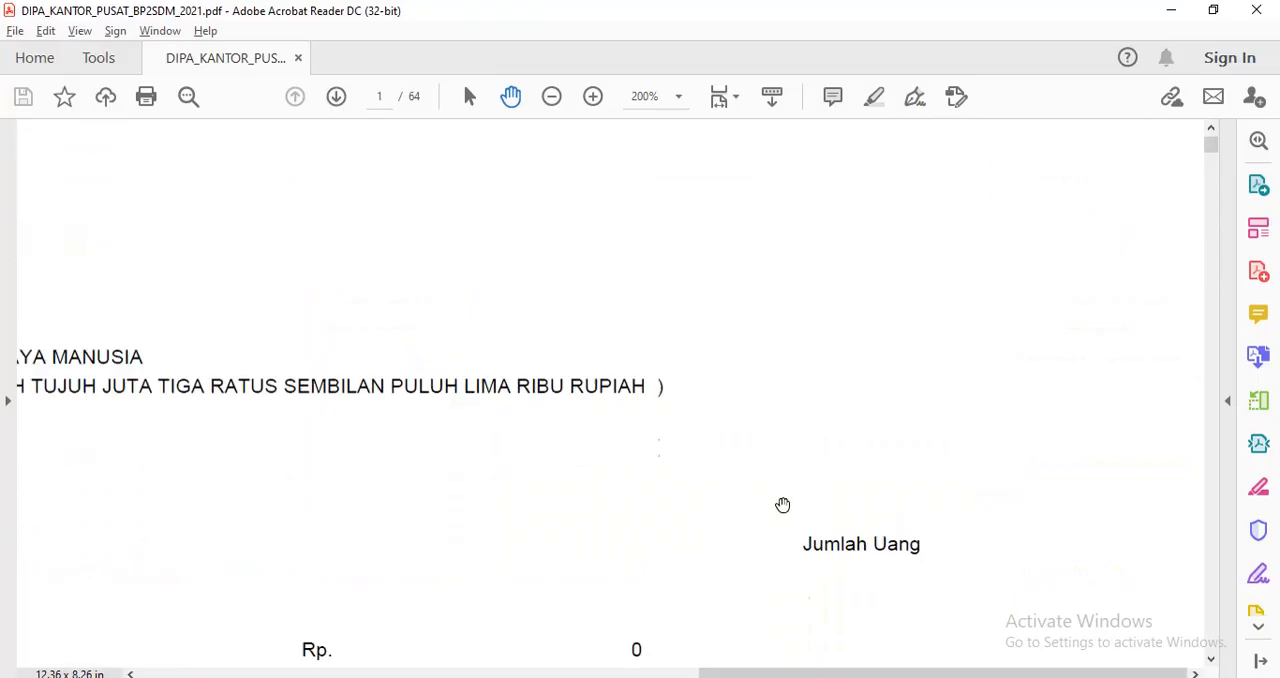
scroll(783, 511, down, 8)
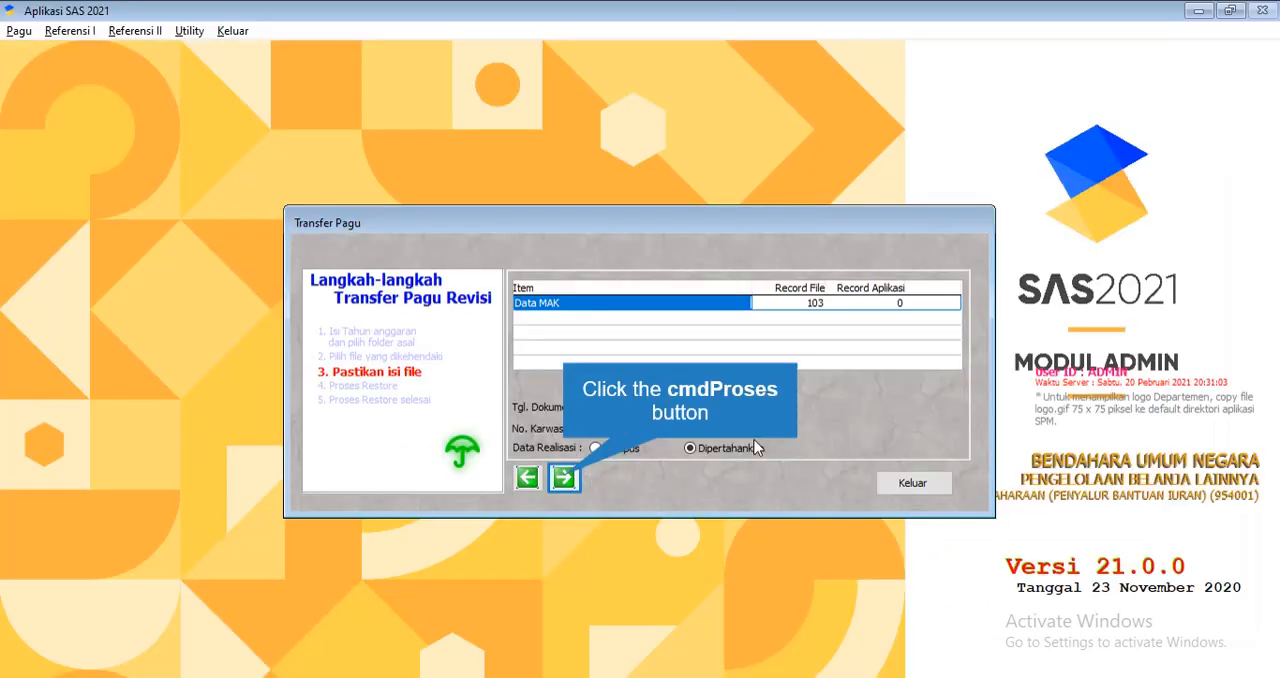
In SAS, run the restore of the Data MAK records, acknowledge its completion and close the Transfer Pagu form
click(565, 478)
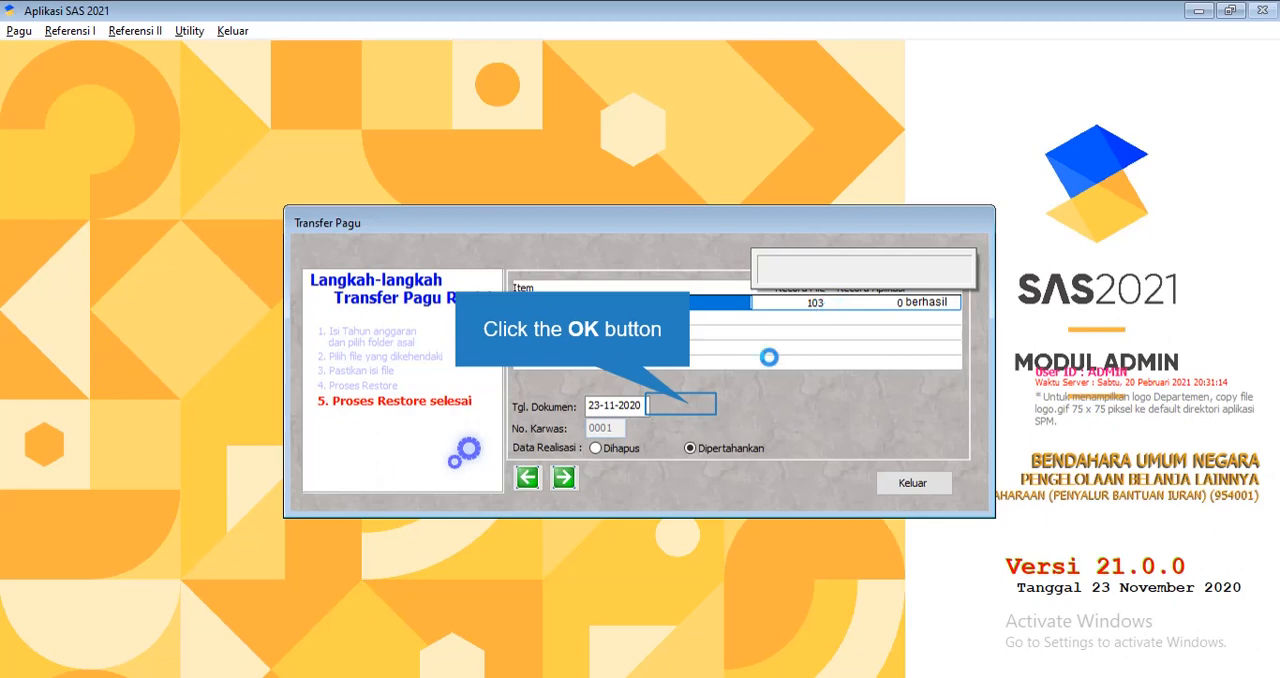
click(563, 480)
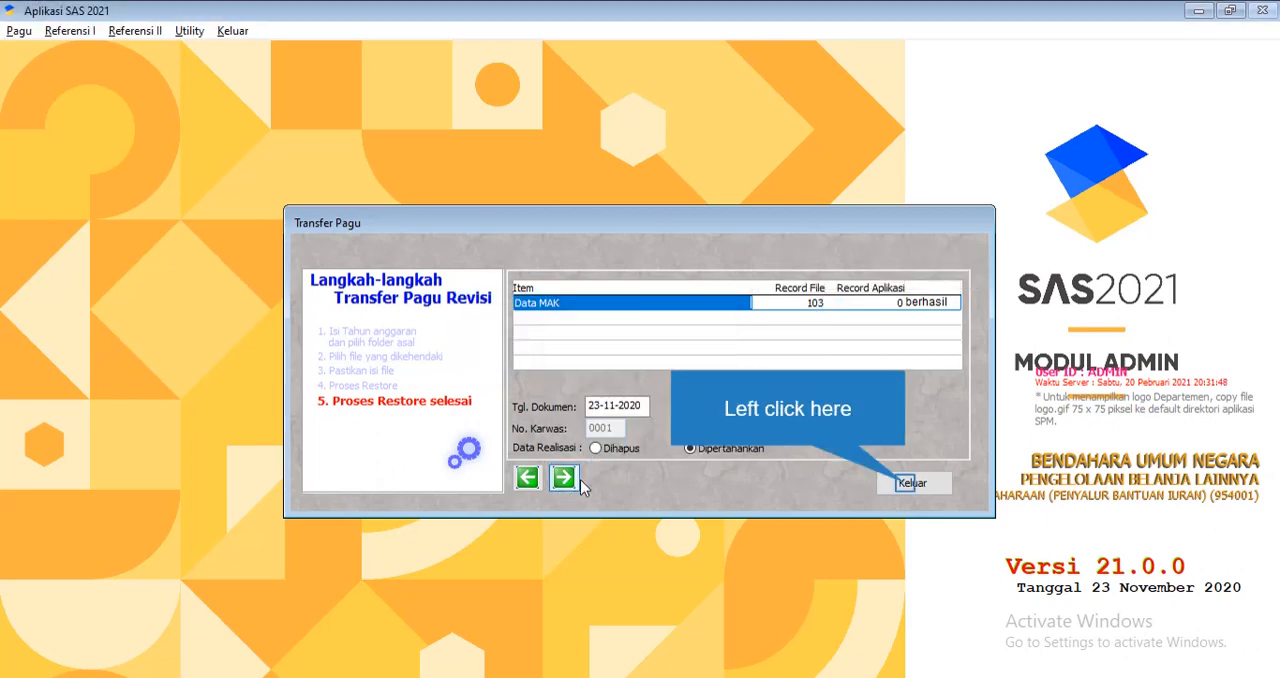
click(905, 484)
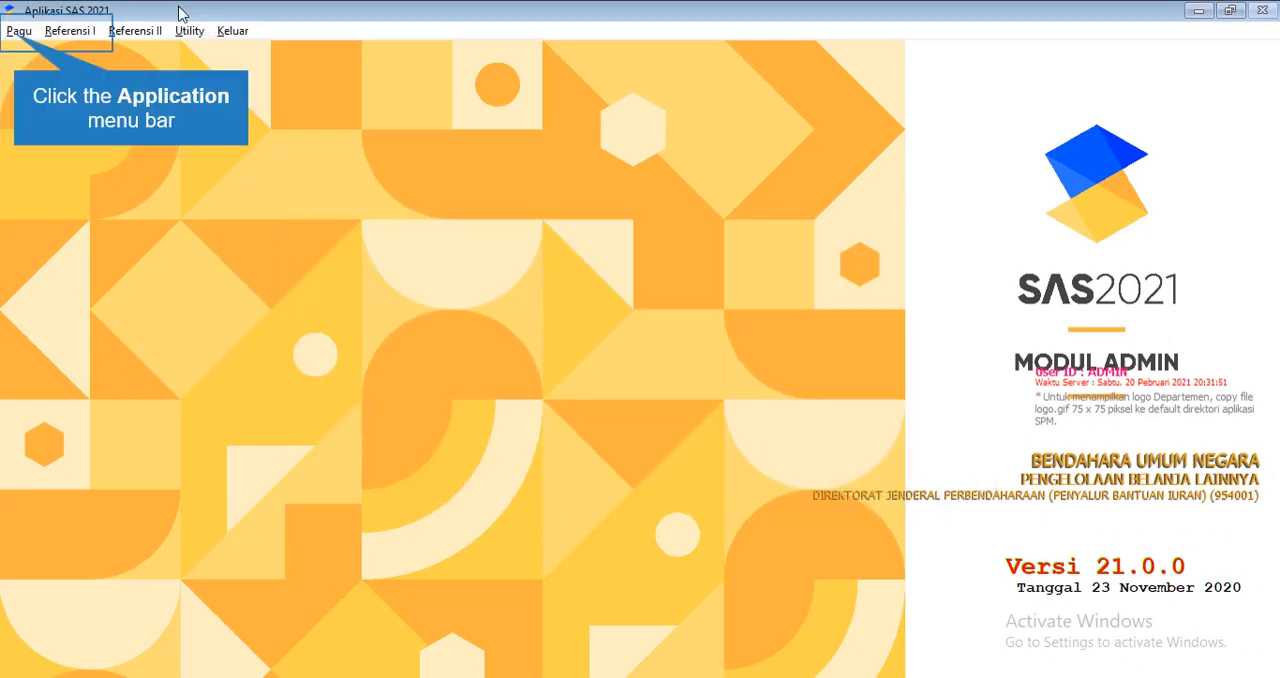
Open the Tayang Pagu view and examine the transferred budget lines from 5444.QDC Fasilitasi dan Pembinaan Masyarakat onward
click(17, 33)
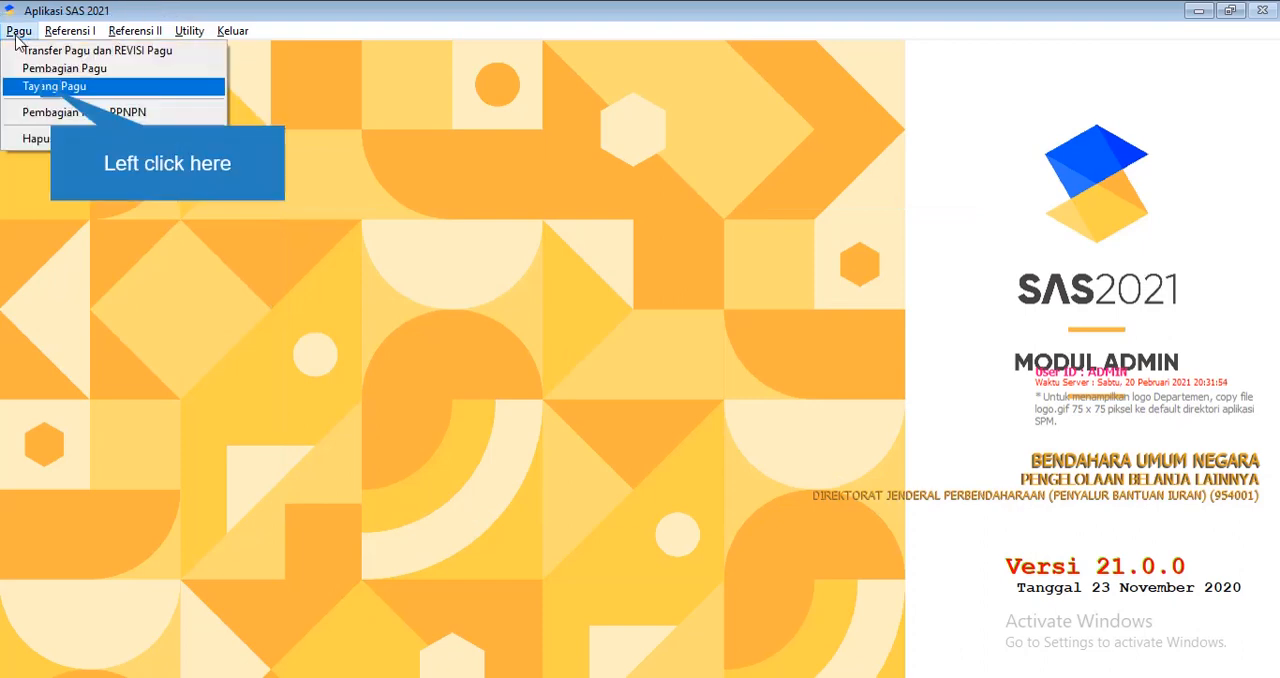
click(52, 88)
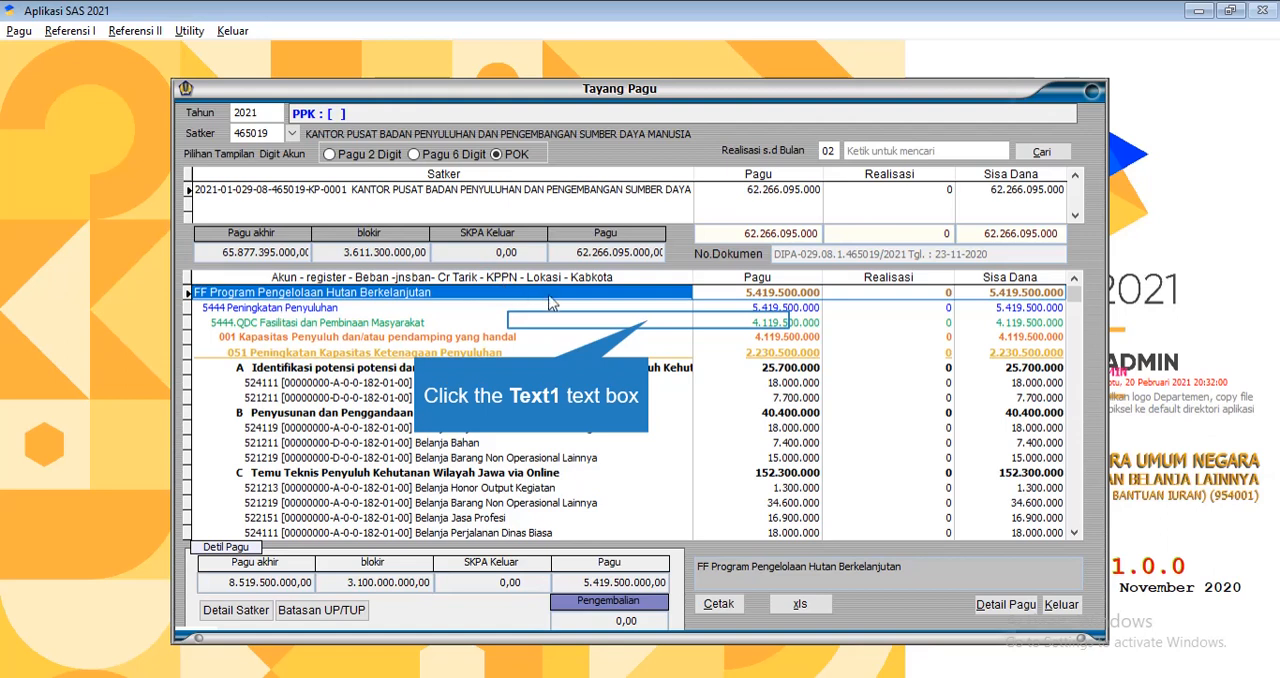
click(648, 322)
scroll(733, 374, down, 10)
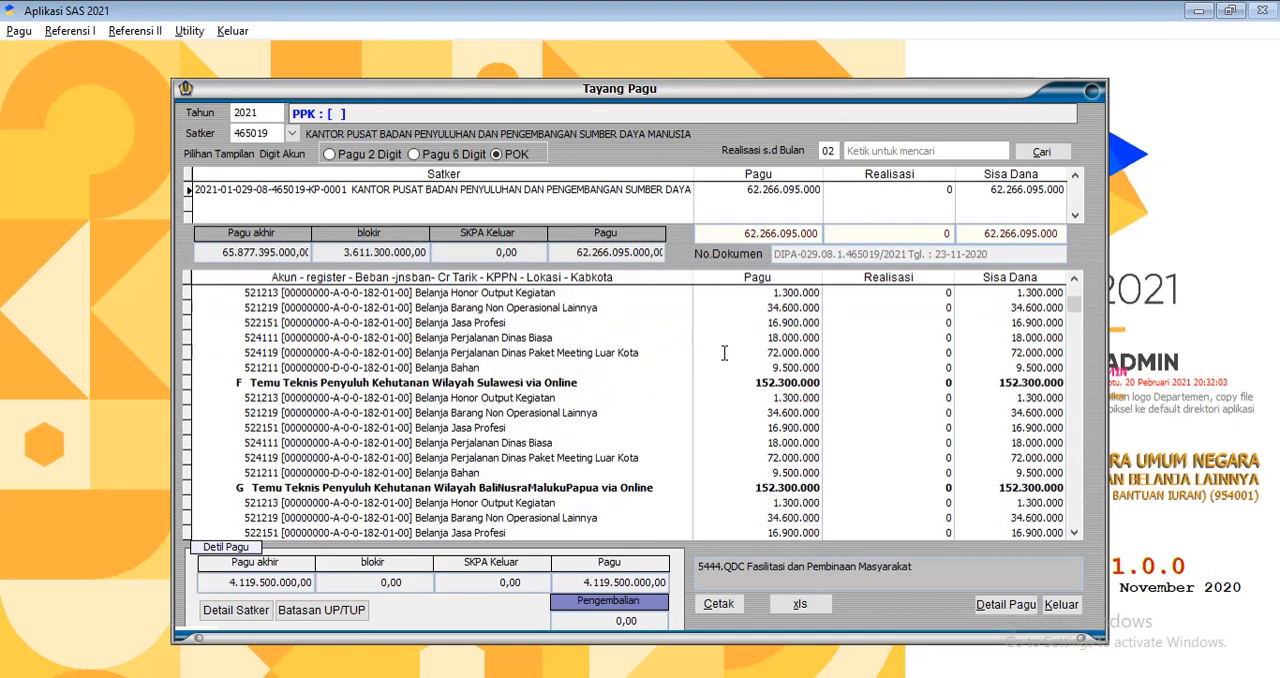
Look through the Tayang Pagu lines and the Split Data Pagu list opened from Pembagian Pagu, closing each form
scroll(733, 374, down, 2)
scroll(733, 374, up, 5)
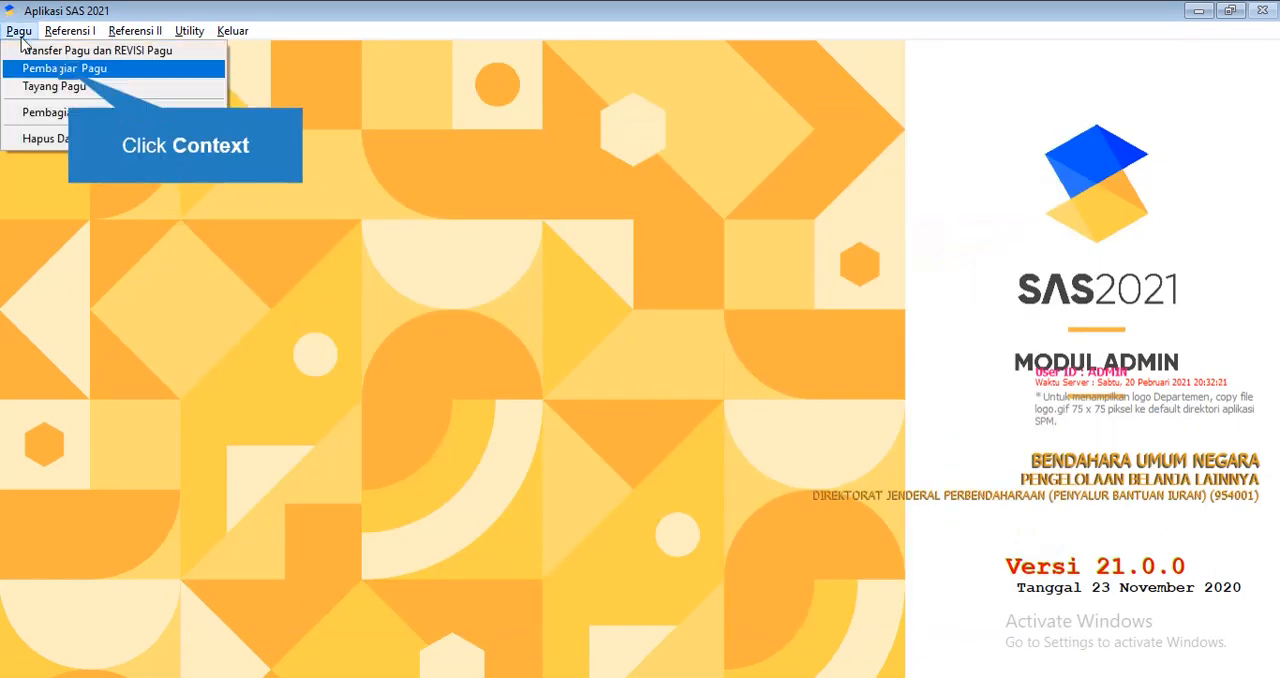
click(19, 31)
click(70, 76)
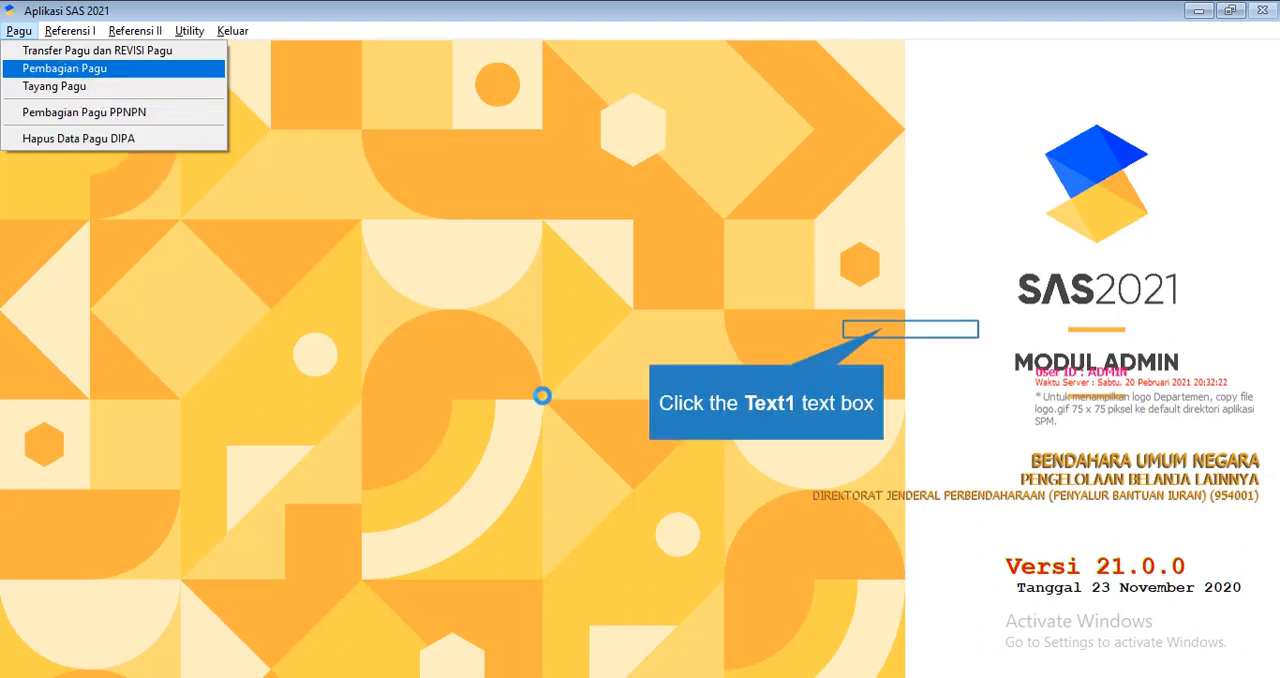
click(886, 329)
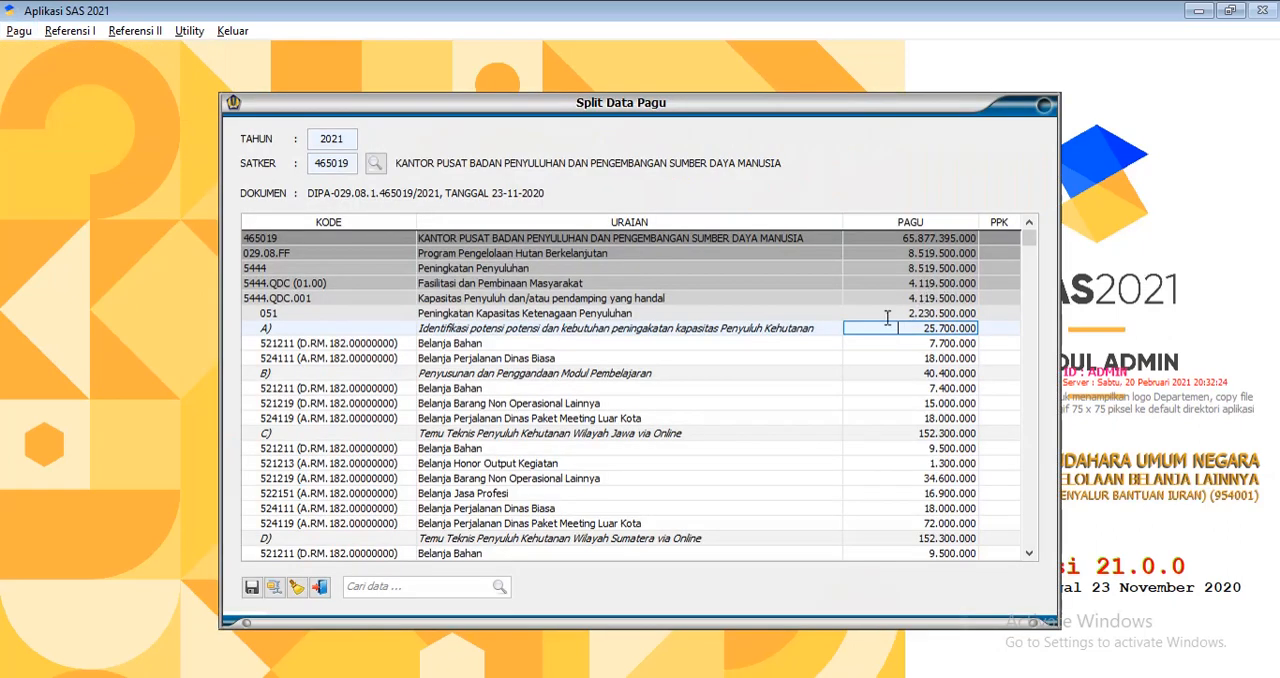
scroll(828, 355, down, 5)
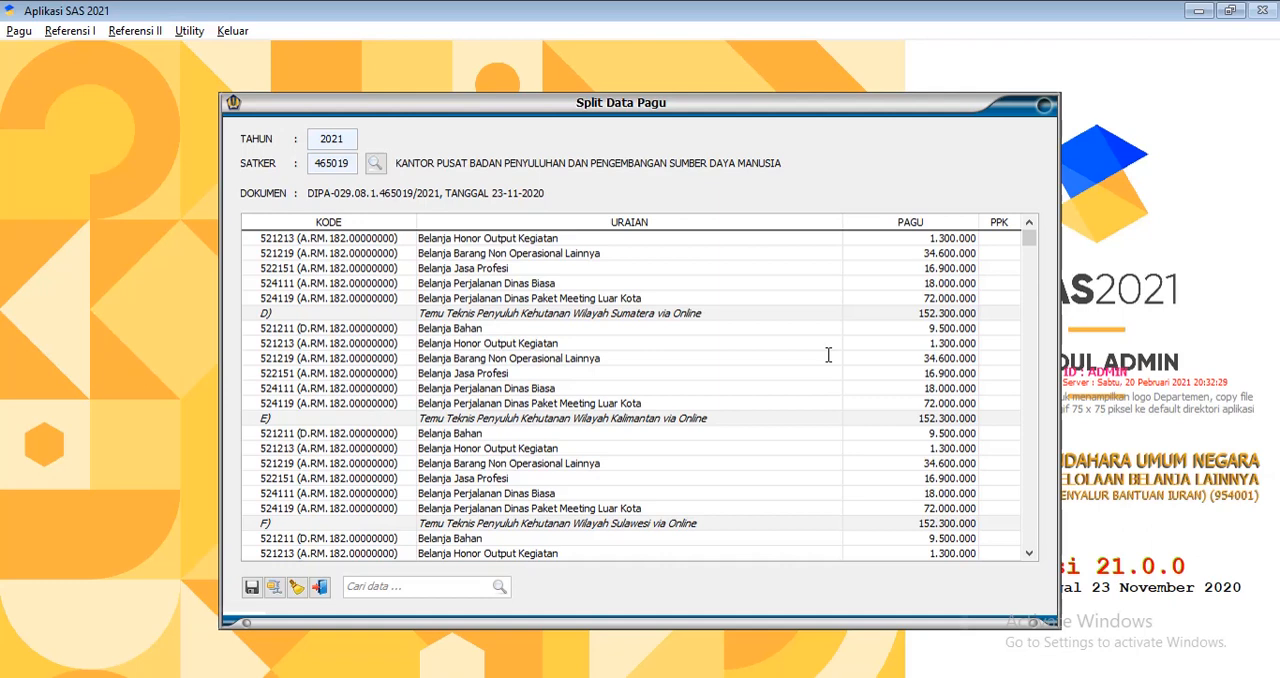
scroll(828, 355, up, 5)
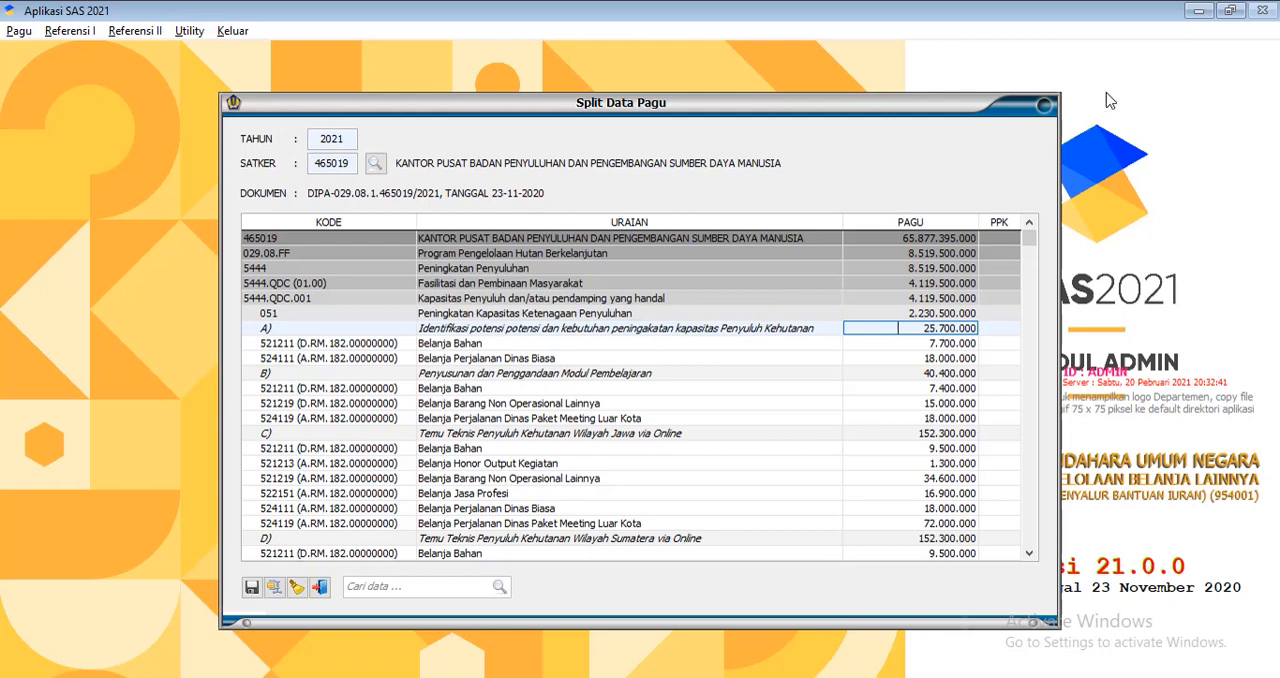
click(1040, 108)
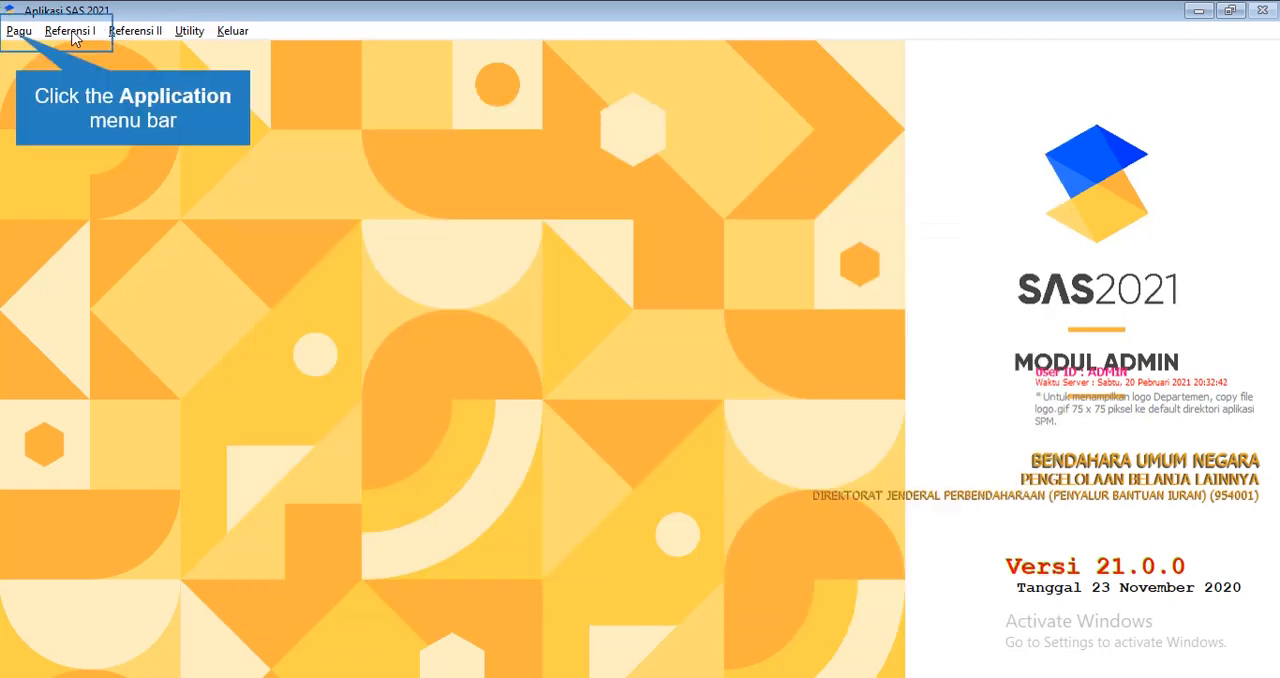
Open Pembagian Pagu PPNPN, examine the coloured account lines that accept a PPK code, and close the form
click(18, 32)
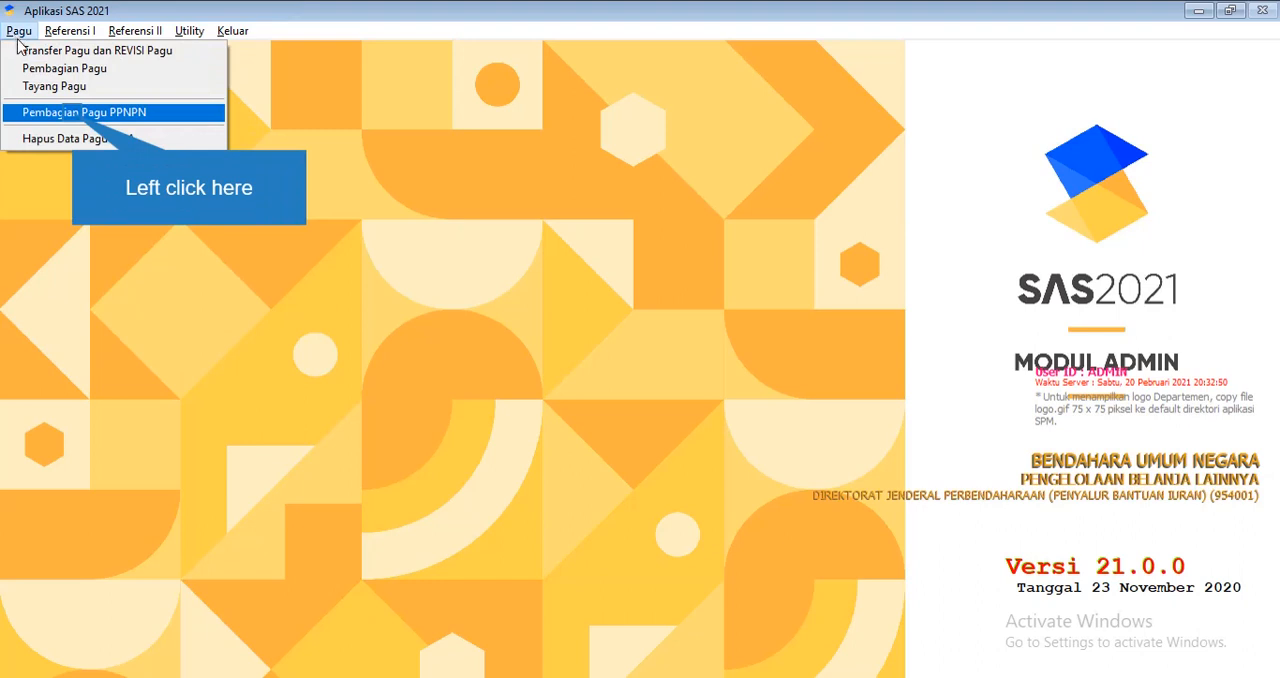
click(73, 113)
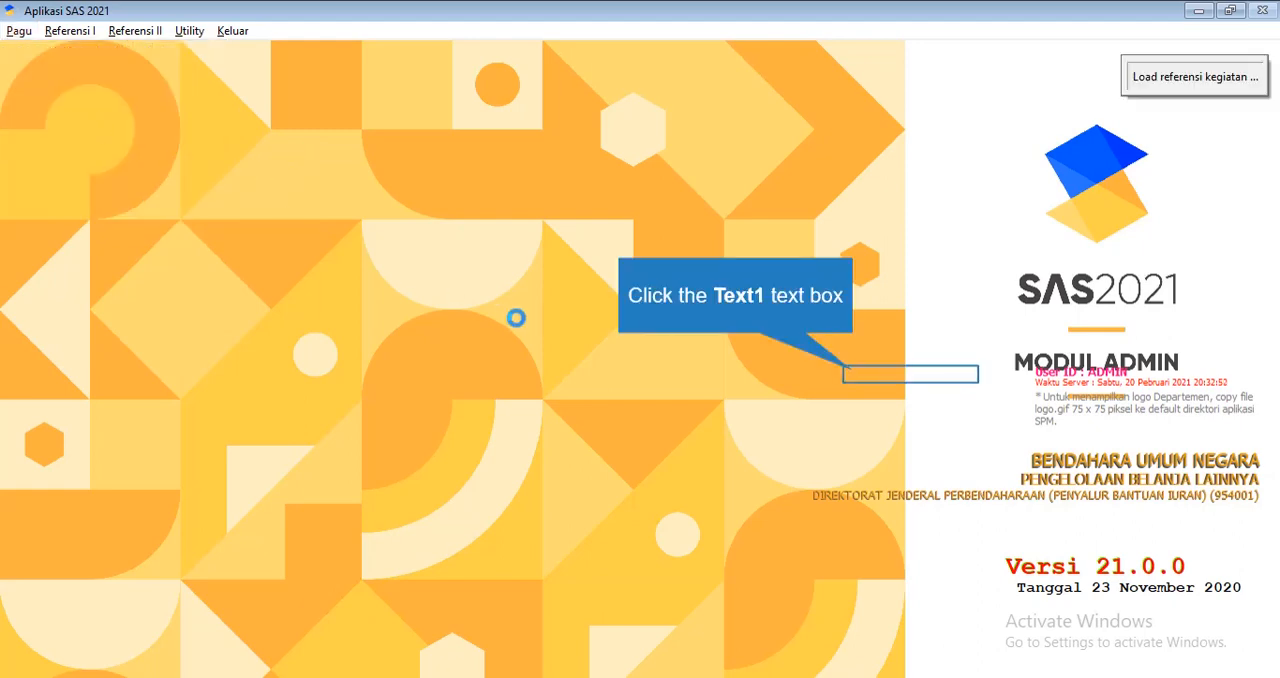
scroll(943, 370, down, 15)
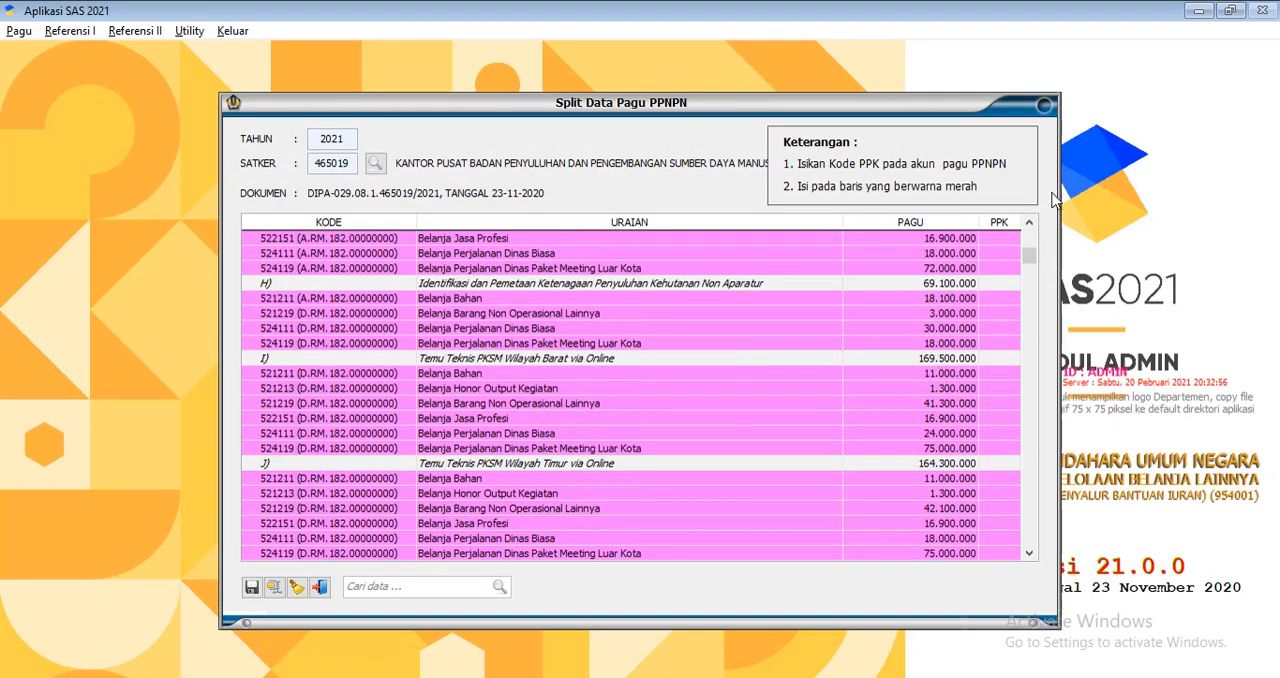
click(1044, 104)
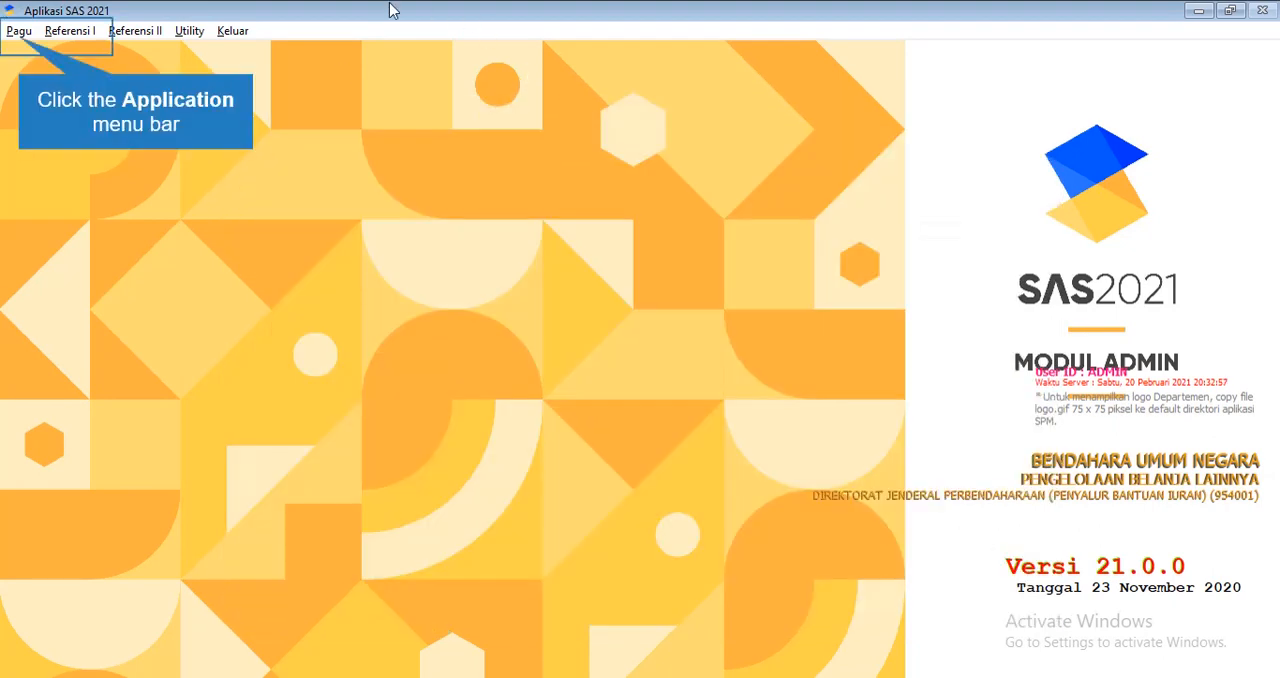
In the Kode PPK reference, record and save Anak Satker code 01 for satker 465019 with the name Sub Satker A
click(88, 33)
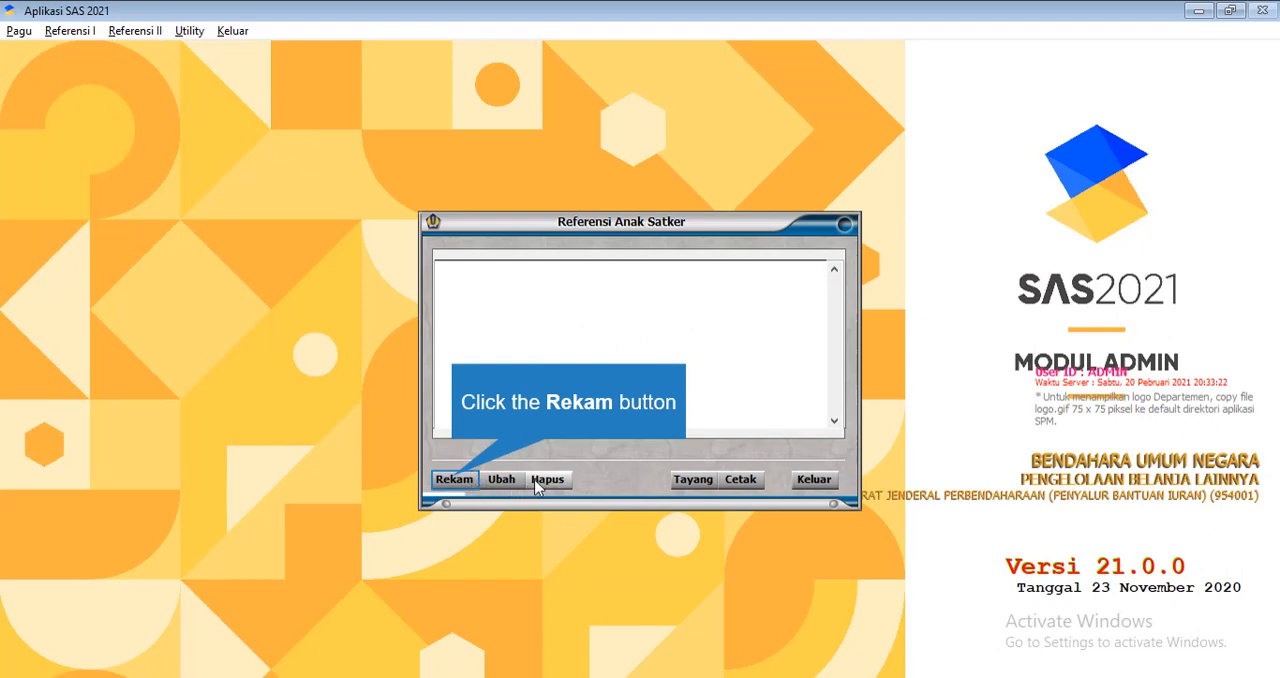
click(454, 482)
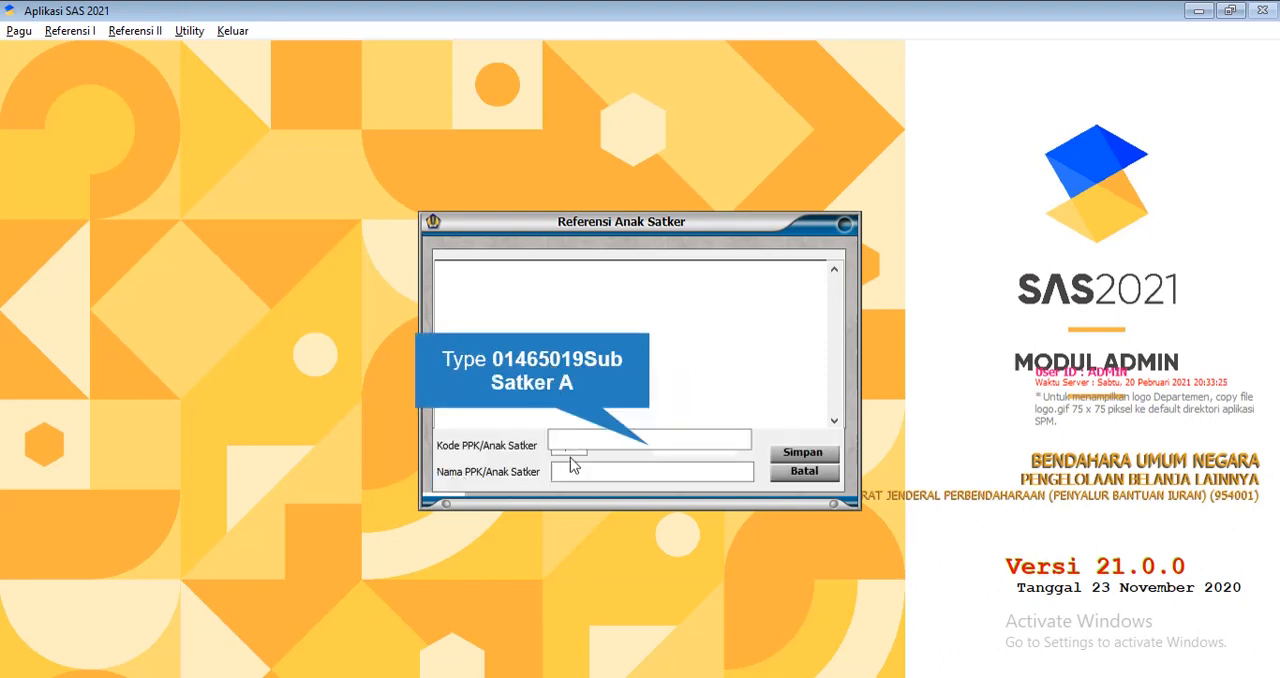
text(01465019Sub S)
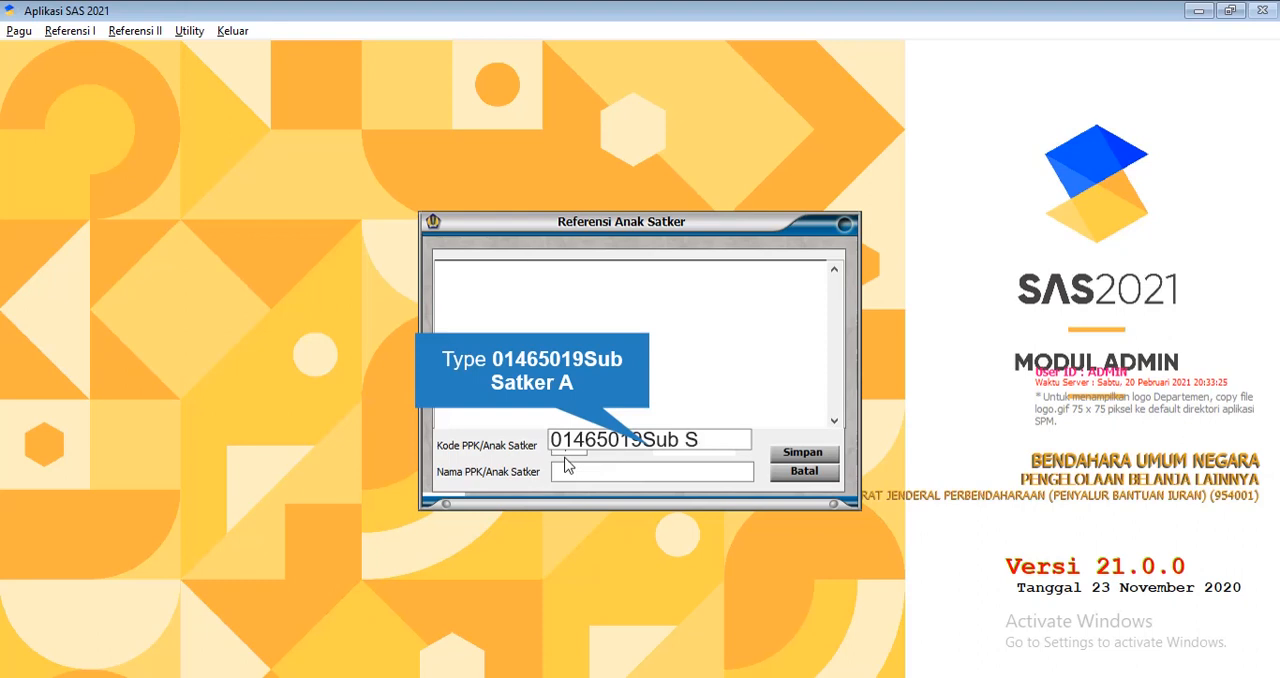
text(atker A)
click(785, 452)
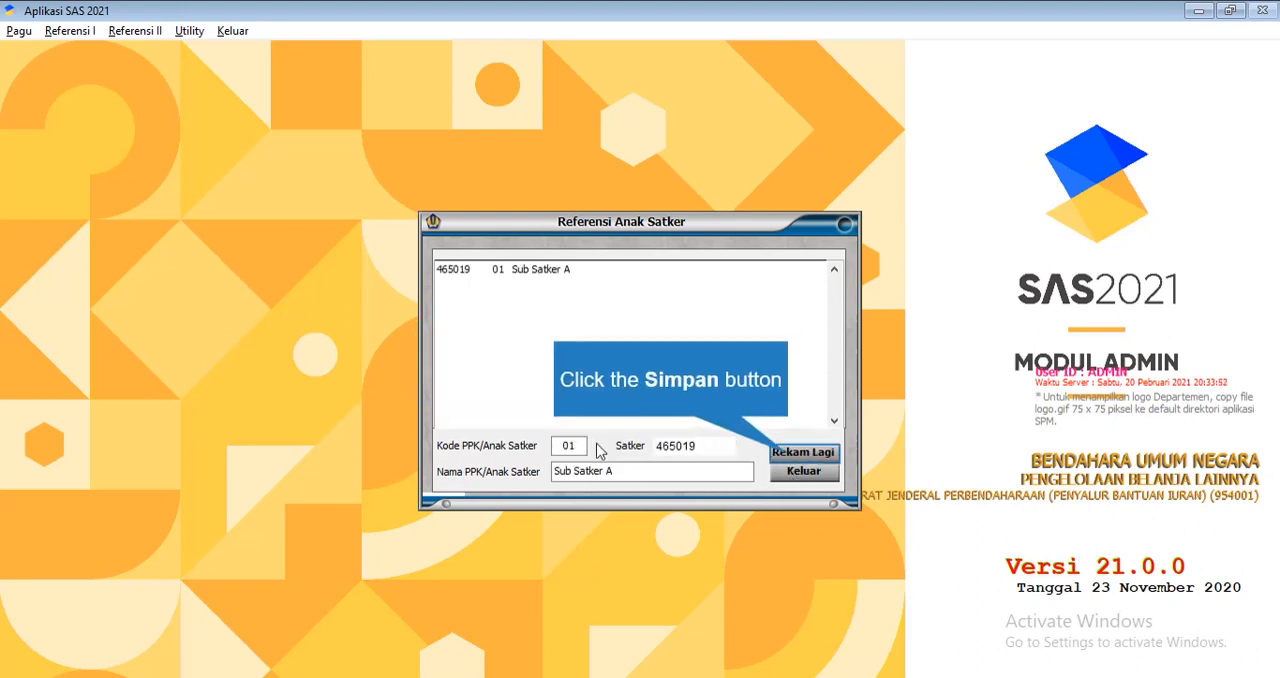
Record and save a second Anak Satker with code 02, satker 465019 and name Sub Satker B, and close the Referensi Anak Satker form
click(795, 455)
click(575, 445)
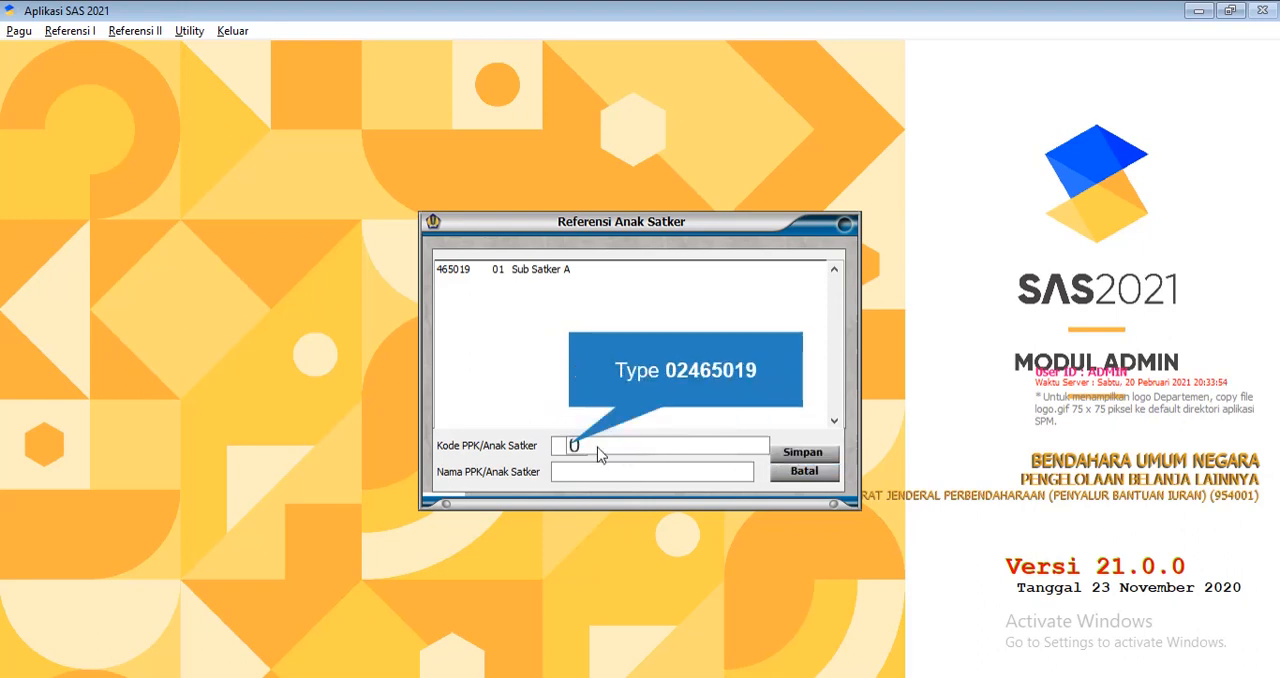
text(02465)
text(019)
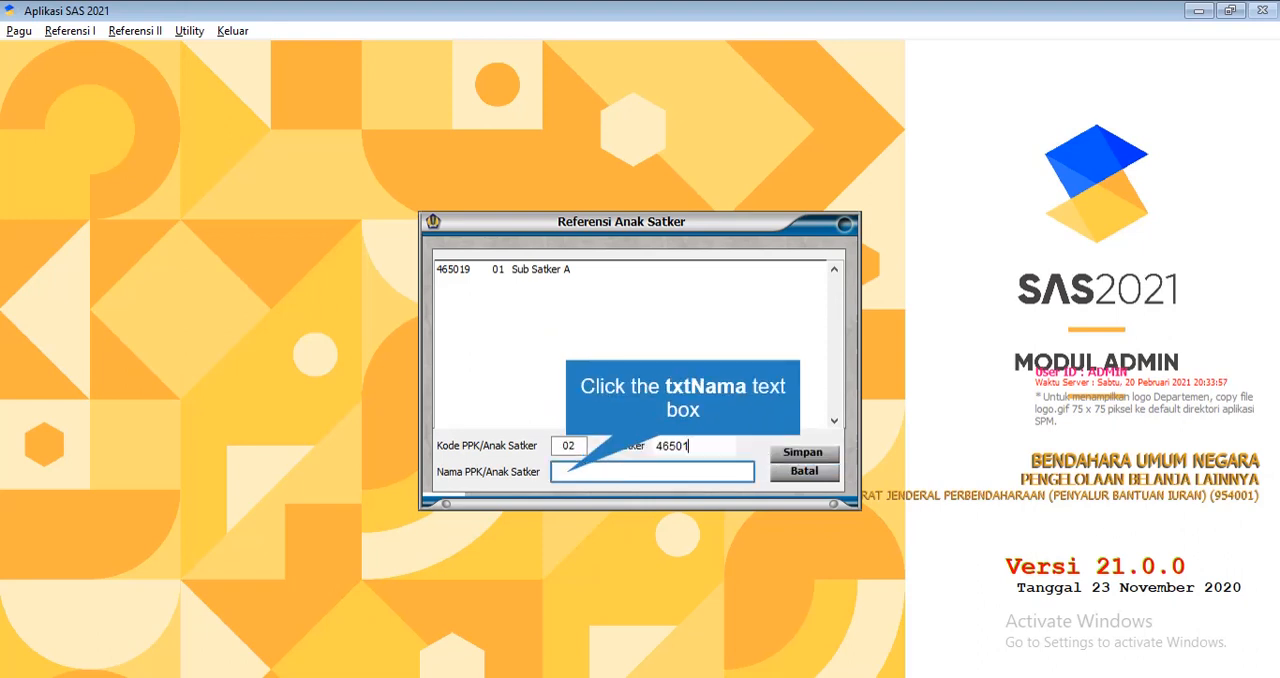
click(567, 472)
text(S)
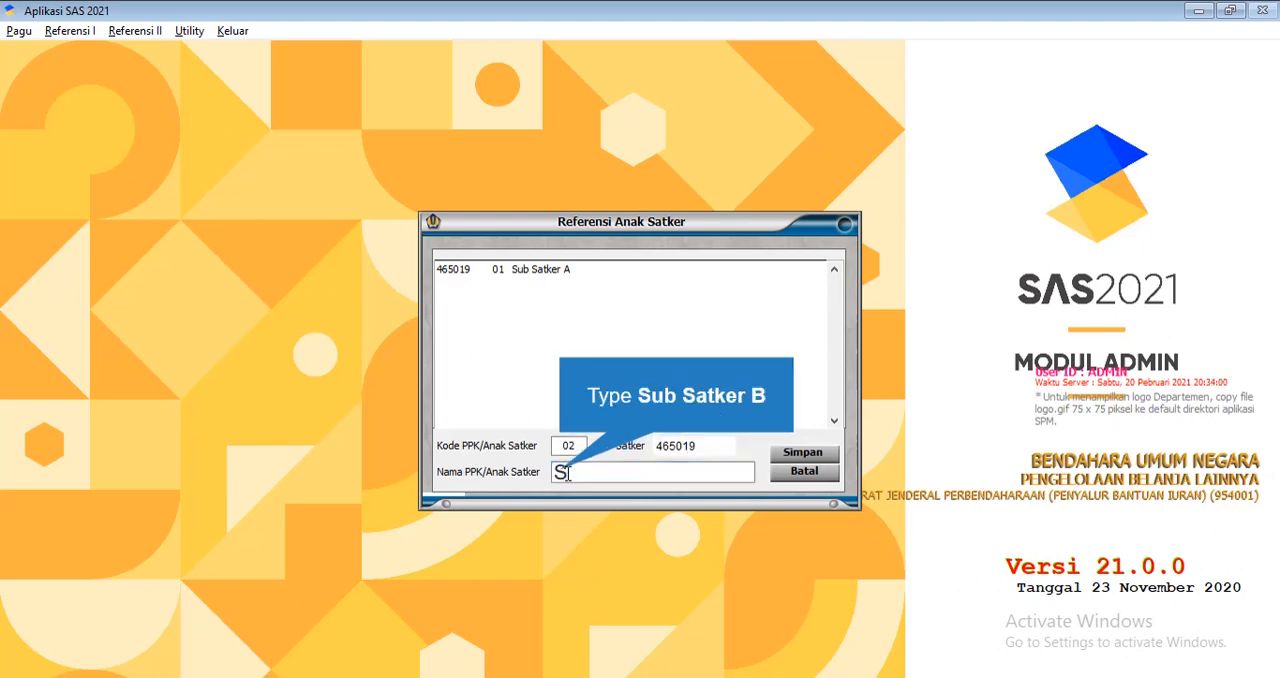
text(ub Satker B)
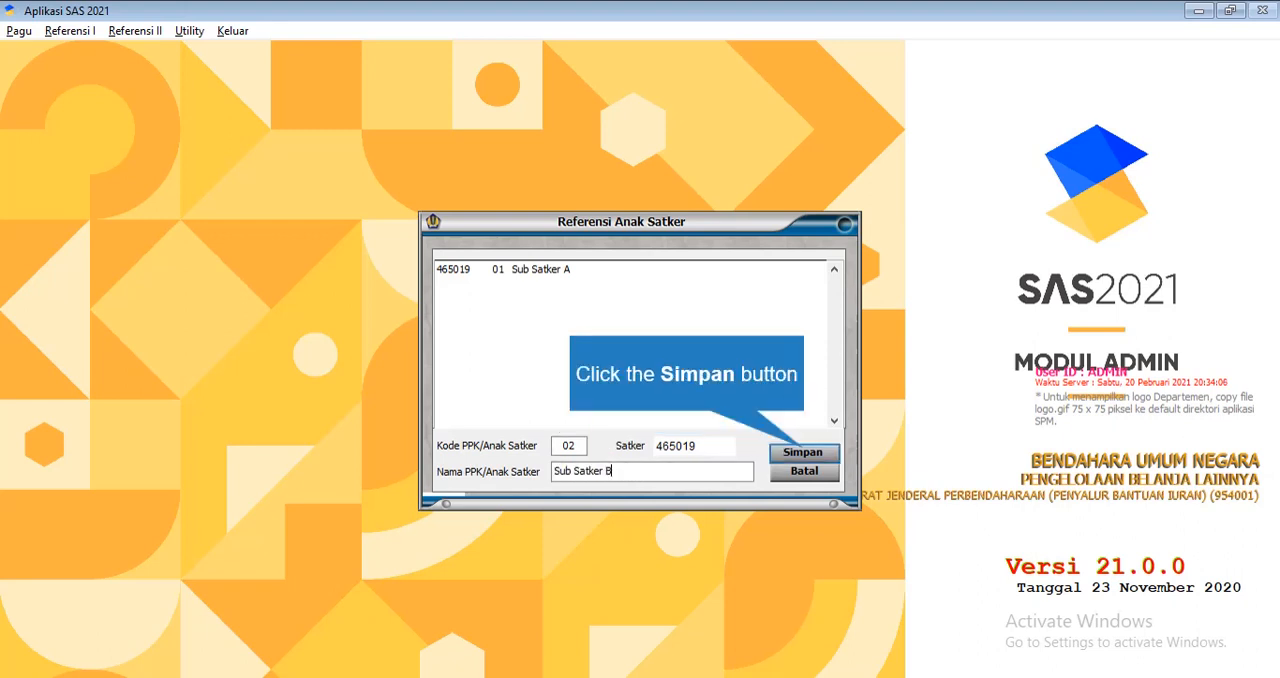
click(803, 452)
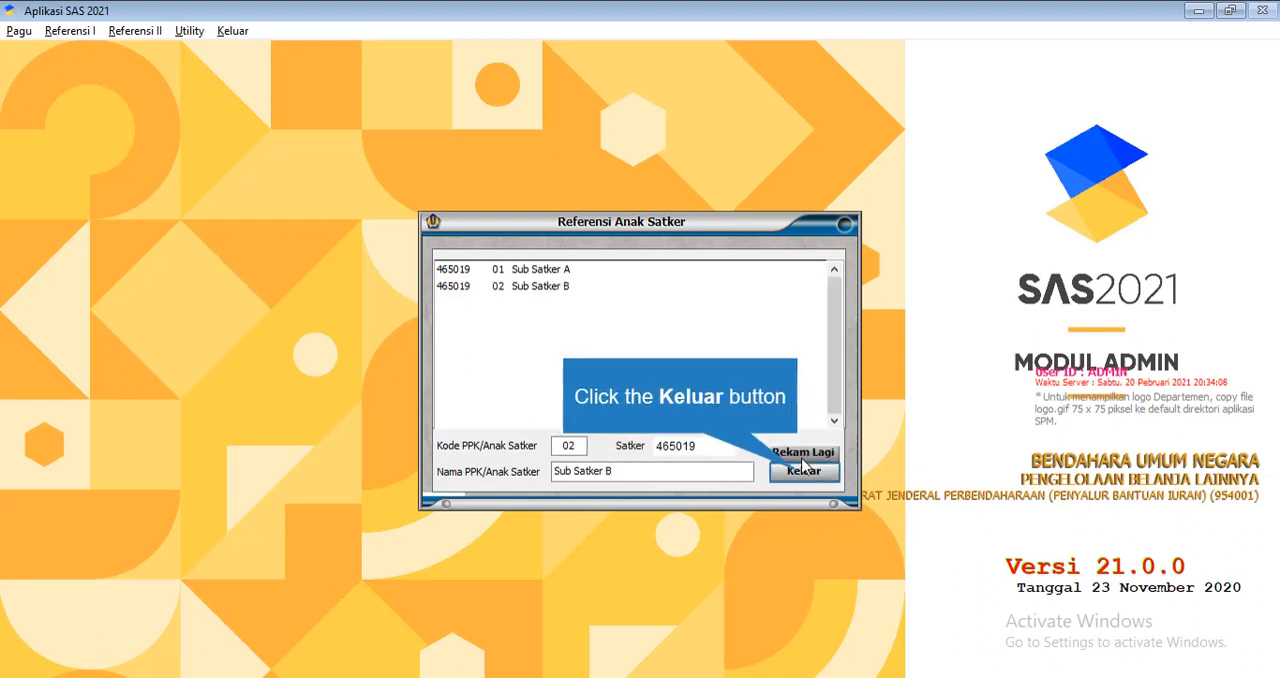
click(801, 473)
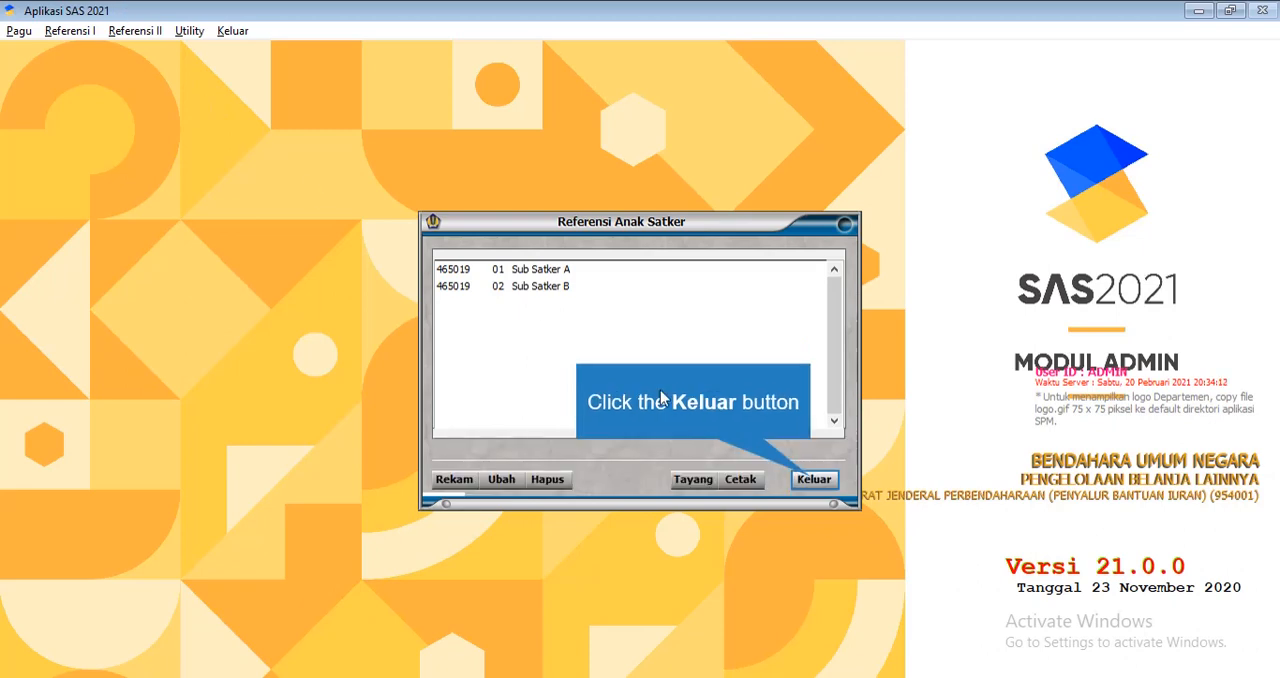
click(813, 480)
Open the User reference form and start recording a new user
click(74, 31)
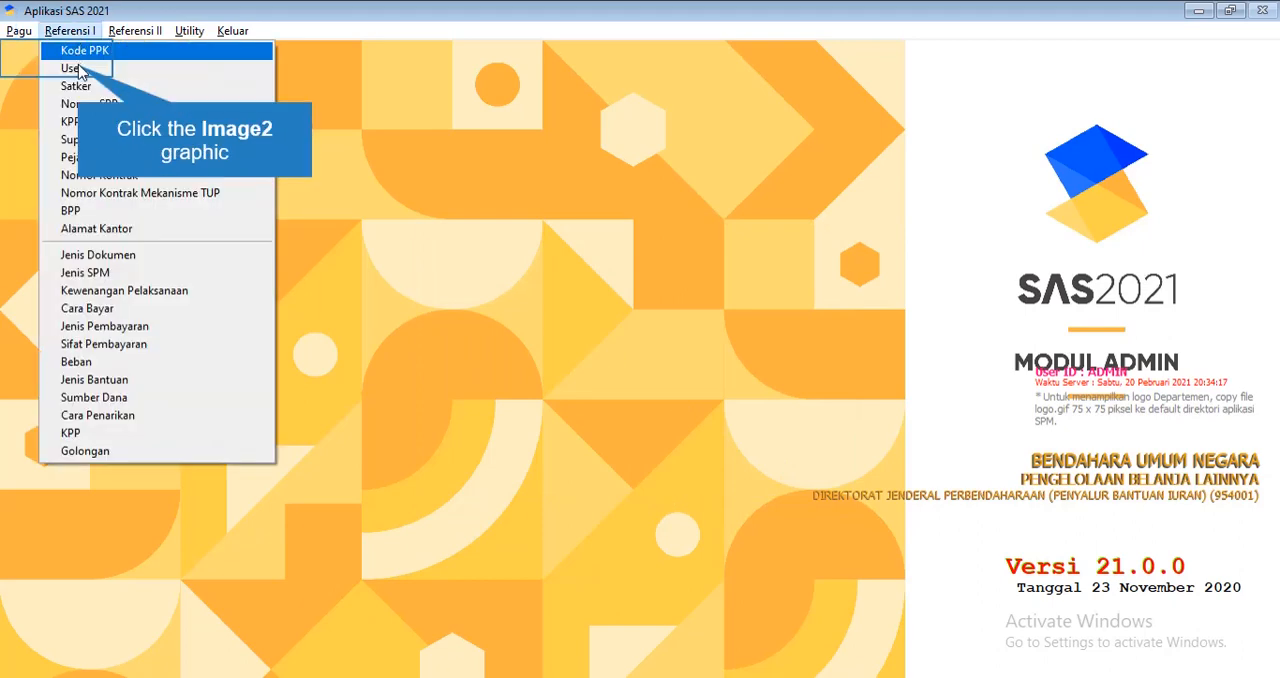
click(72, 68)
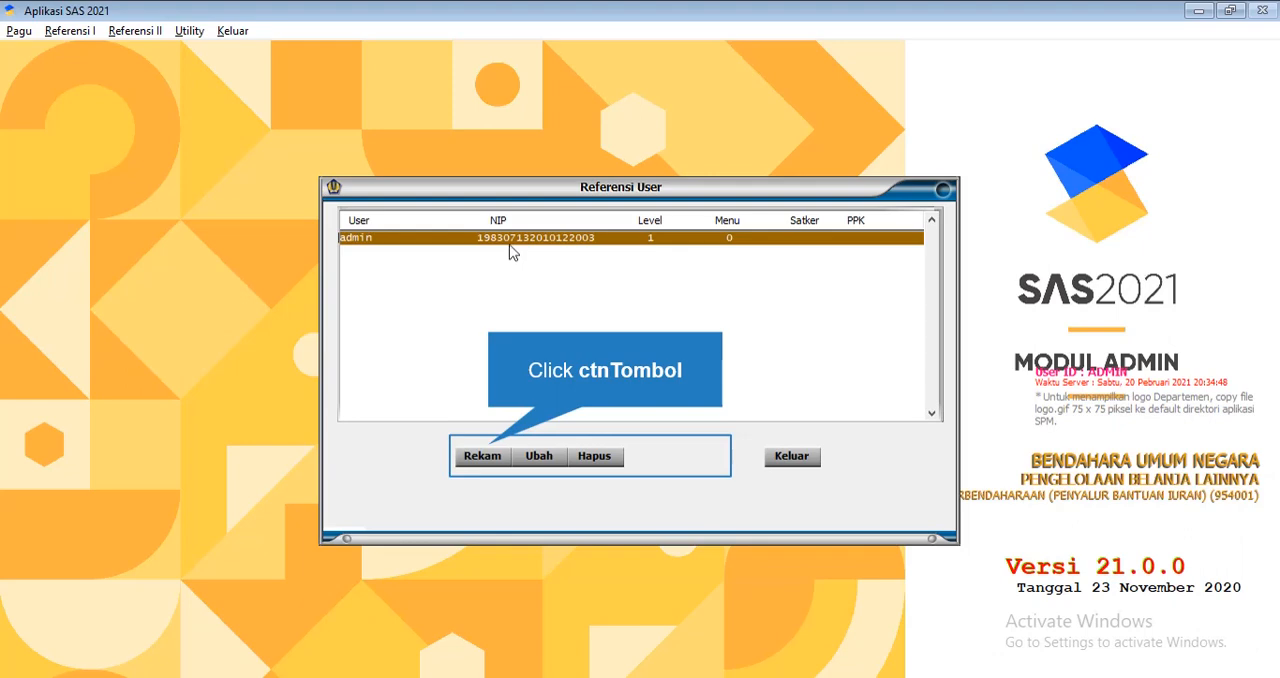
click(489, 452)
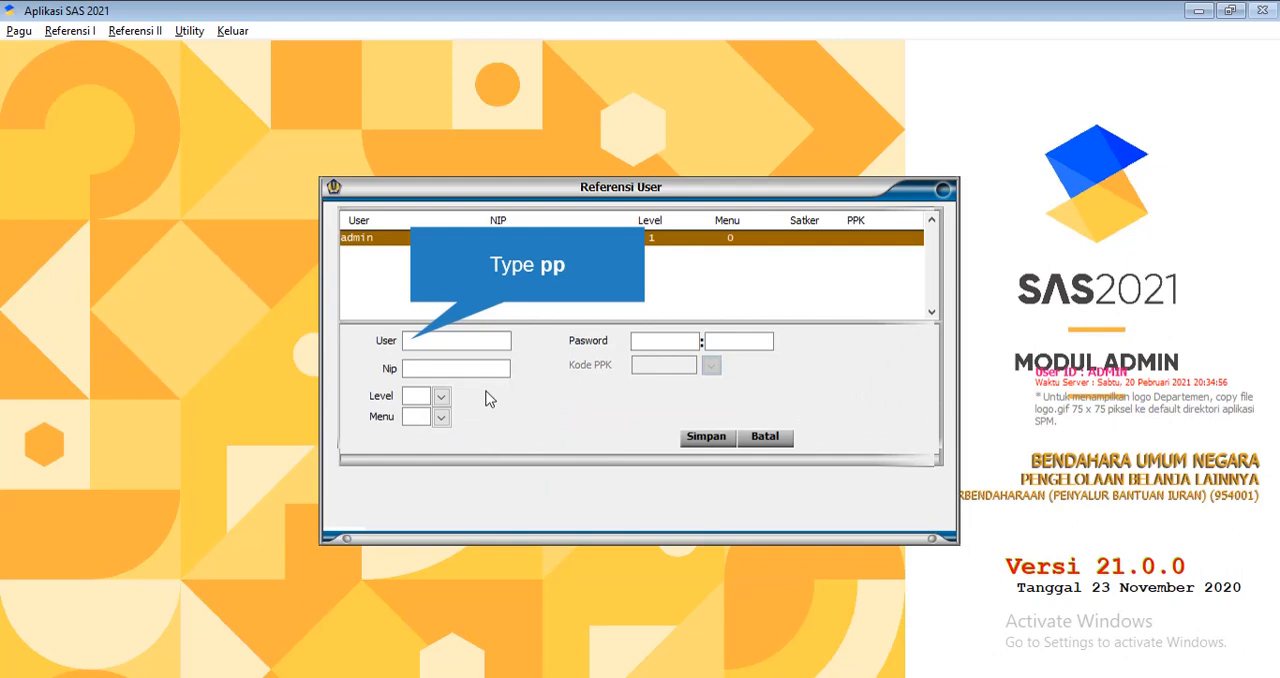
text(pp)
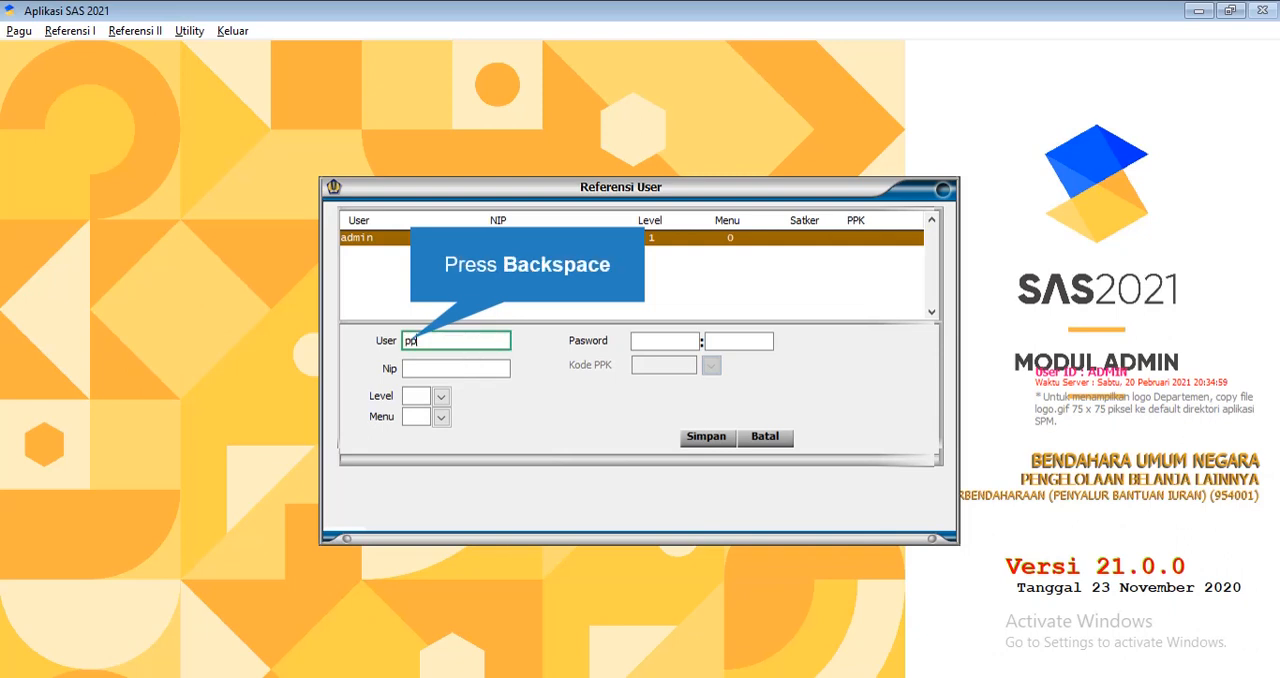
key(BackSpace)
key(BackSpace)
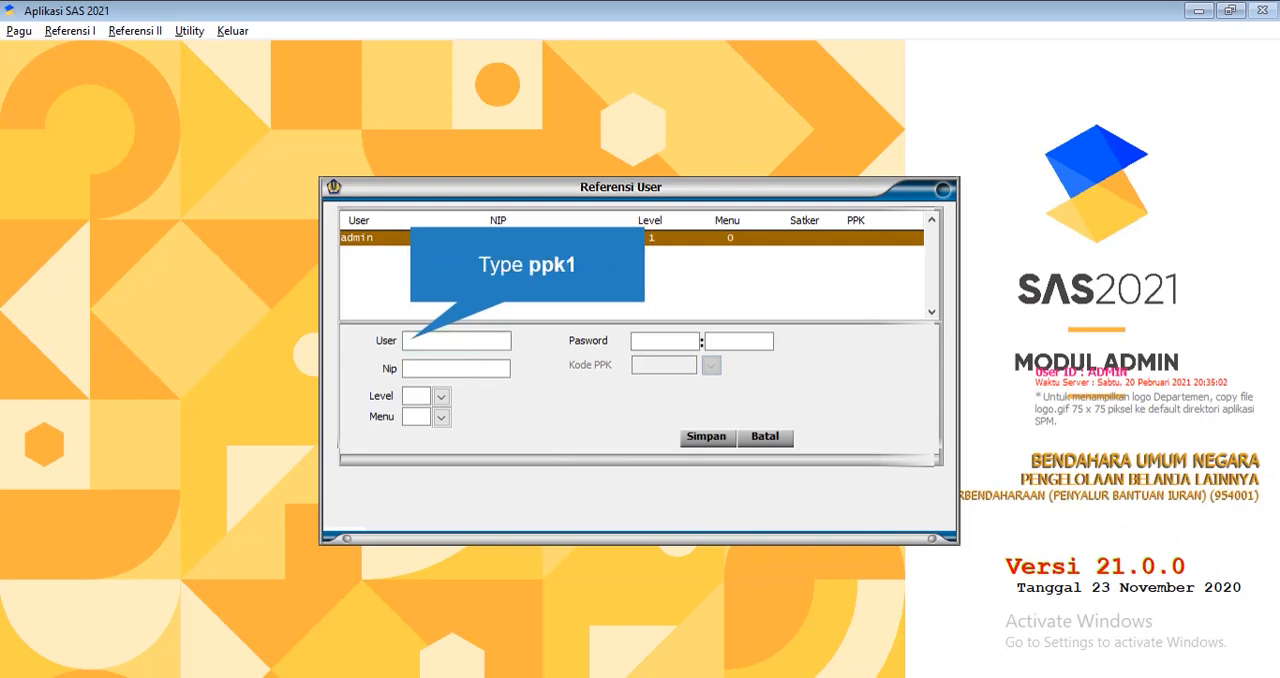
Set the new user's name to ppk1 and enter the account password in both password fields
text(ppk1)
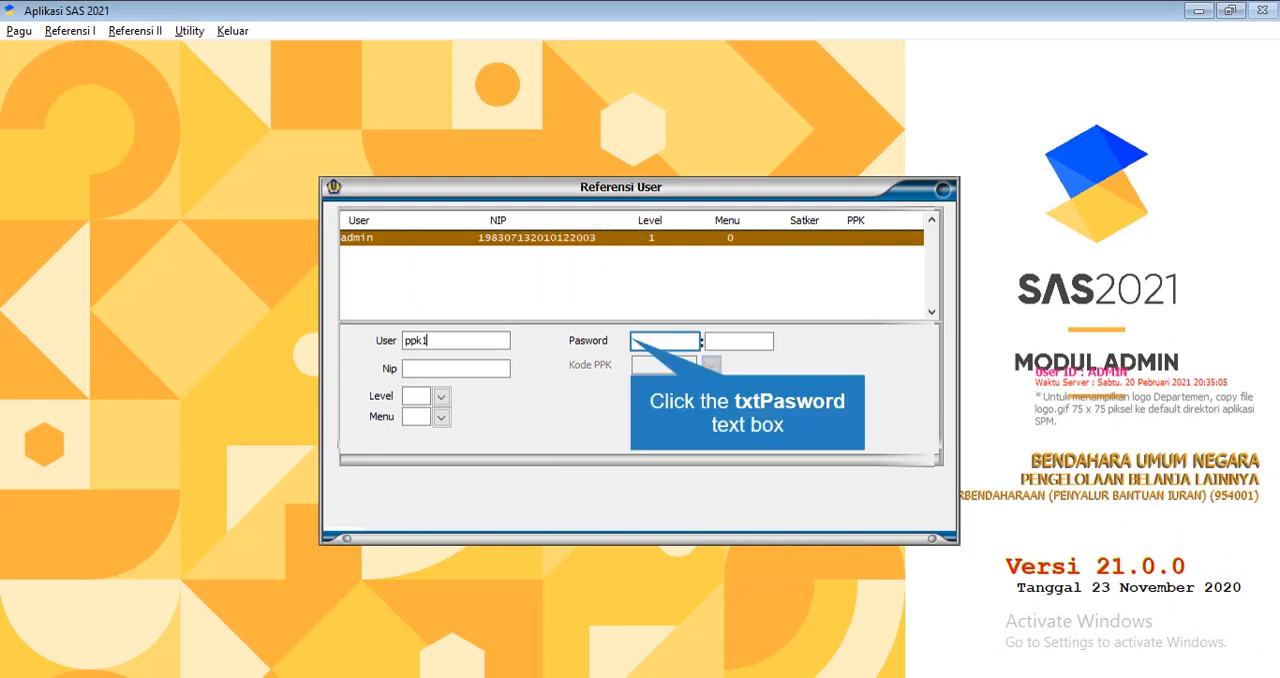
click(634, 342)
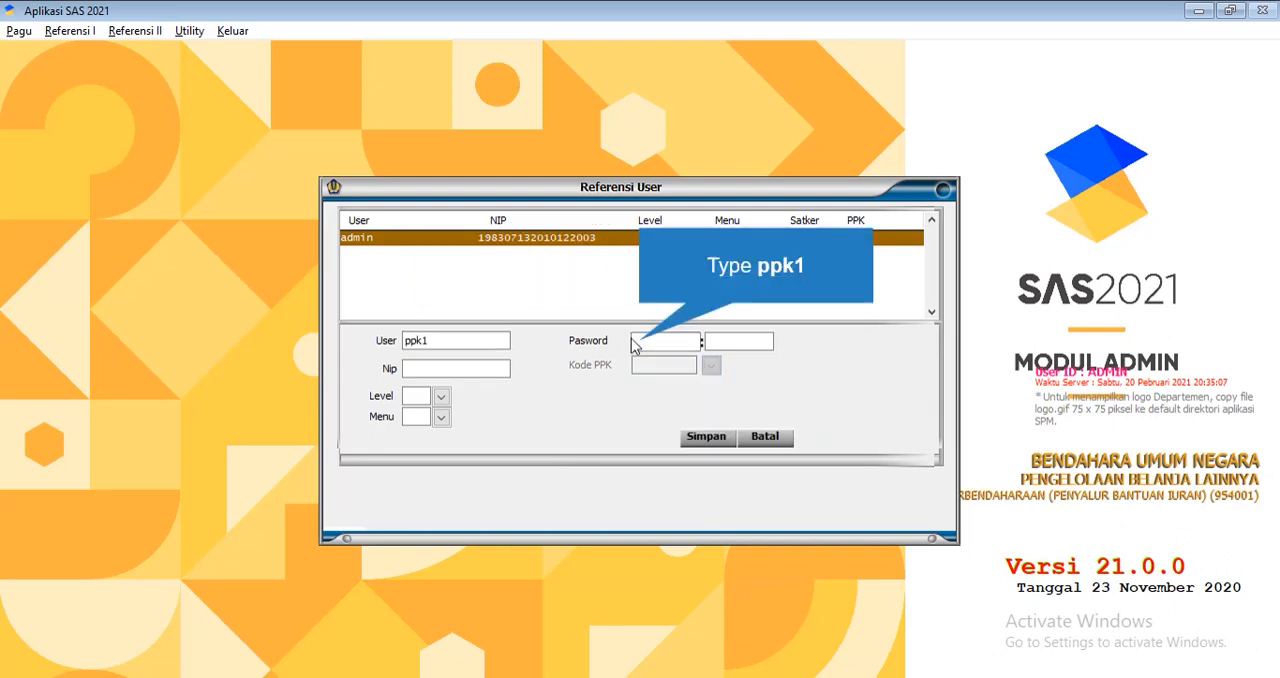
text(pp)
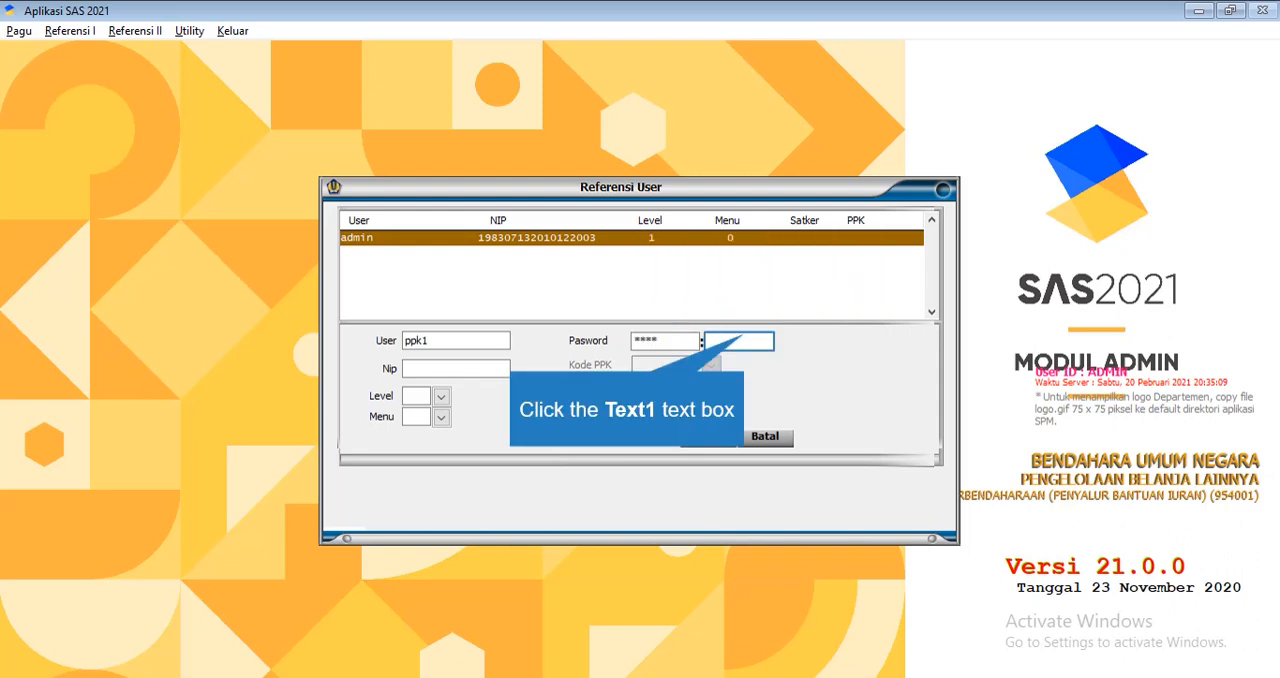
click(748, 342)
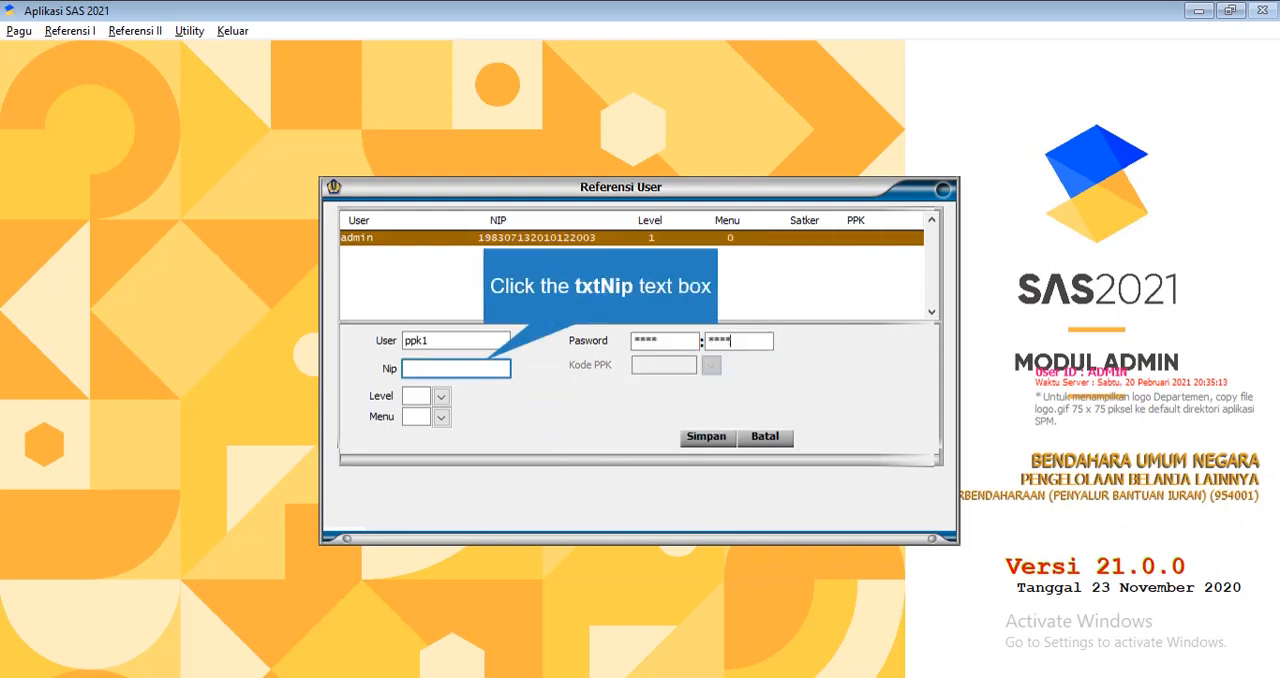
Fill in the new user's employee identification number in the Nip field
click(486, 368)
text(19)
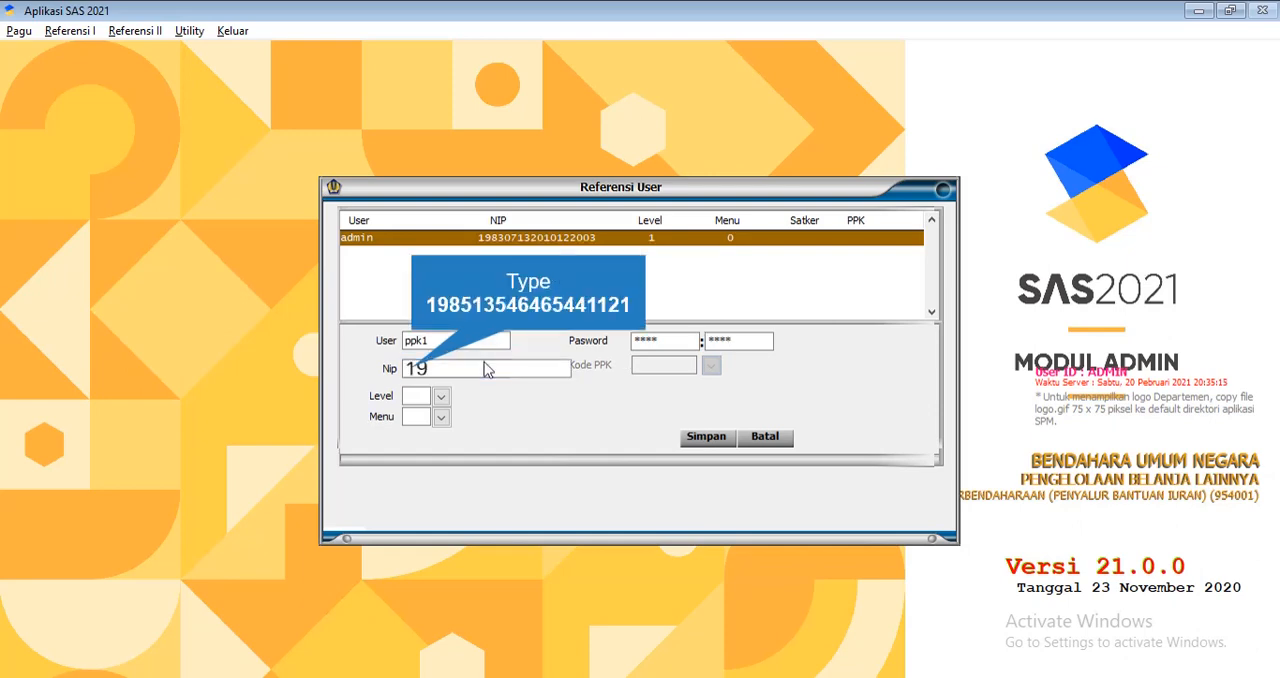
text(8513546465441121)
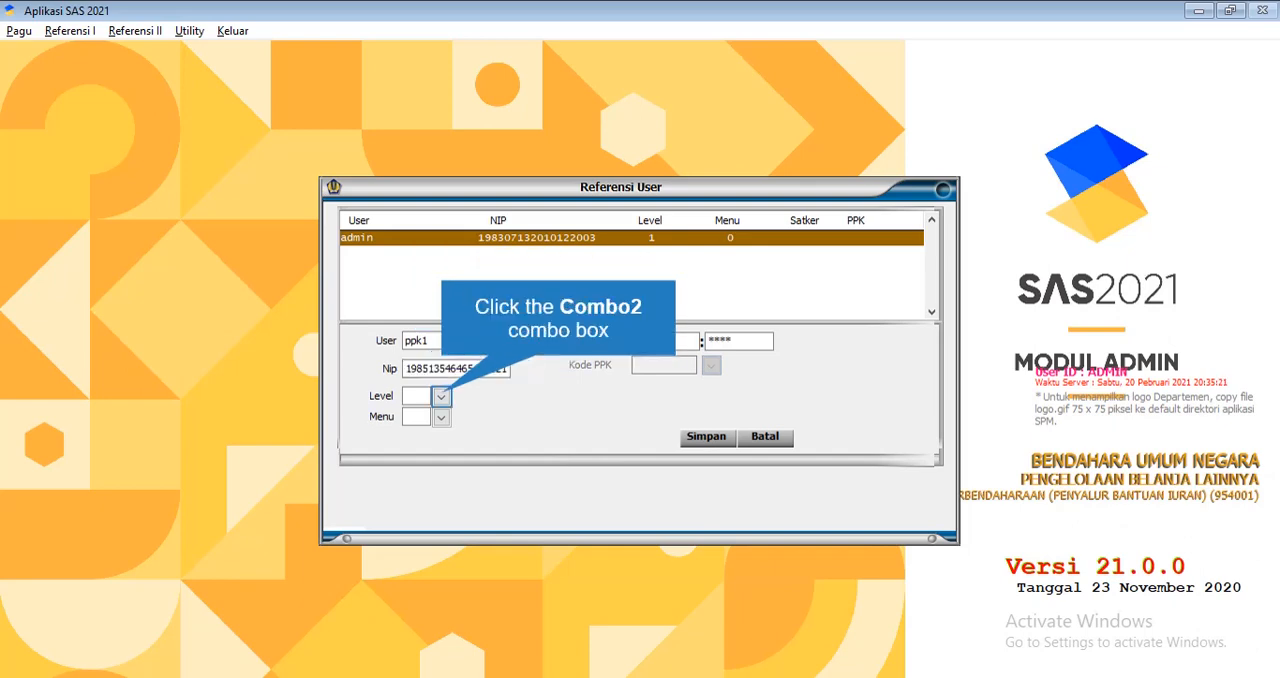
Set the new user's level to 2 OPERATOR and menu to 1 PPK, and pick the 465019 entry as the Kode PPK
click(441, 396)
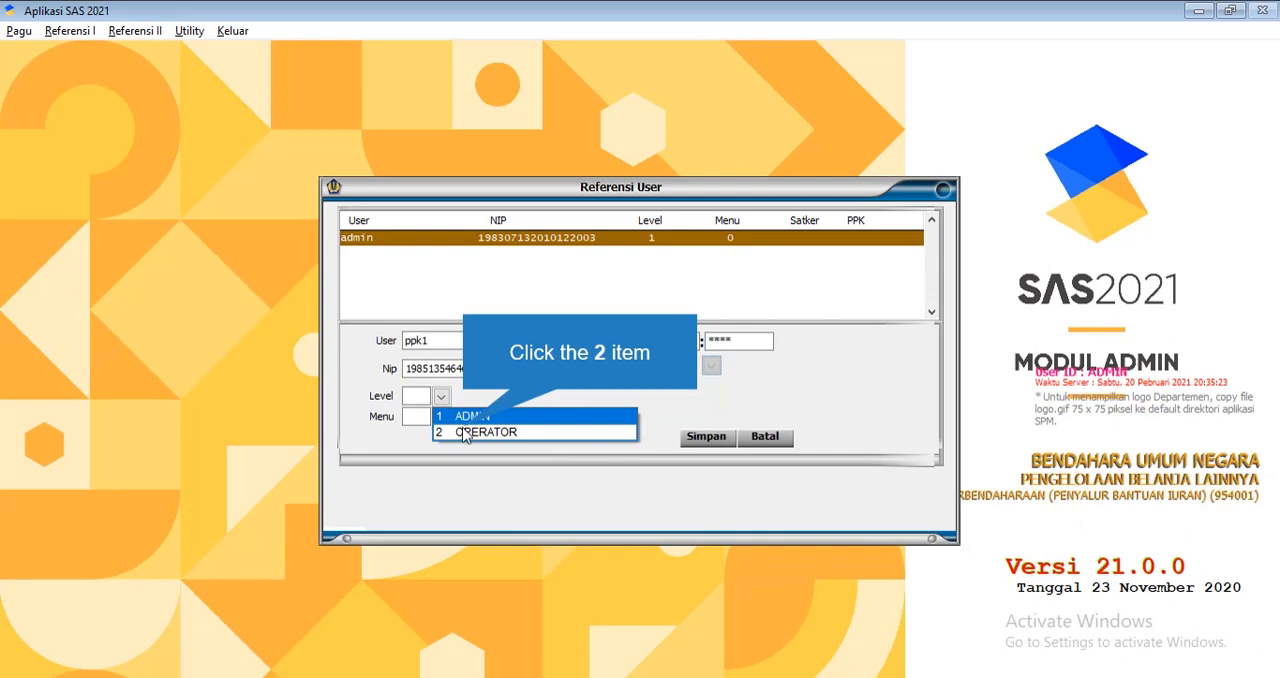
click(463, 432)
click(441, 417)
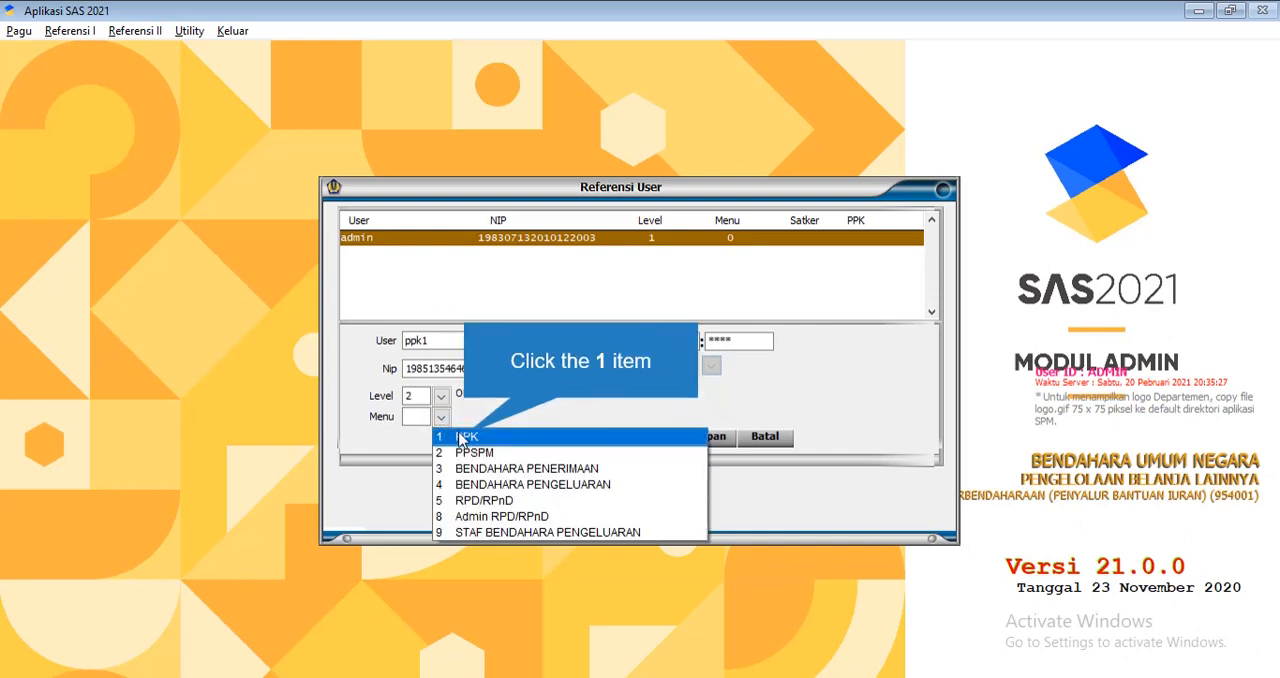
click(467, 440)
click(712, 367)
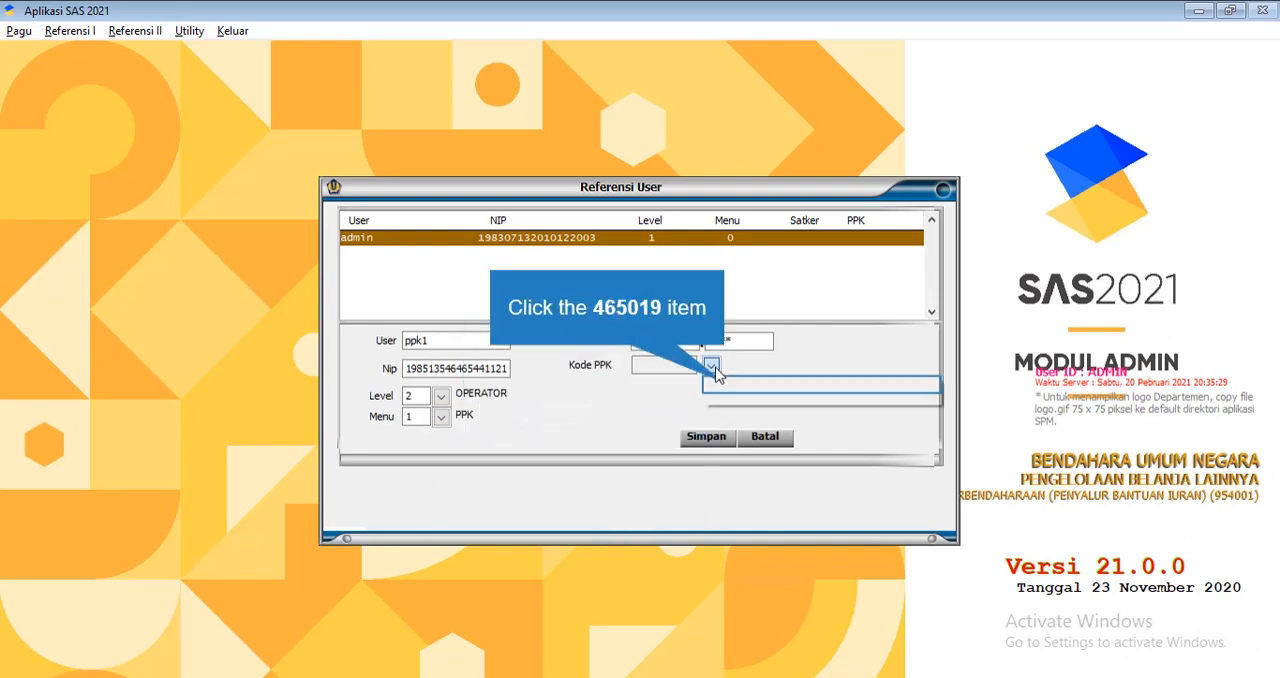
click(727, 393)
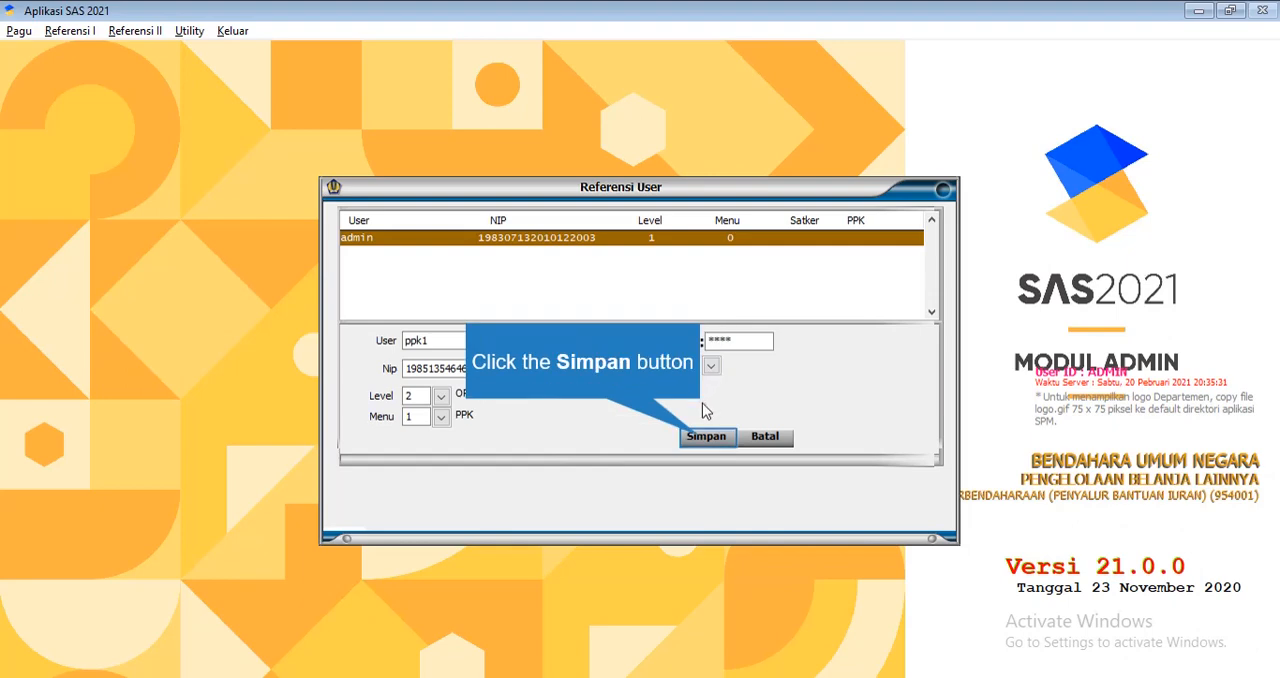
Save the ppk1 user and start recording another user named ppk2
click(706, 437)
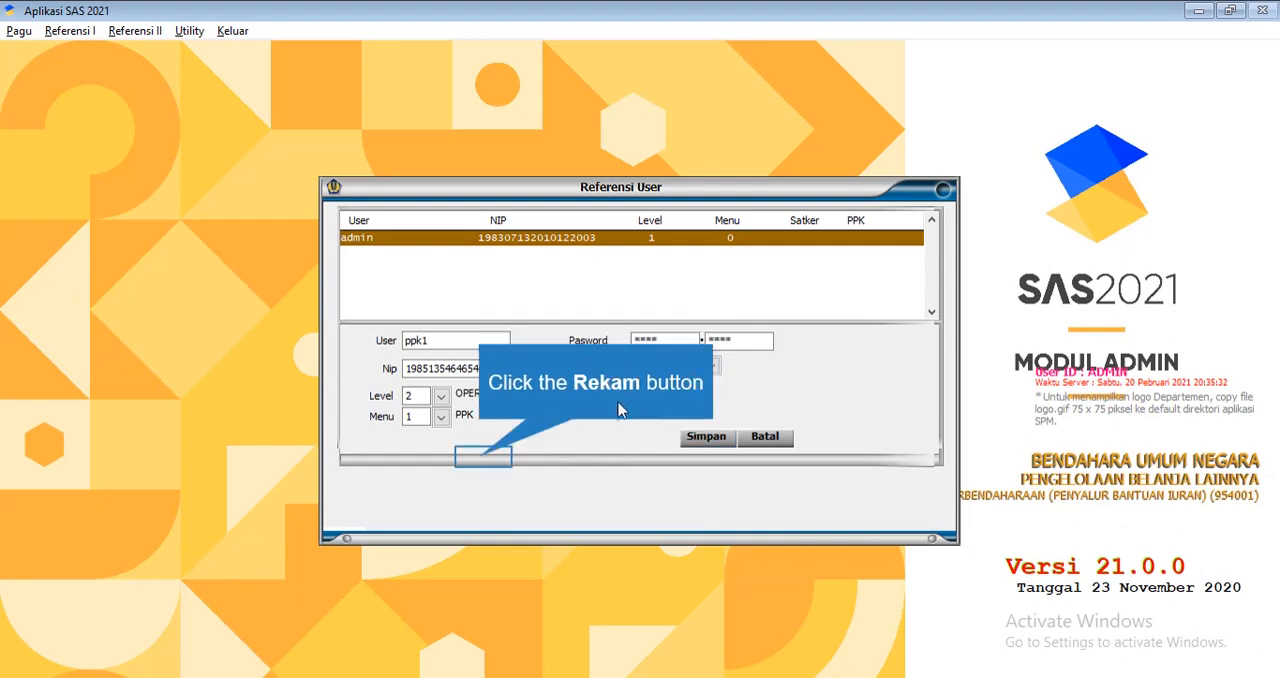
click(481, 455)
text(p)
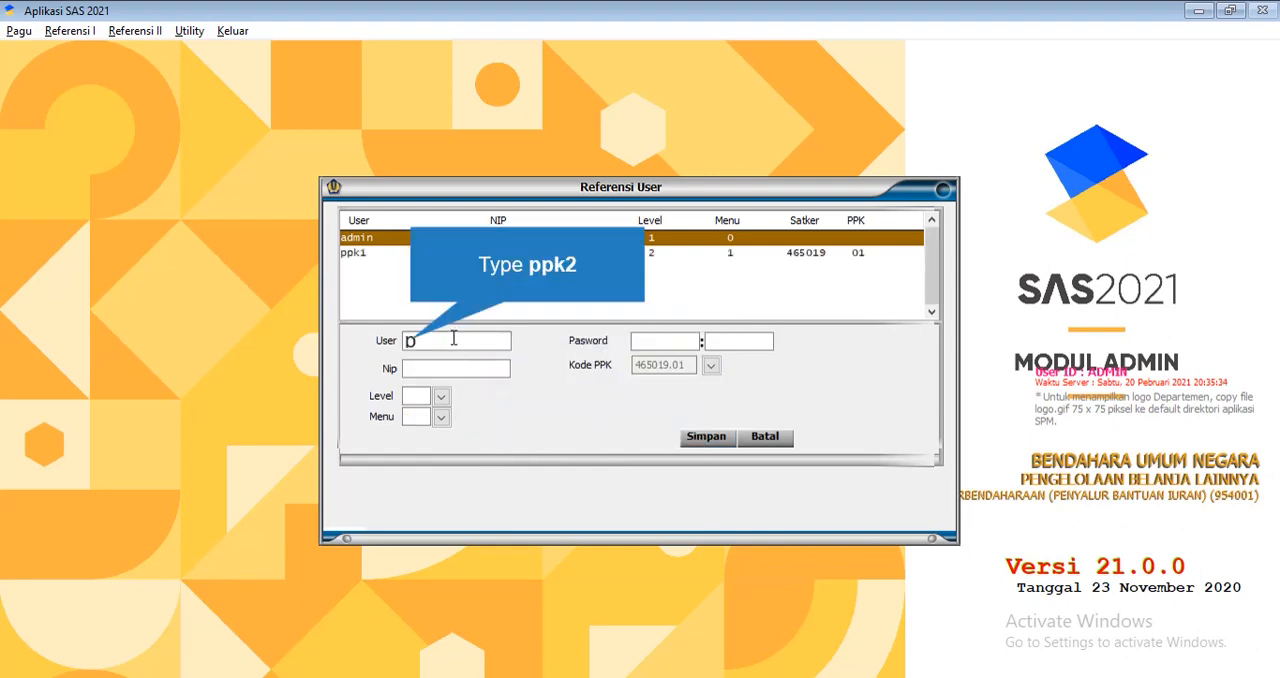
text(pk2)
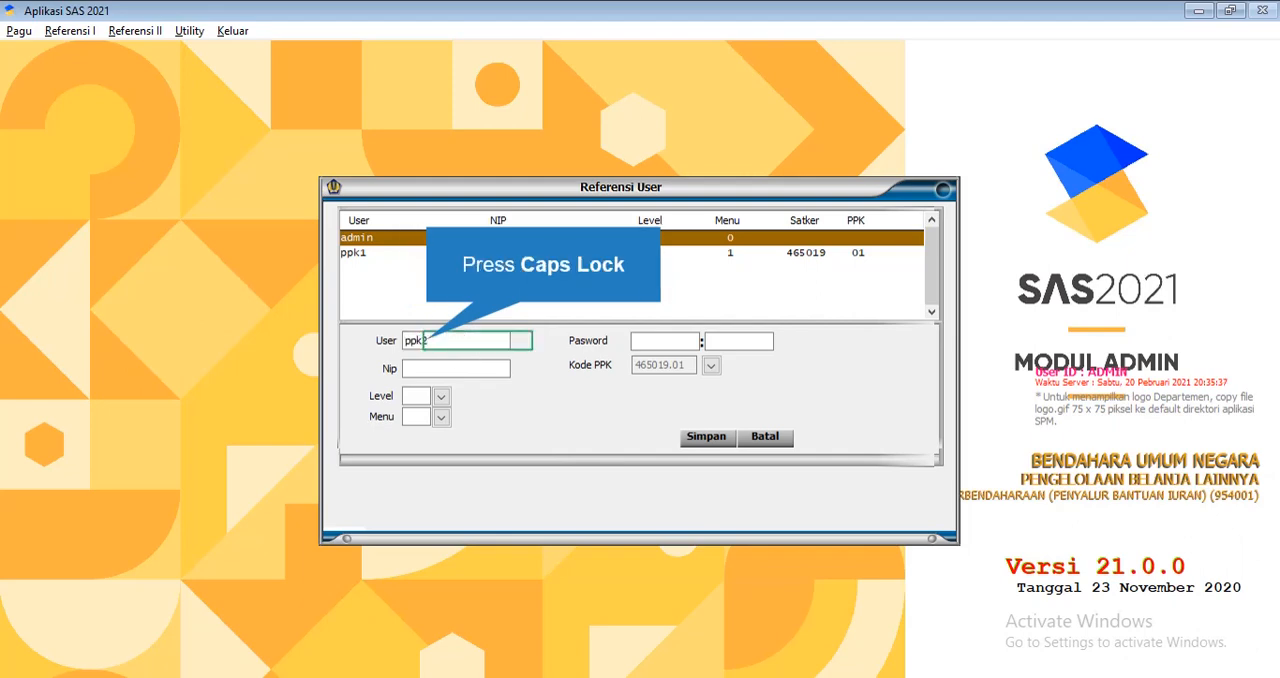
key(Caps_Lock)
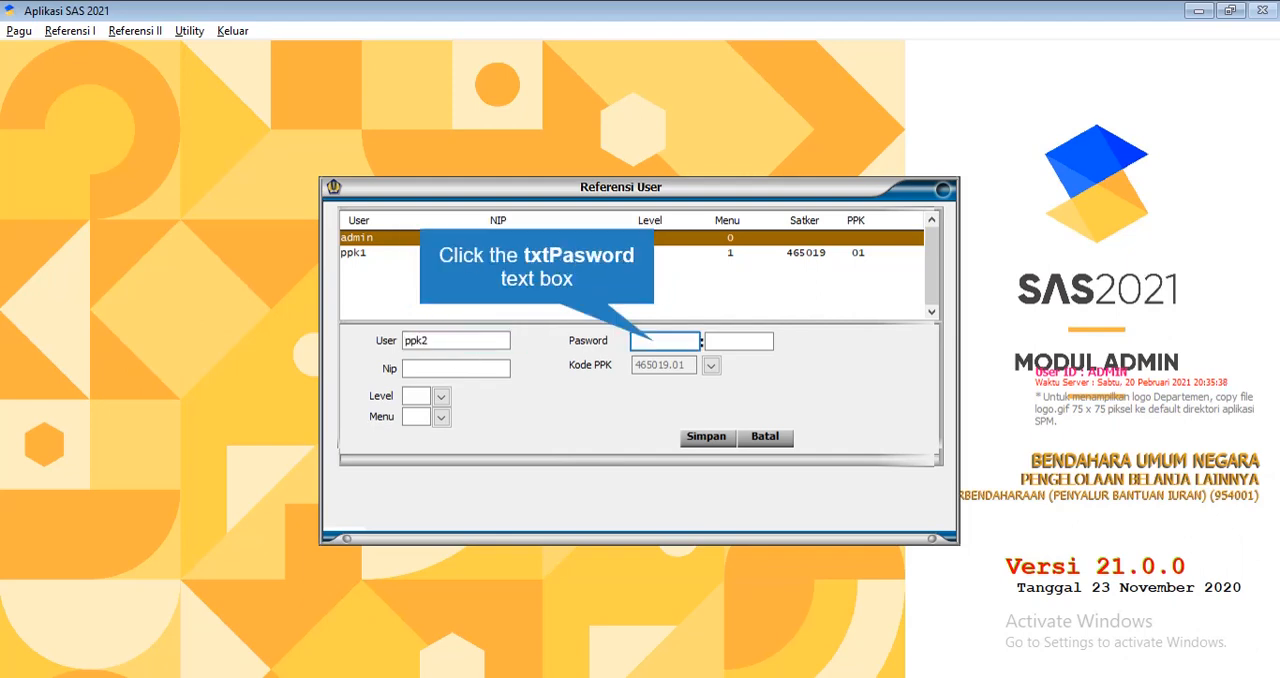
Enter the ppk2 account password in both password fields, re-entering the confirmation to correct the typing mistake
click(656, 342)
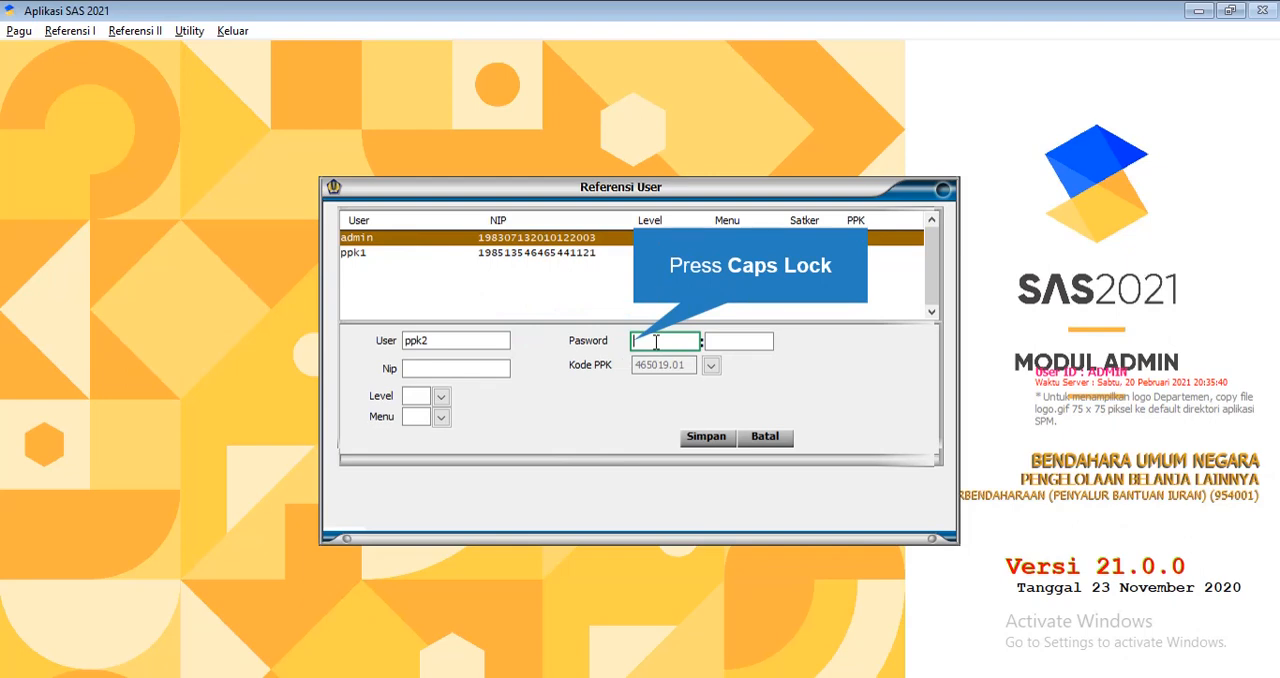
key(Caps_Lock)
text(ppk2)
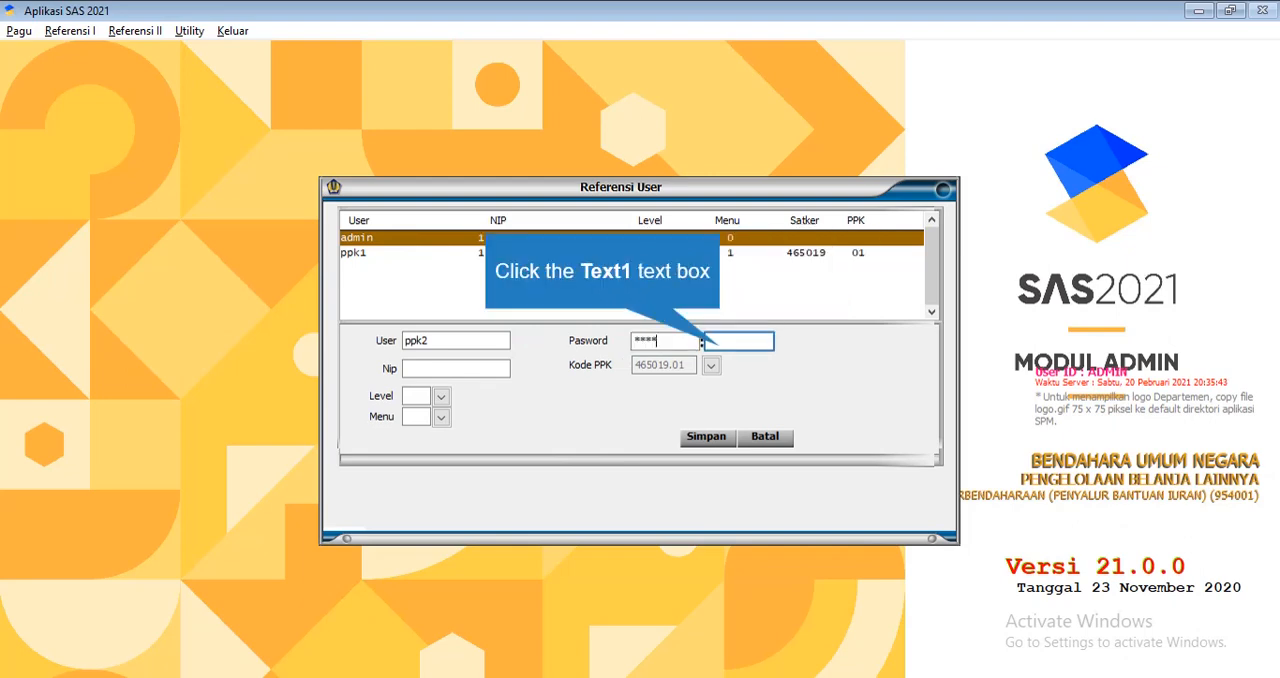
click(721, 346)
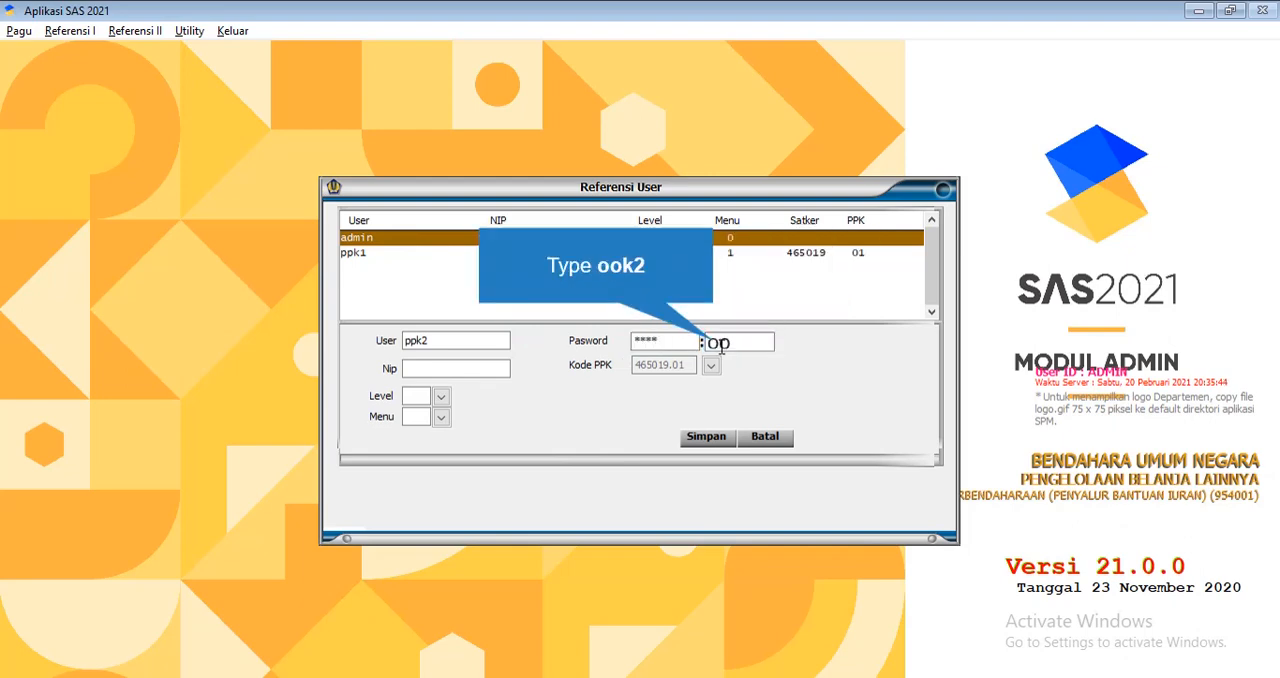
text(opk2)
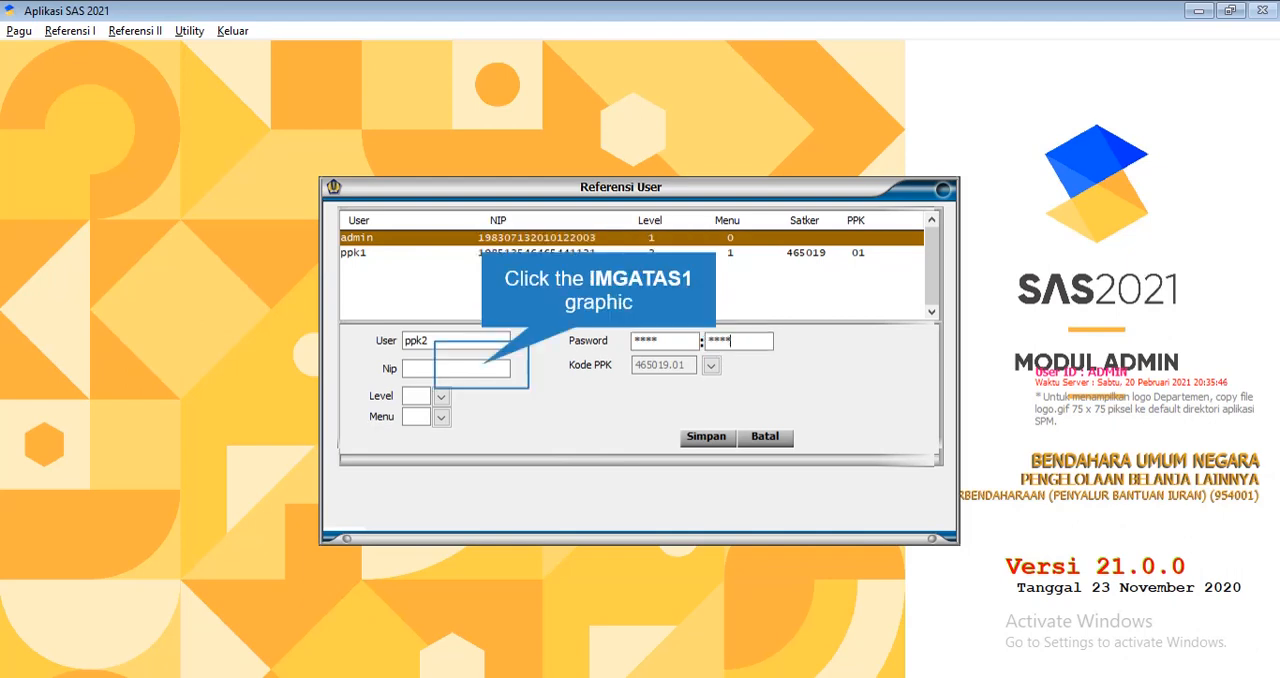
click(484, 364)
click(652, 396)
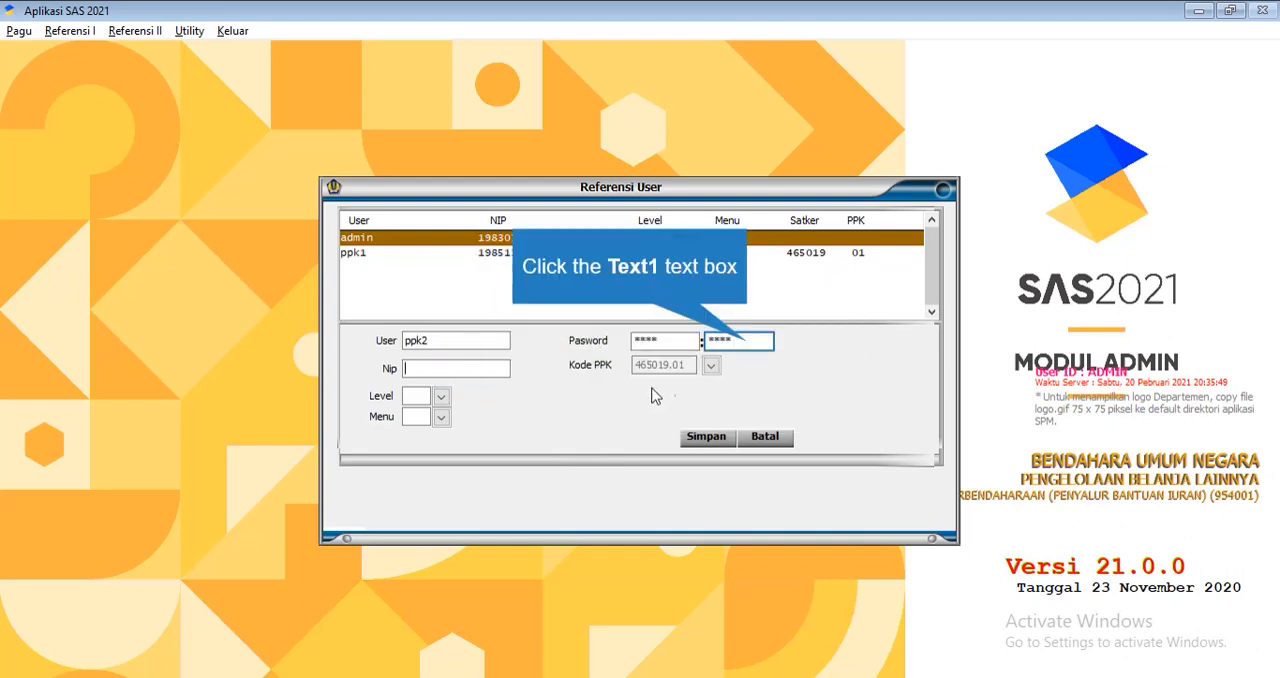
click(740, 345)
text(ppk)
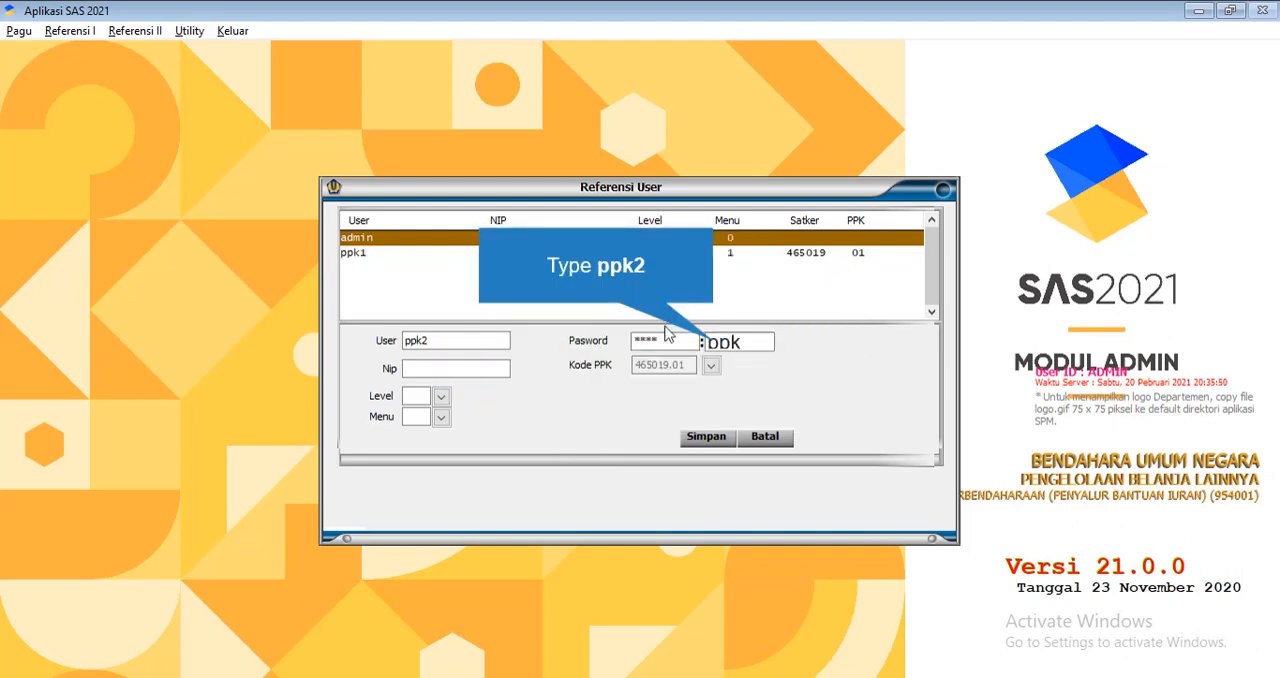
text(2)
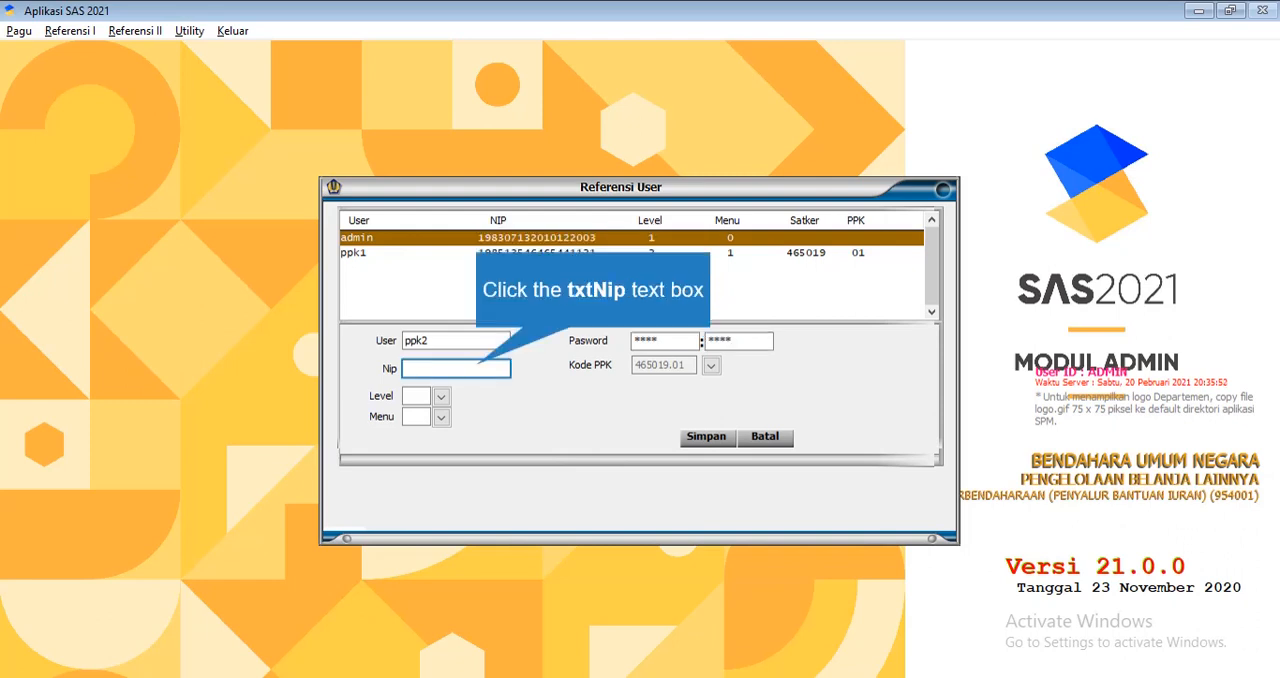
Fill in the ppk2 user's employee identification number in the Nip field
click(478, 364)
text(126493156748664)
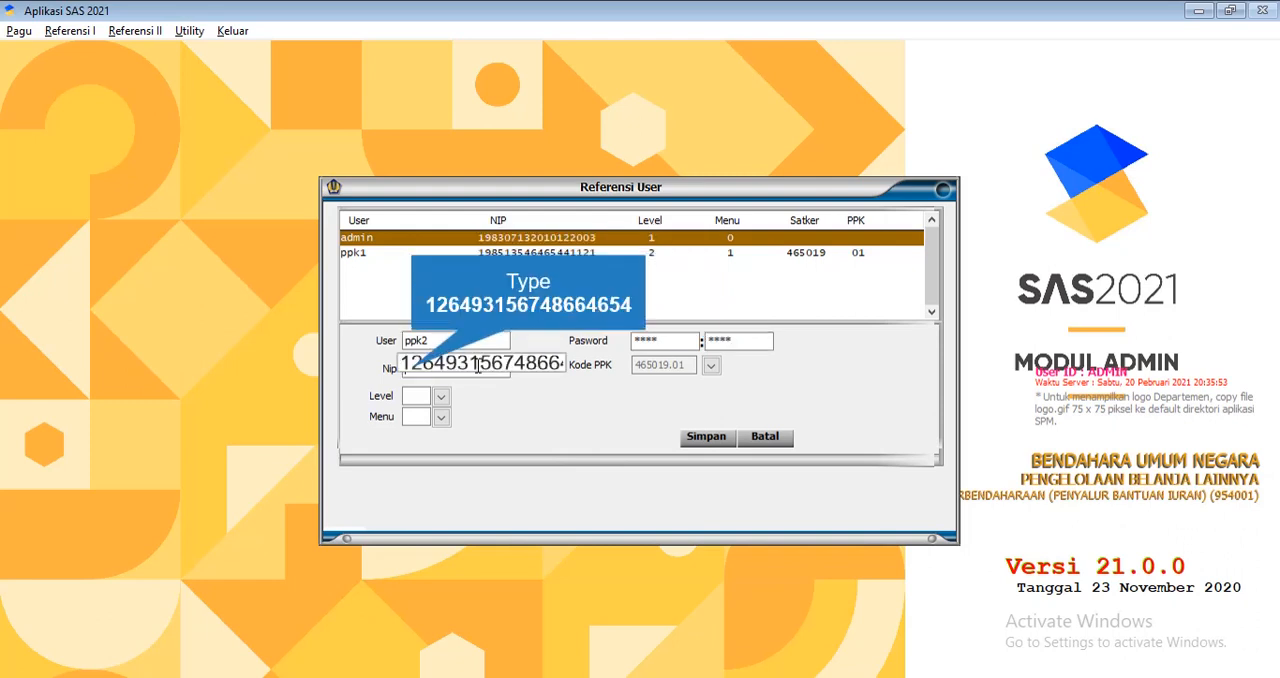
text(654)
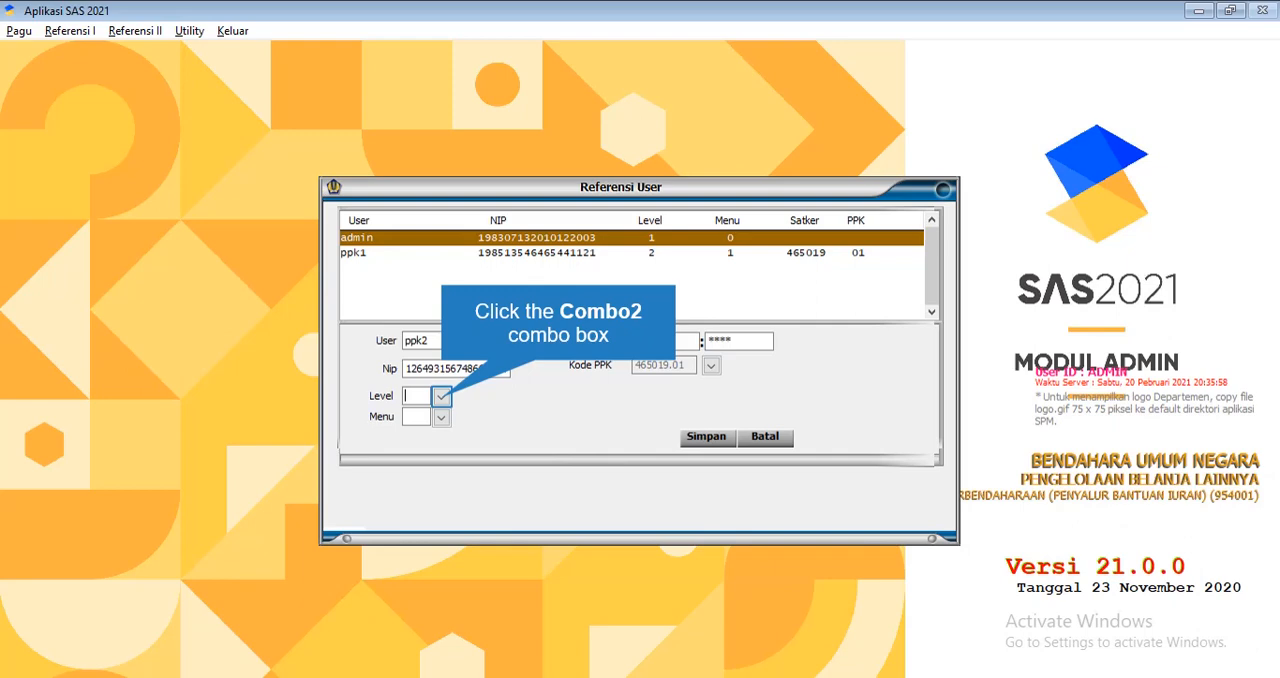
Set the ppk2 user's level to 2 OPERATOR, menu to 1 PPK and Kode PPK to 465019.02, and save the record
click(442, 397)
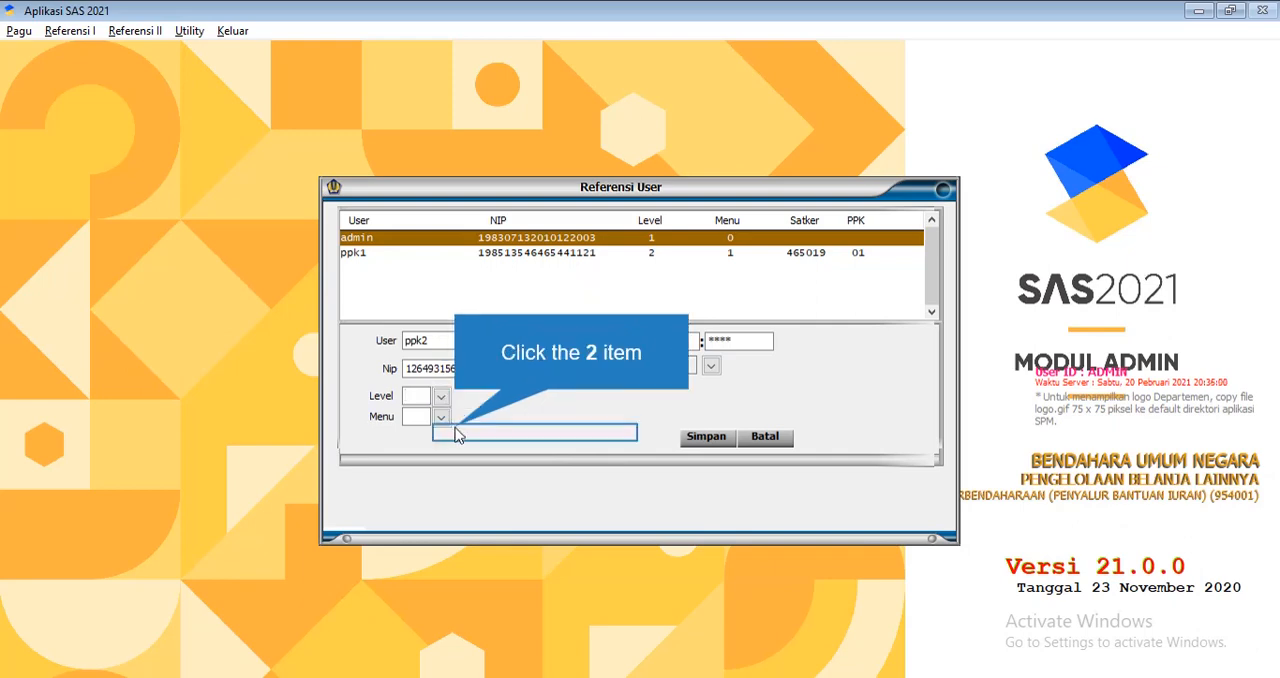
click(456, 435)
click(441, 416)
click(456, 436)
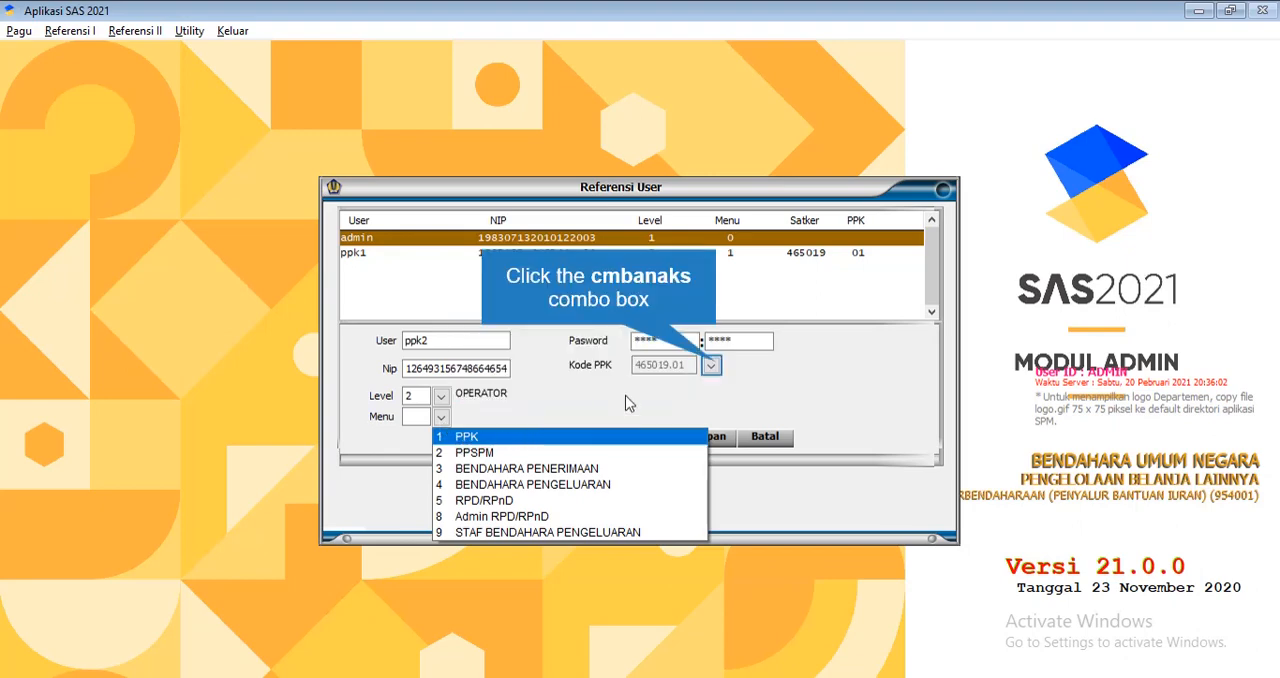
click(711, 365)
click(722, 385)
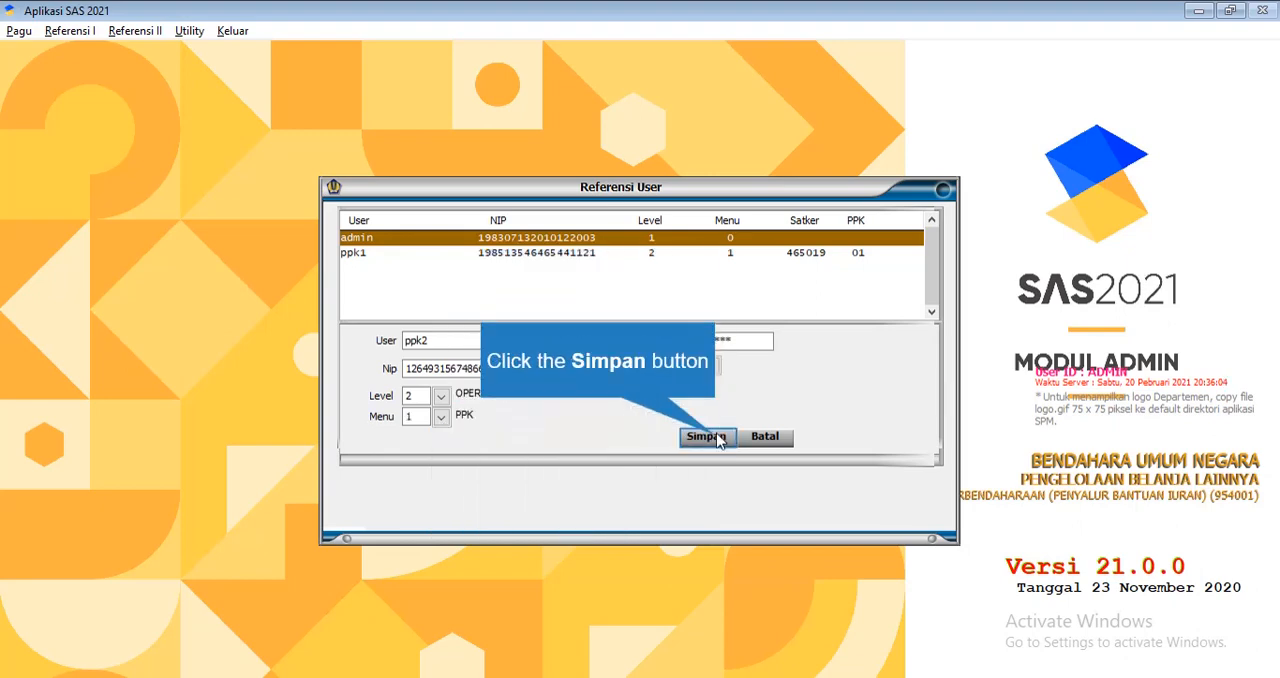
click(718, 440)
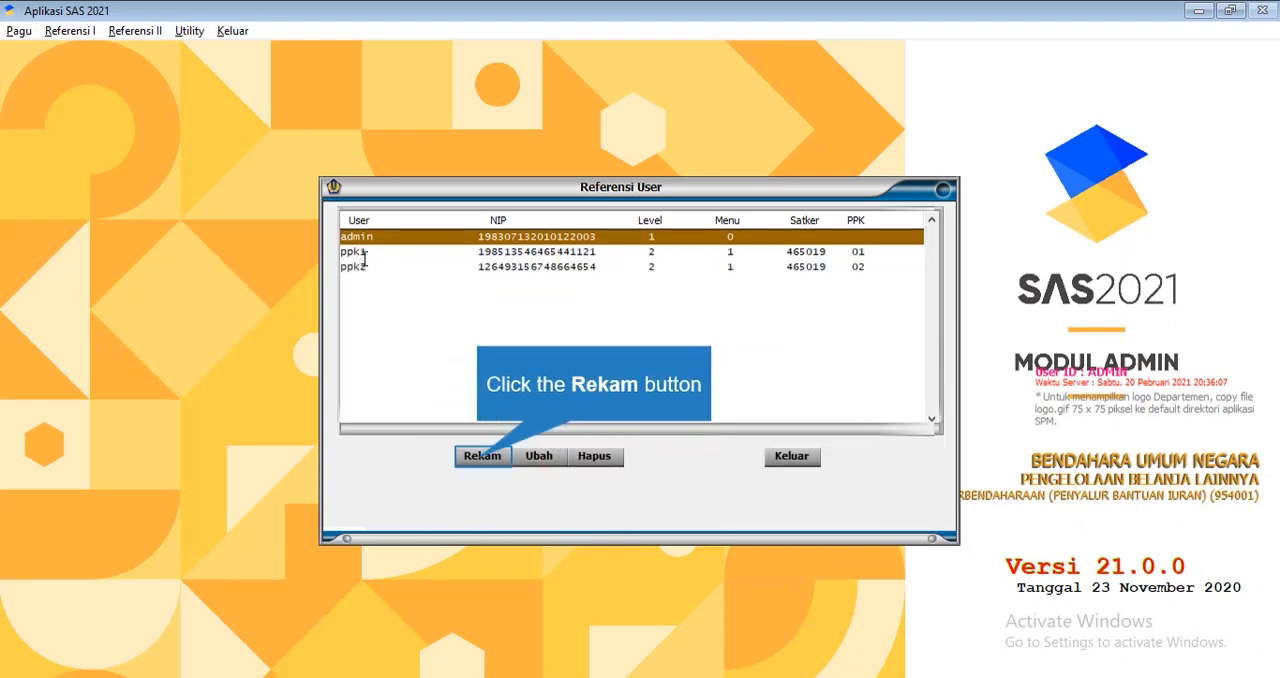
Start recording a new user and set the user name to ppspm
click(482, 456)
click(453, 341)
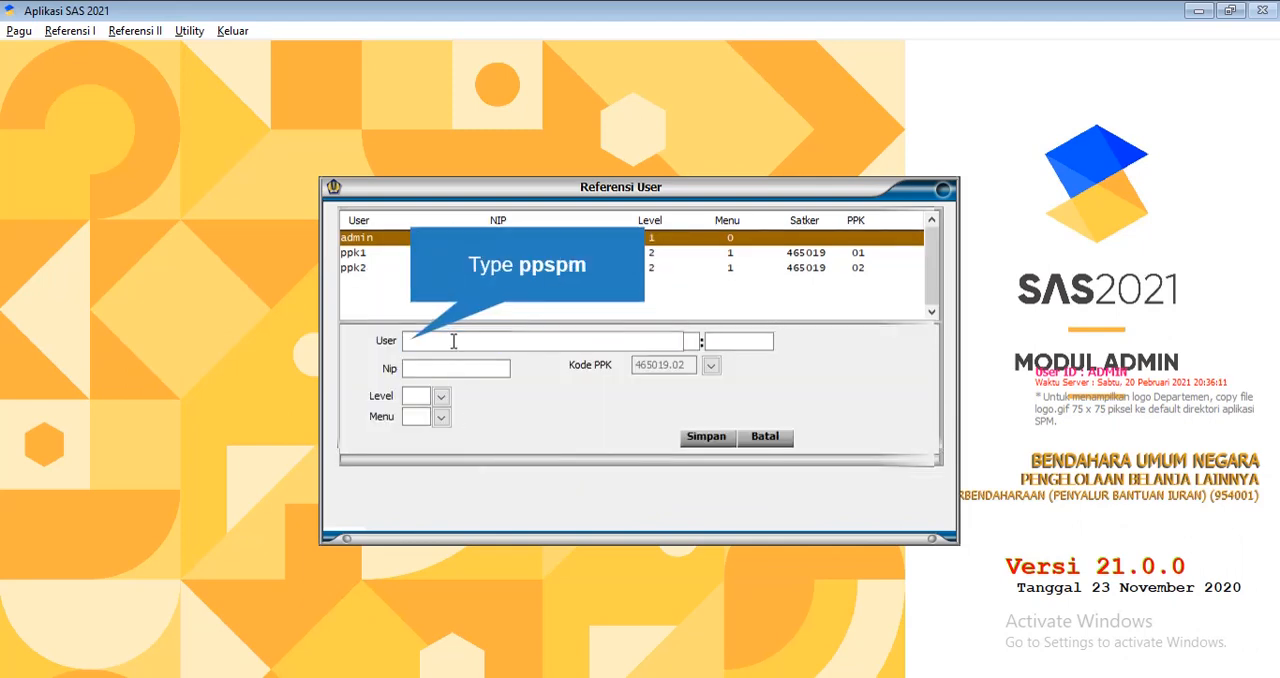
text(ppspm)
key(Return)
Try to enter the ppspm account password in both password fields
text(ps)
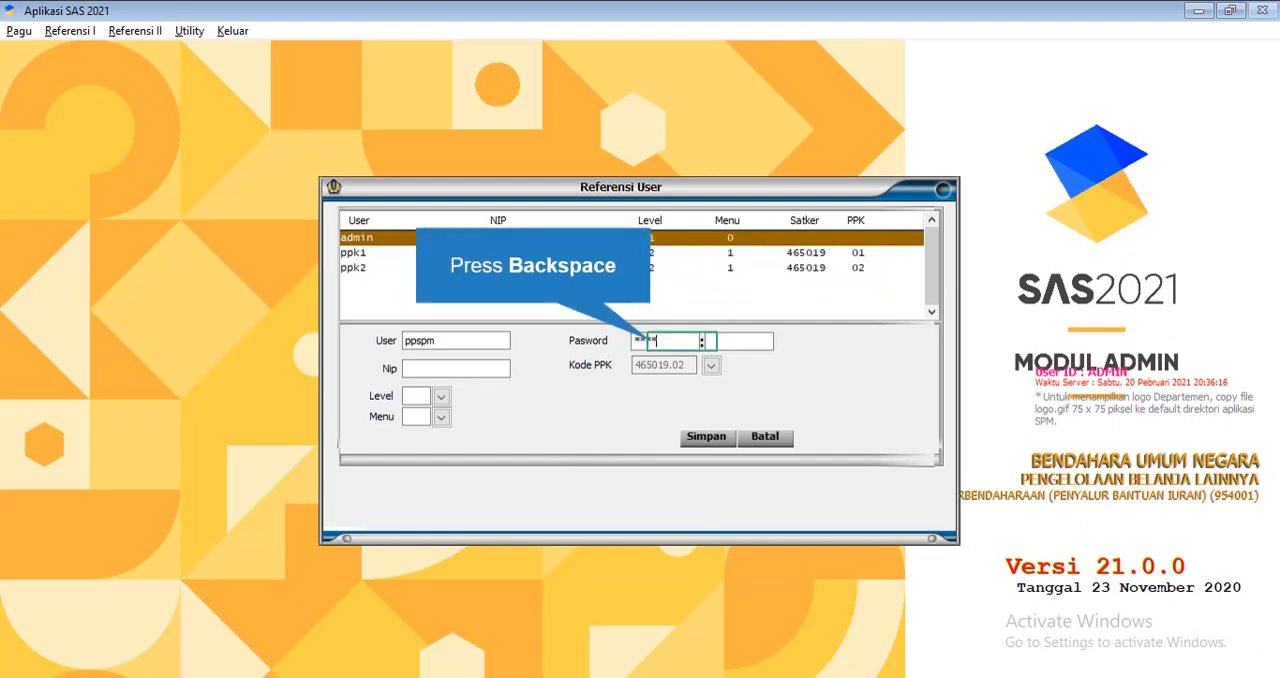
key(BackSpace)
key(BackSpace)
key(BackSpace)
key(BackSpace)
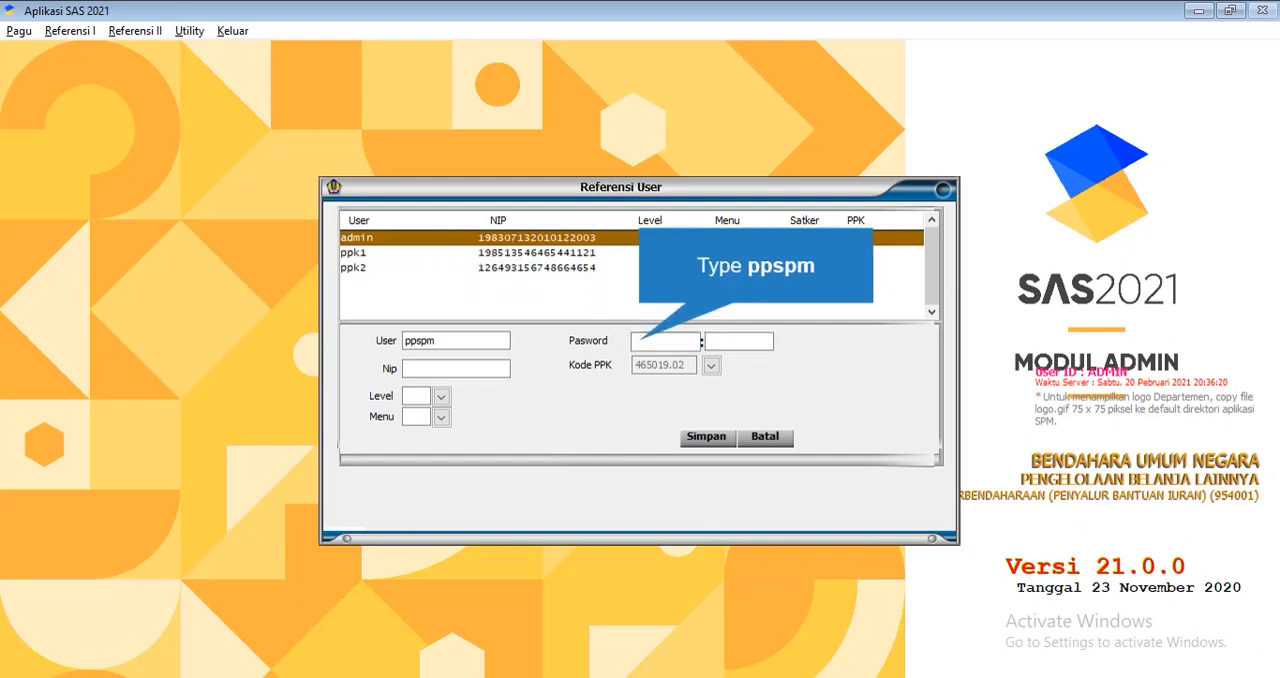
text(ppspm)
key(Caps_Lock)
text(P)
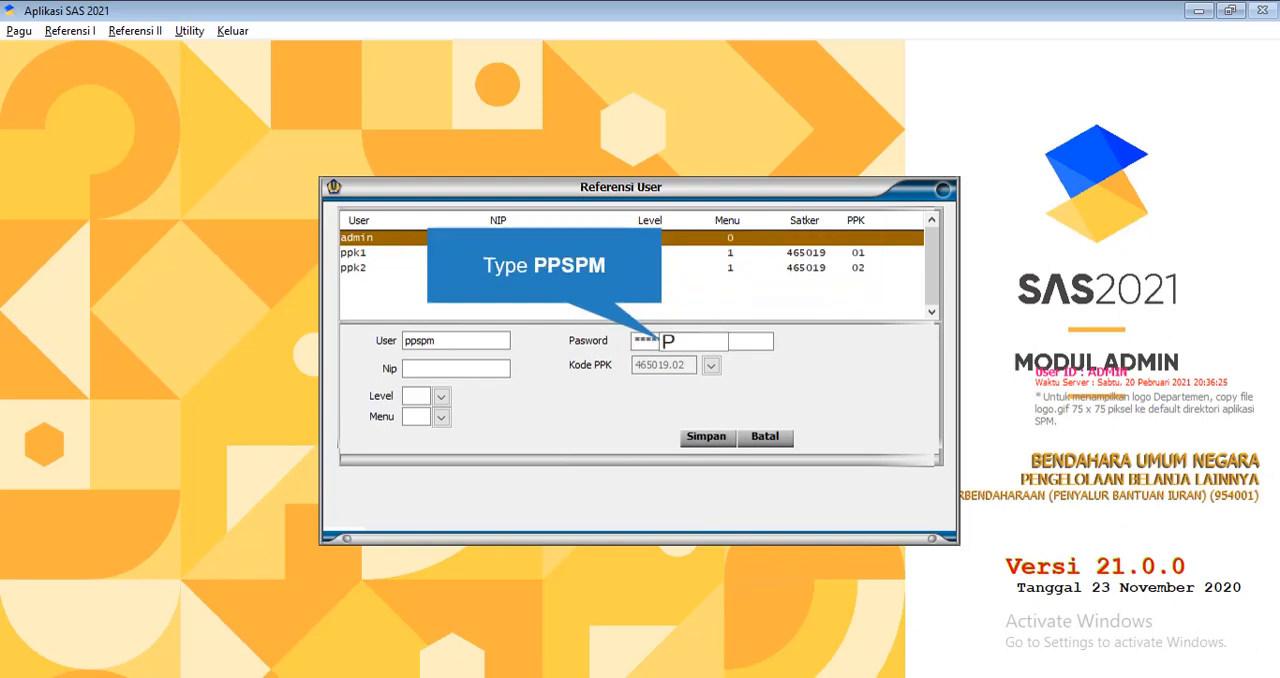
text(PSPM)
click(728, 340)
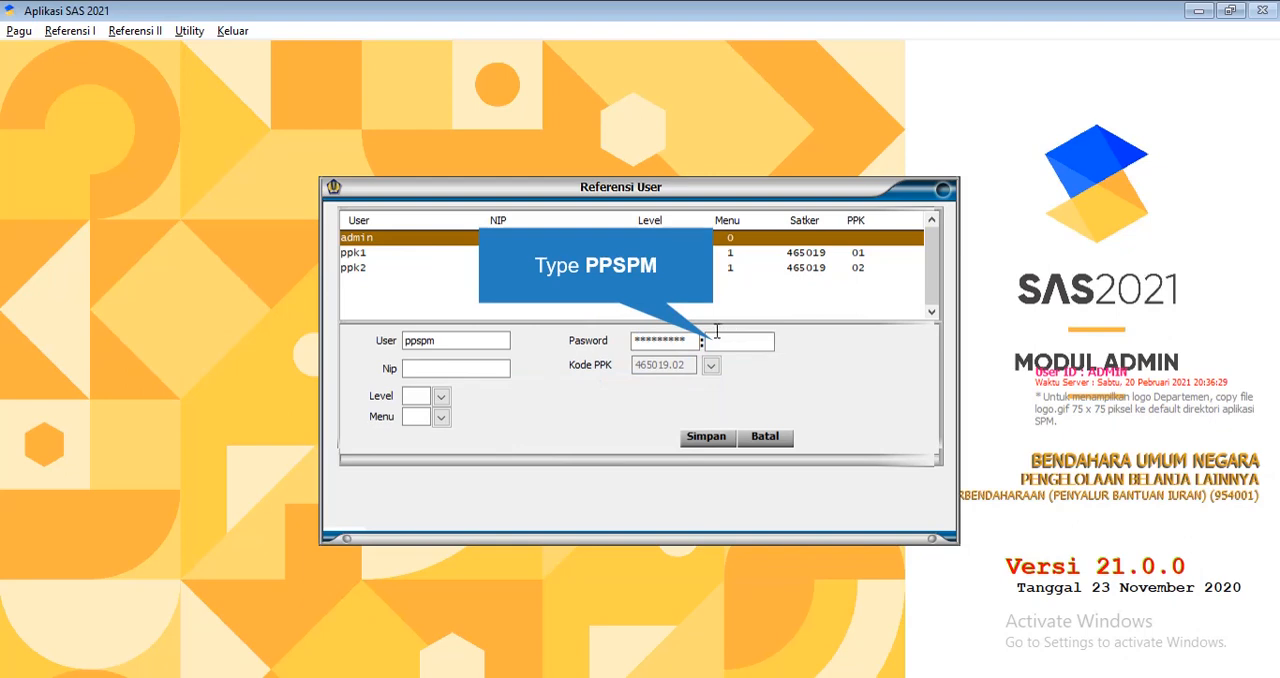
text(PPSPM)
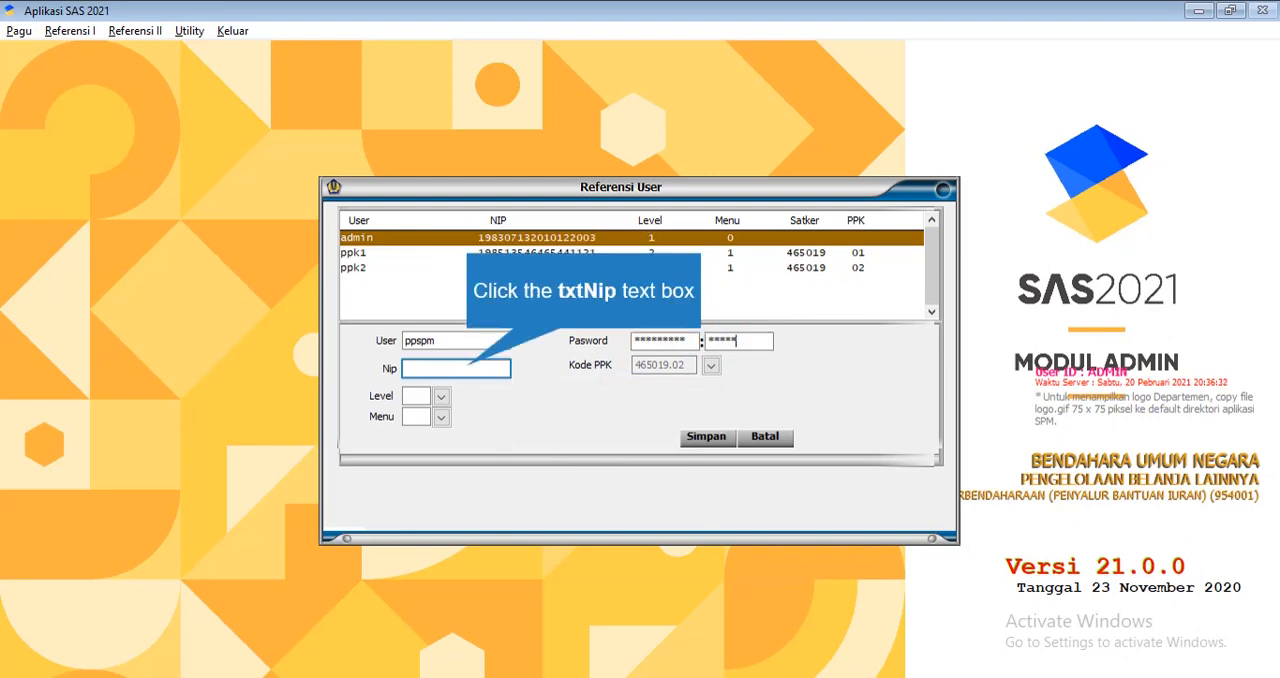
click(476, 368)
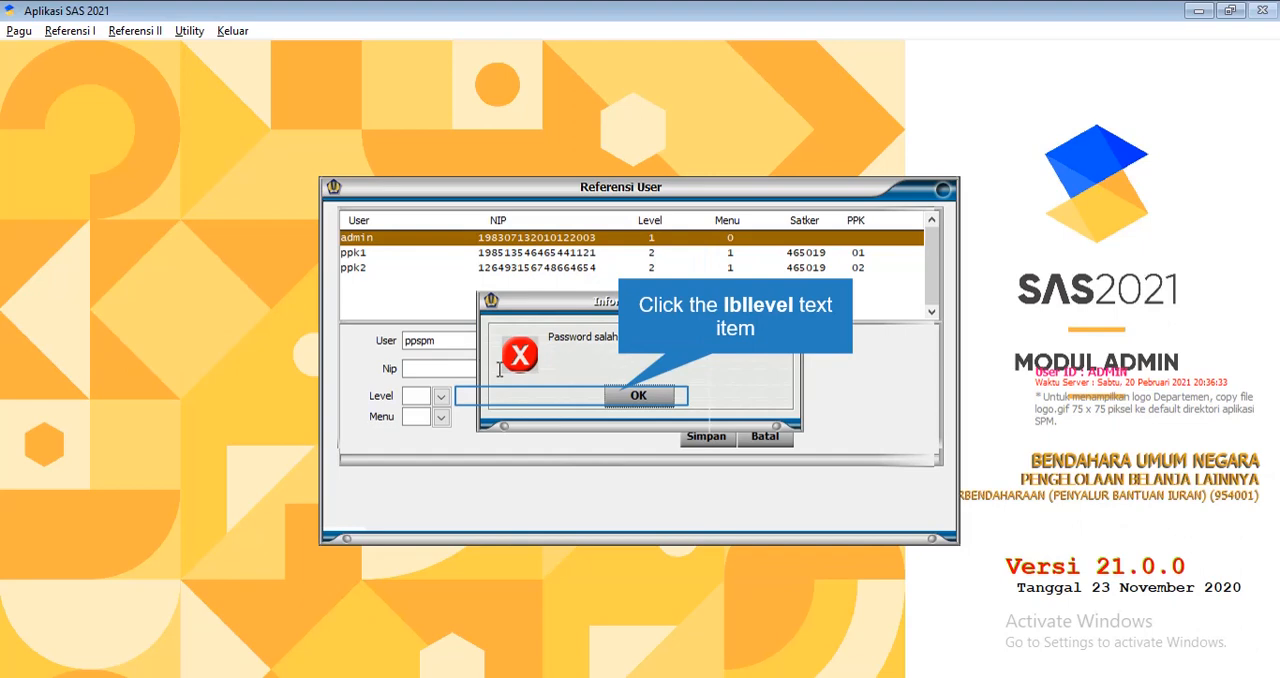
click(630, 398)
click(697, 342)
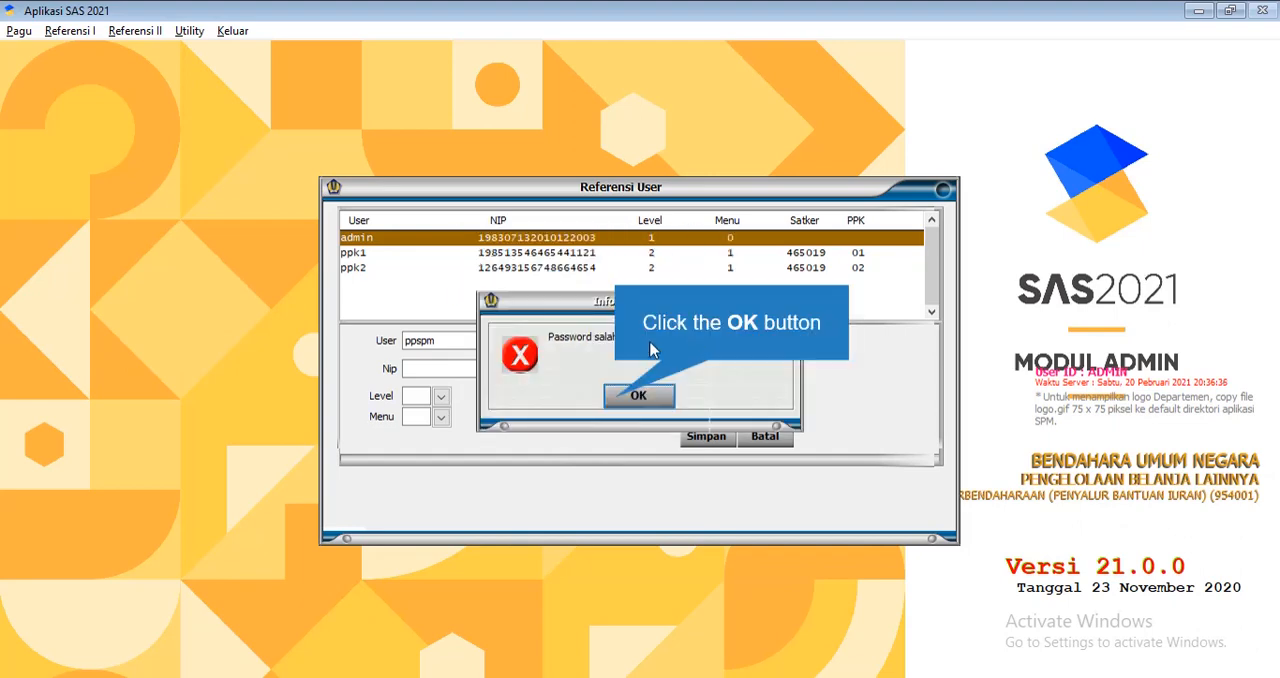
click(648, 393)
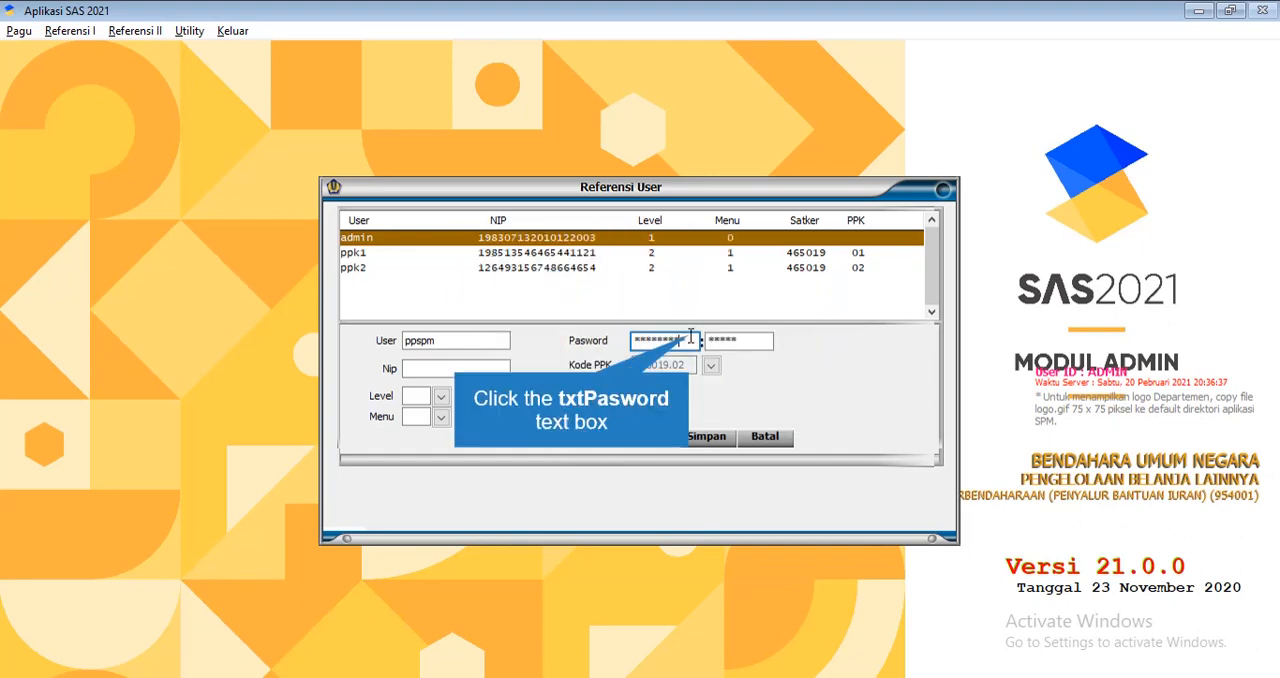
Re-enter the matching account password in both password fields for the ppspm user
click(641, 330)
text(PP)
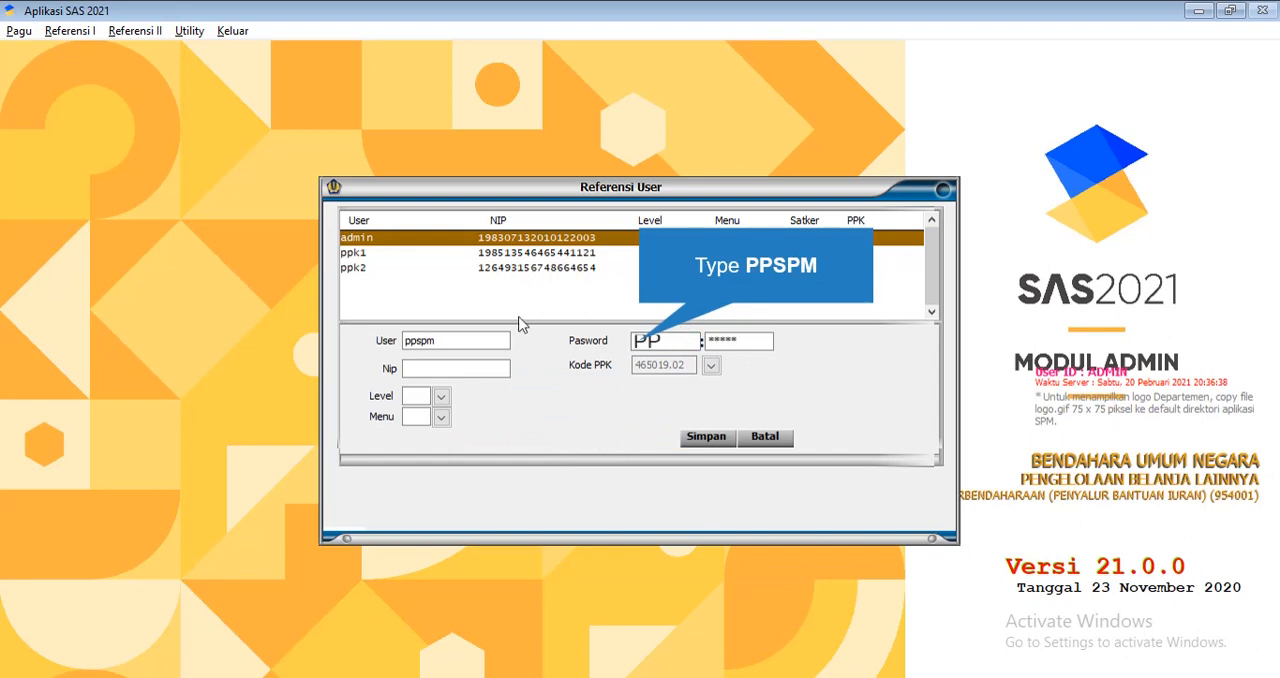
text(SPM)
key(Tab)
text(PPSP)
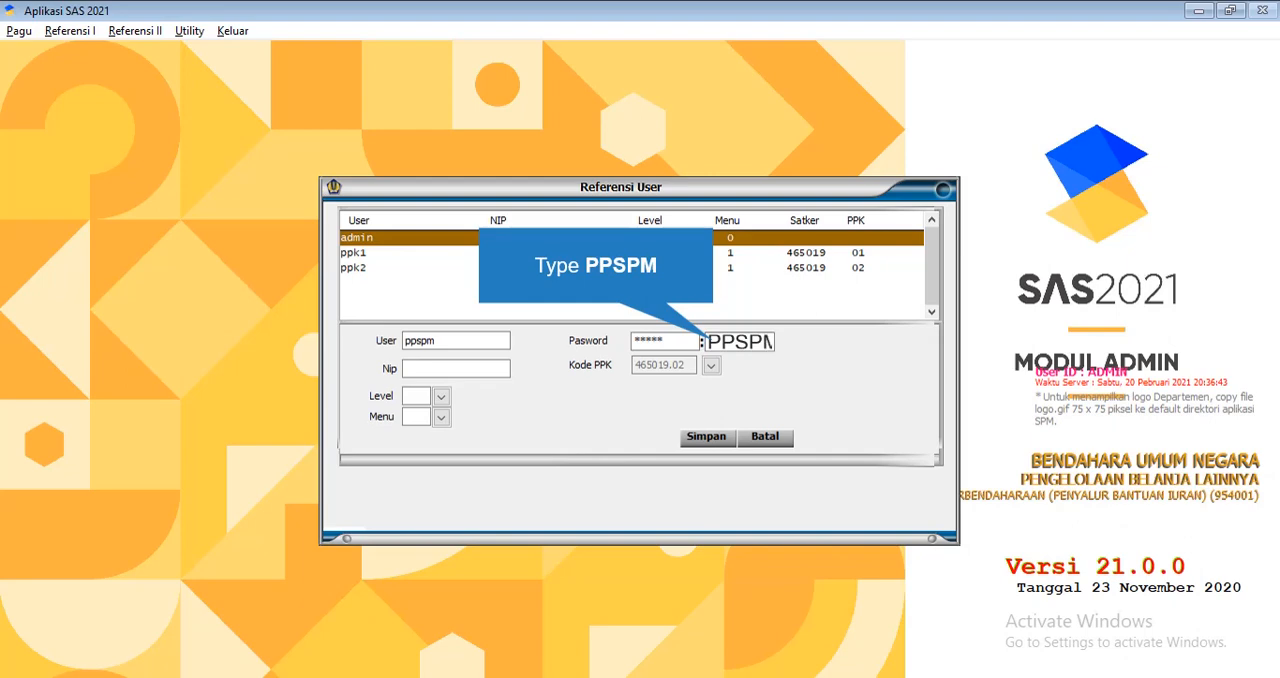
text(M)
Fill in the ppspm user's employee identification number in the Nip field
click(467, 370)
text(2313213)
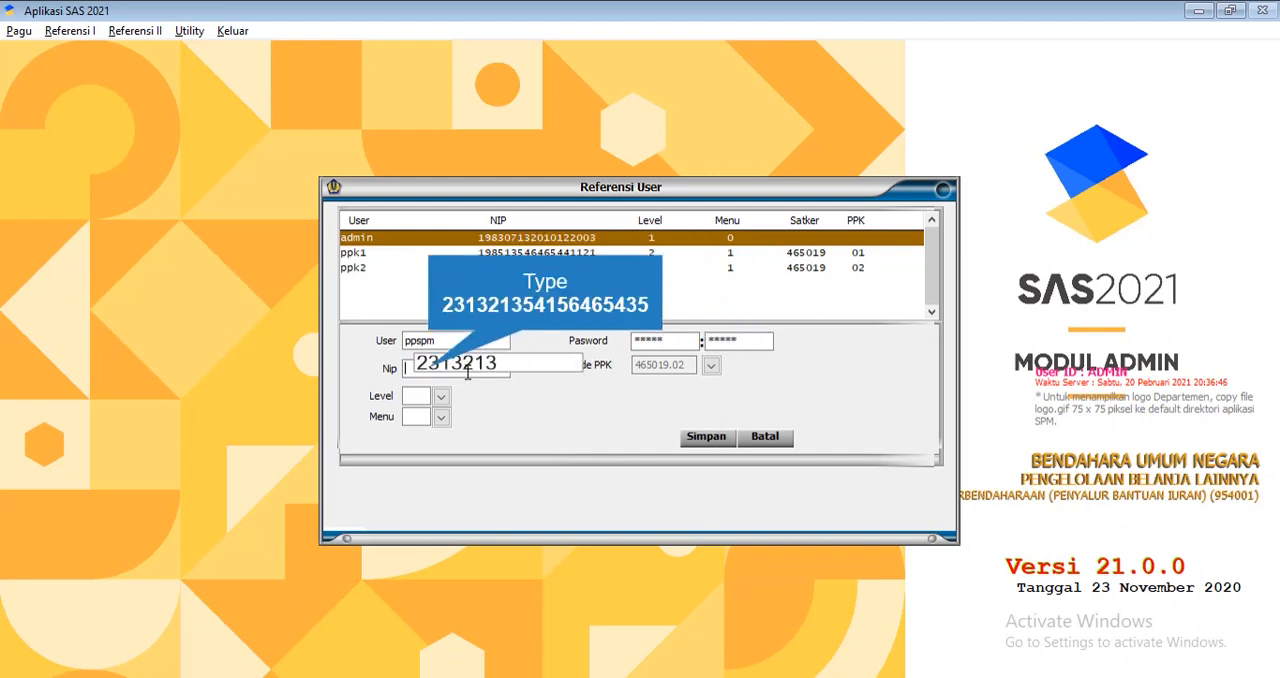
text(54156465435)
key(Tab)
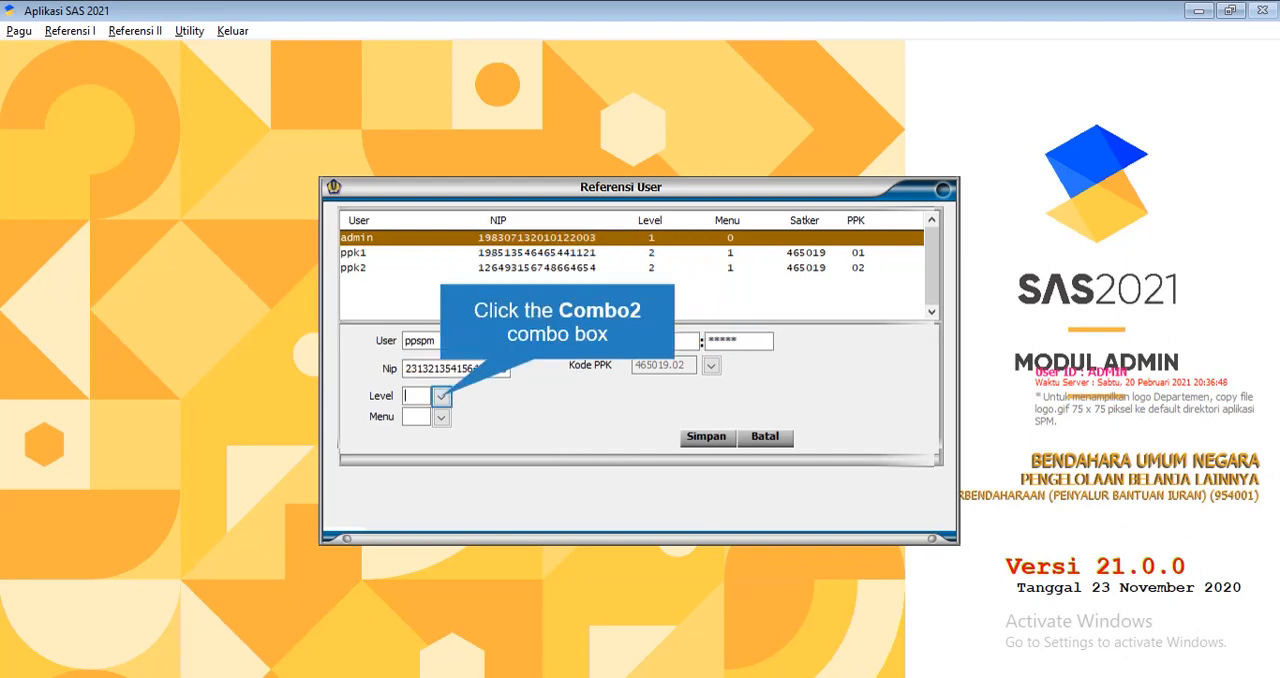
Set the ppspm user's level to 2 OPERATOR and menu to 2 PPSPM, and save the record
click(443, 397)
click(438, 430)
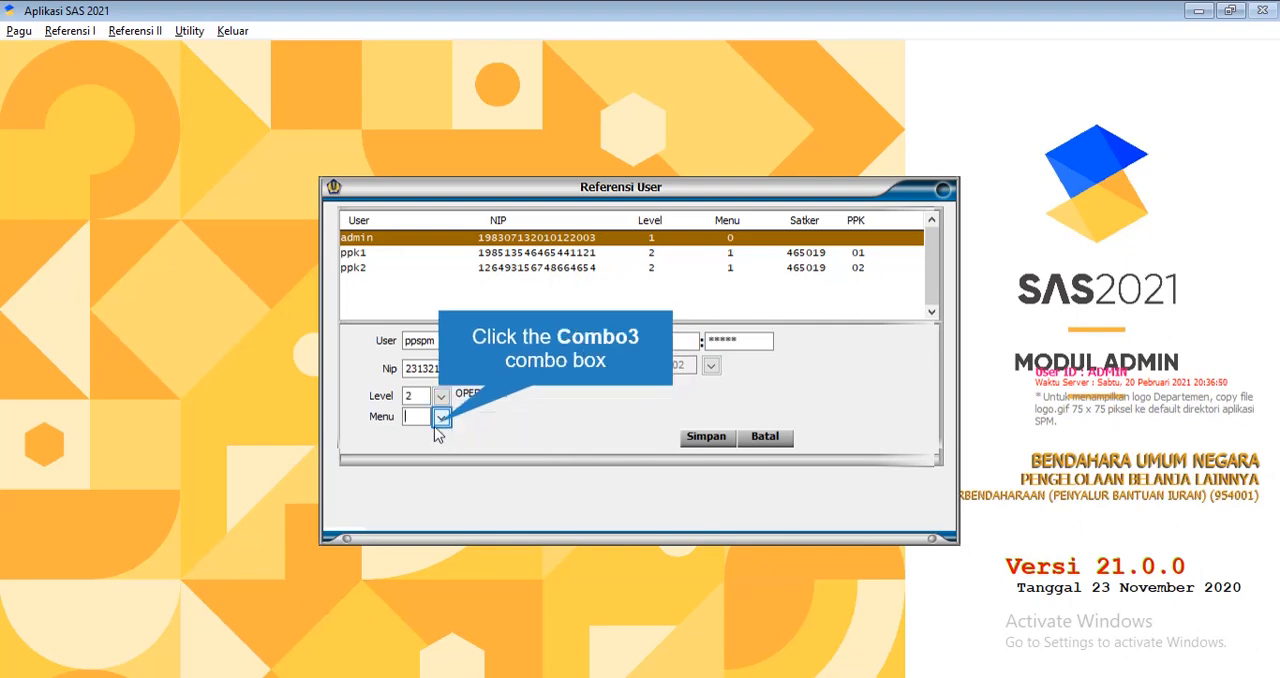
click(441, 418)
click(452, 446)
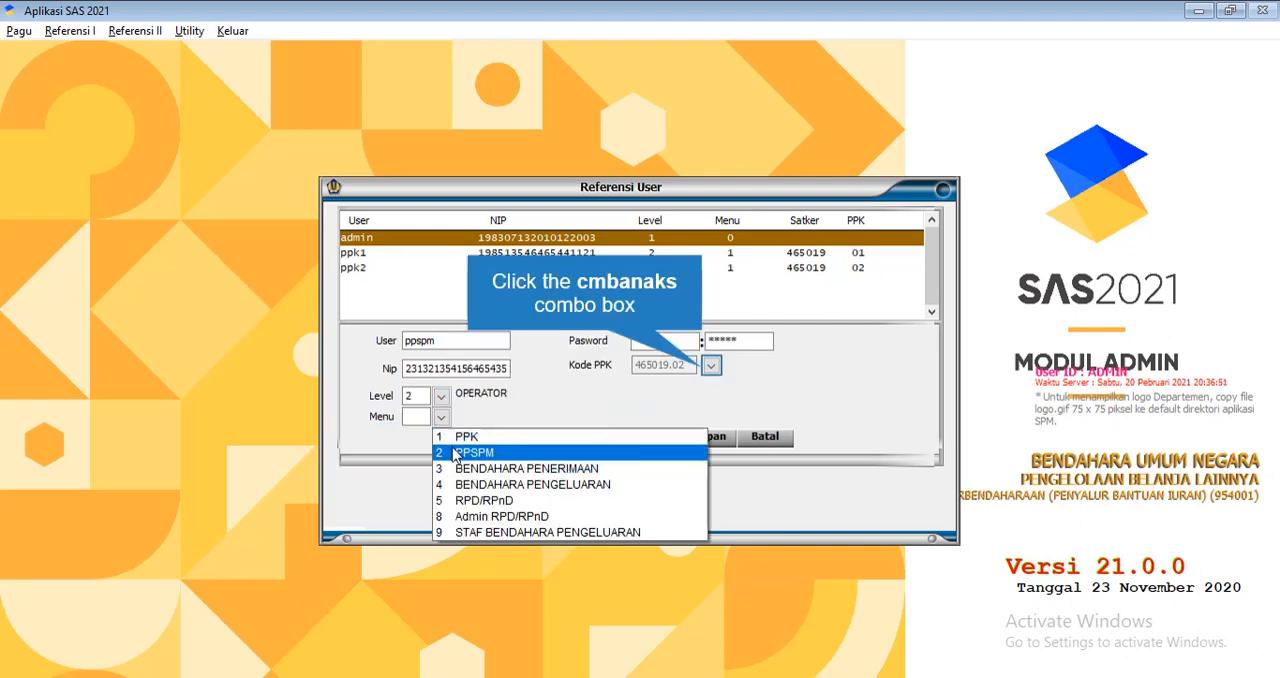
click(710, 368)
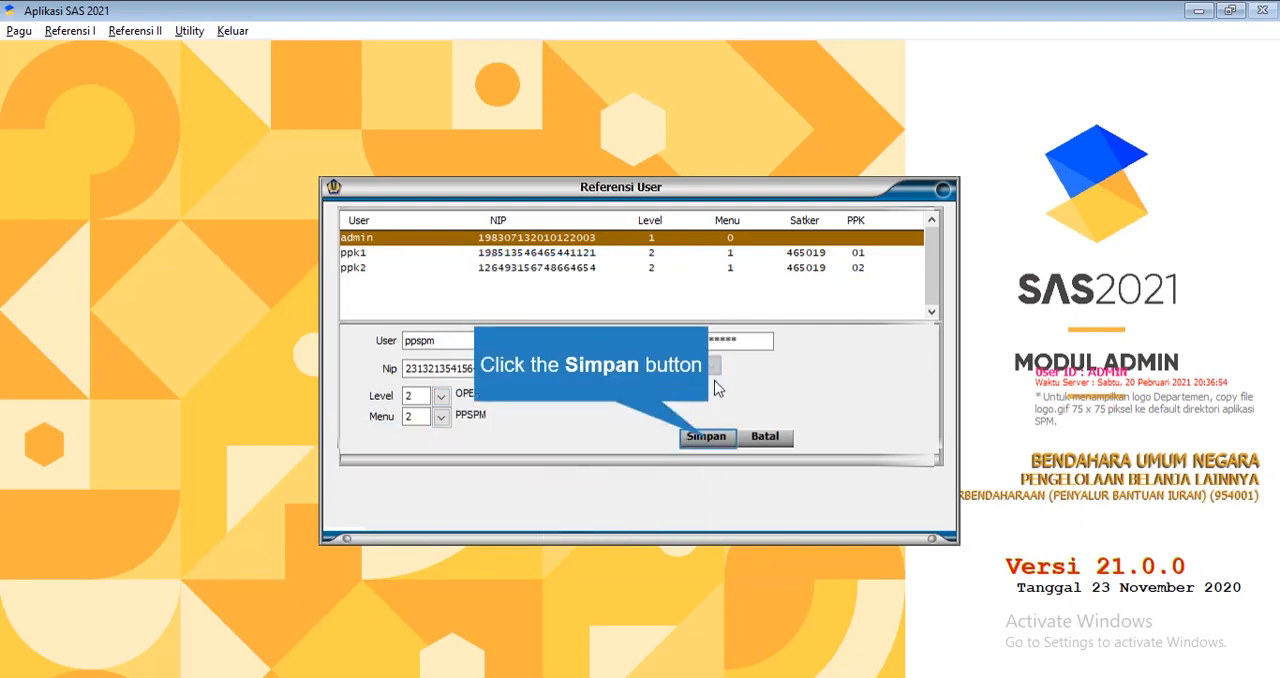
click(710, 437)
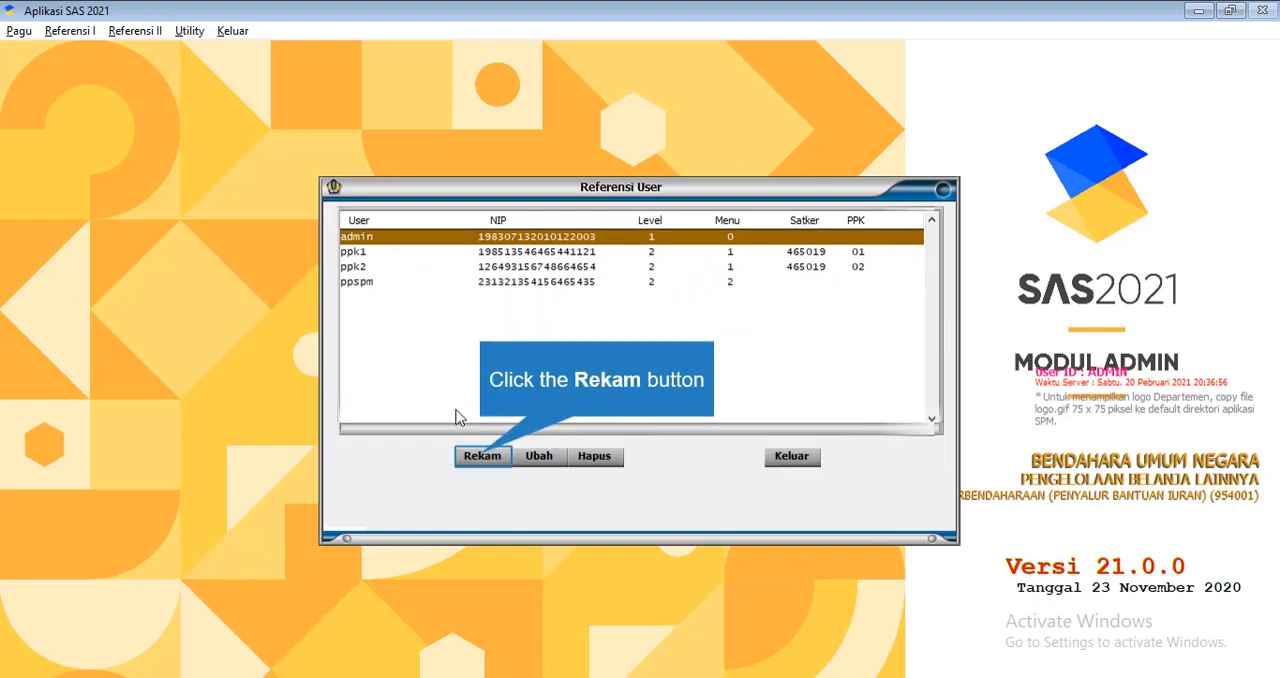
Try to add a new user named lpj and enter the account password in both password fields
click(482, 456)
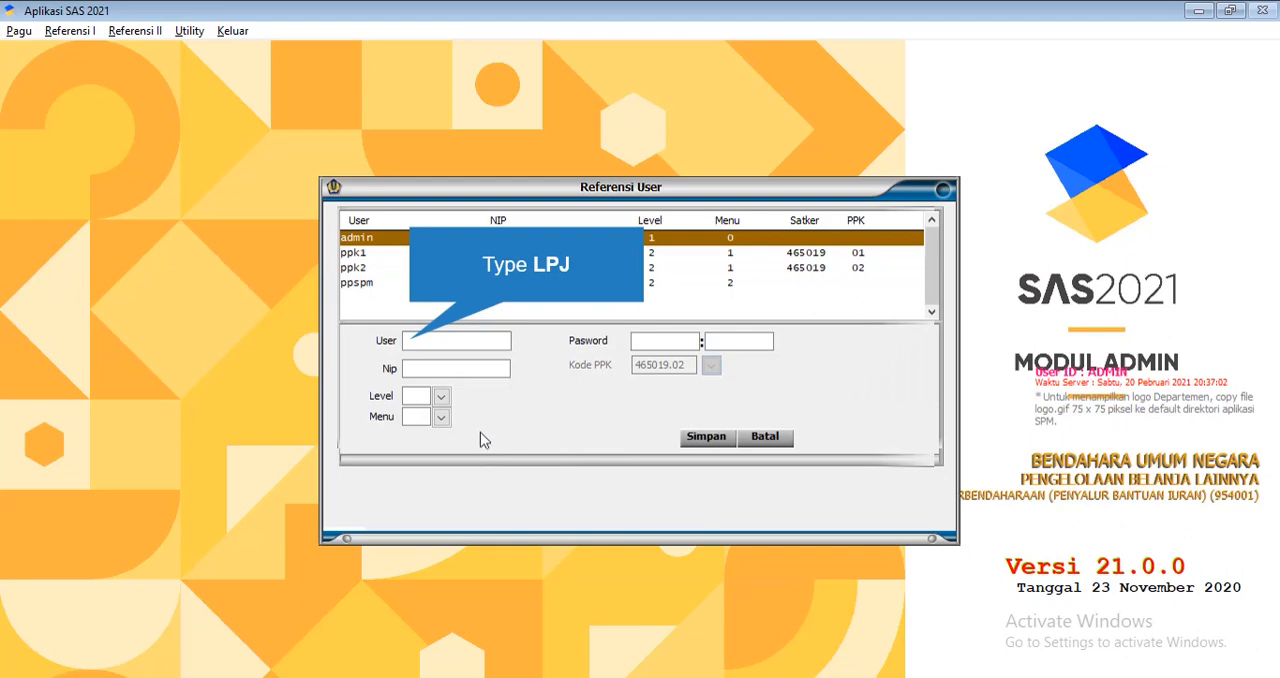
text(LPJ)
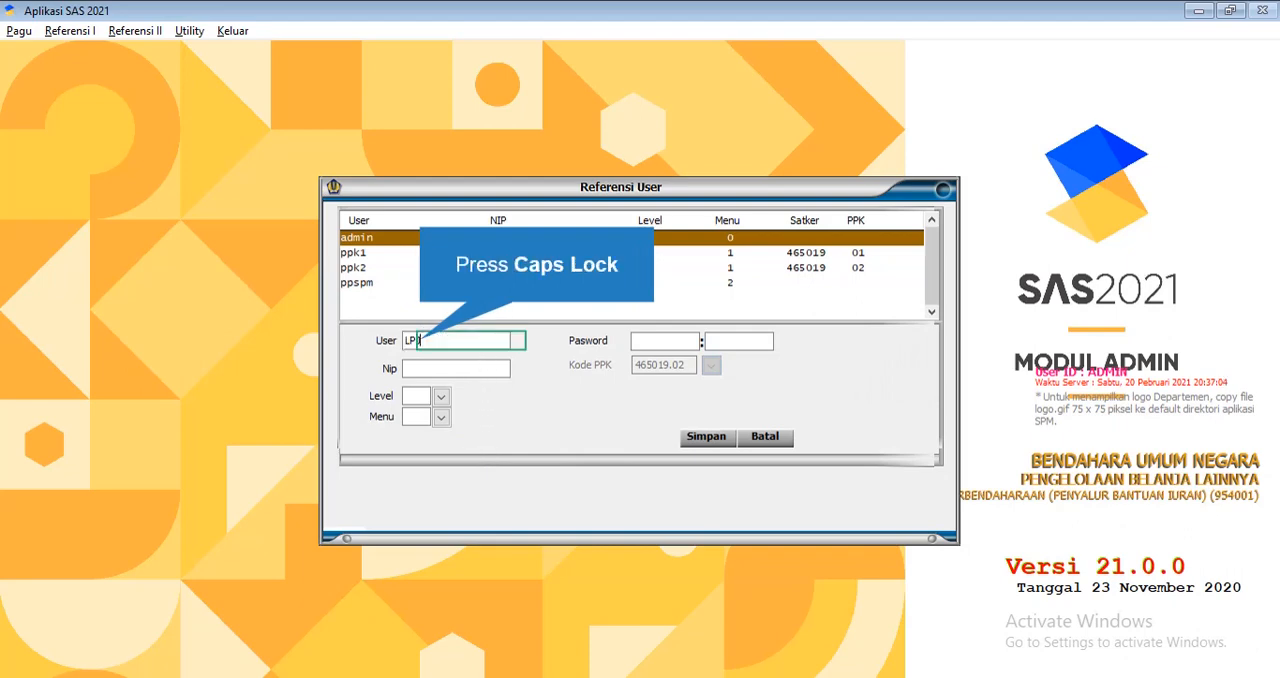
key(BackSpace)
key(BackSpace)
key(BackSpace)
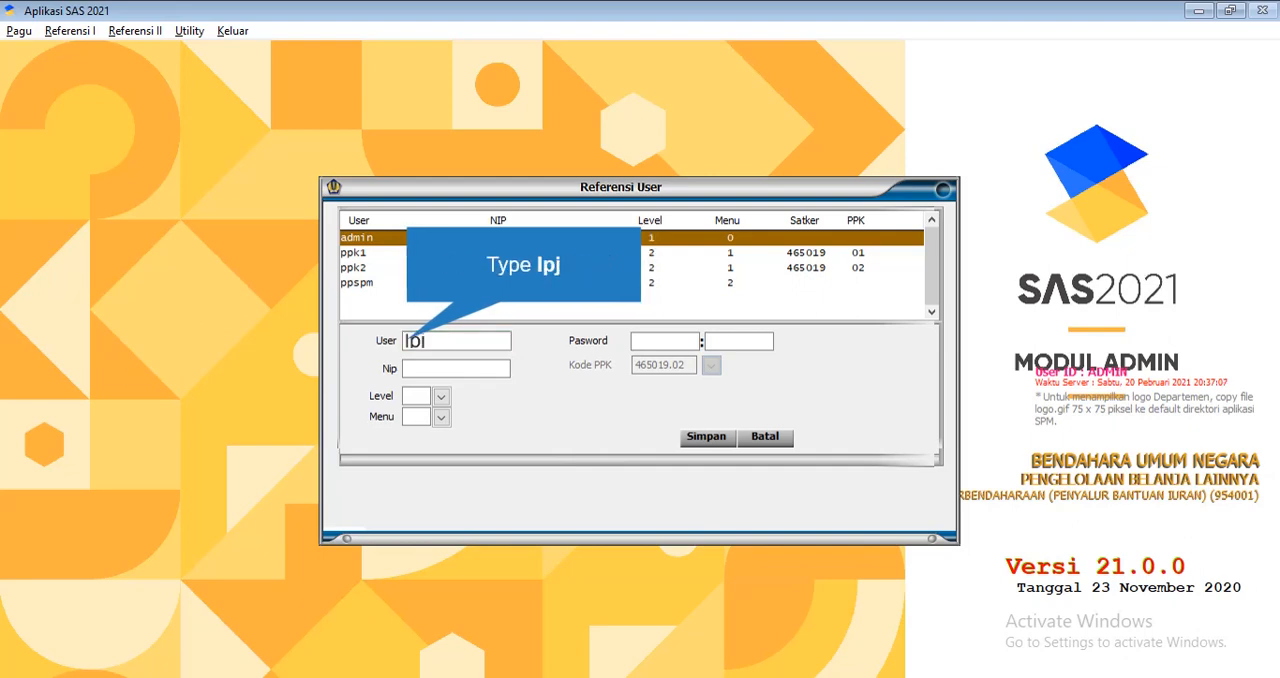
click(646, 339)
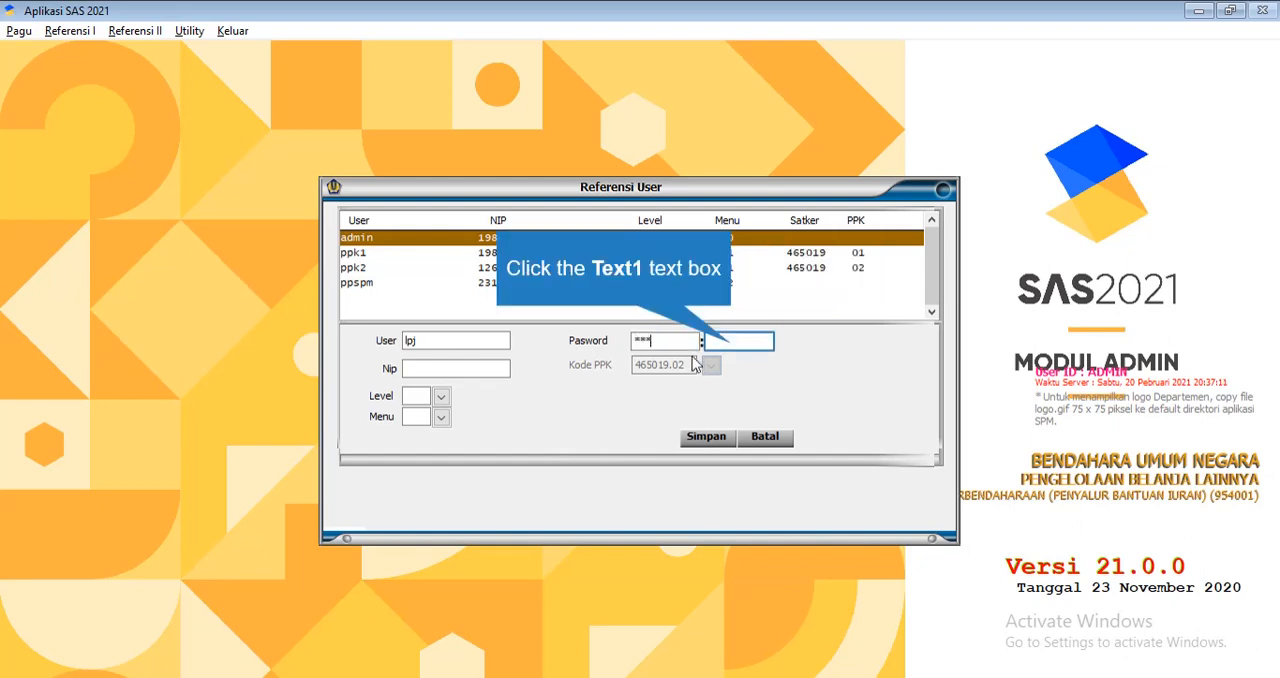
click(733, 343)
text(lpj)
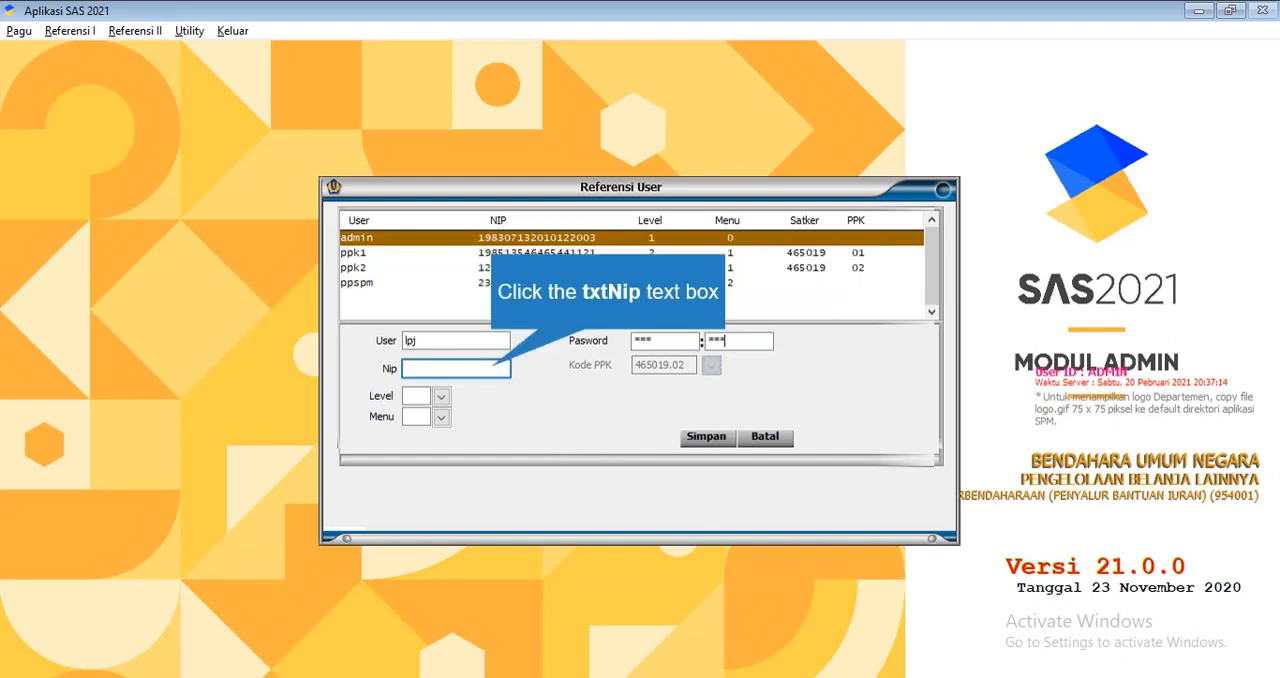
Fill in the lpj user's employee identification number in the Nip field
click(491, 368)
text(21313213213)
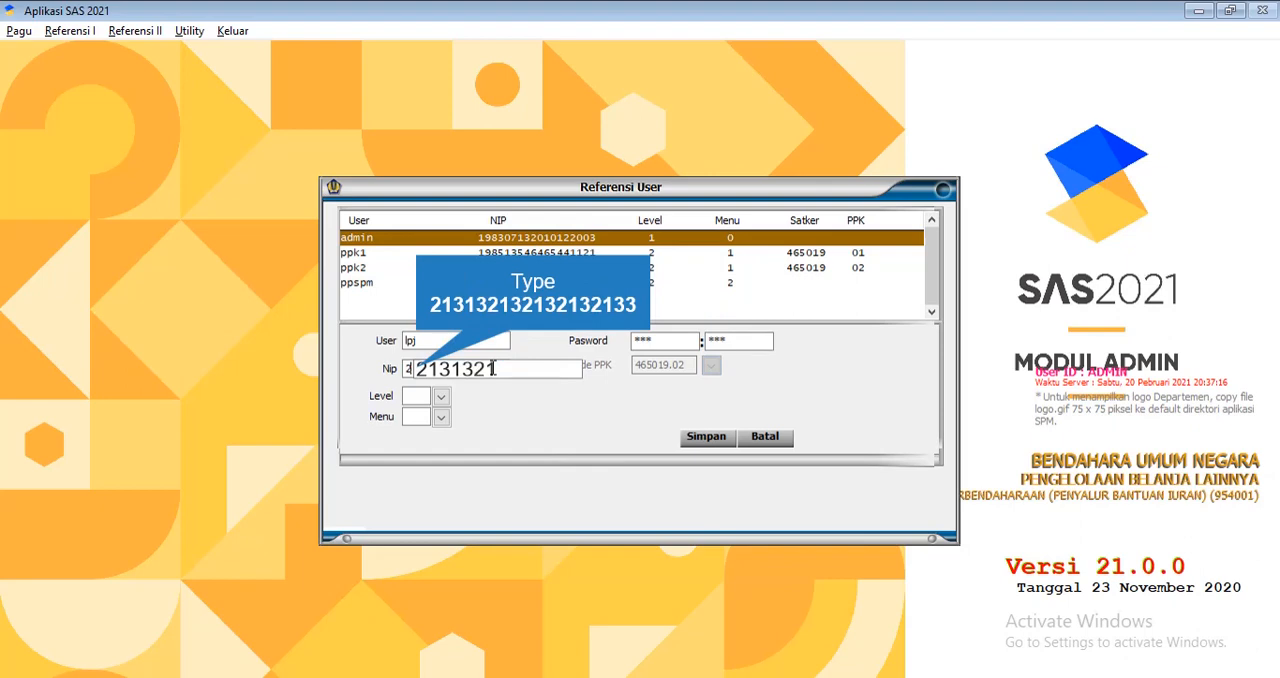
text(2132133)
Try to save the lpj user with level 2 OPERATOR and menu 4 BENDAHARA PENGELUARAN, and close the user reference
click(441, 397)
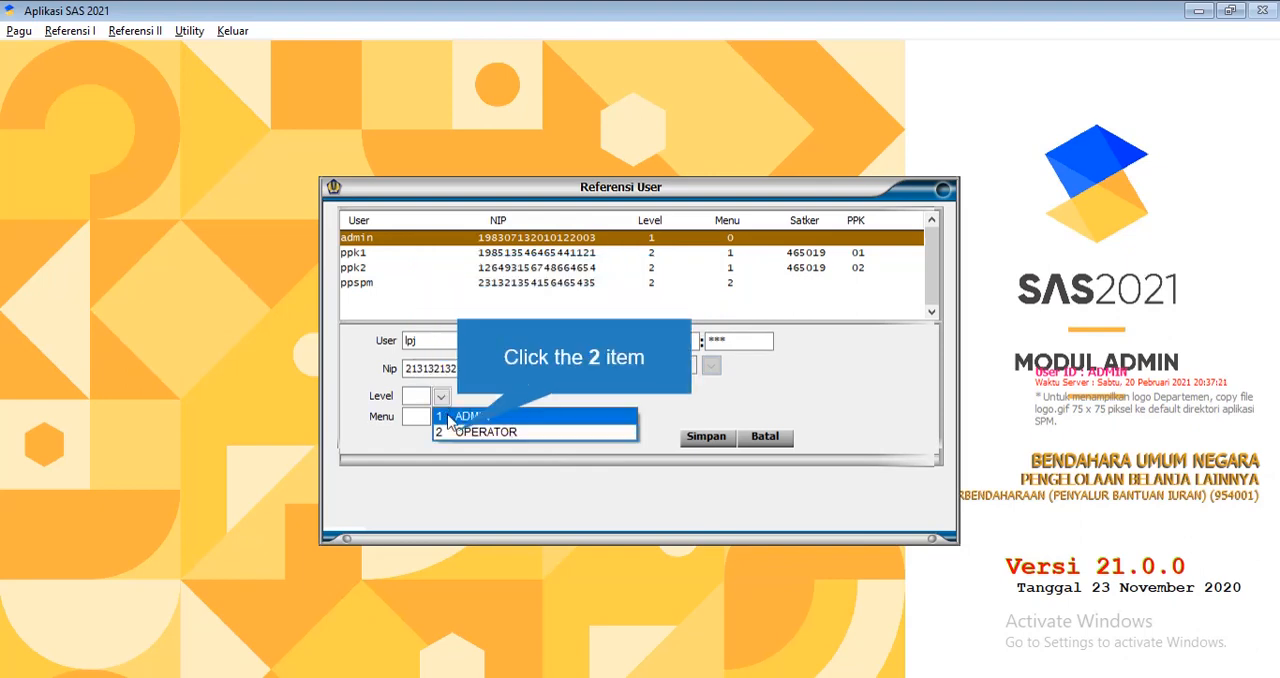
click(458, 431)
click(441, 416)
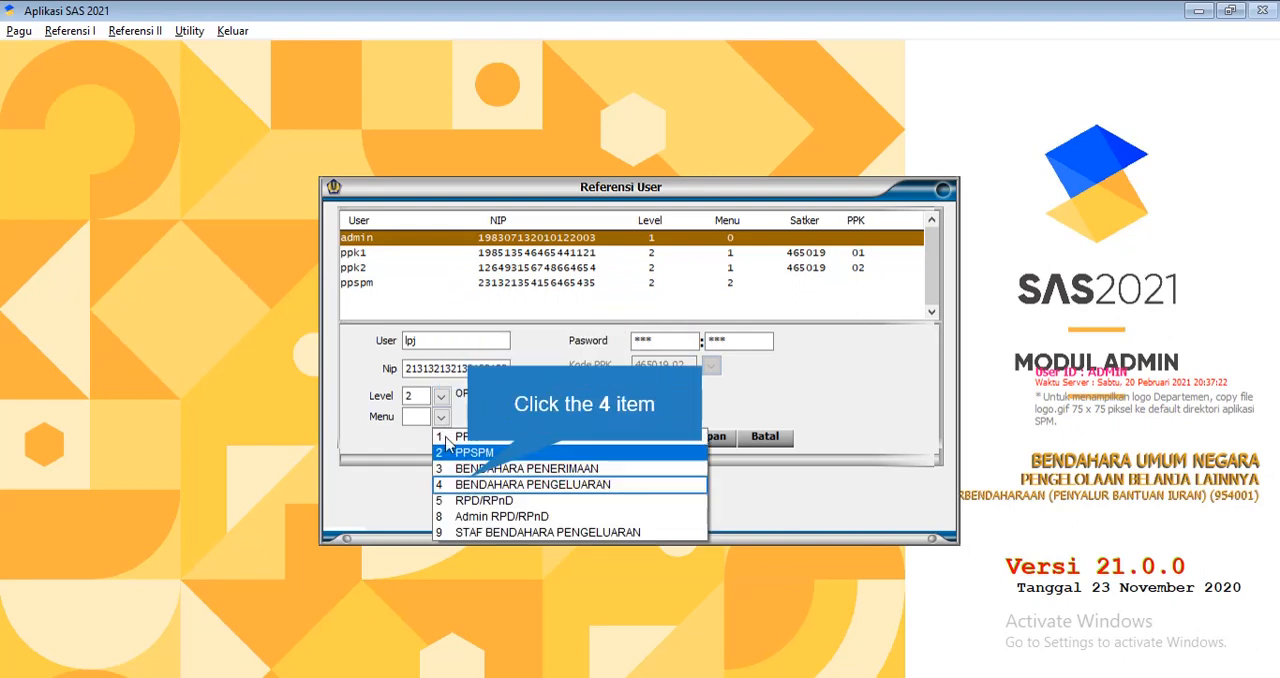
click(470, 484)
click(693, 441)
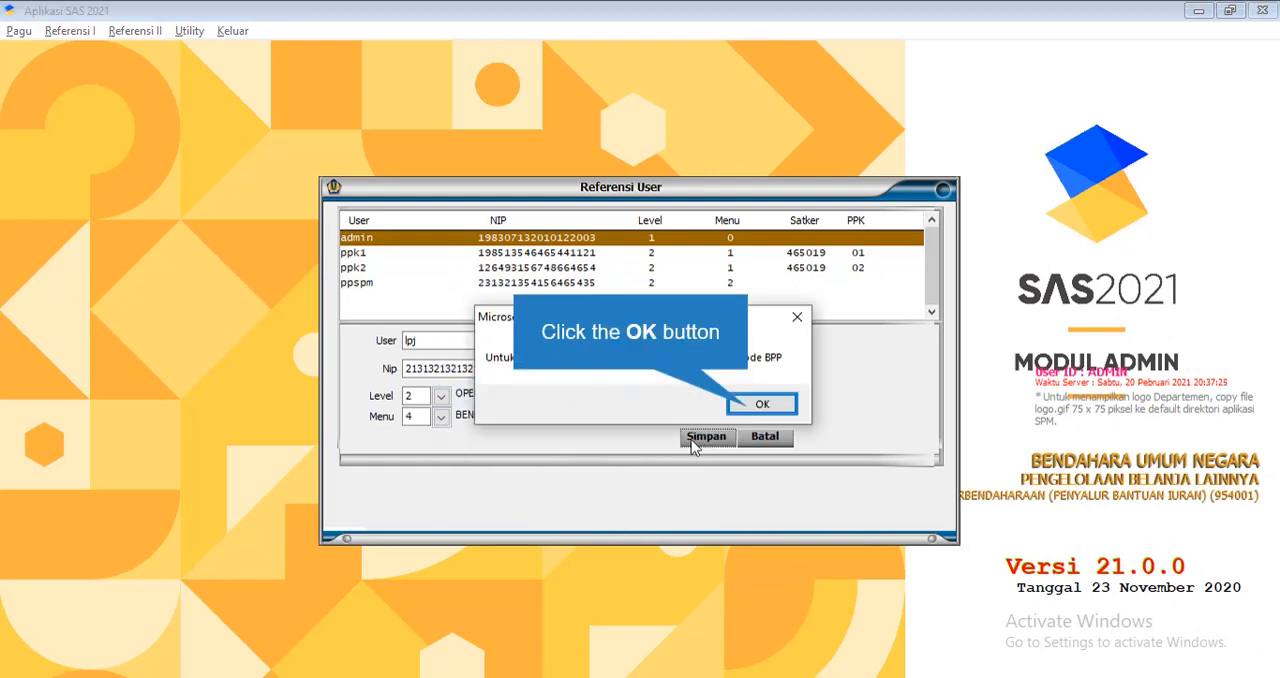
click(760, 404)
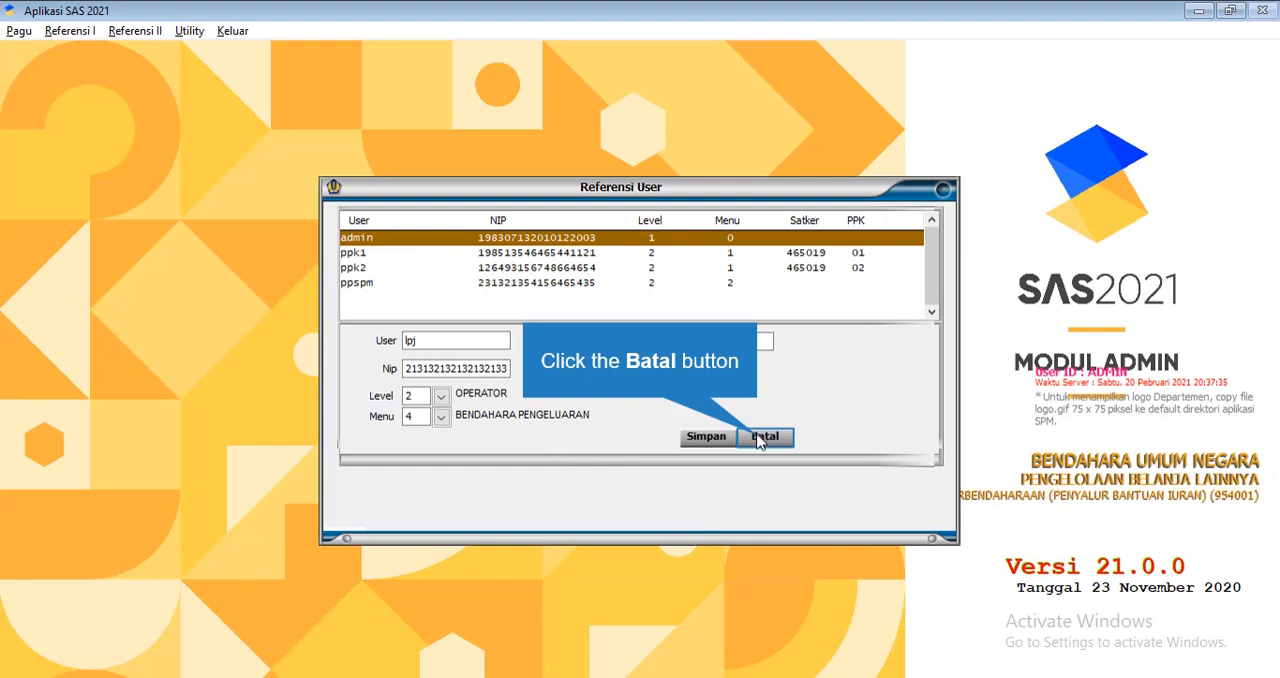
click(762, 440)
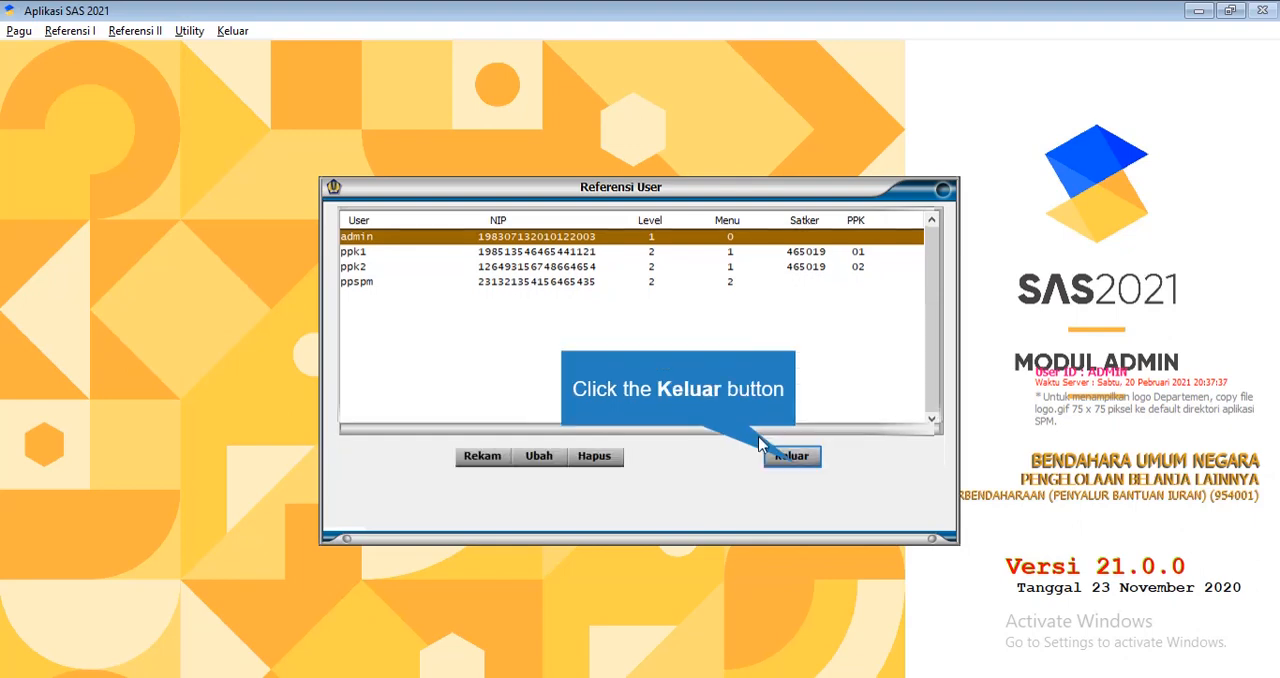
click(790, 455)
click(72, 30)
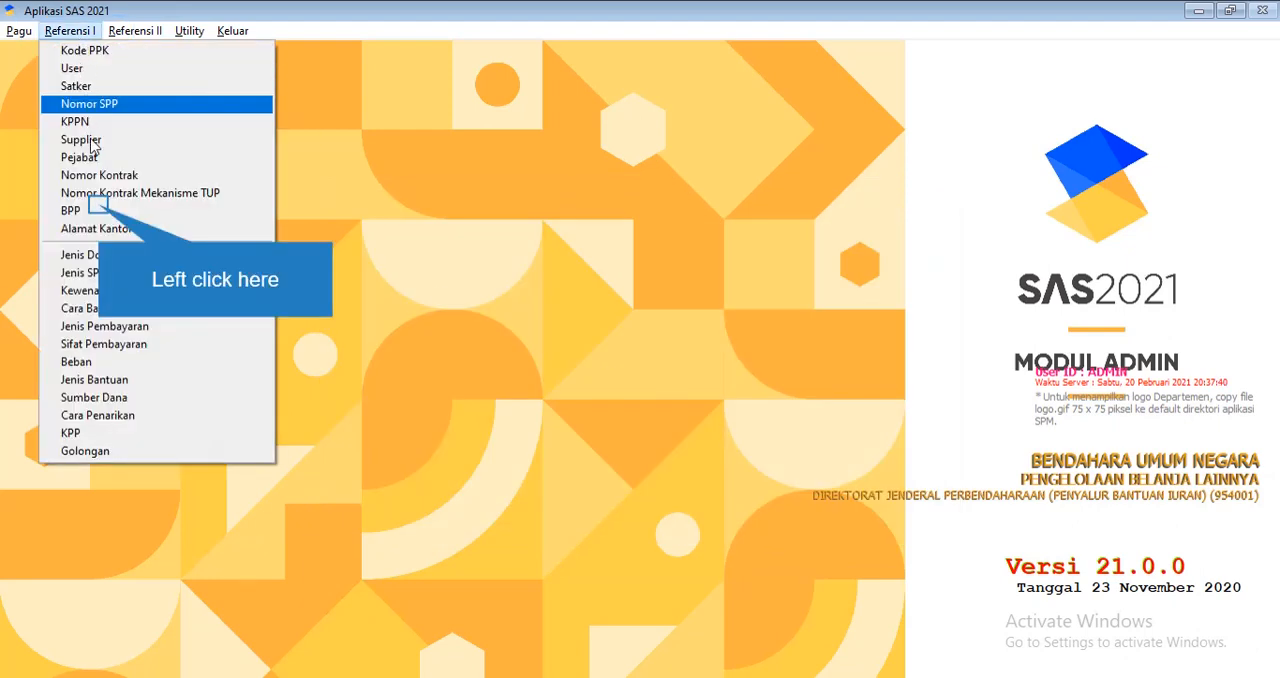
click(100, 211)
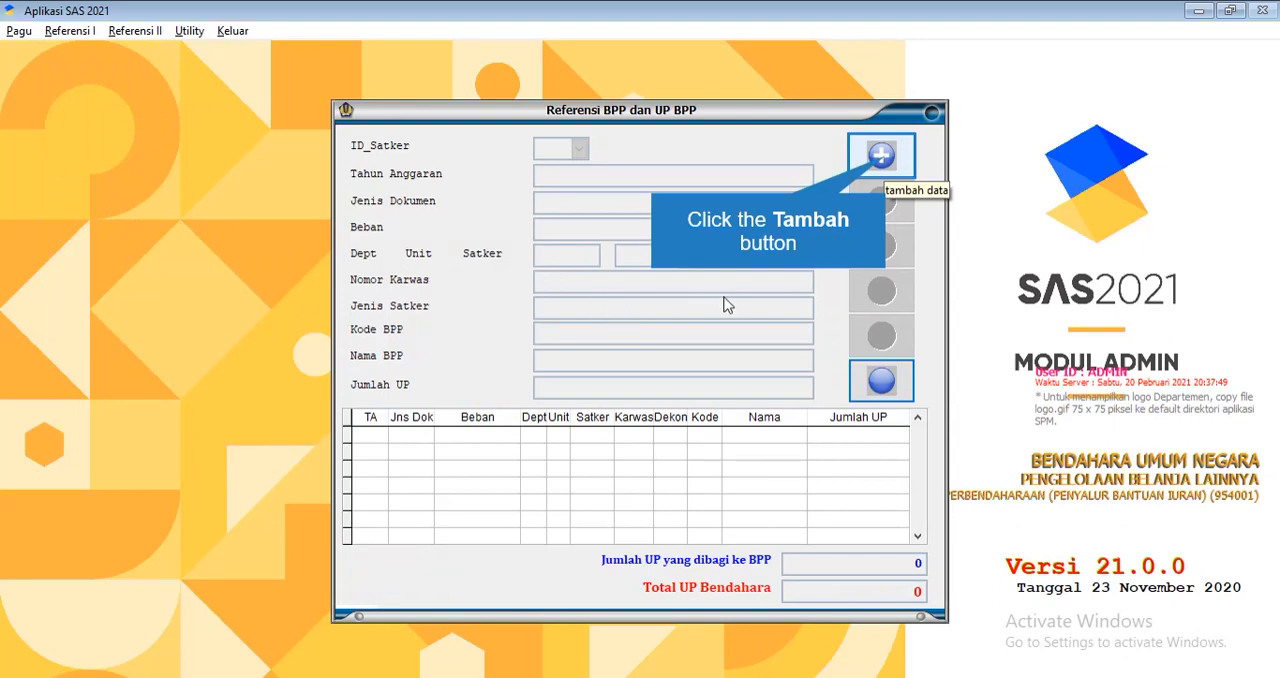
click(882, 157)
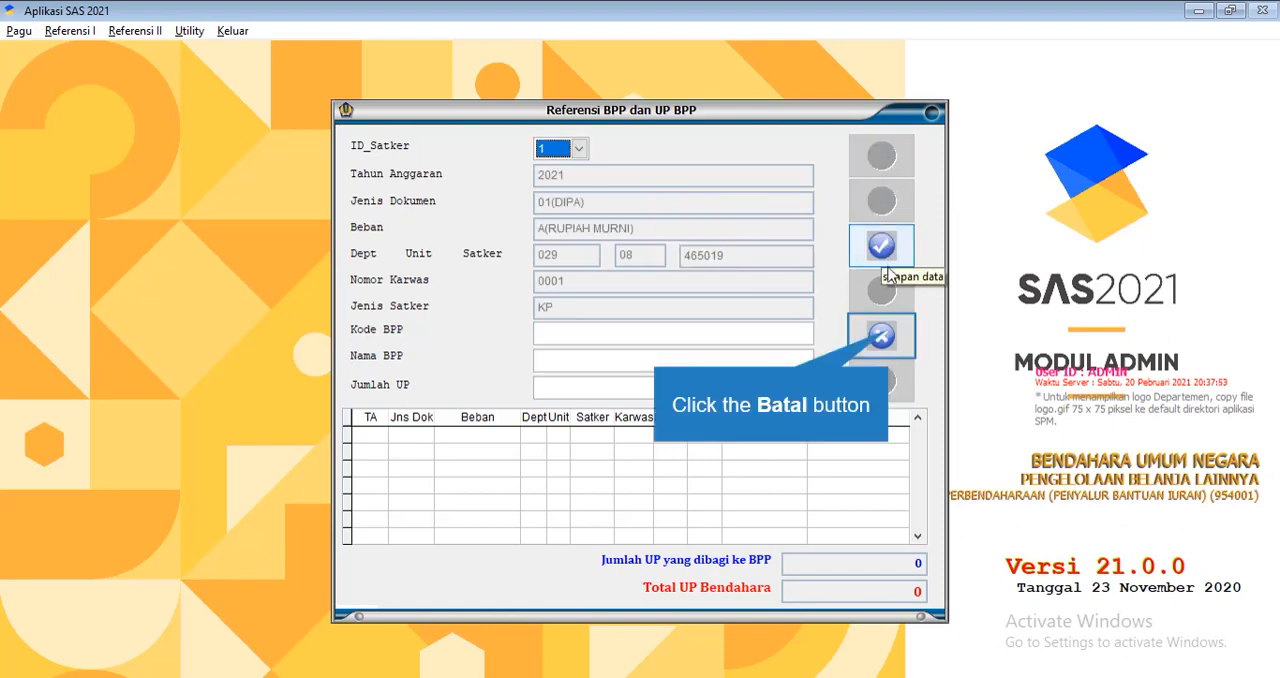
click(892, 331)
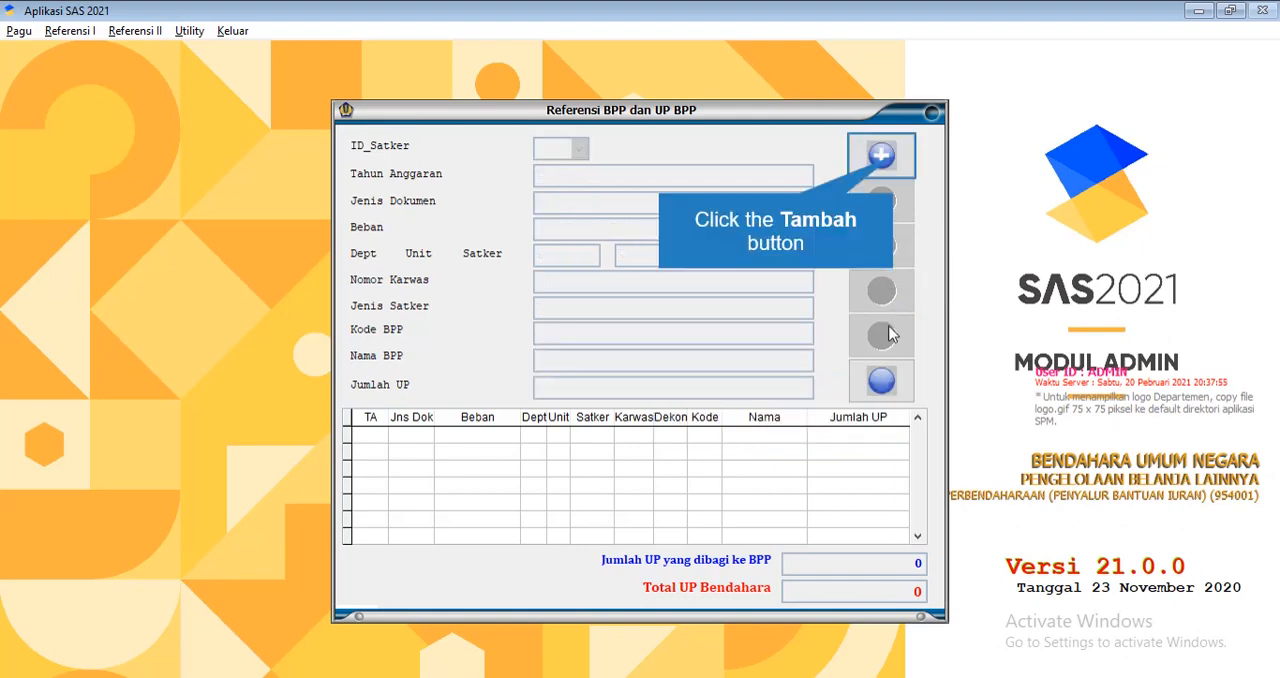
click(893, 160)
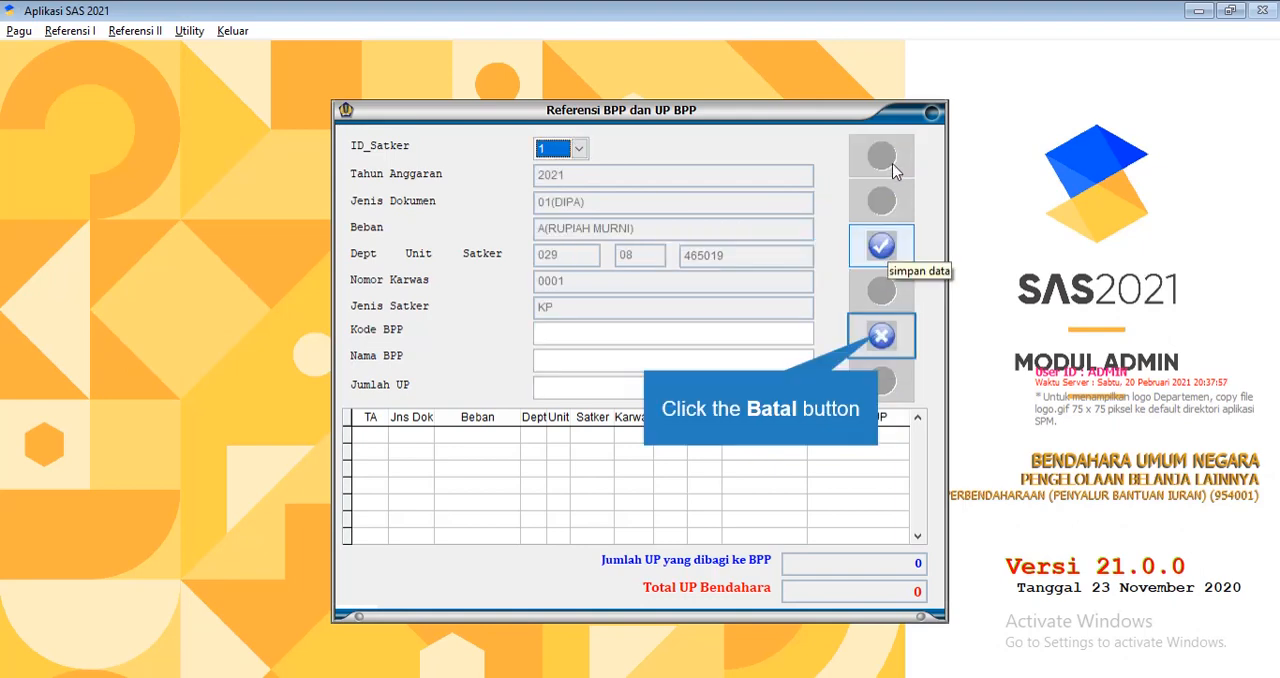
click(881, 346)
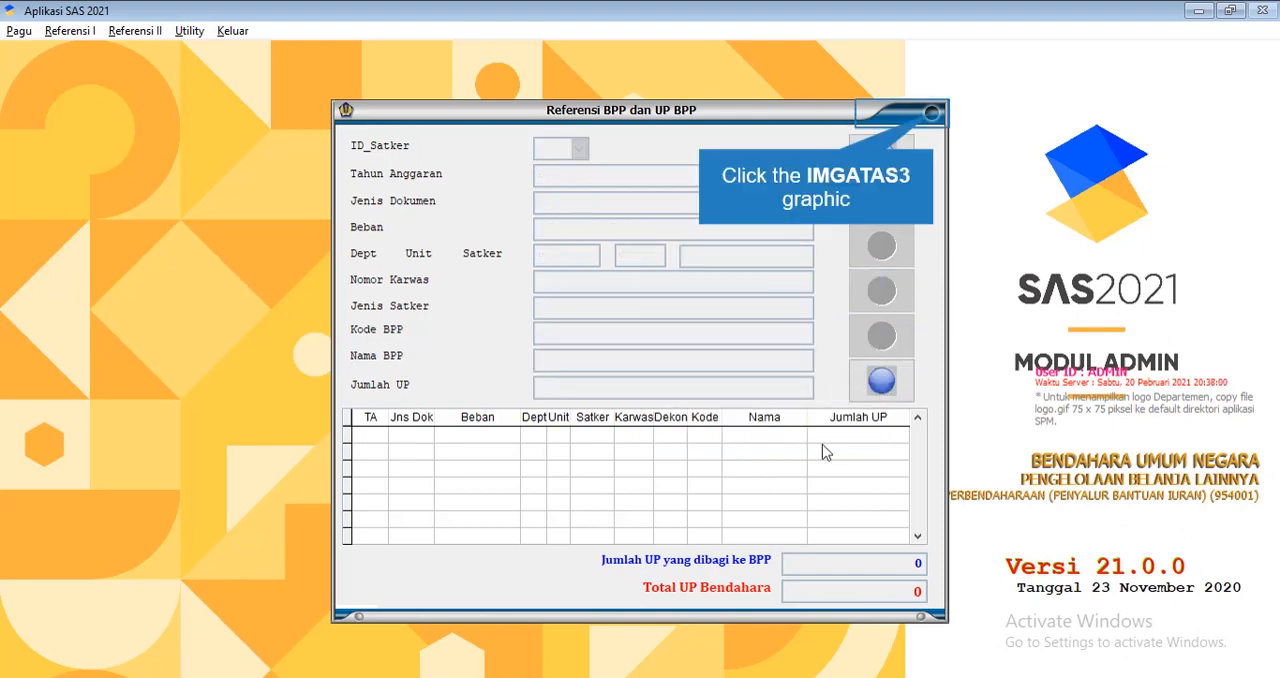
click(930, 114)
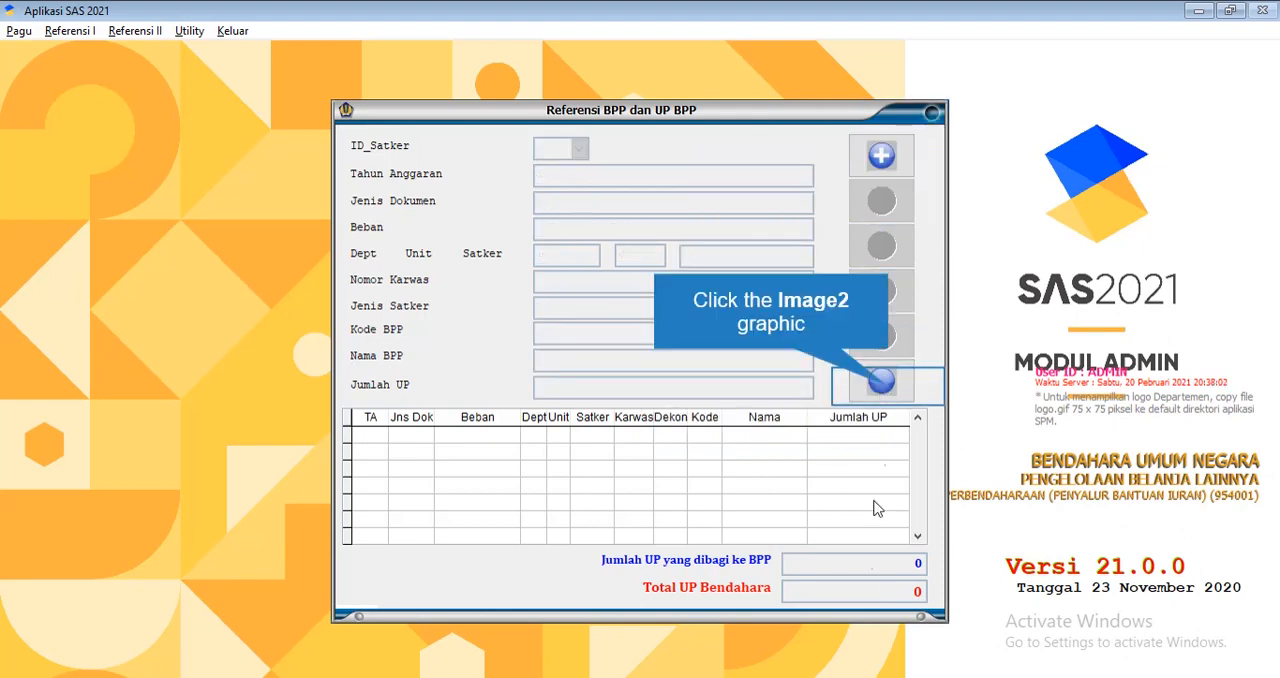
click(845, 376)
Reopen the user reference and start another record for the lpj user
click(99, 36)
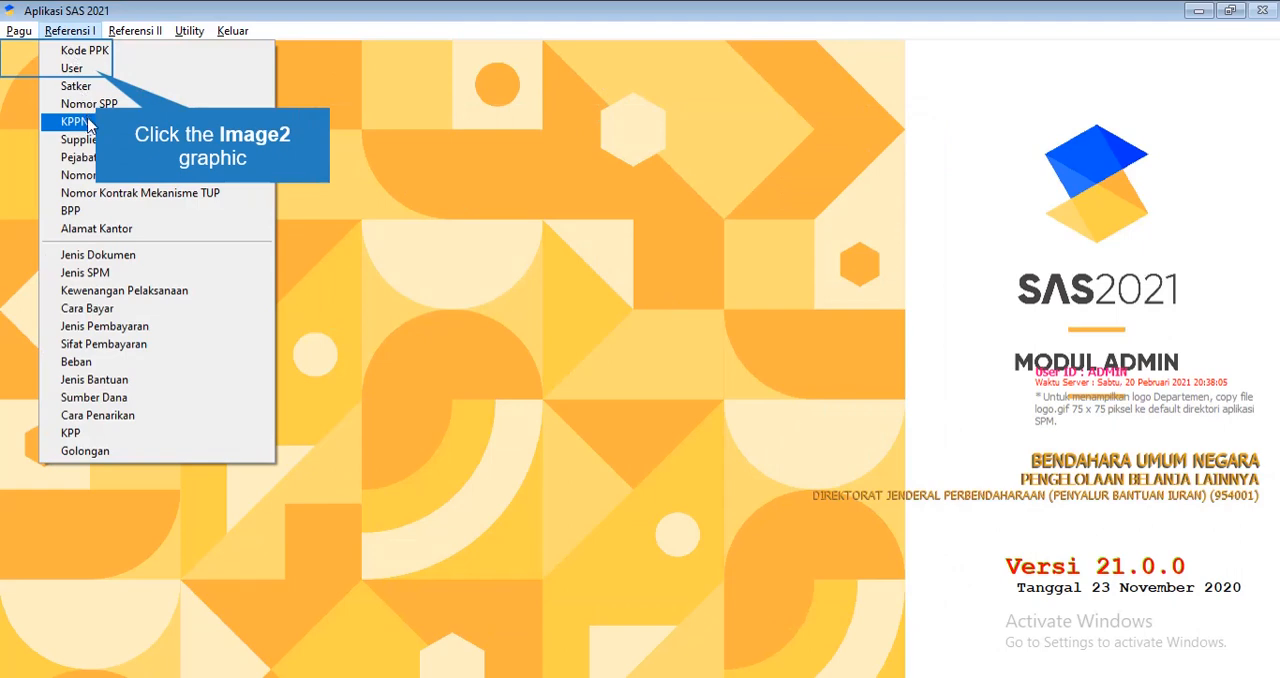
click(96, 70)
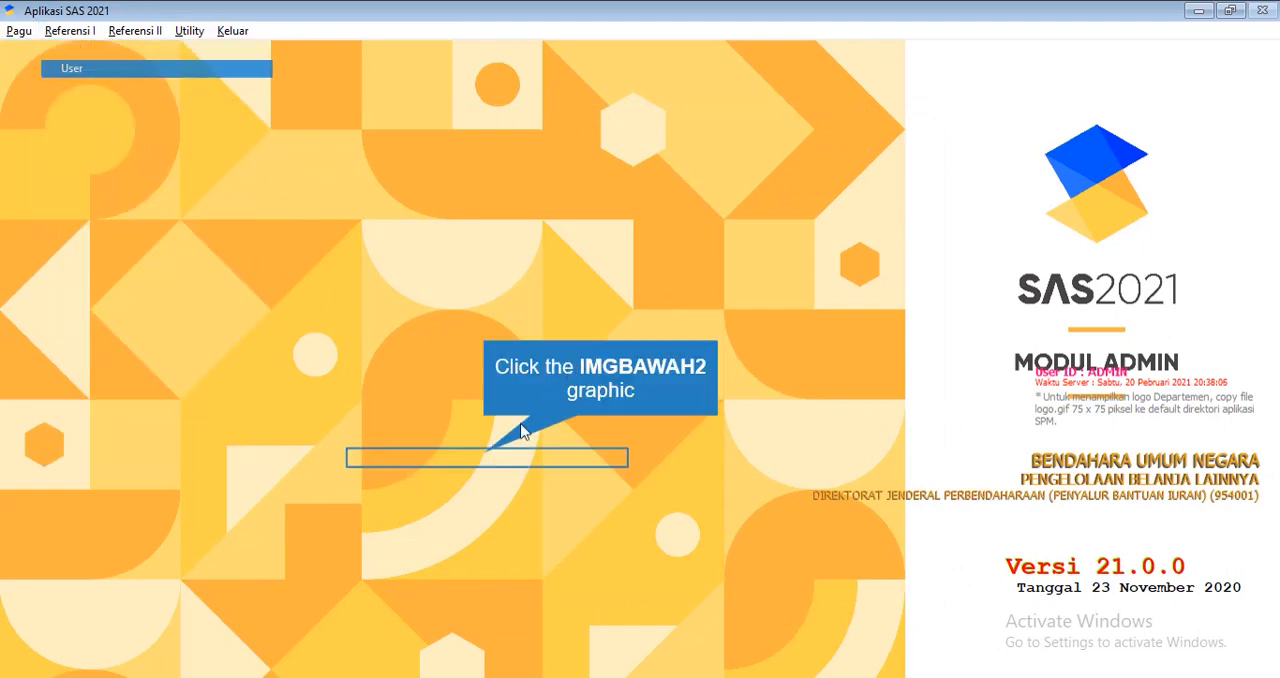
click(478, 342)
text(12313)
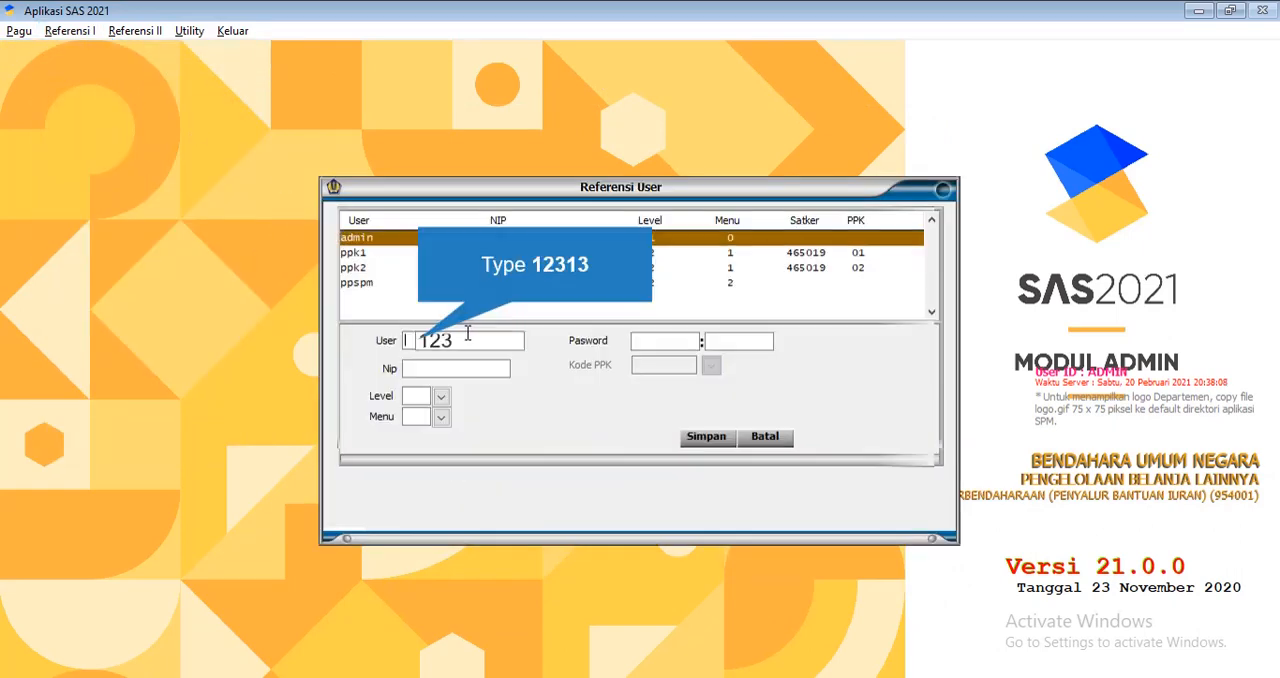
key(BackSpace)
key(BackSpace)
key(BackSpace)
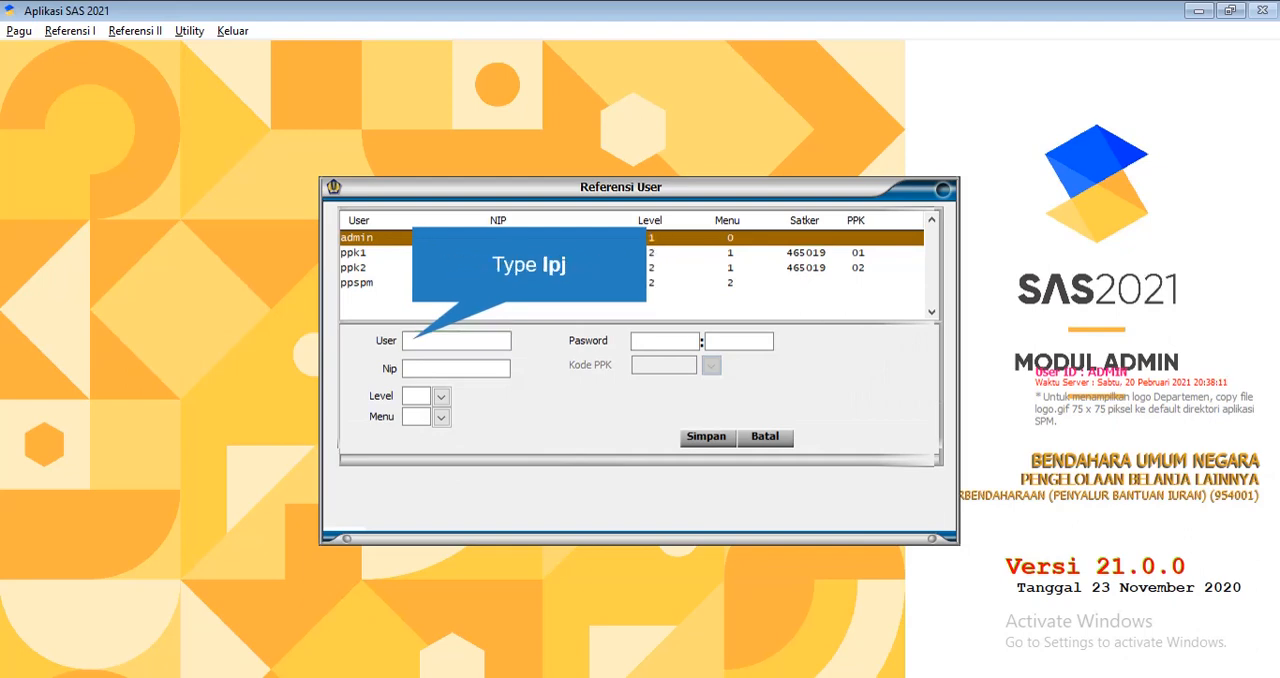
text(lpj)
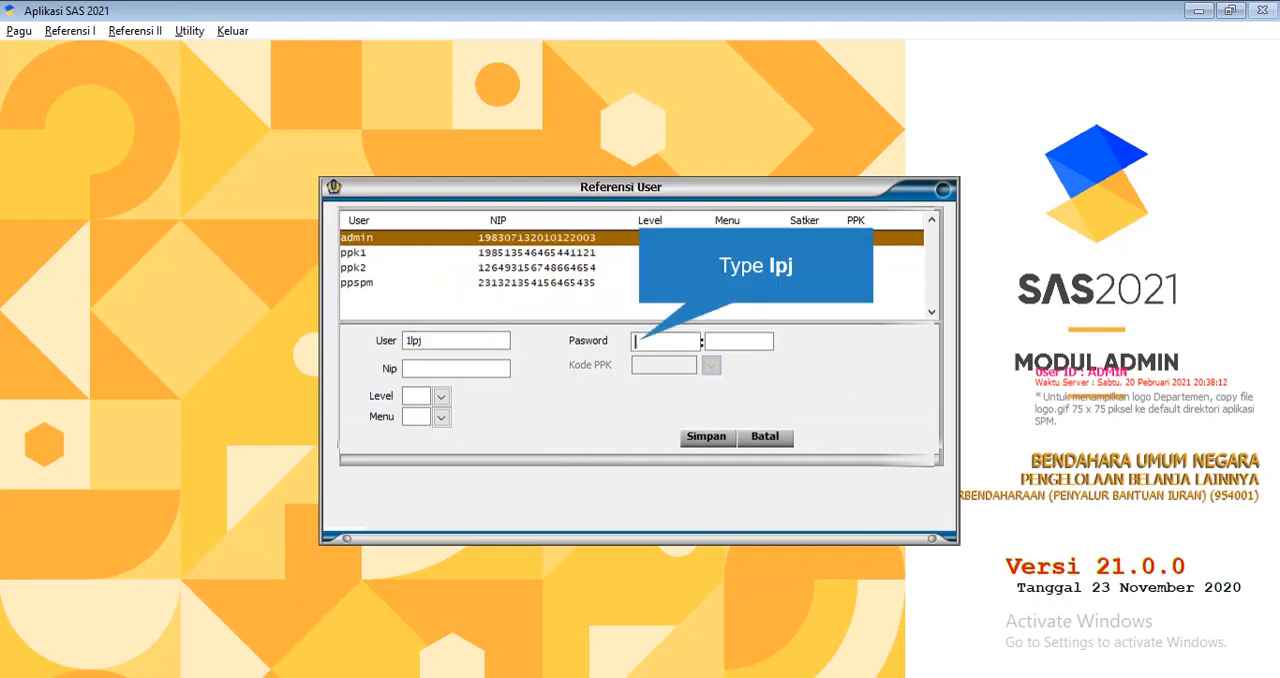
text(lpj)
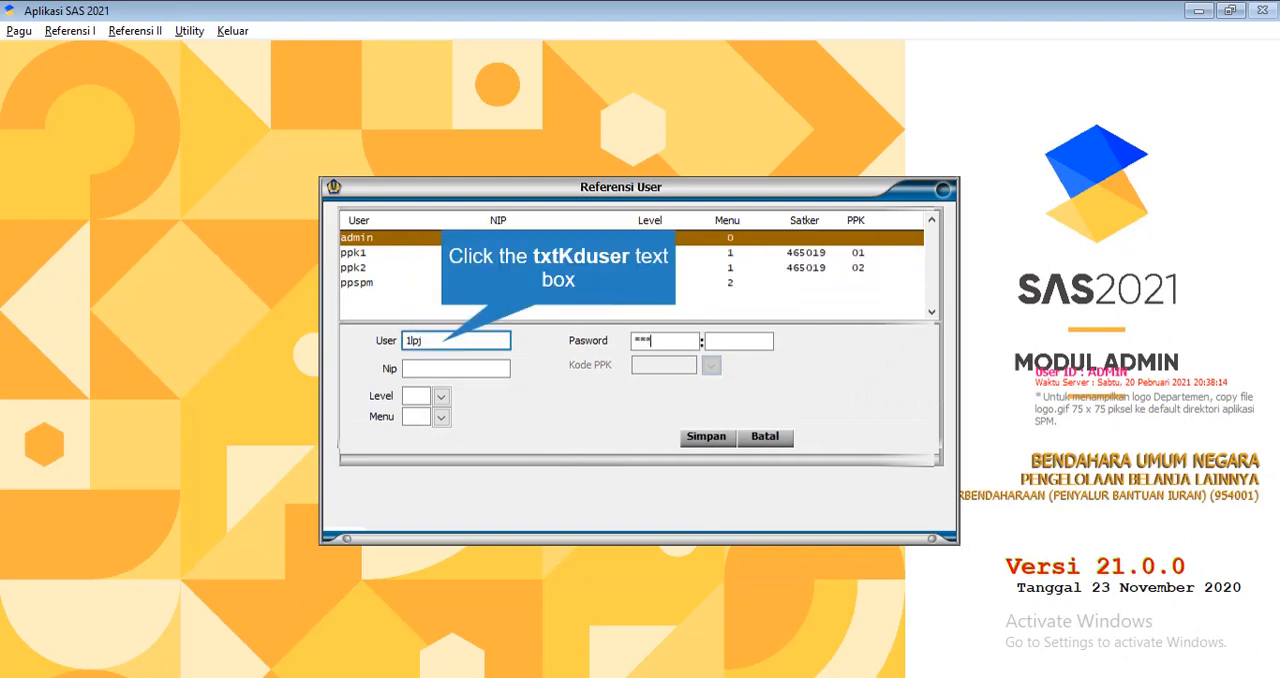
Enter the account password in both password fields and correct the user name to lpj
click(407, 340)
text(lpj)
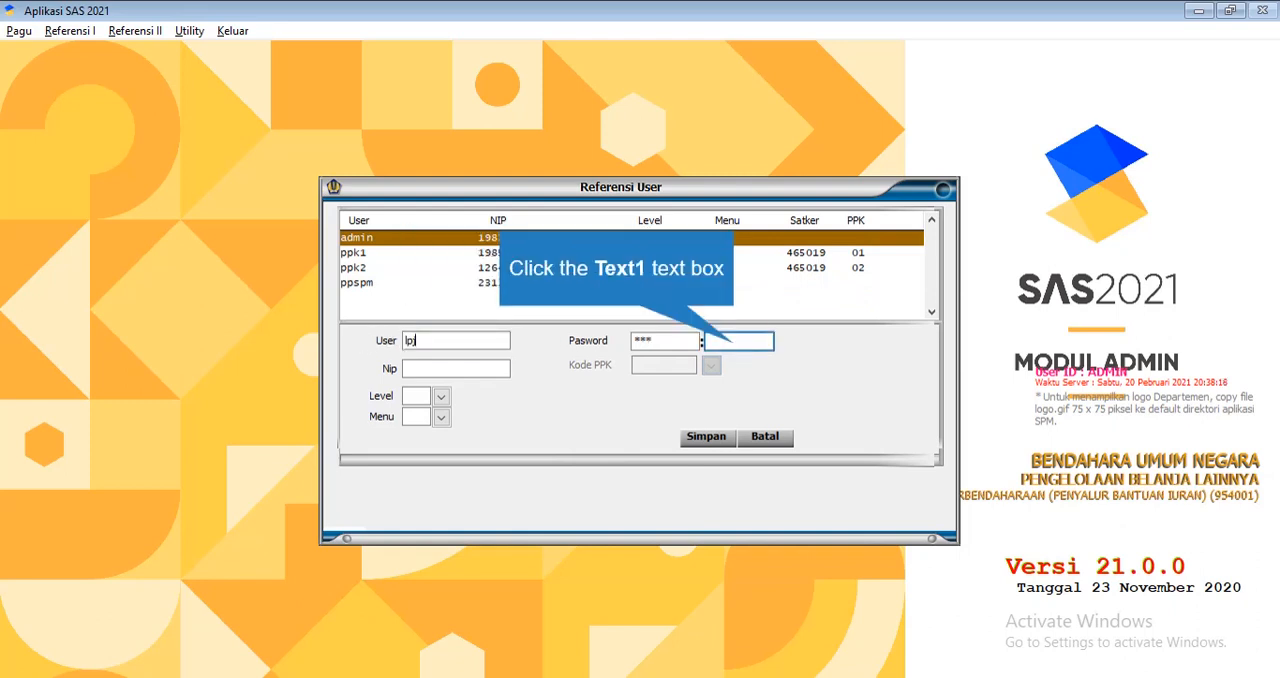
click(735, 343)
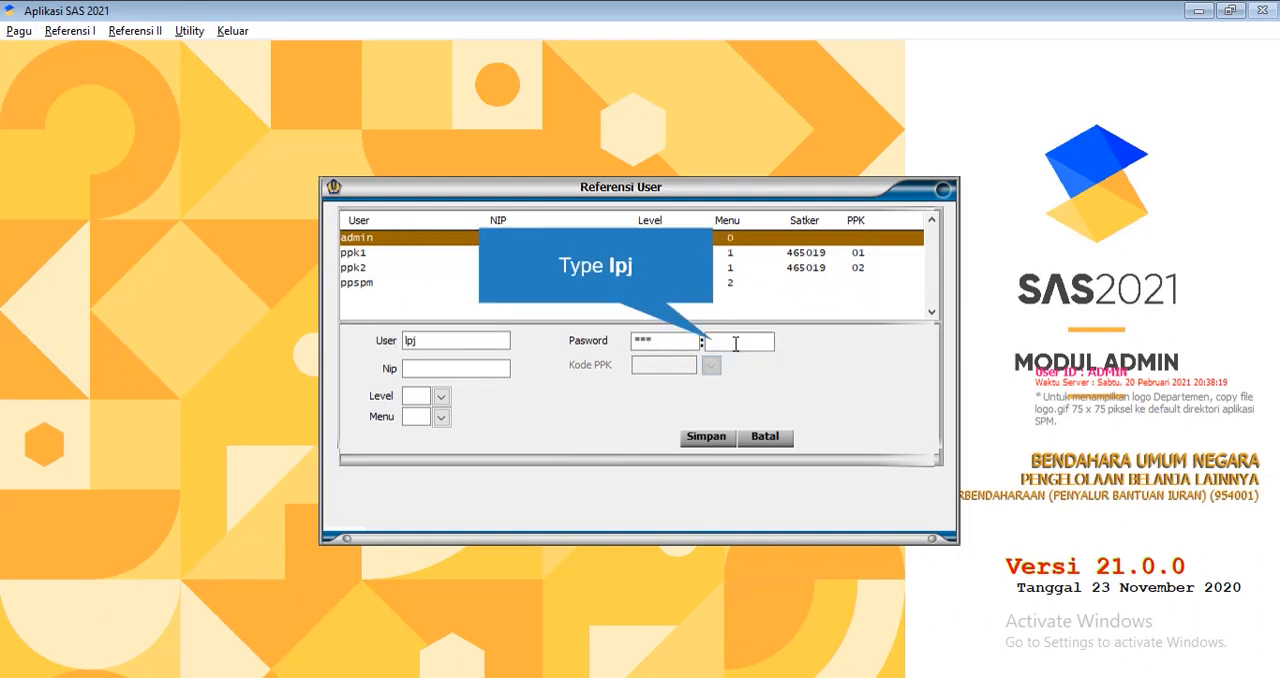
text(lpj)
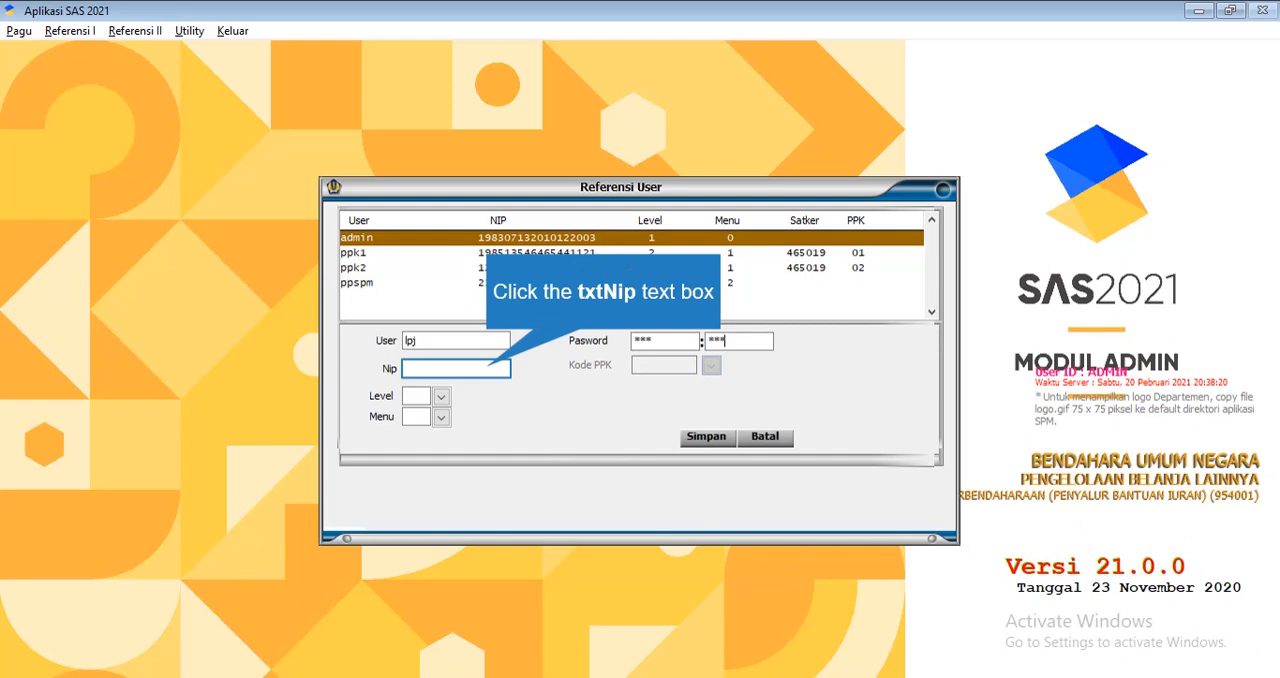
Enter an employee identification number in the Nip field of the restarted lpj record
click(488, 368)
text(12312312312312312)
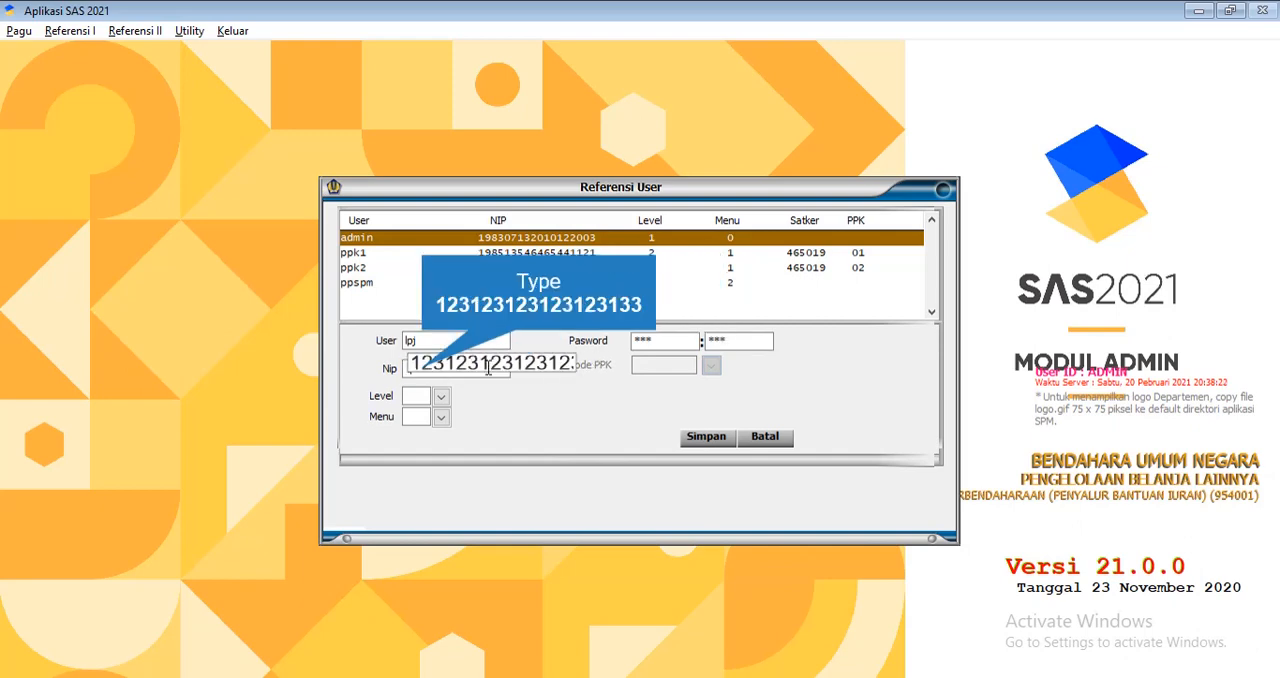
text(33)
Try again to save the lpj user as level 2 OPERATOR with menu 4 BENDAHARA PENGELUARAN, and leave the user reference
click(441, 396)
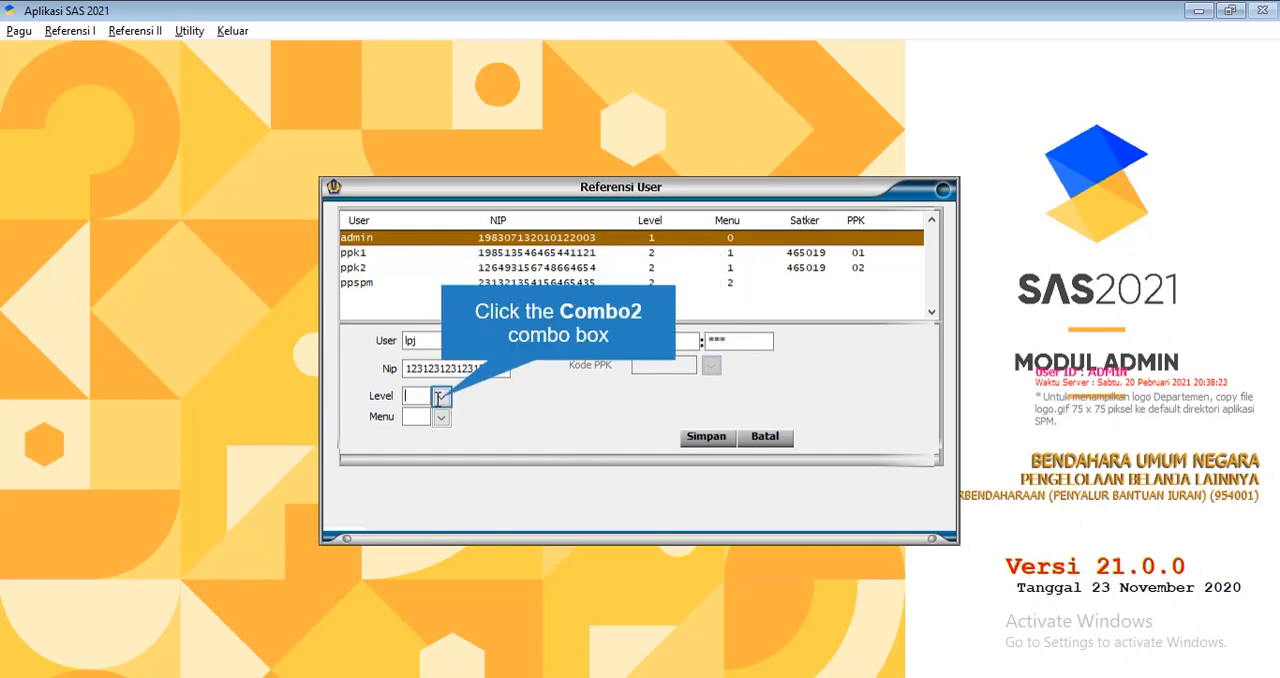
click(462, 434)
click(444, 419)
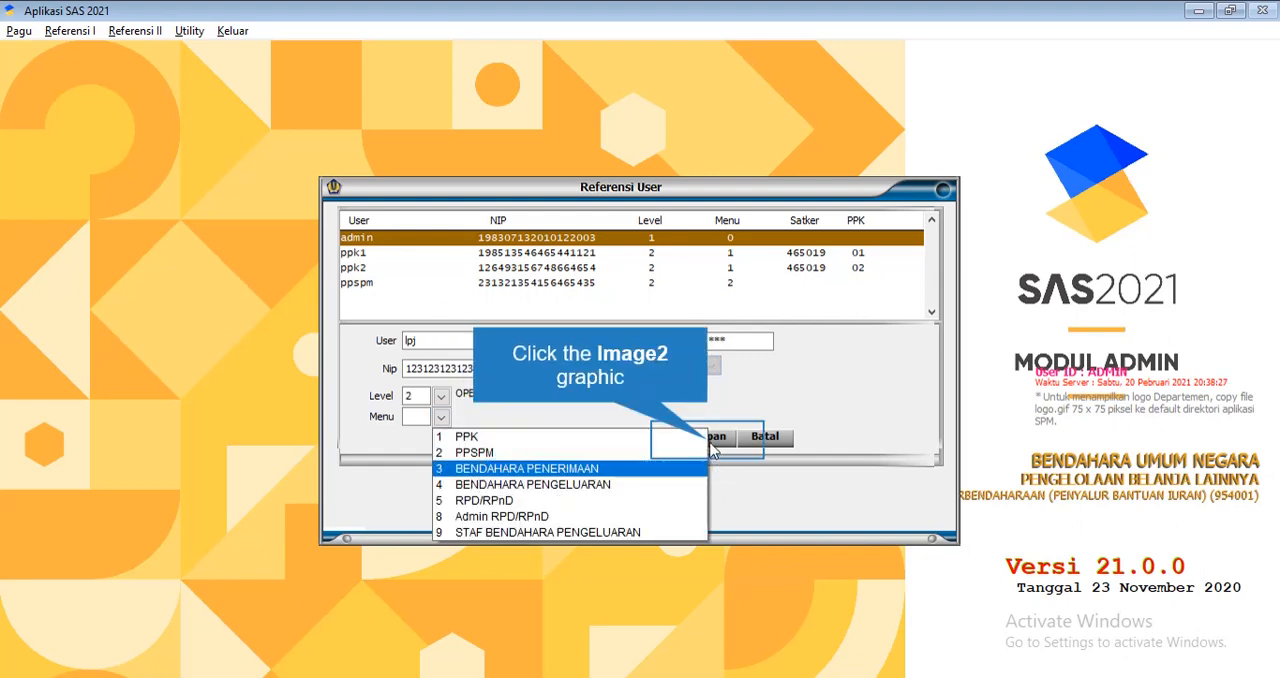
click(558, 488)
click(757, 408)
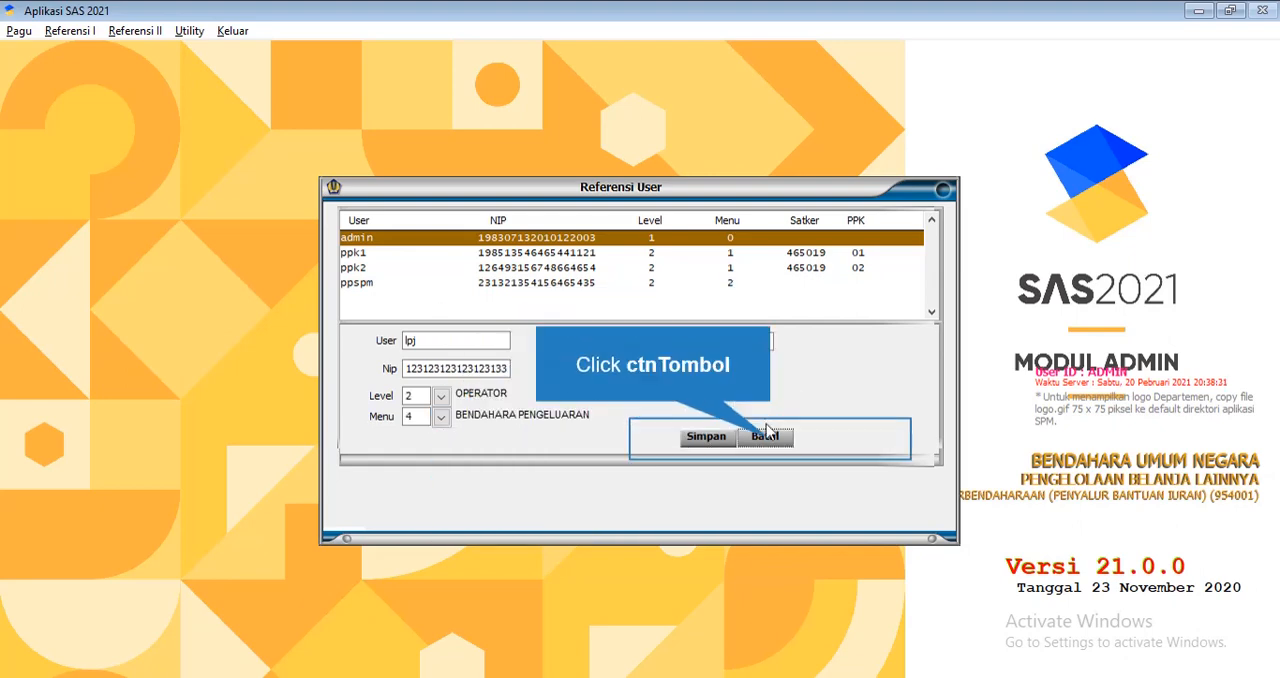
click(777, 459)
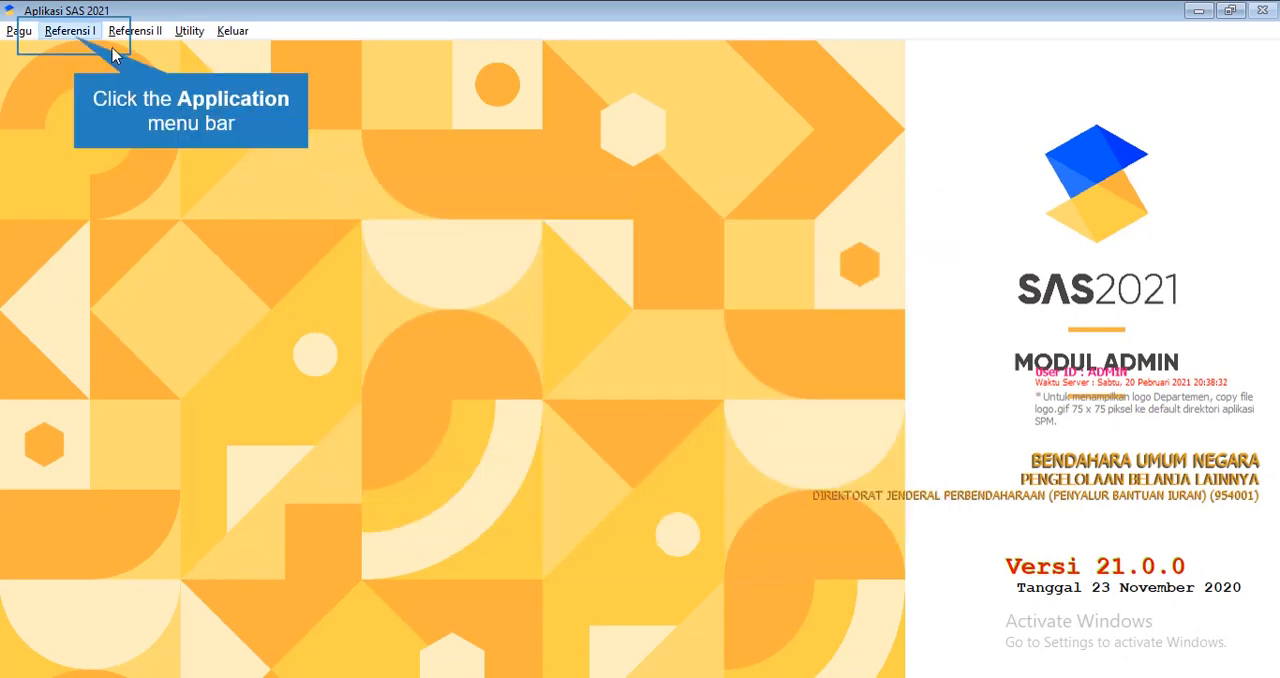
Open the BPP and UP BPP reference and start a new record with ID_Satker 1
click(72, 31)
click(117, 207)
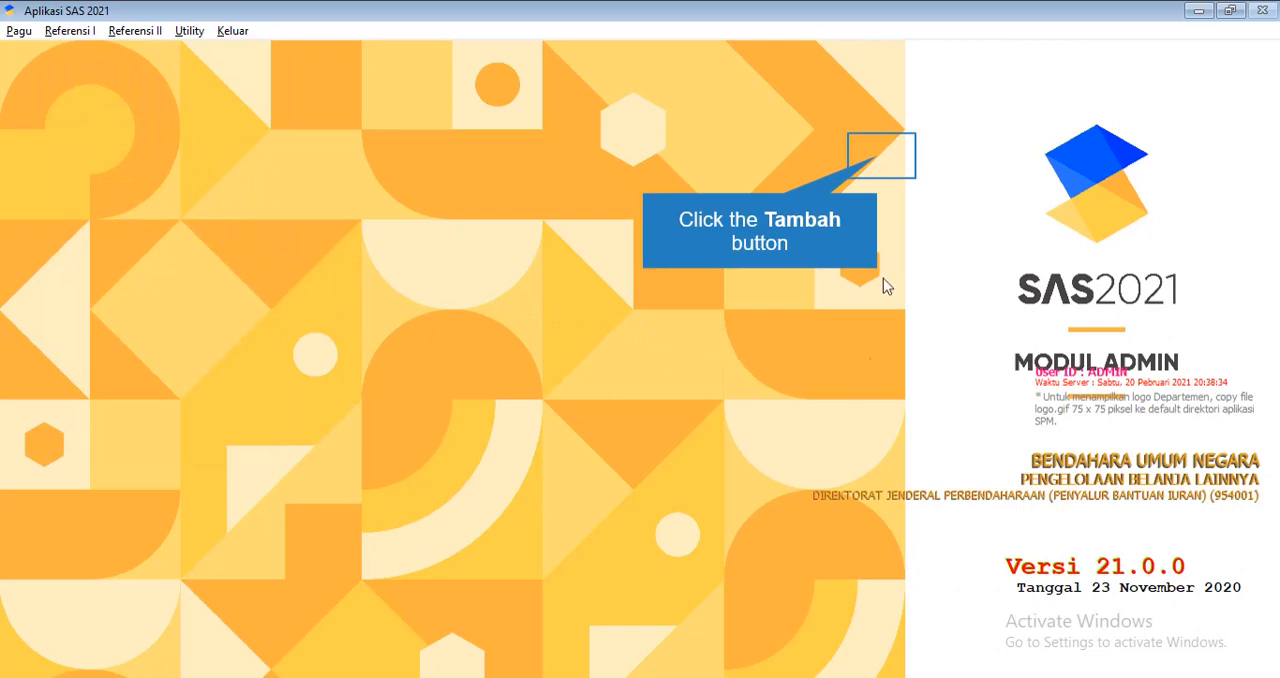
click(890, 152)
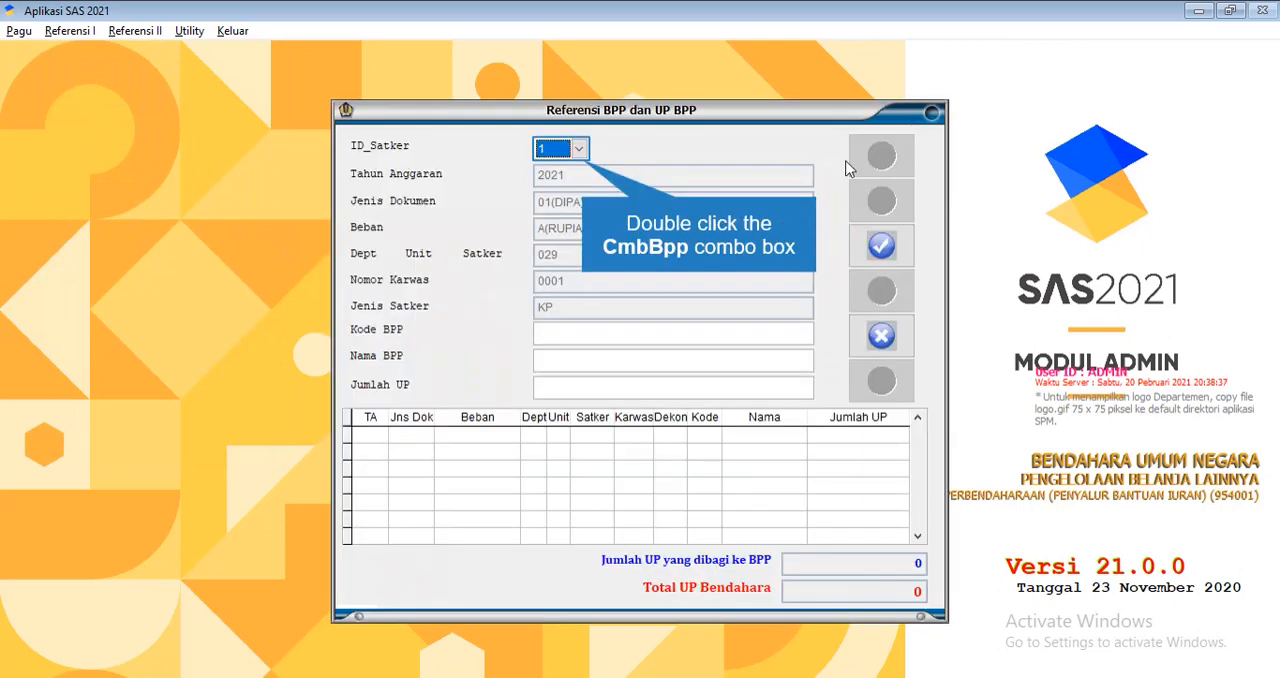
double_click(584, 152)
click(566, 330)
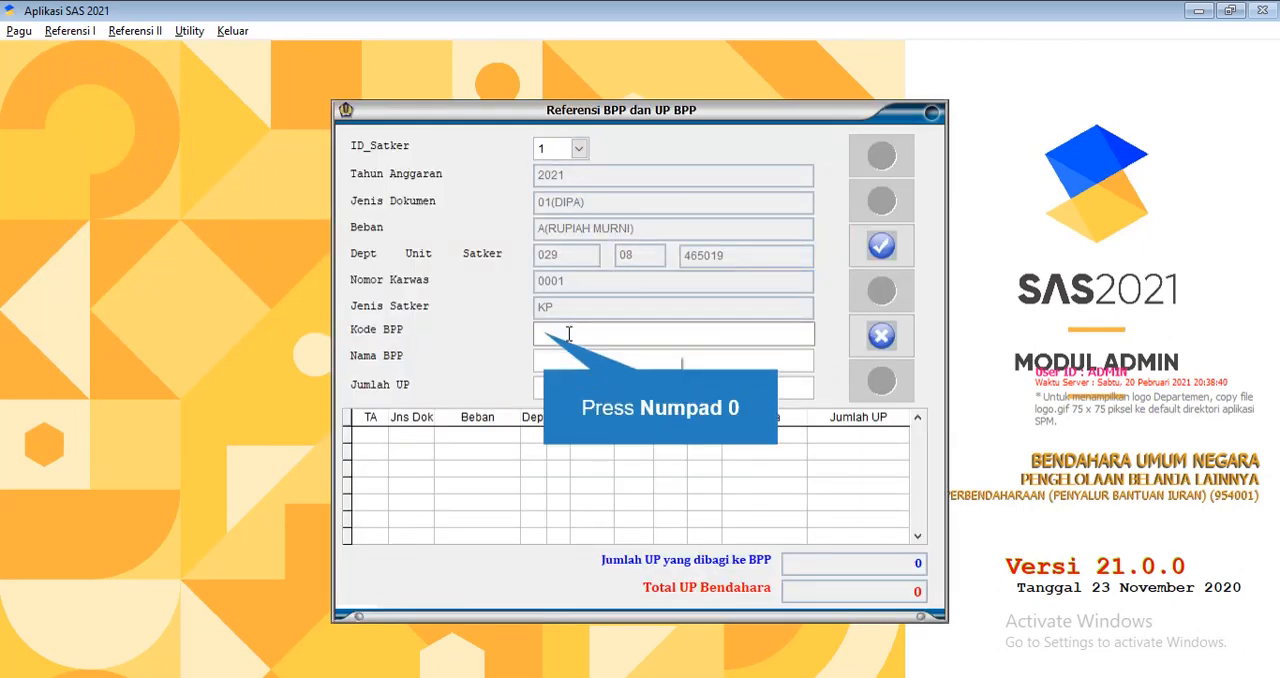
Set the Kode BPP of the new record to 001
text(0)
click(567, 355)
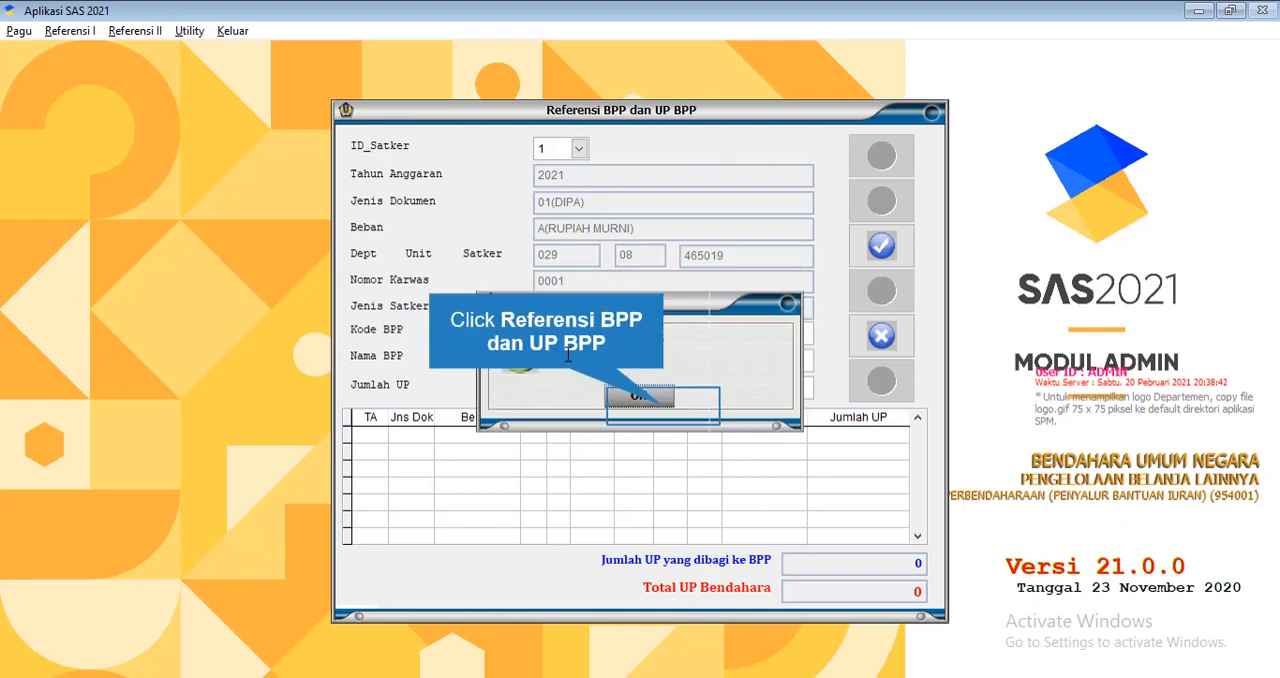
click(580, 368)
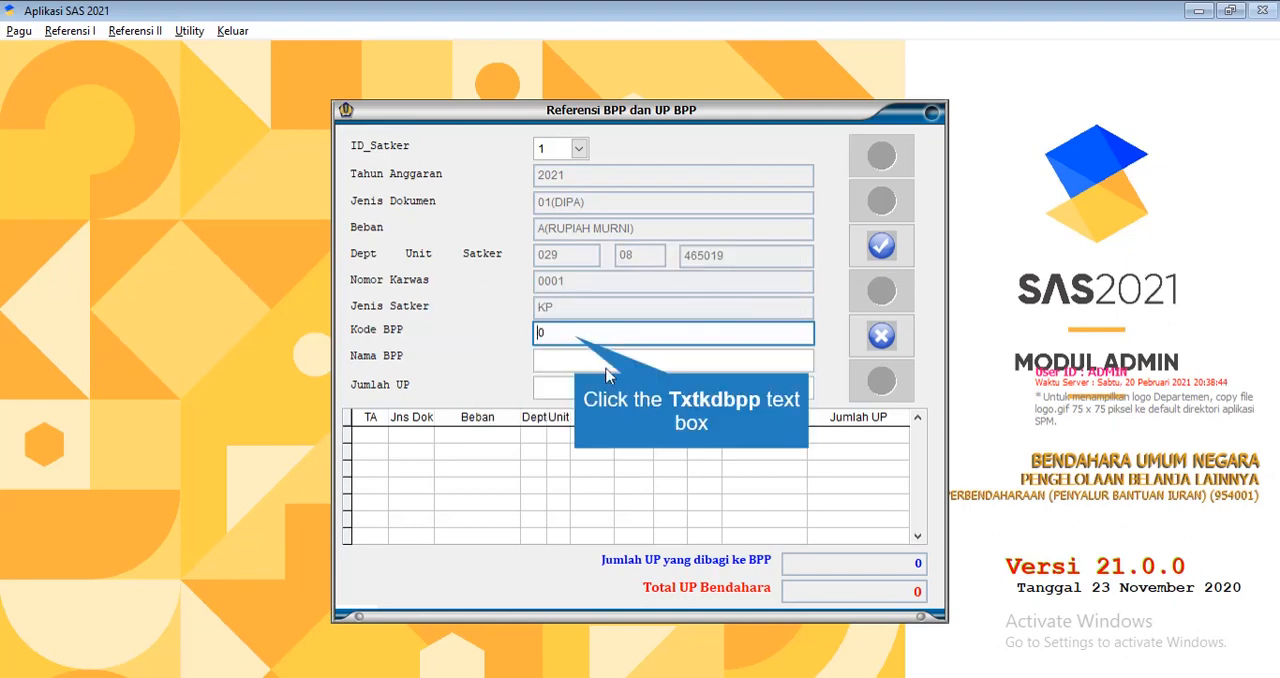
click(575, 335)
text(0)
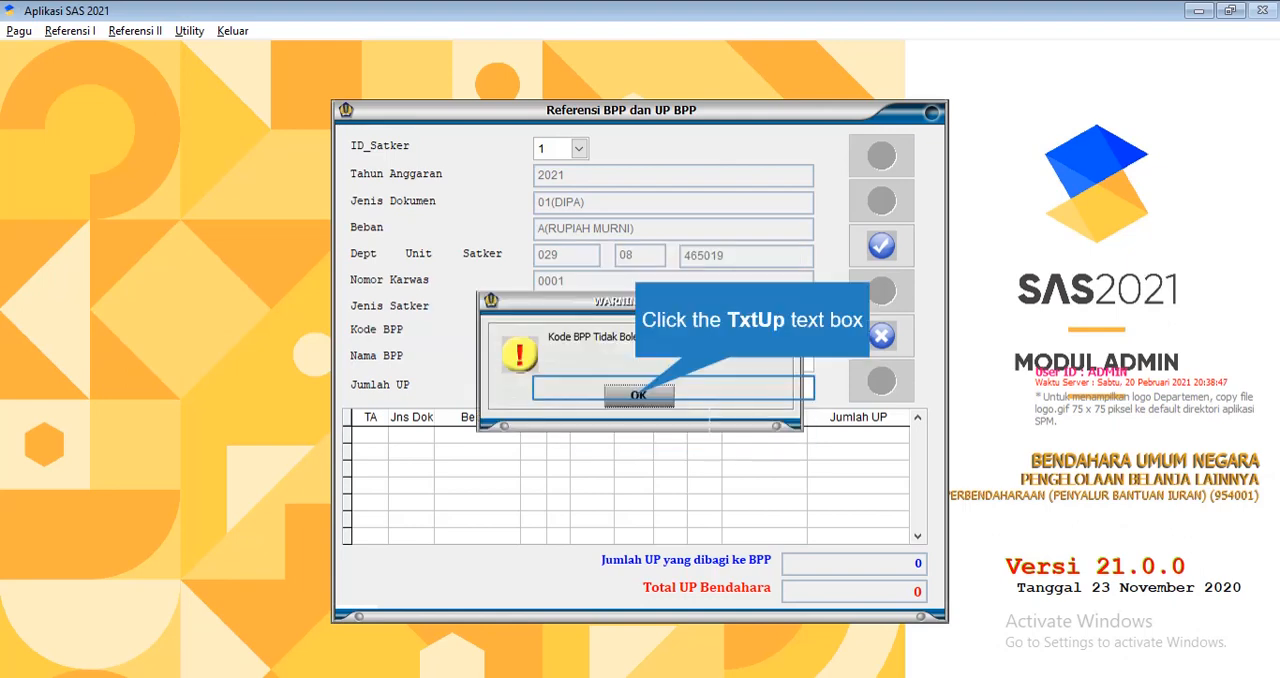
click(638, 395)
click(597, 332)
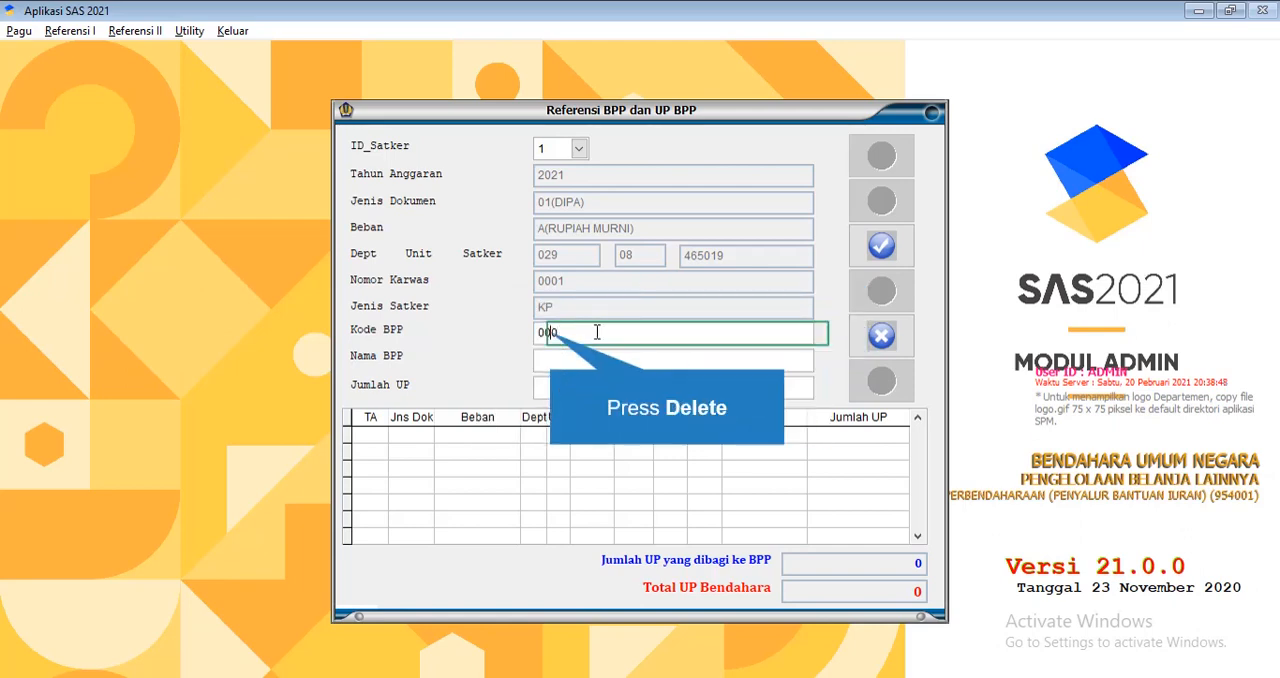
key(Delete)
key(Return)
text(1)
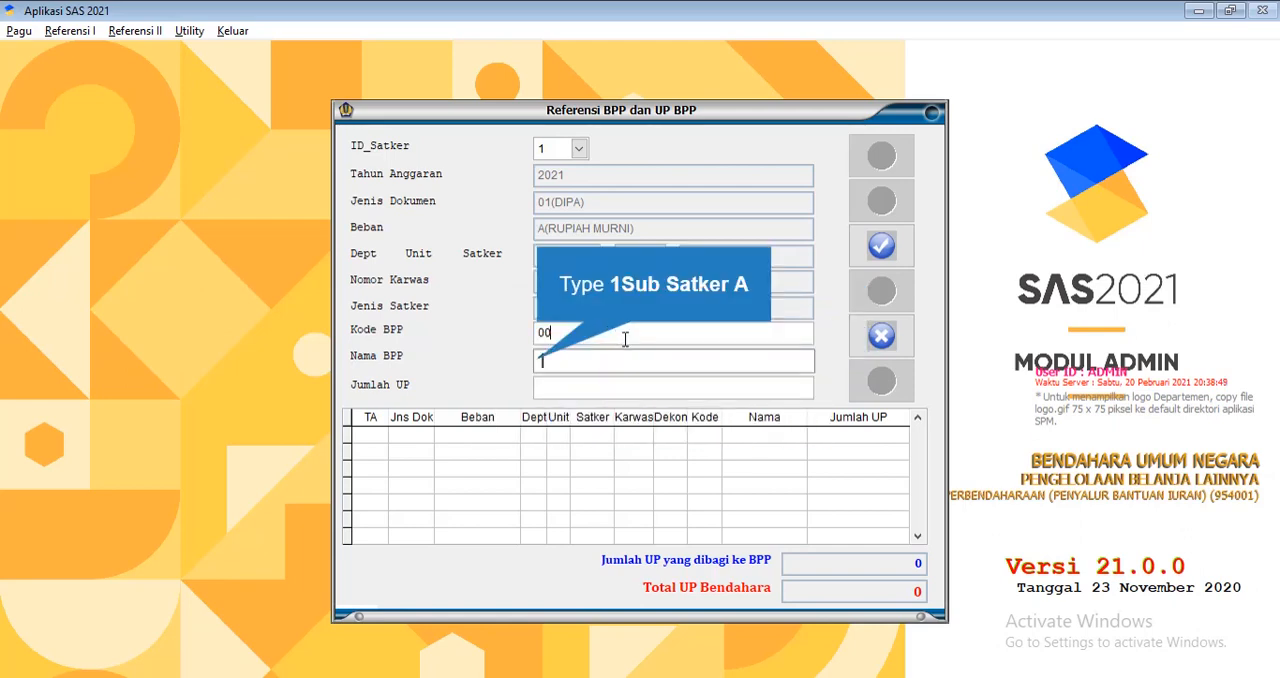
text(Sub Satker A)
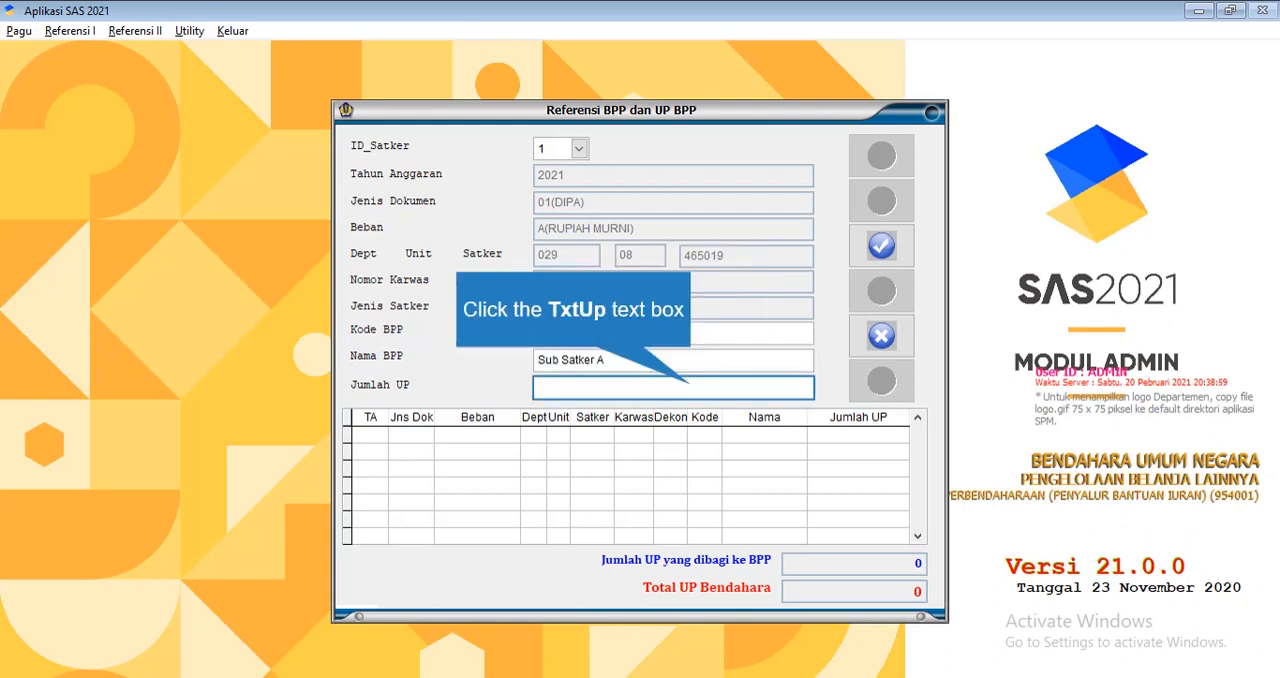
Enter Sub Satker A as the Nama BPP and set the Jumlah UP to 150000000
click(692, 386)
key(ctrl+a)
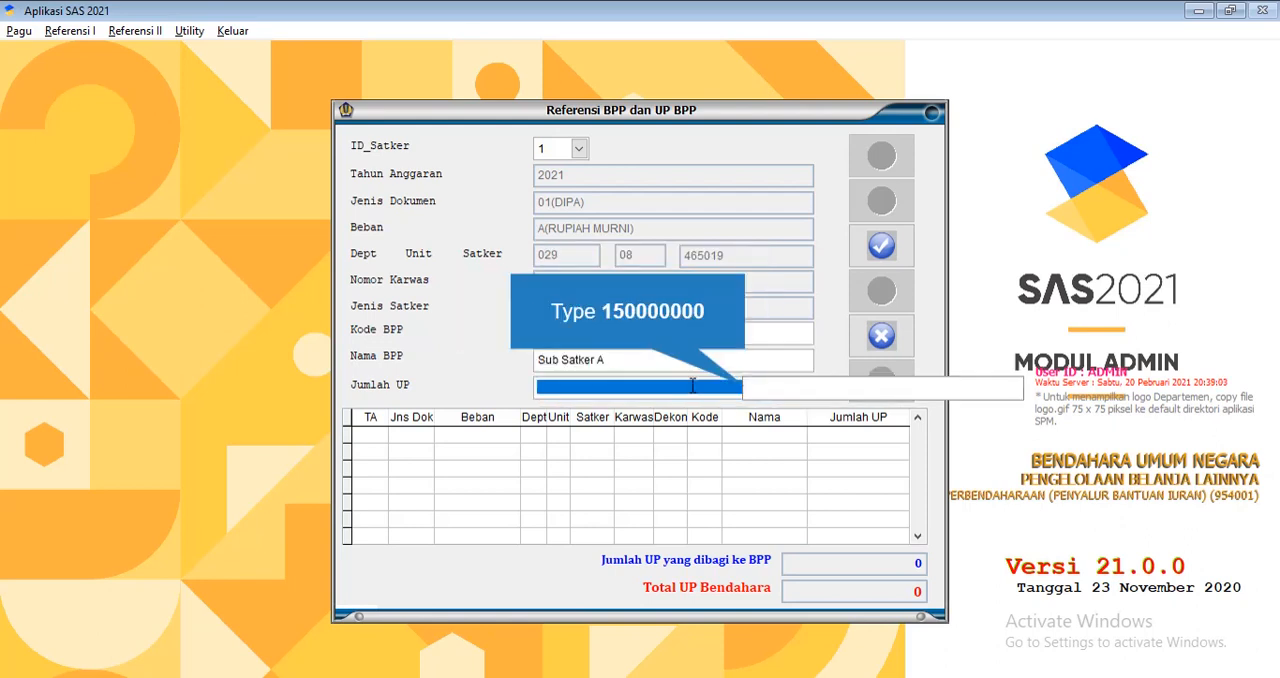
text(150000000)
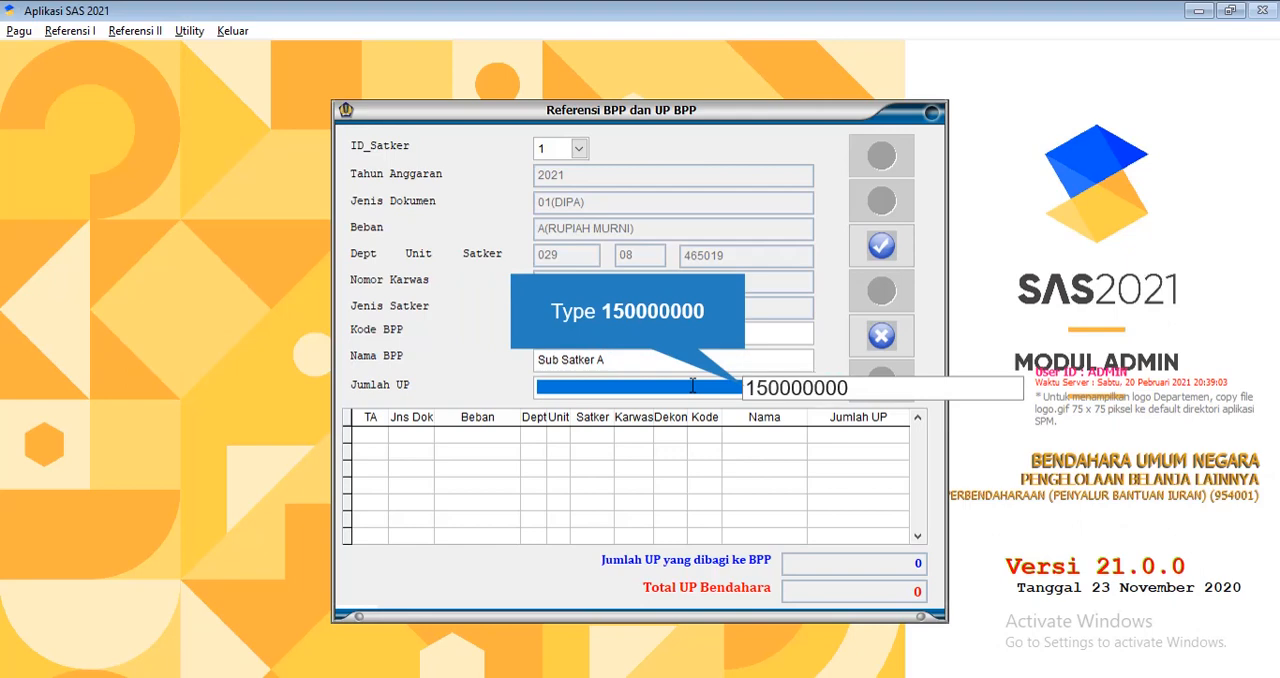
click(807, 471)
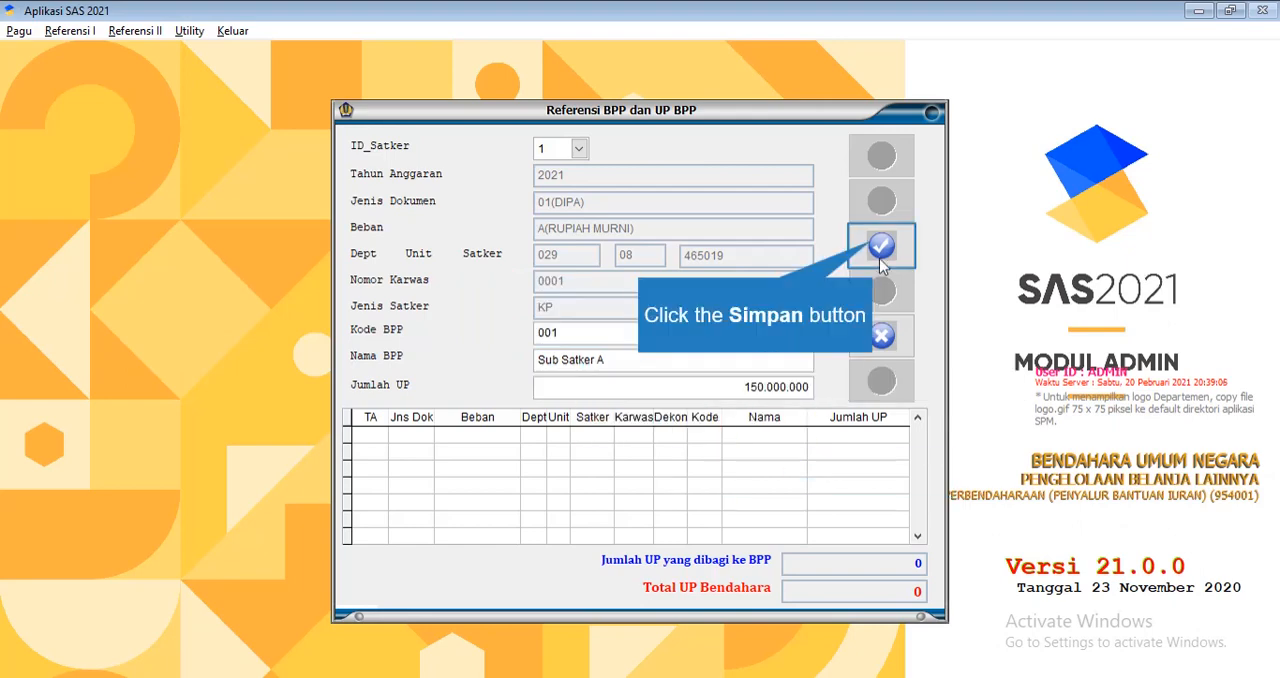
Try to save the BPP record with code 001
click(881, 245)
click(676, 414)
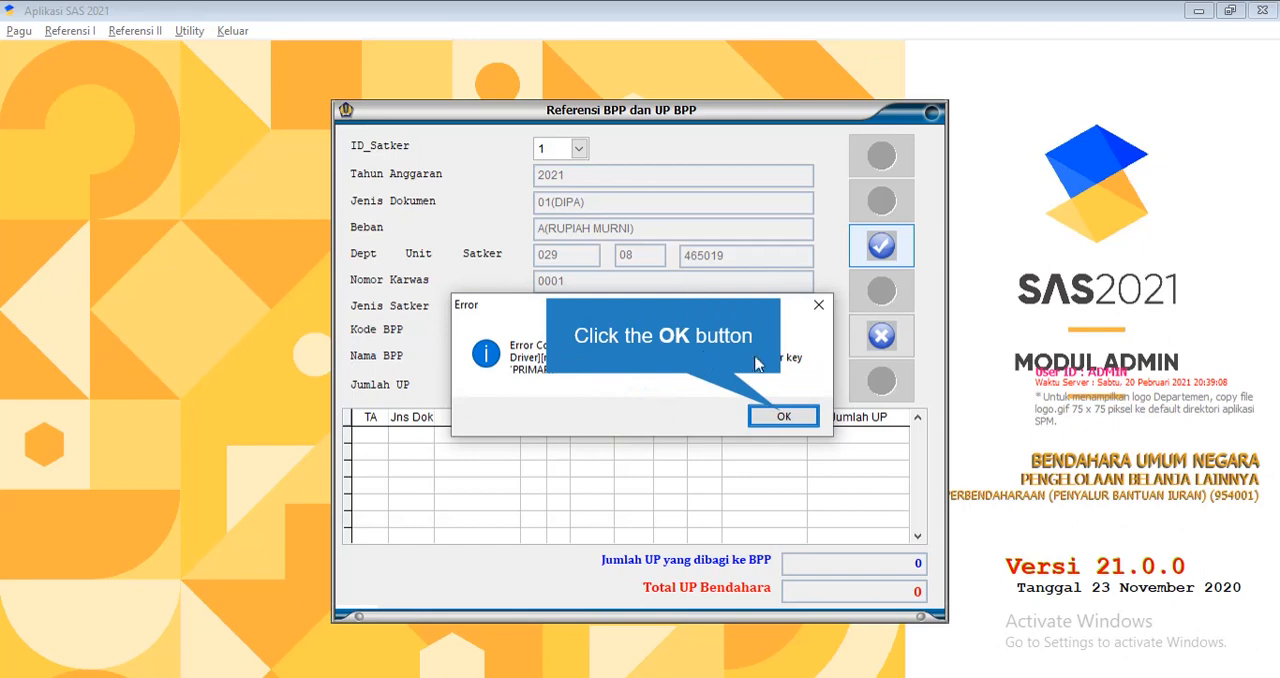
click(782, 415)
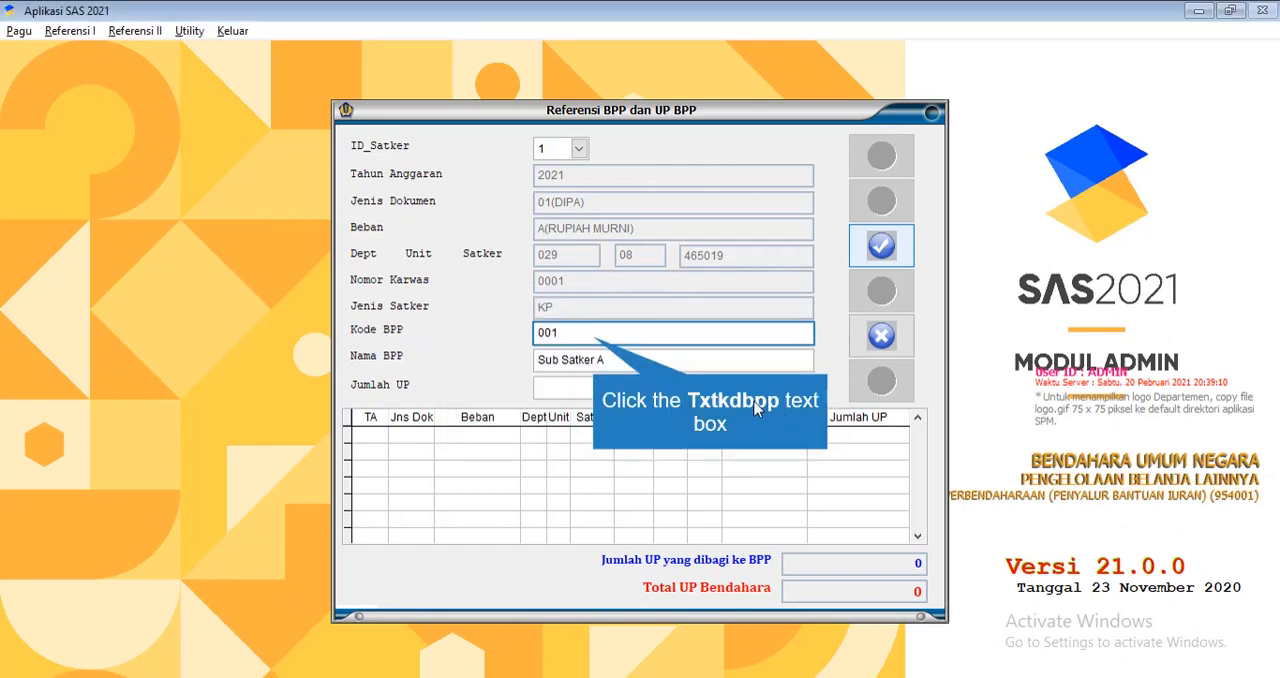
Reselect ID_Satker 1, try again to save BPP code 001, and leave the BPP reference
click(598, 336)
click(585, 149)
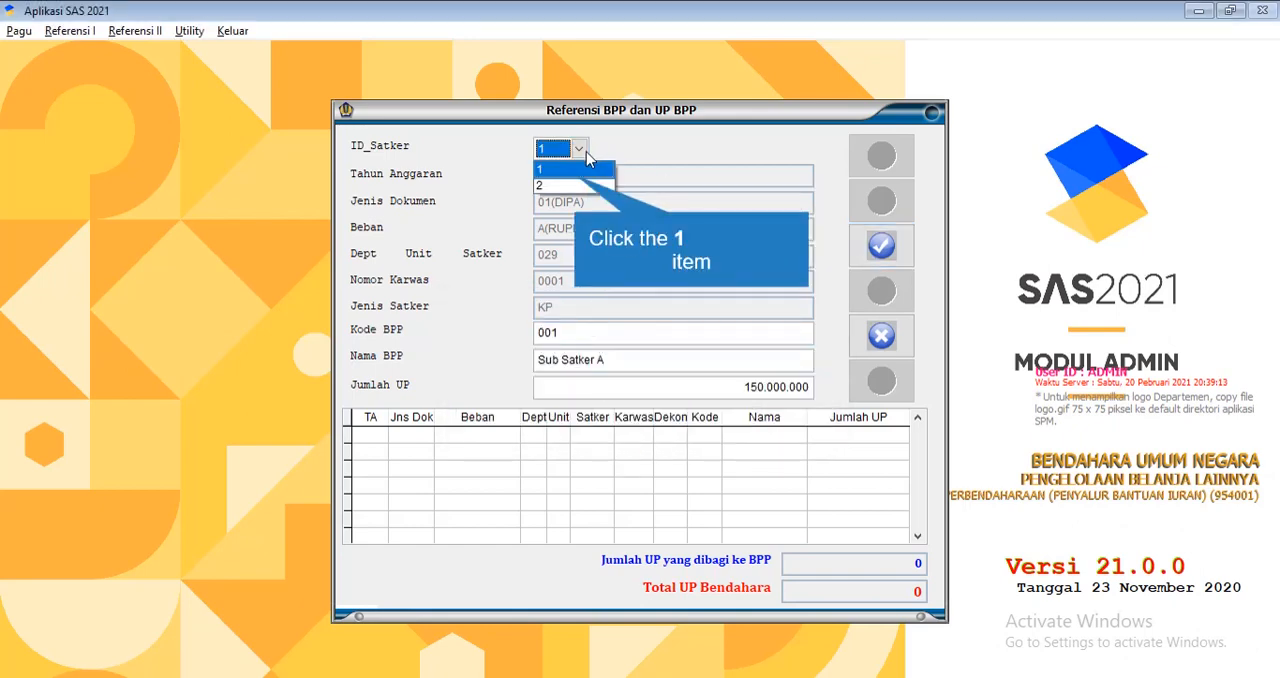
click(578, 176)
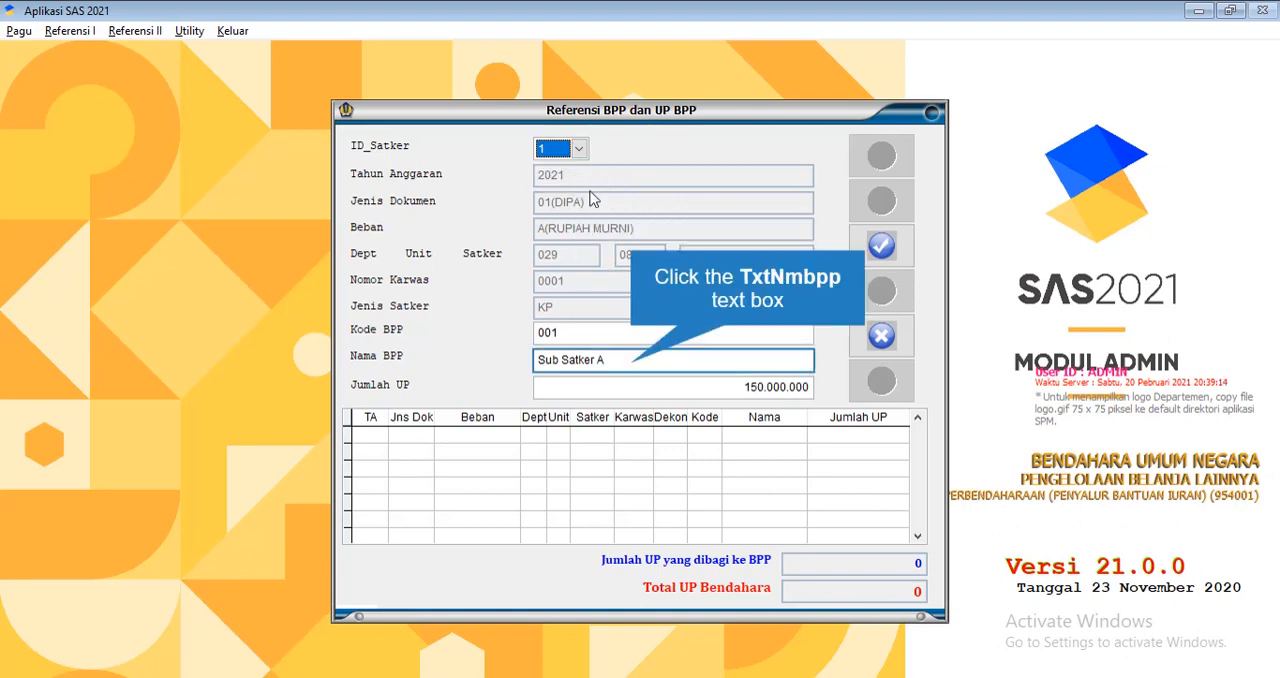
click(635, 364)
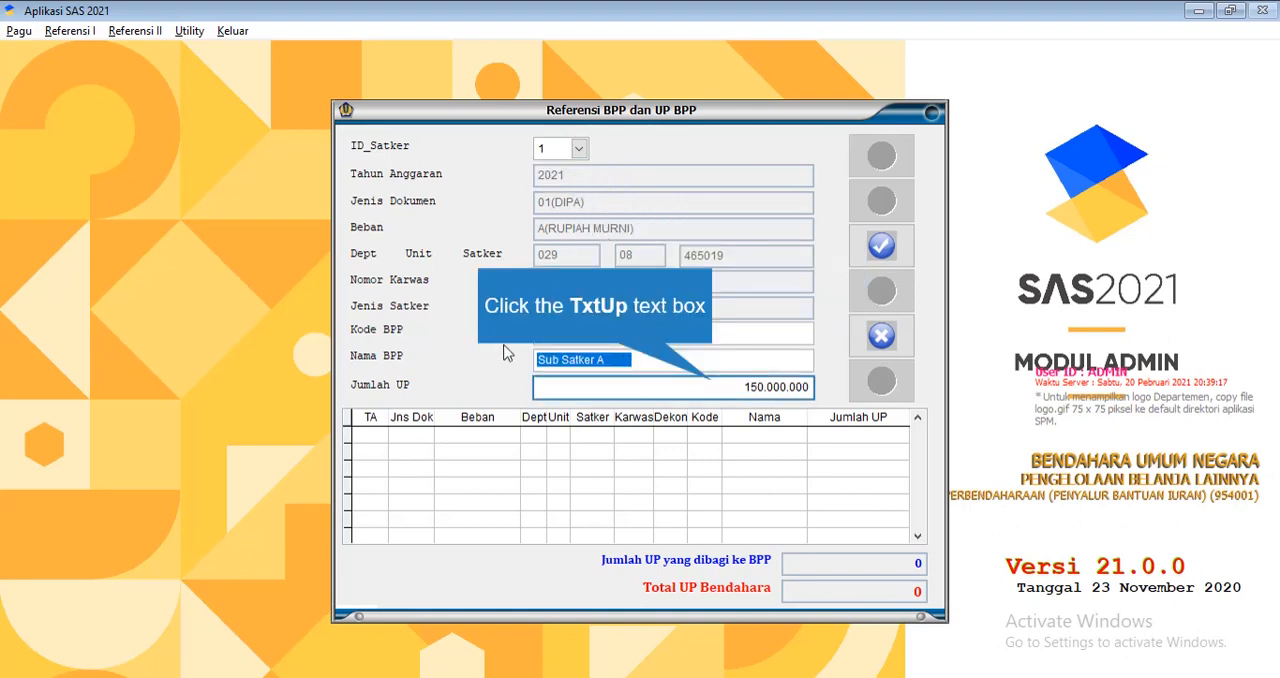
click(731, 390)
click(878, 249)
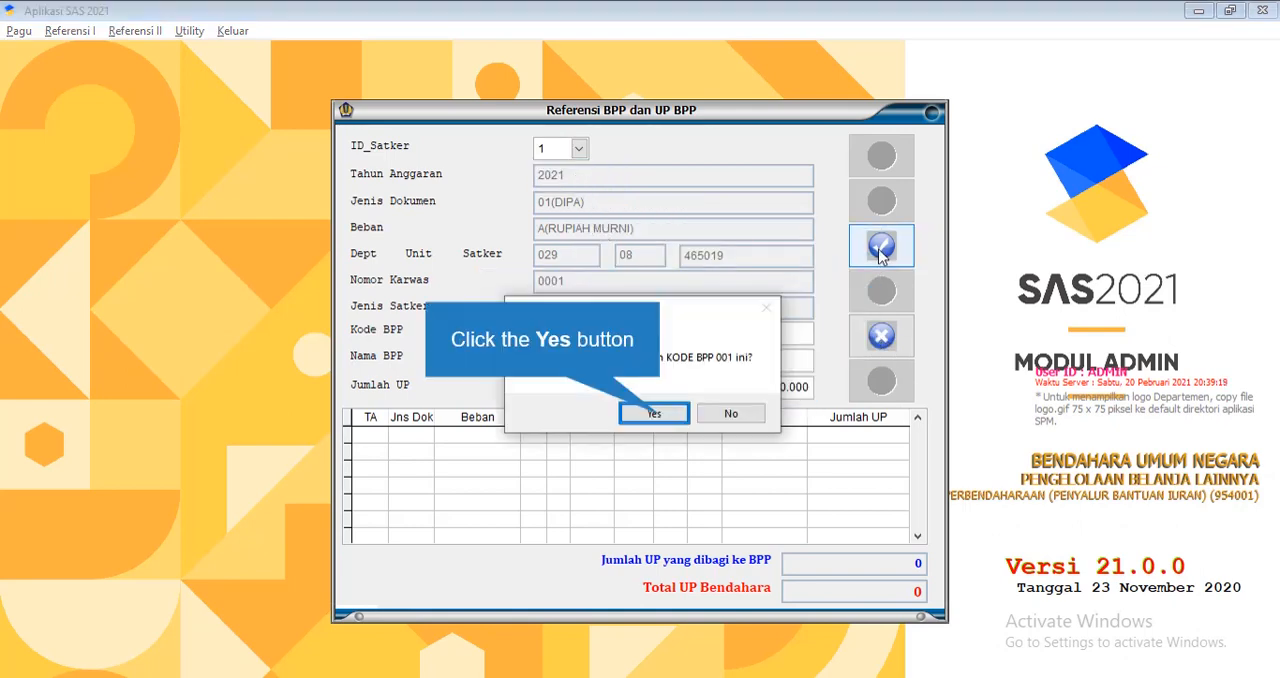
click(663, 415)
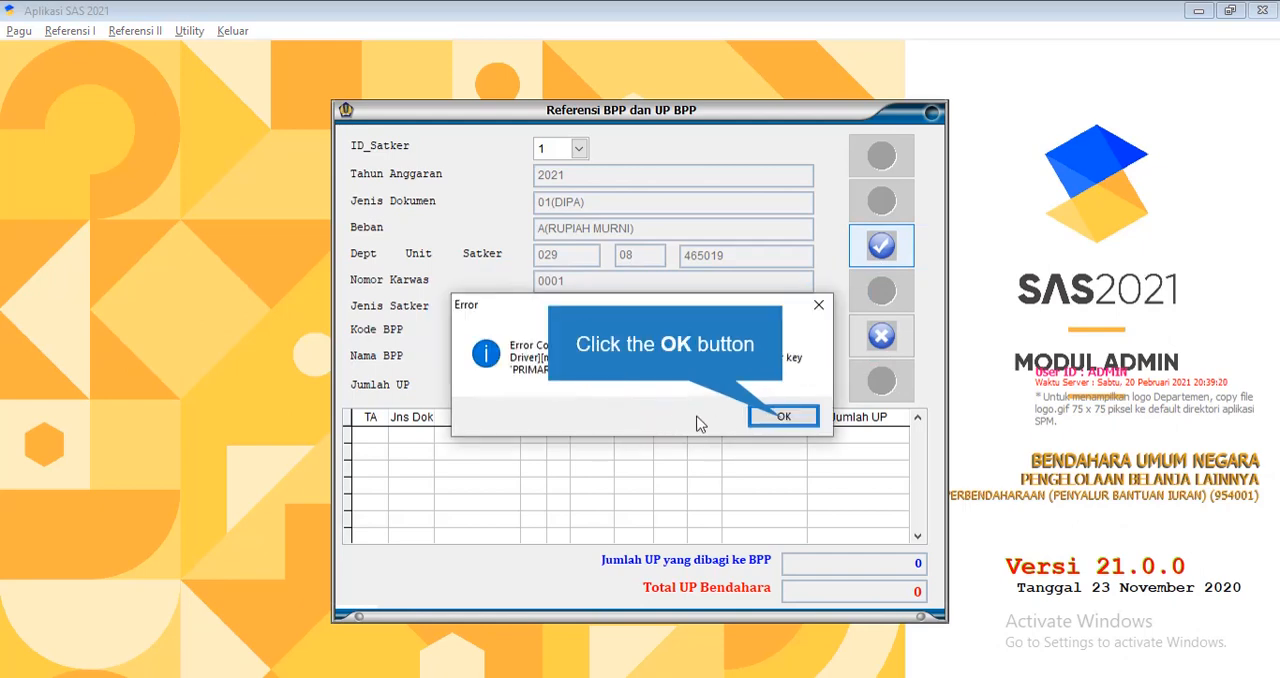
click(780, 417)
click(854, 354)
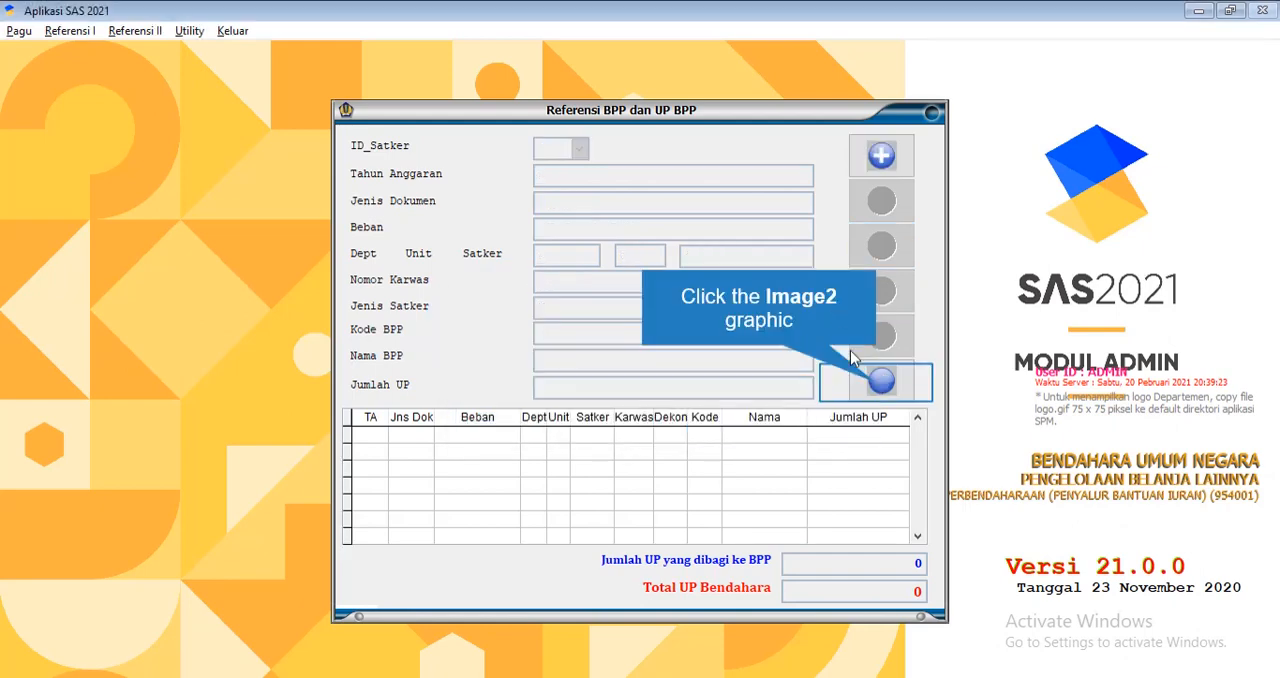
click(878, 382)
Reopen the BPP reference, try to save a new record with an empty Kode BPP, and leave the reference
click(70, 30)
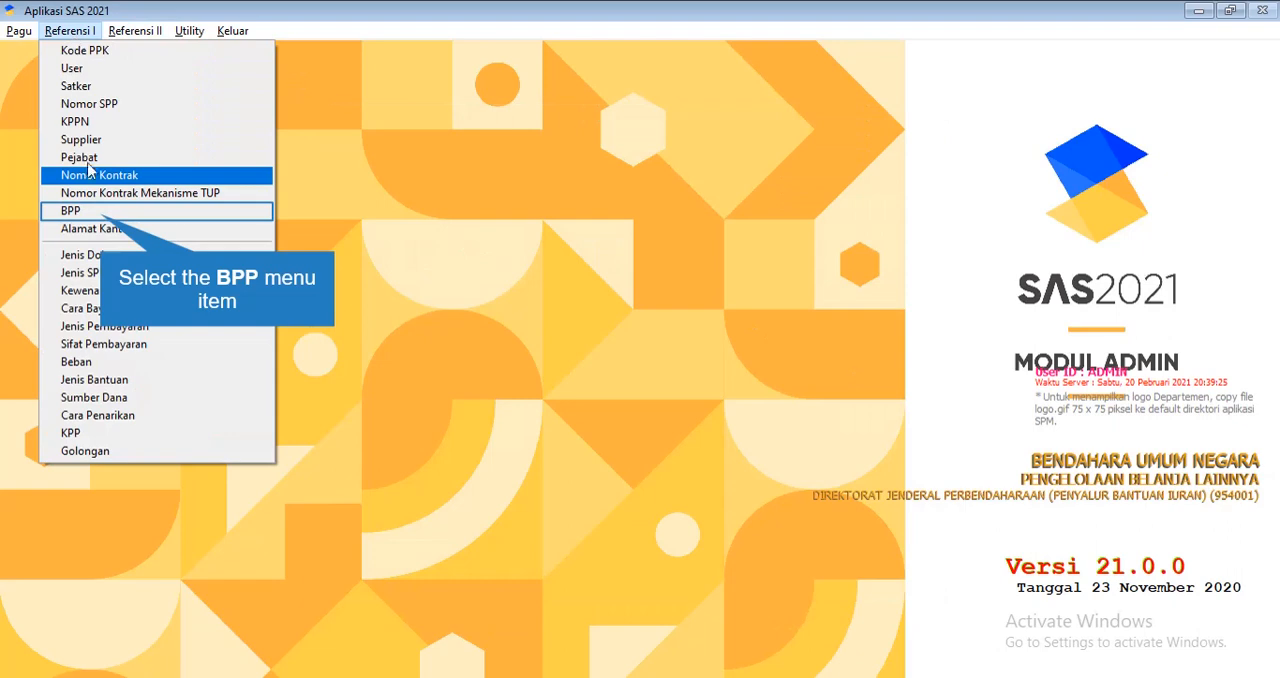
click(102, 216)
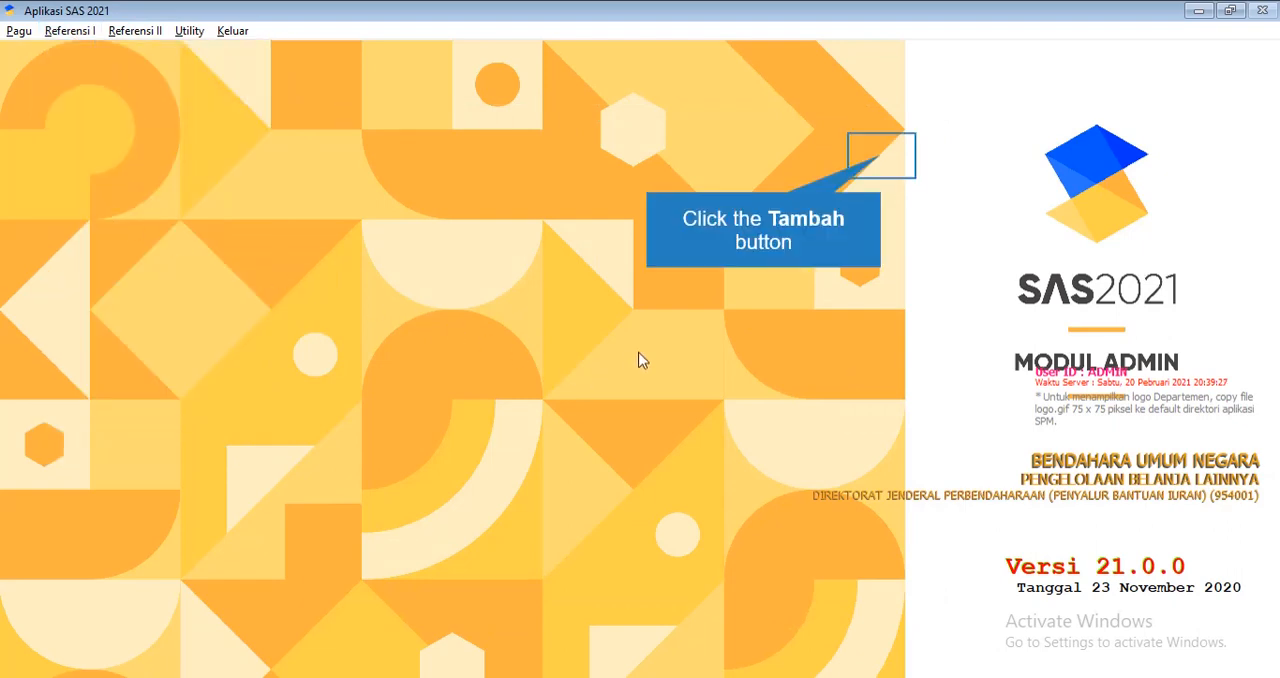
click(882, 157)
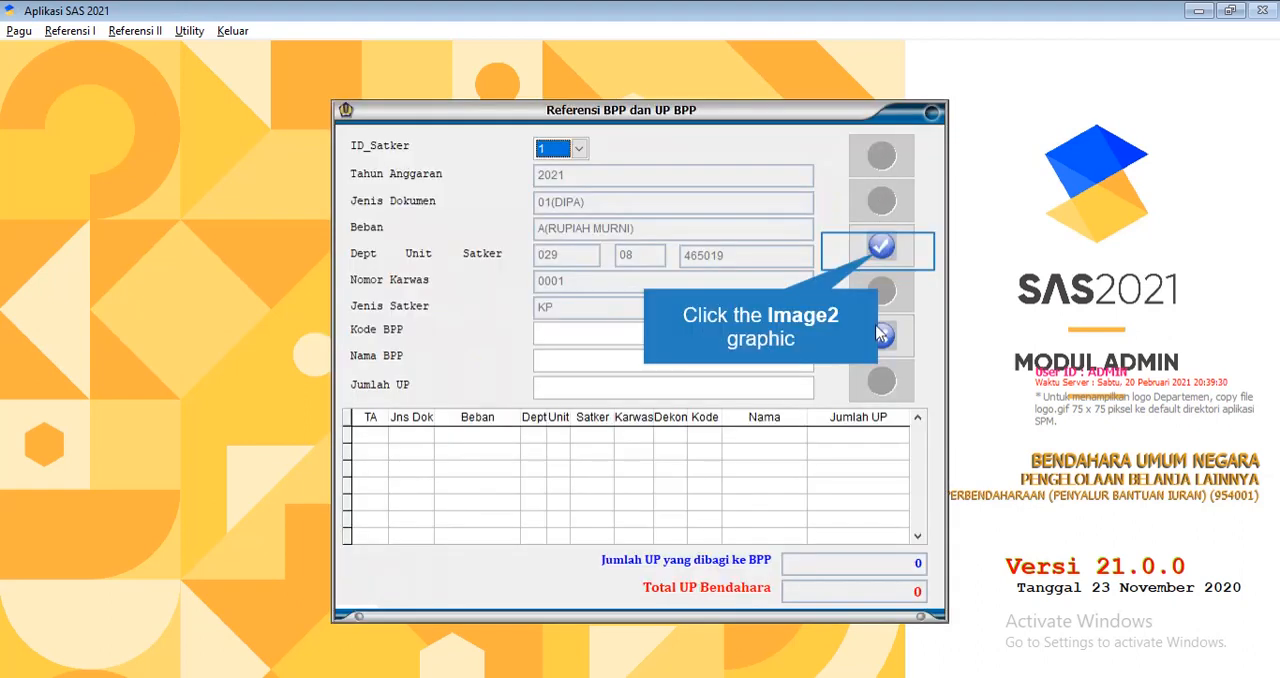
click(881, 250)
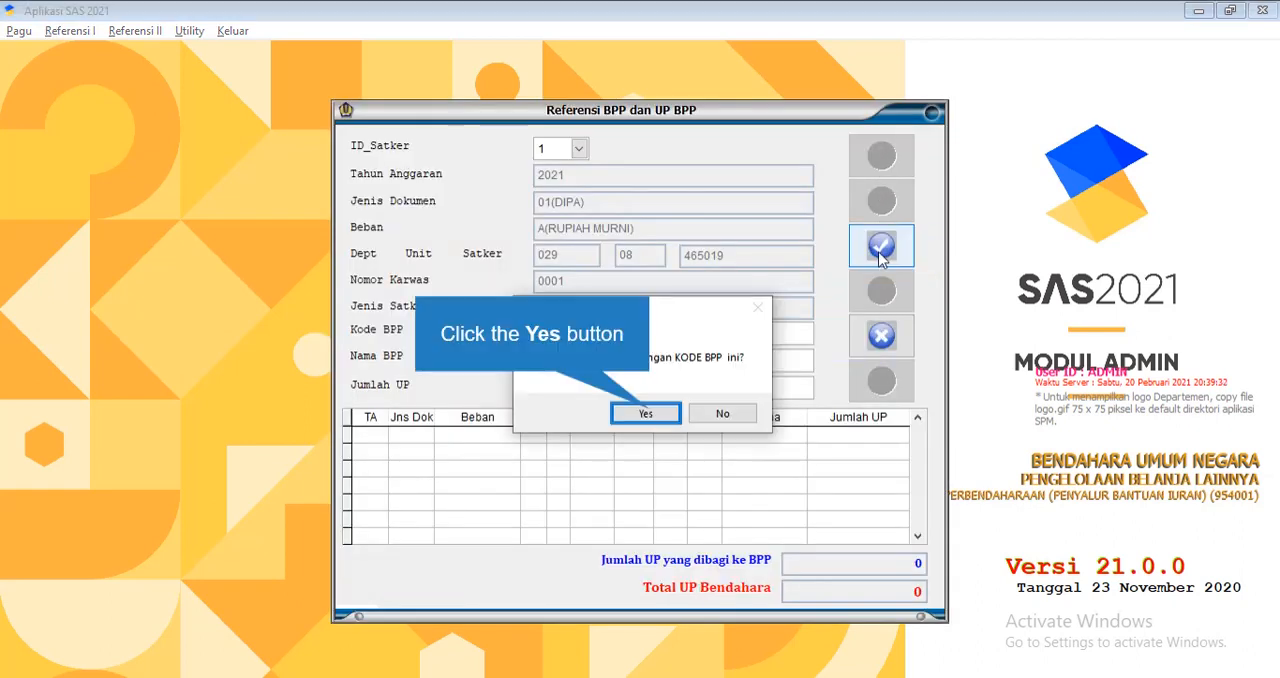
click(668, 412)
click(693, 415)
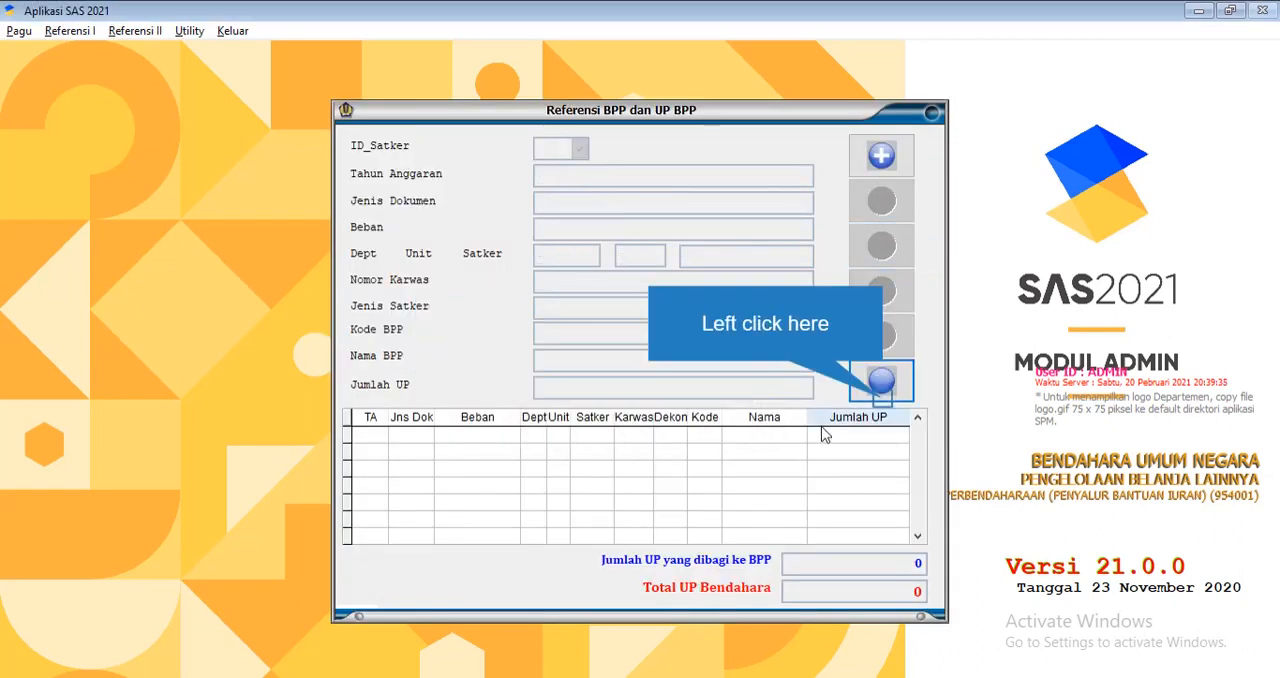
click(880, 381)
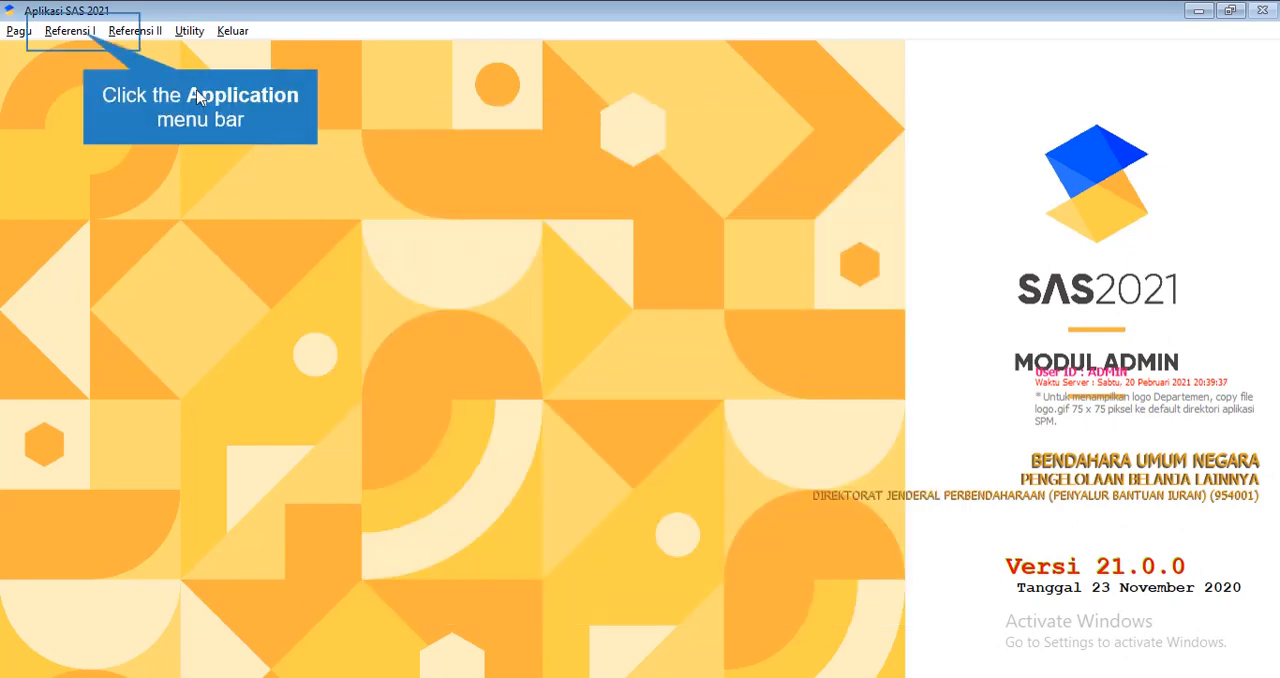
Reopen the user reference and start a new record with the user name lpj
click(70, 31)
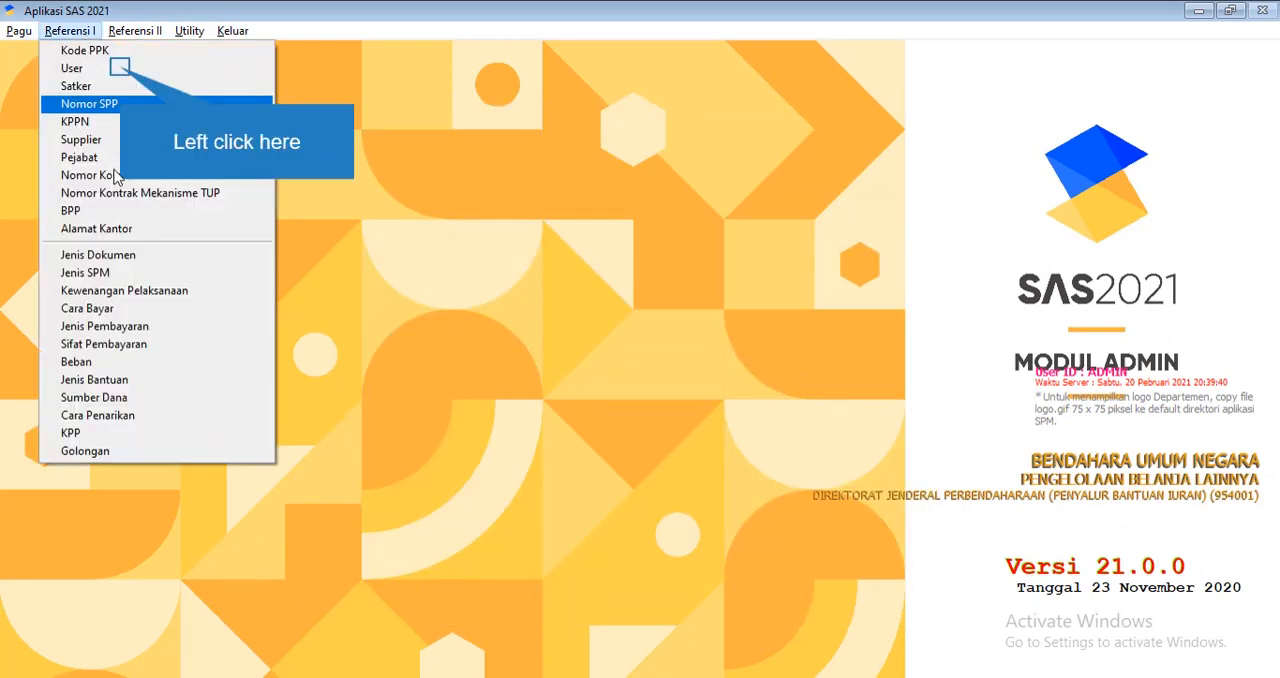
click(120, 68)
click(488, 455)
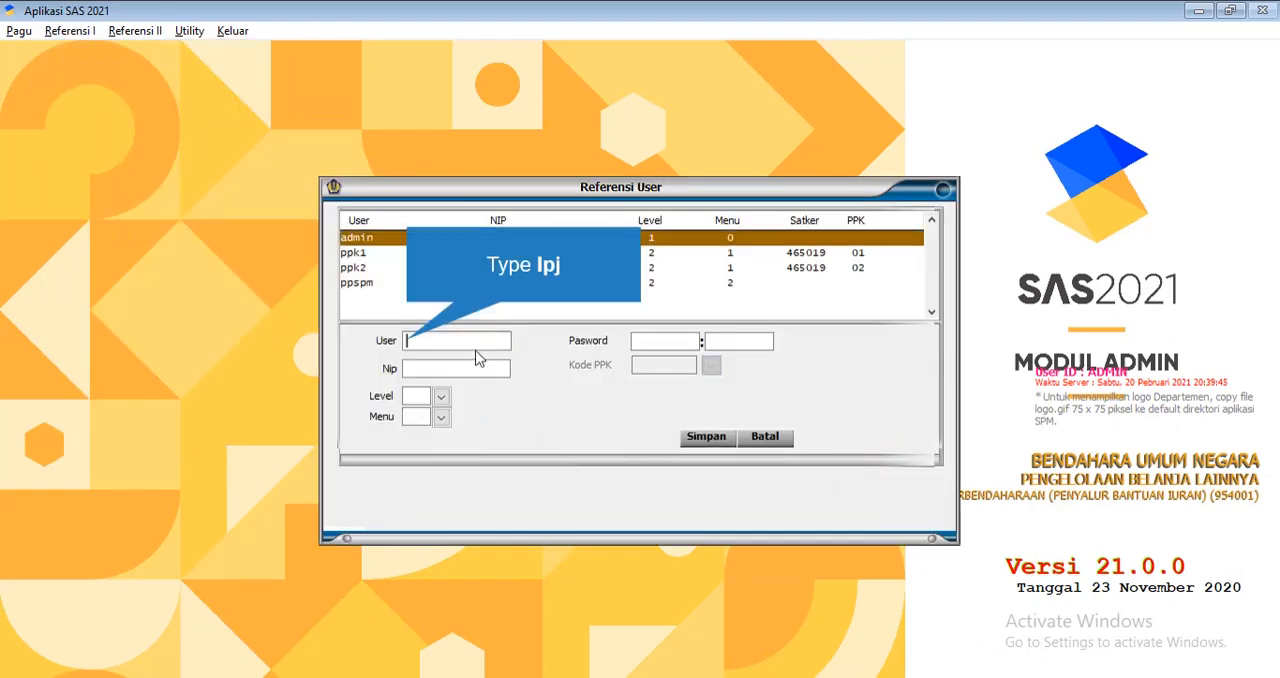
text(lpj)
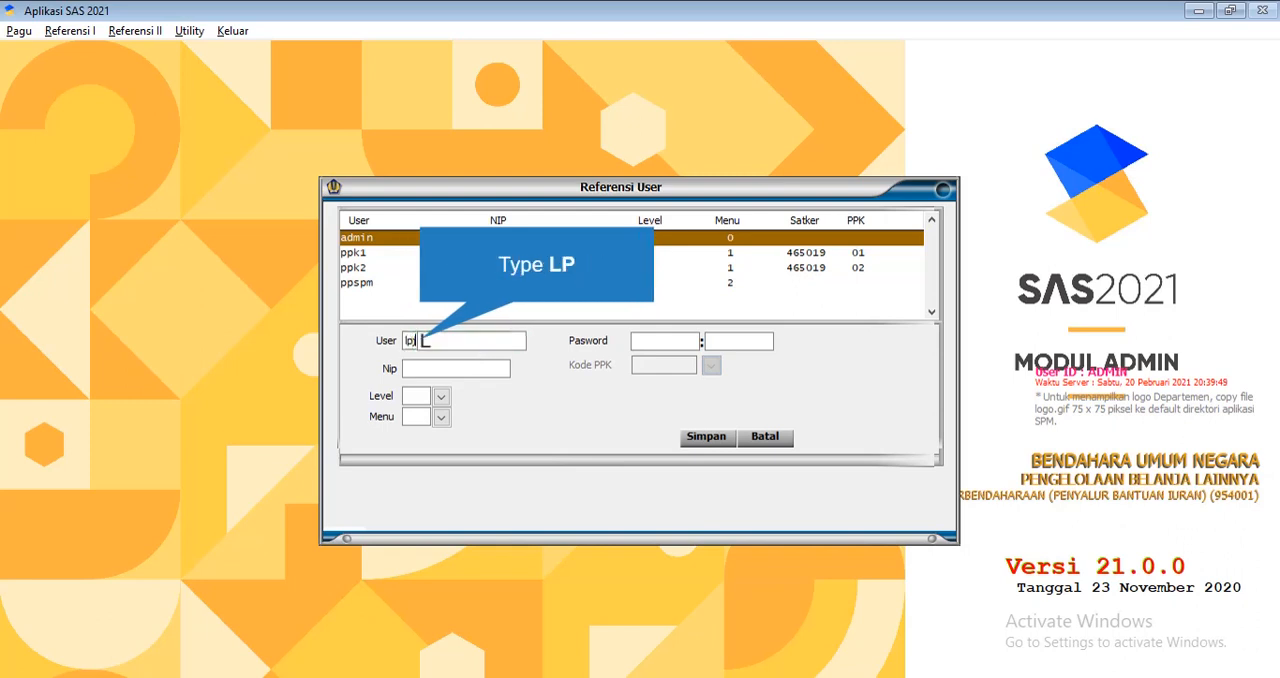
text(LP)
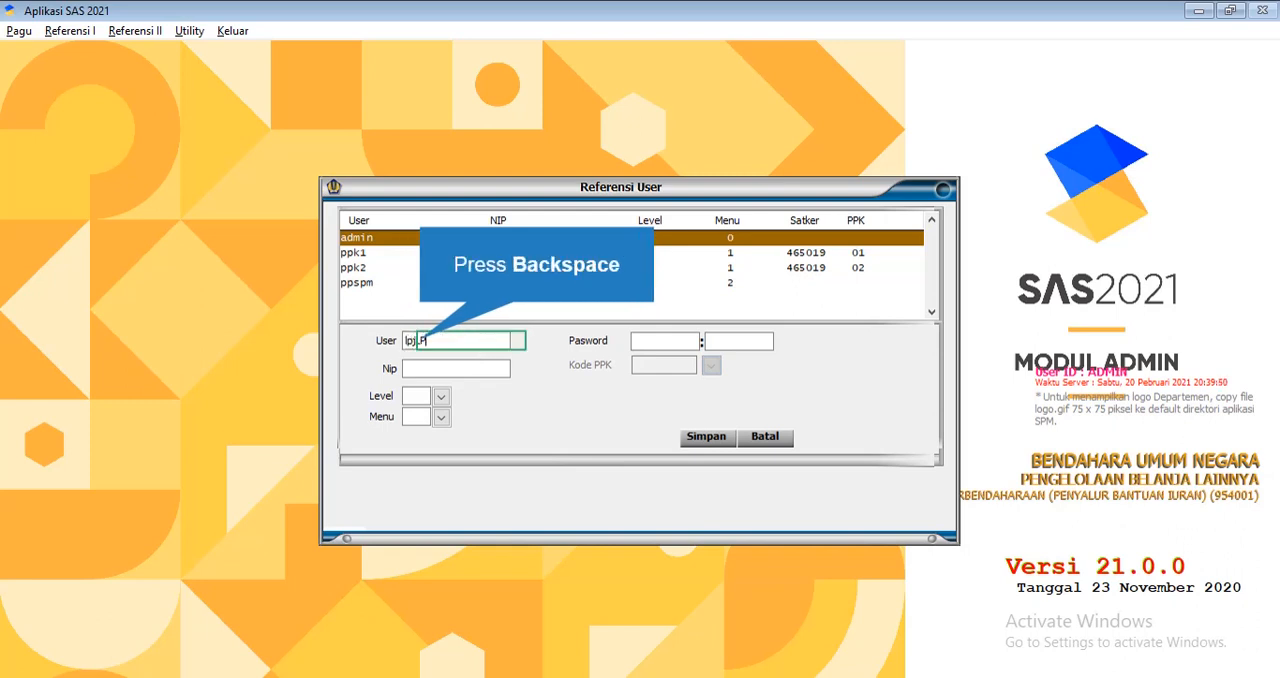
key(BackSpace)
key(BackSpace)
Enter the account password for the lpj user in both password fields
click(638, 345)
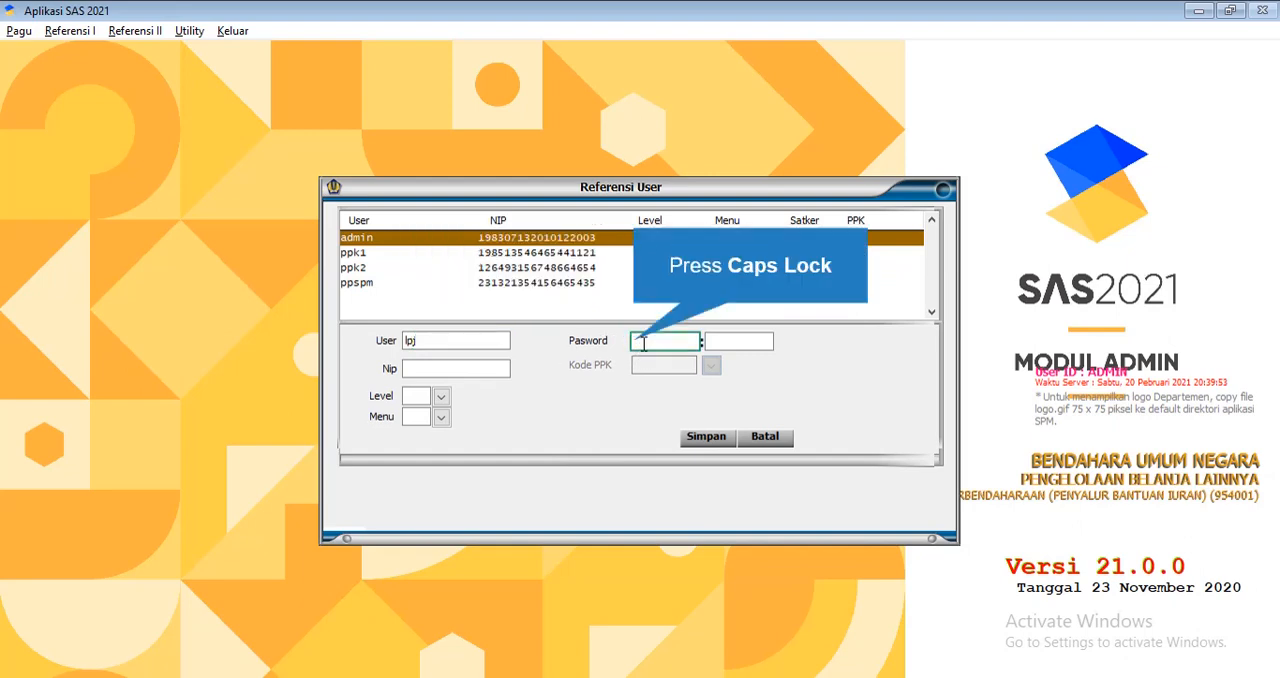
key(Caps_Lock)
text(lpj)
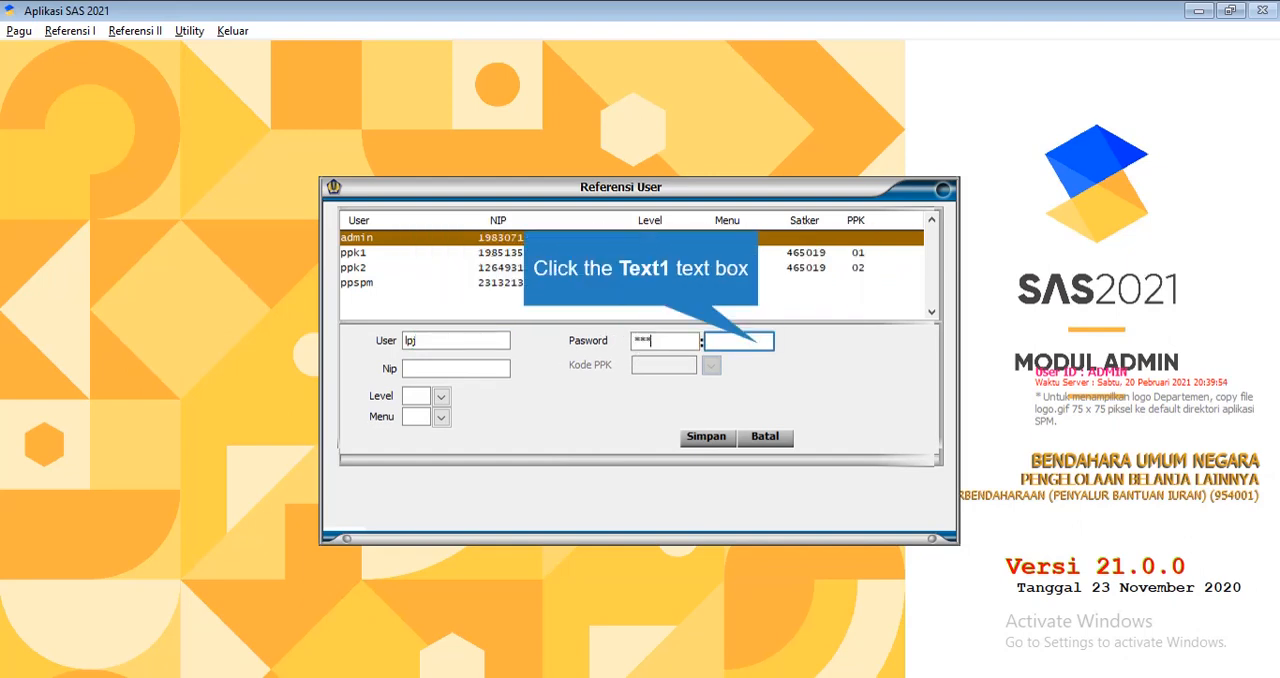
click(760, 343)
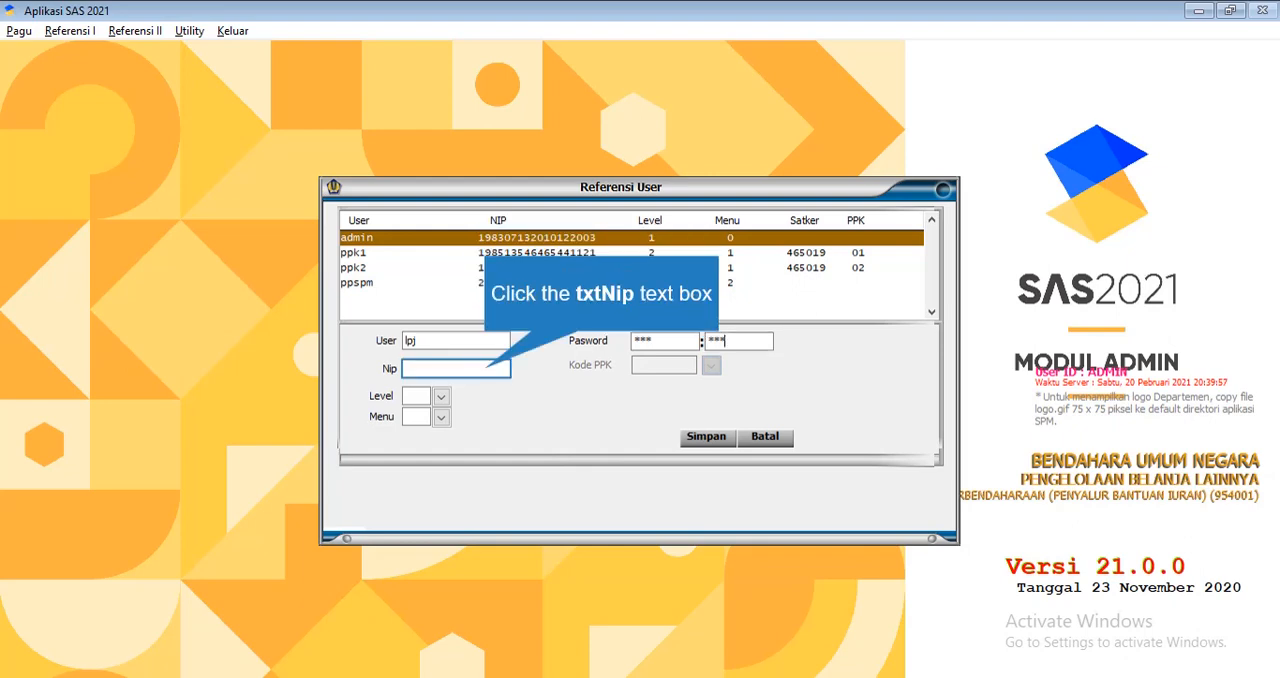
Enter the employee identification number in the Nip field of the lpj record
click(488, 369)
text(121313)
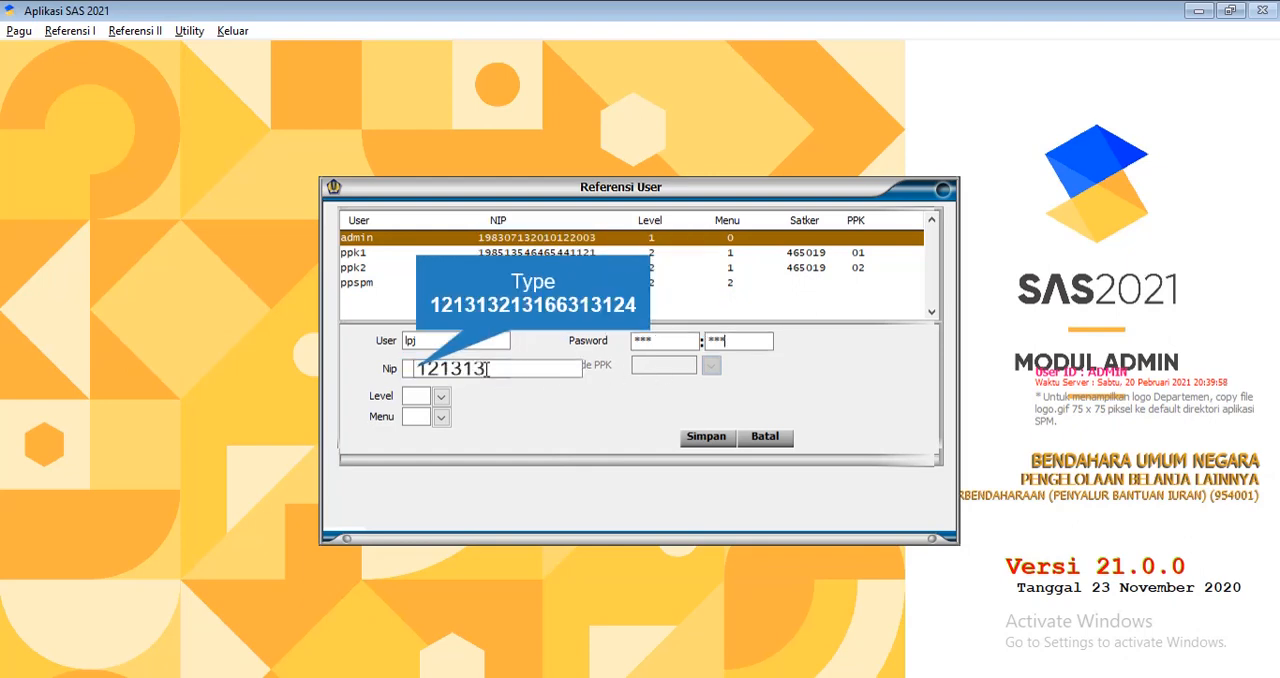
text(21316631)
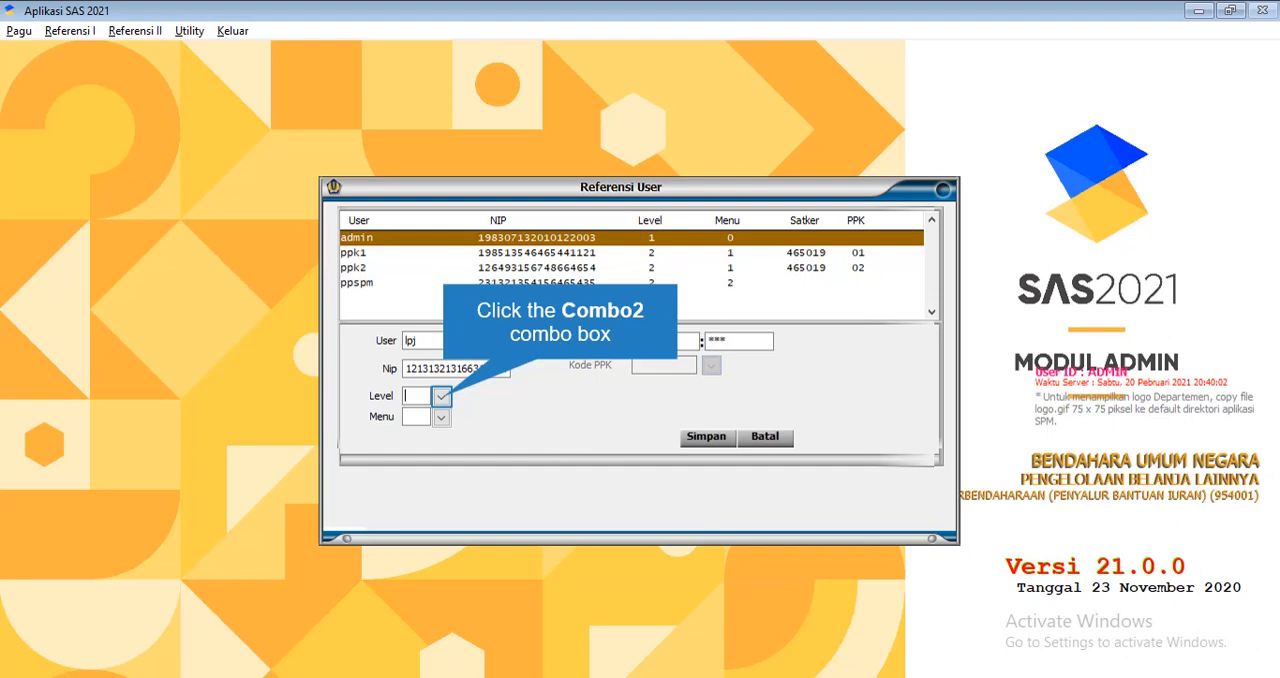
Try to save the lpj user with level 2 OPERATOR and menu 4 BENDAHARA PENGELUARAN, and discard the record
click(442, 397)
click(456, 431)
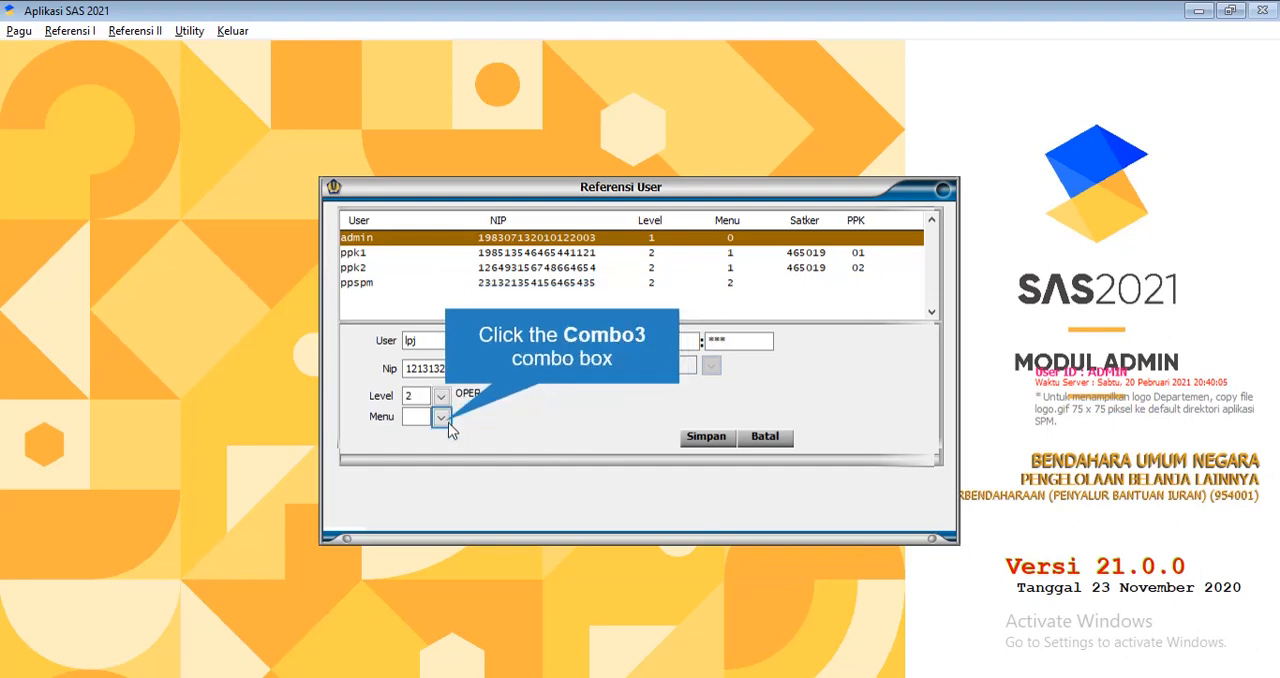
click(441, 417)
click(464, 487)
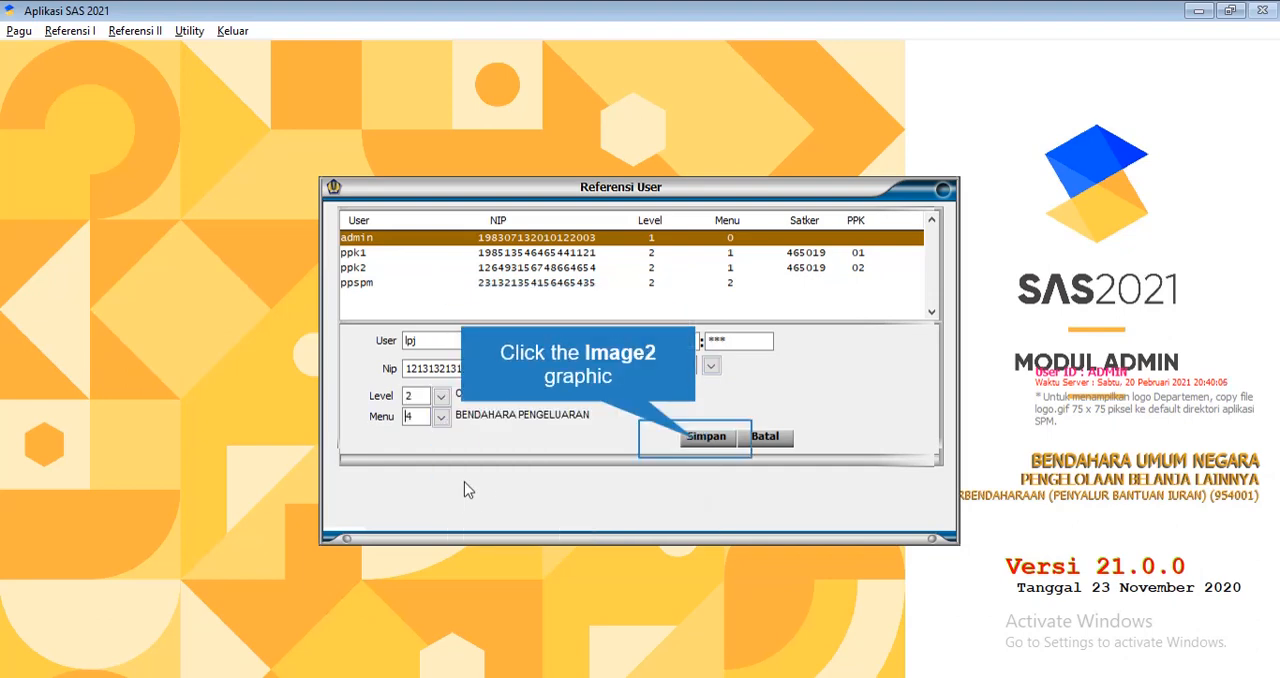
click(664, 447)
click(763, 402)
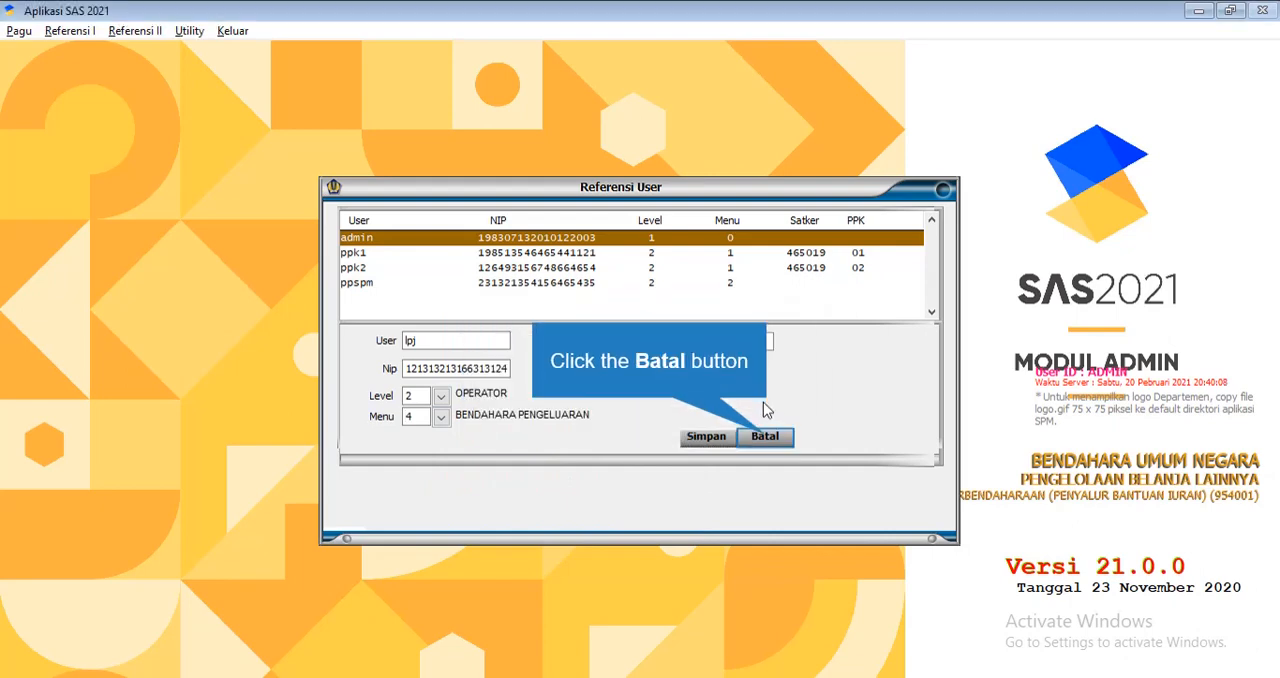
click(765, 436)
click(688, 351)
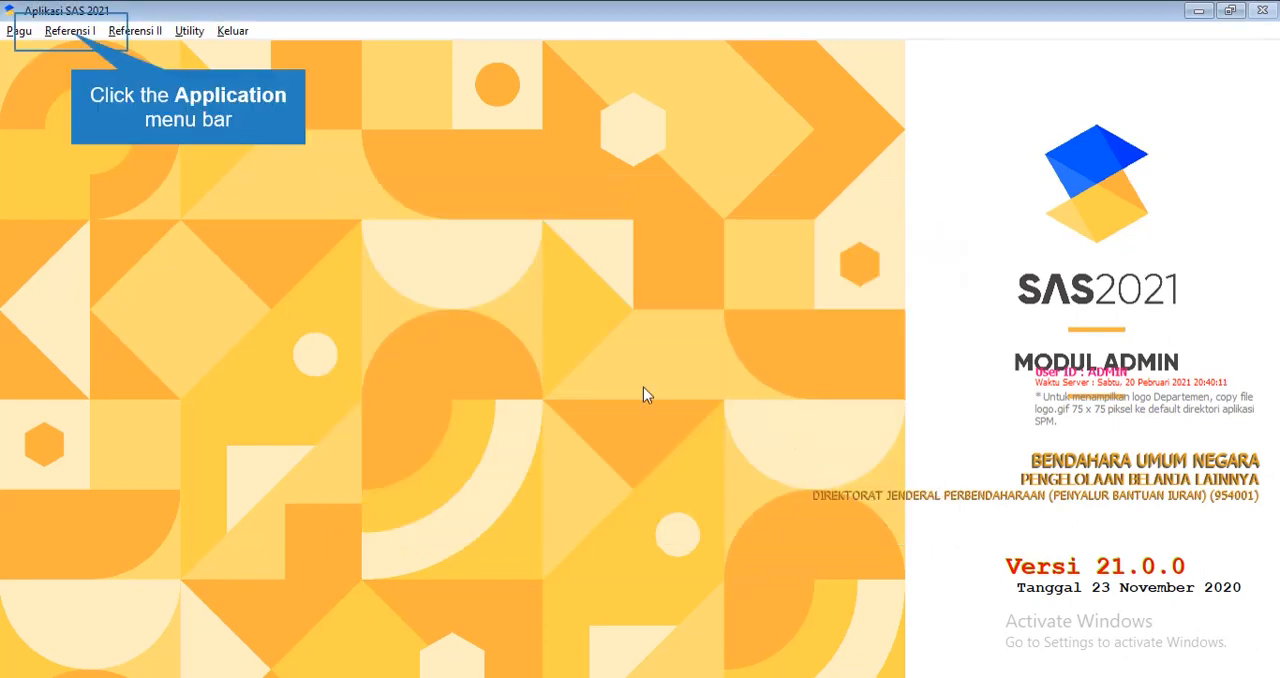
Reopen the BPP reference and try to save a new record for ID_Satker 1 with no Kode BPP
click(79, 36)
click(104, 208)
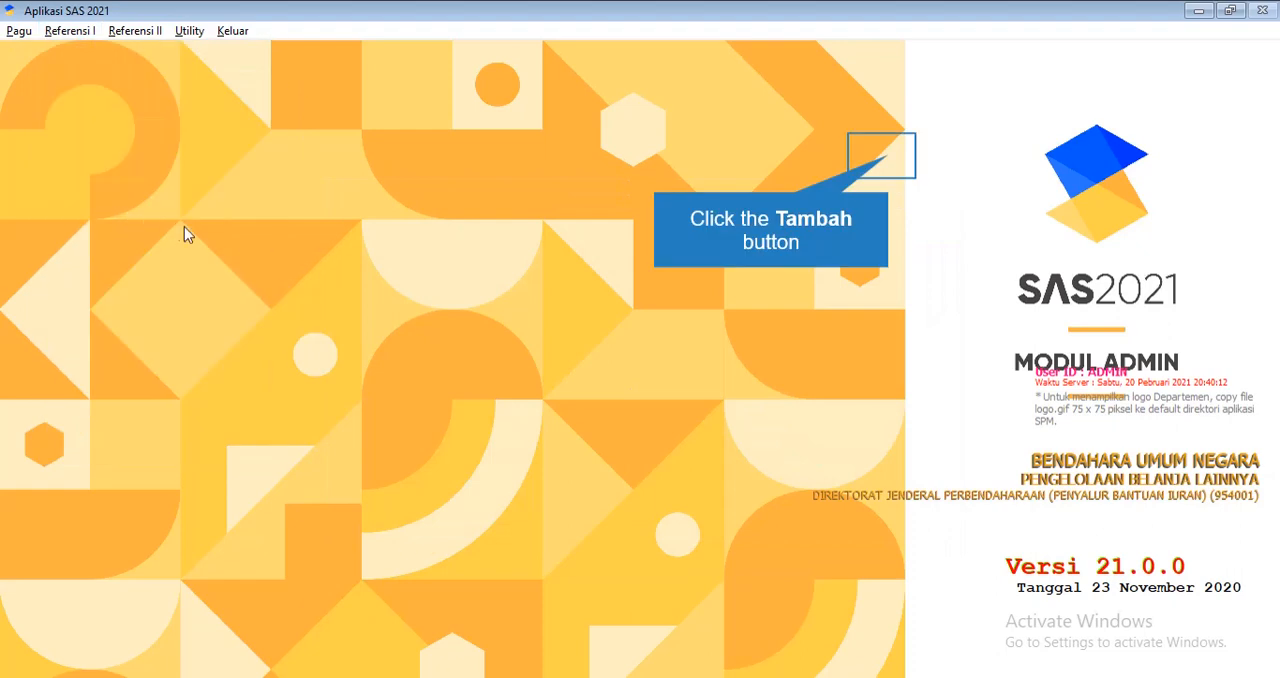
click(900, 160)
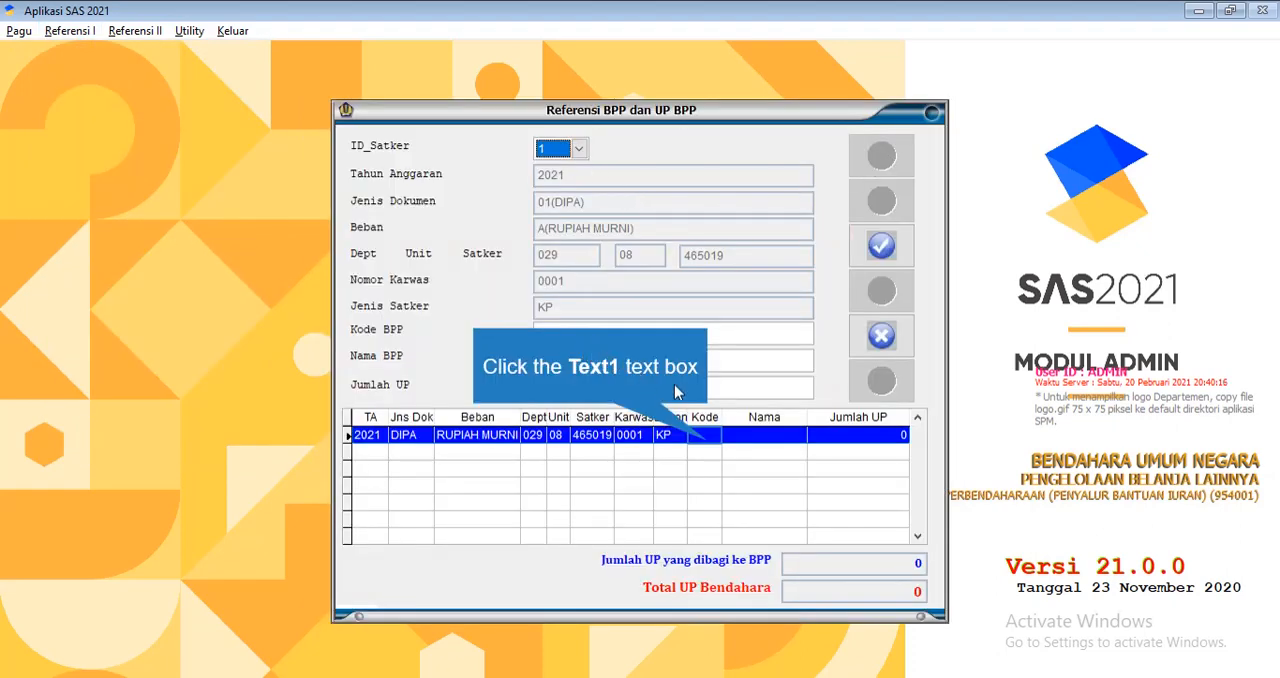
click(714, 436)
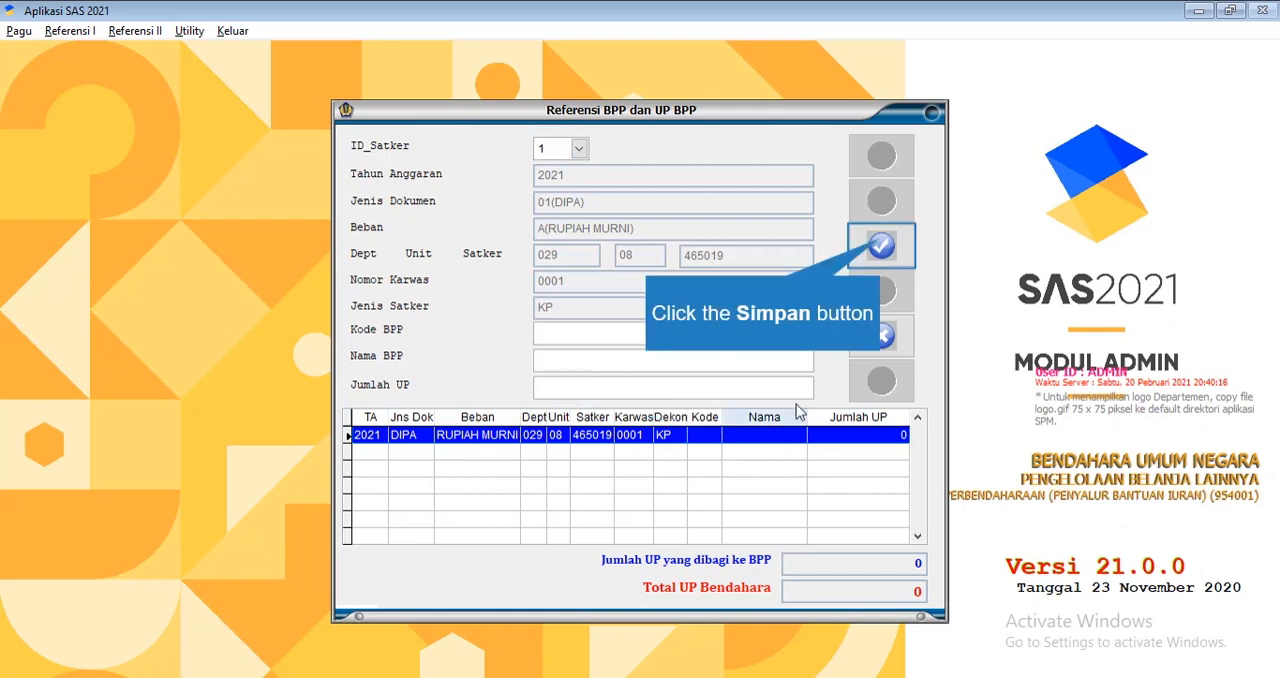
click(881, 247)
click(689, 406)
Choose ID_Satker 2 and enter 002 as the Kode BPP of the new BPP record
click(578, 148)
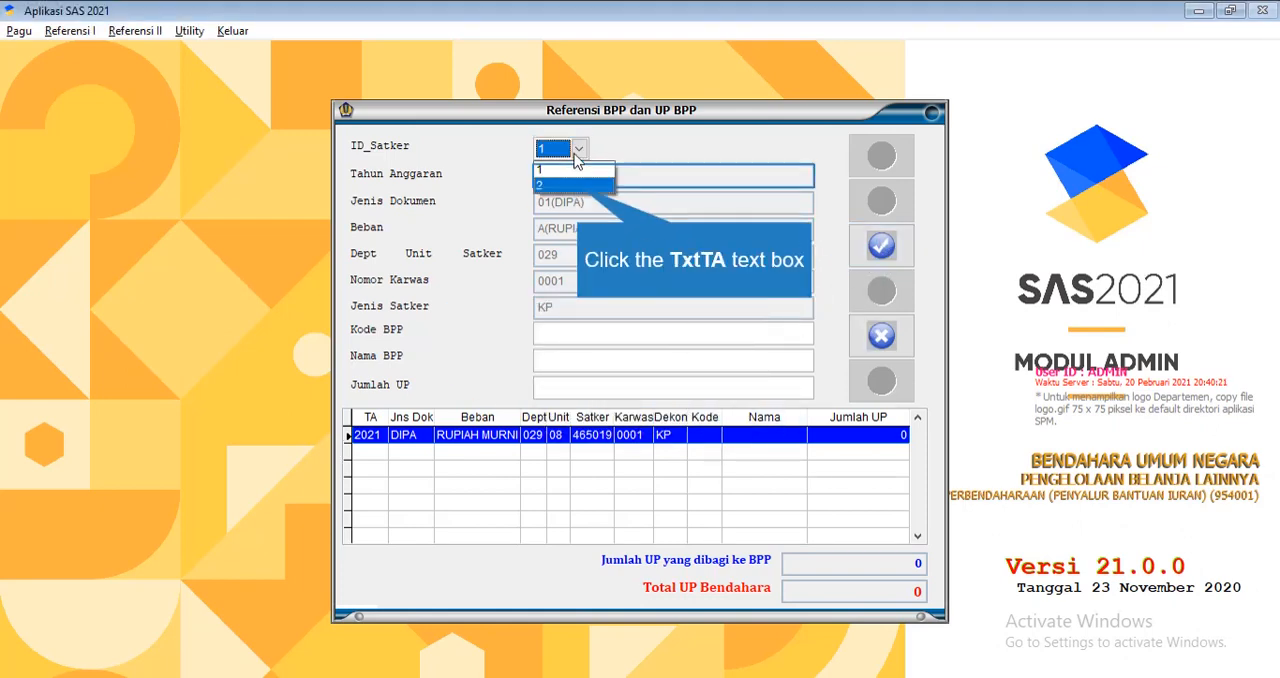
click(560, 180)
click(881, 245)
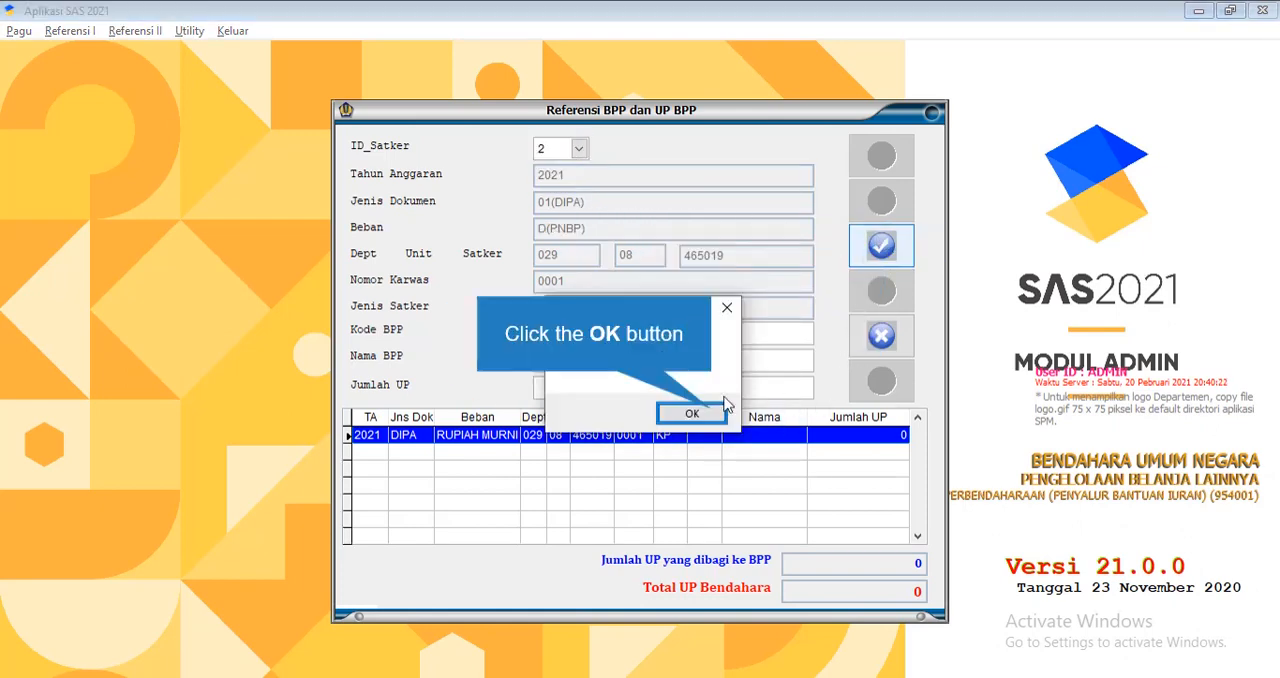
click(689, 333)
text(00)
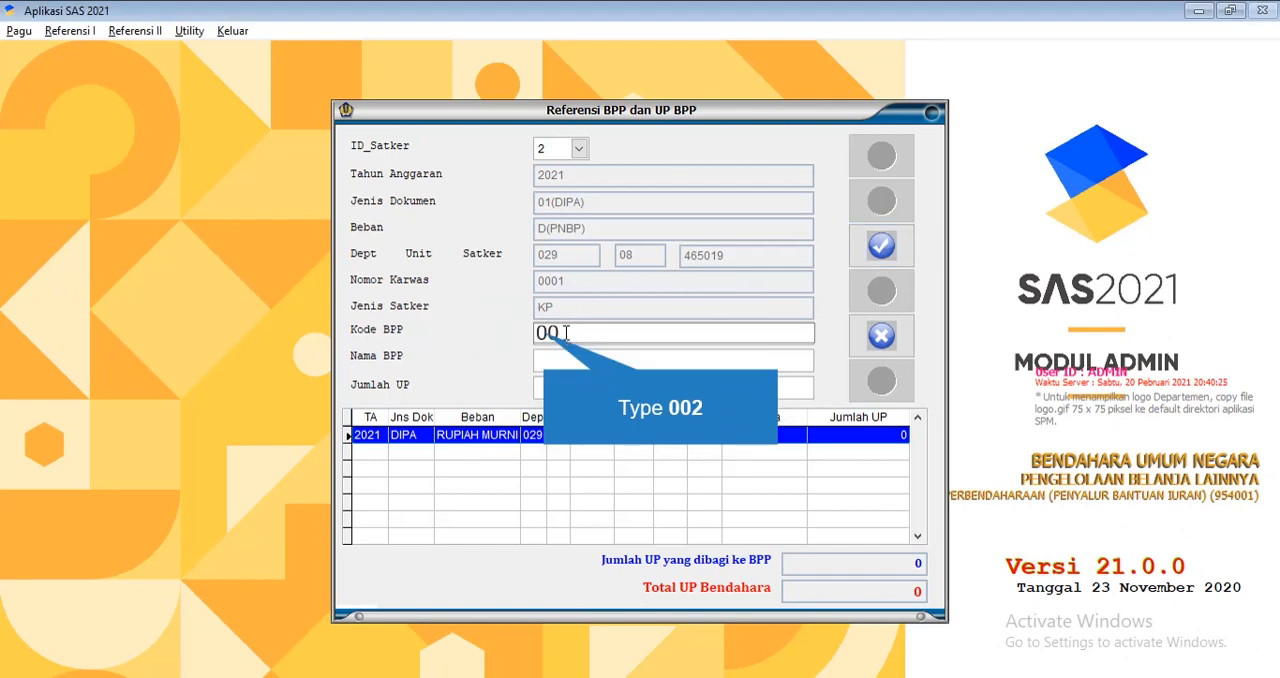
text(2)
key(Tab)
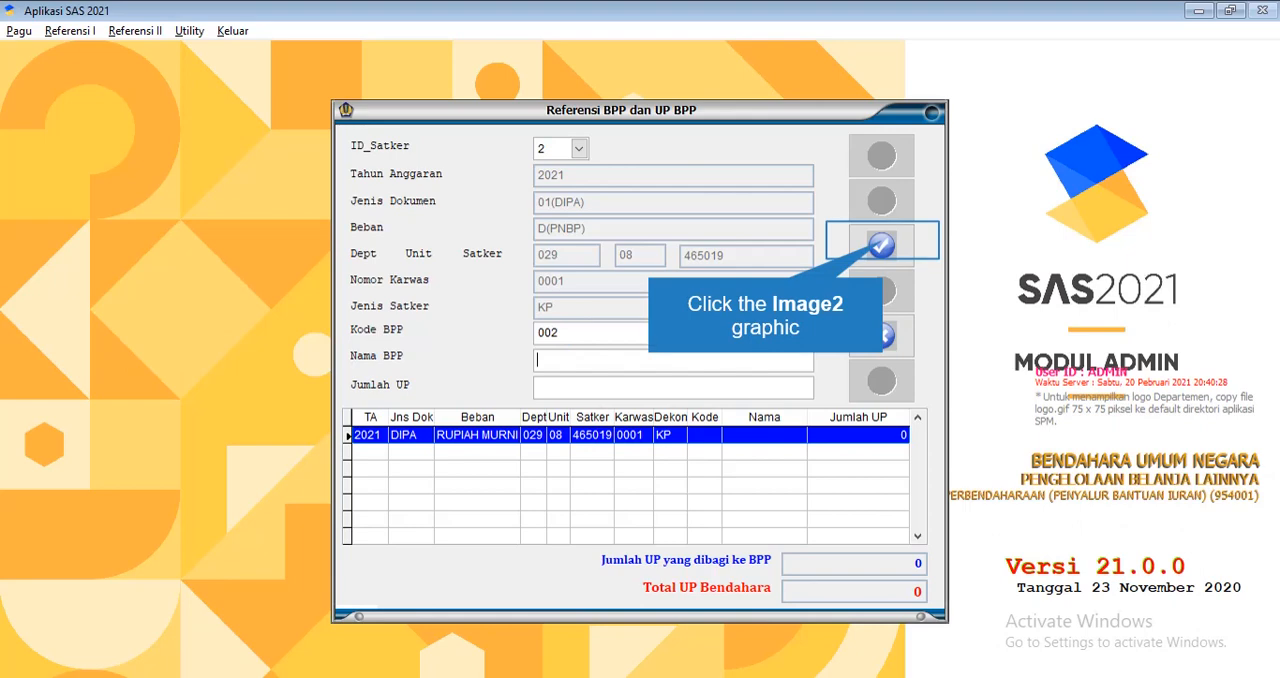
Save the new BPP record and leave the BPP reference
click(883, 248)
click(651, 411)
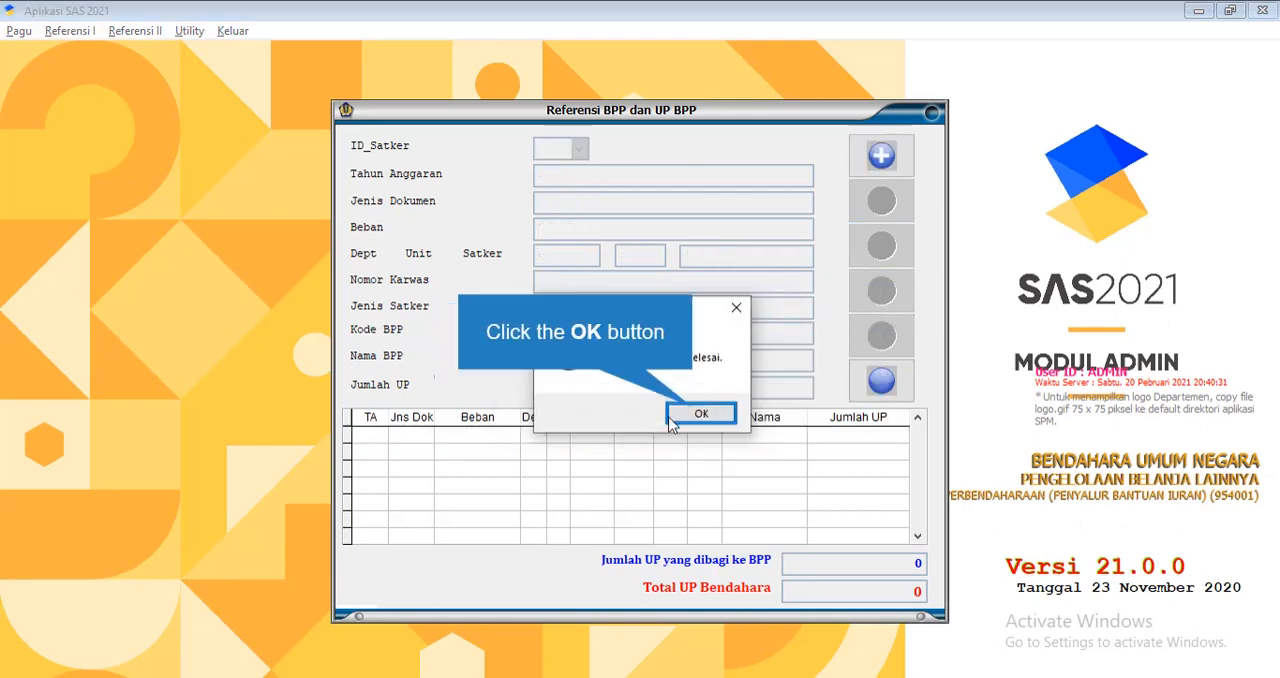
click(700, 414)
click(856, 396)
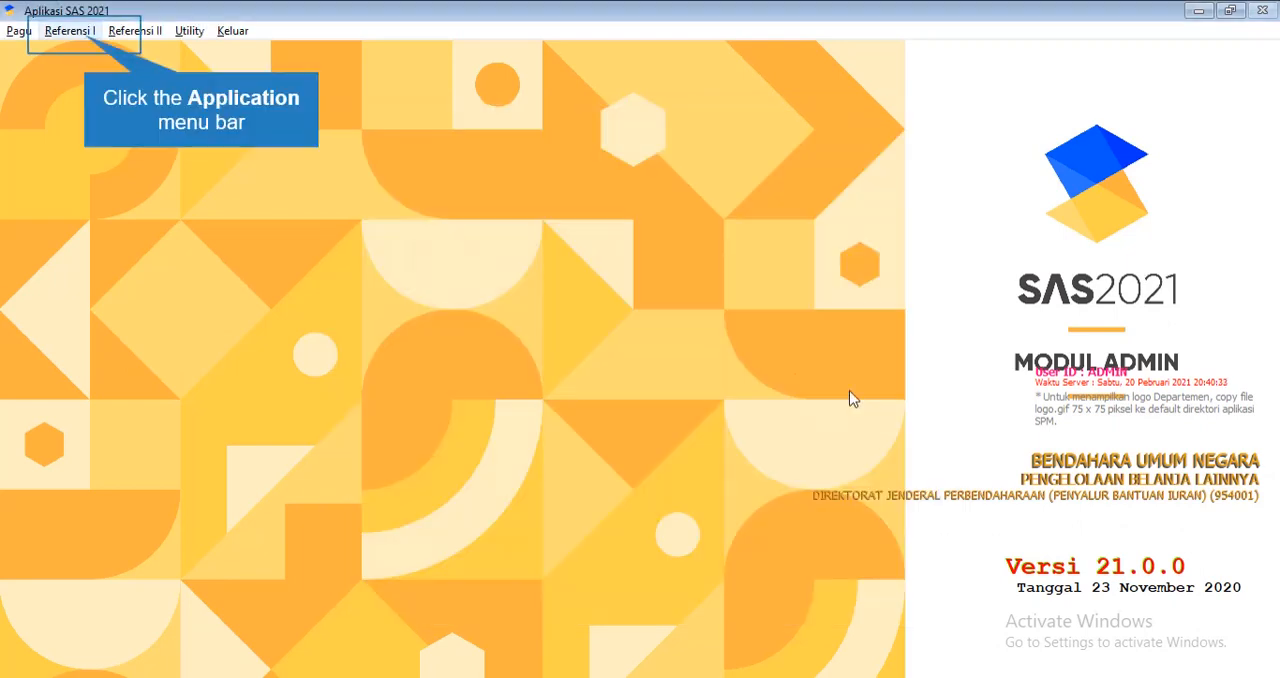
Return to the user reference and start a new record with the user name lpj
click(72, 31)
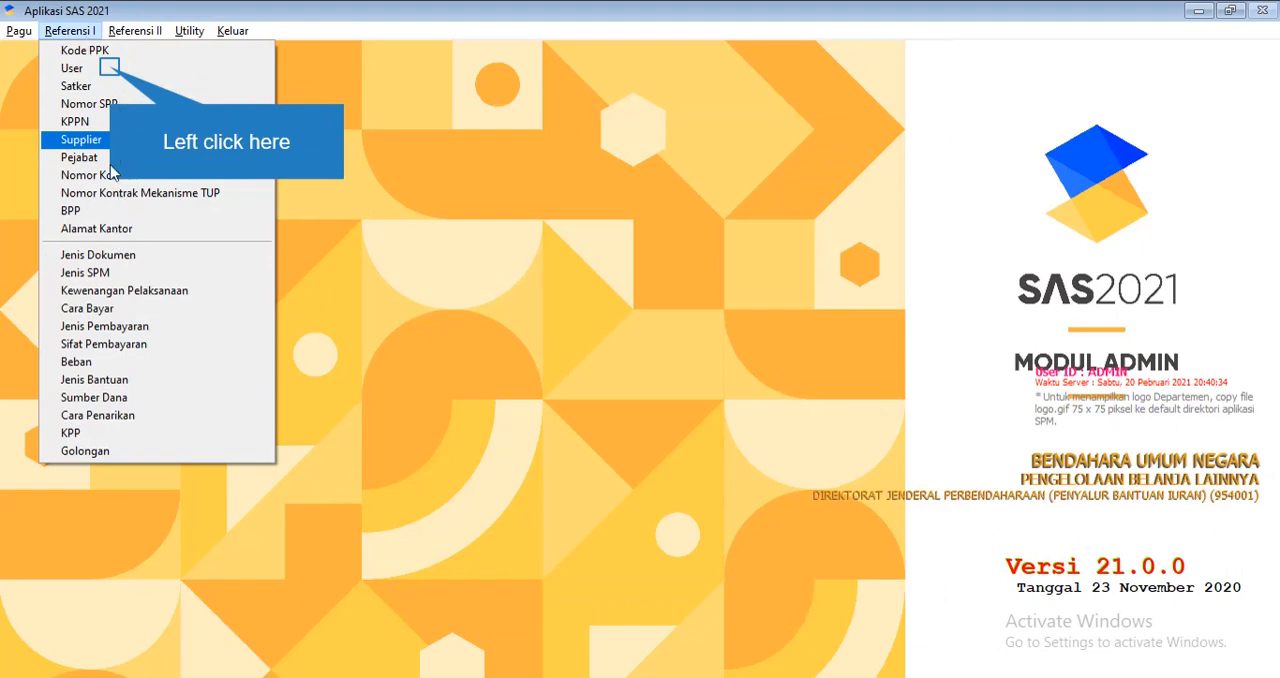
click(100, 68)
click(483, 455)
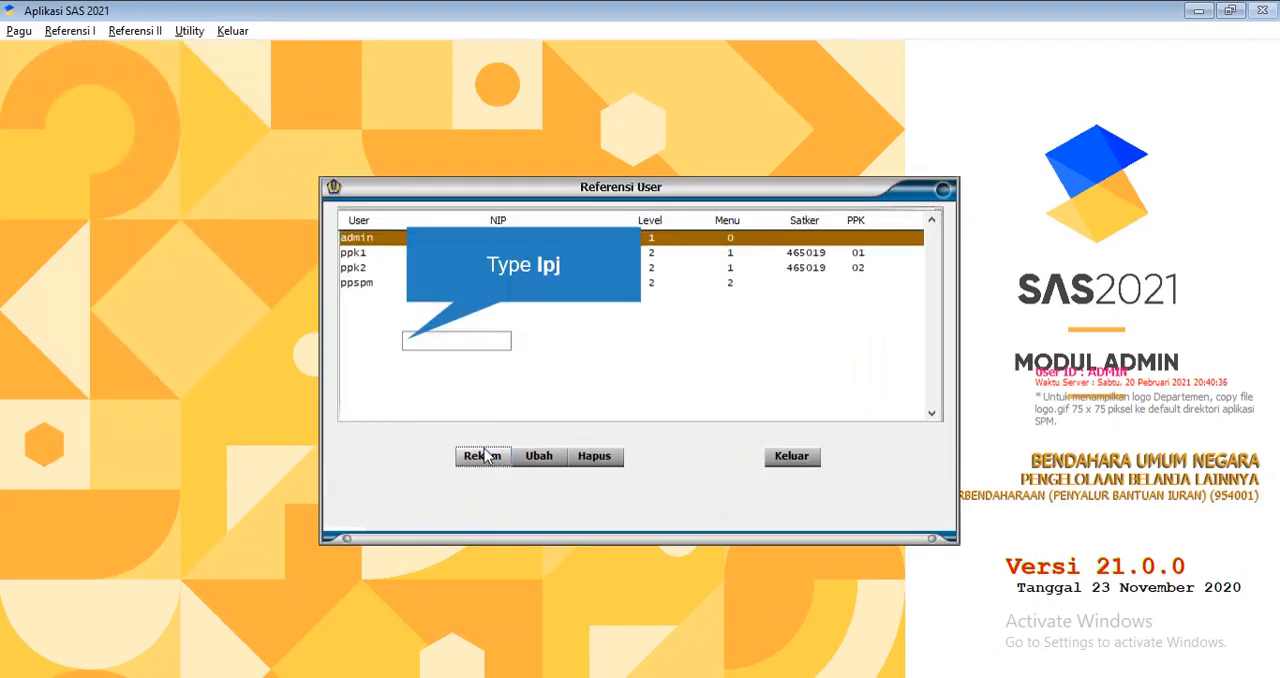
text(lpj)
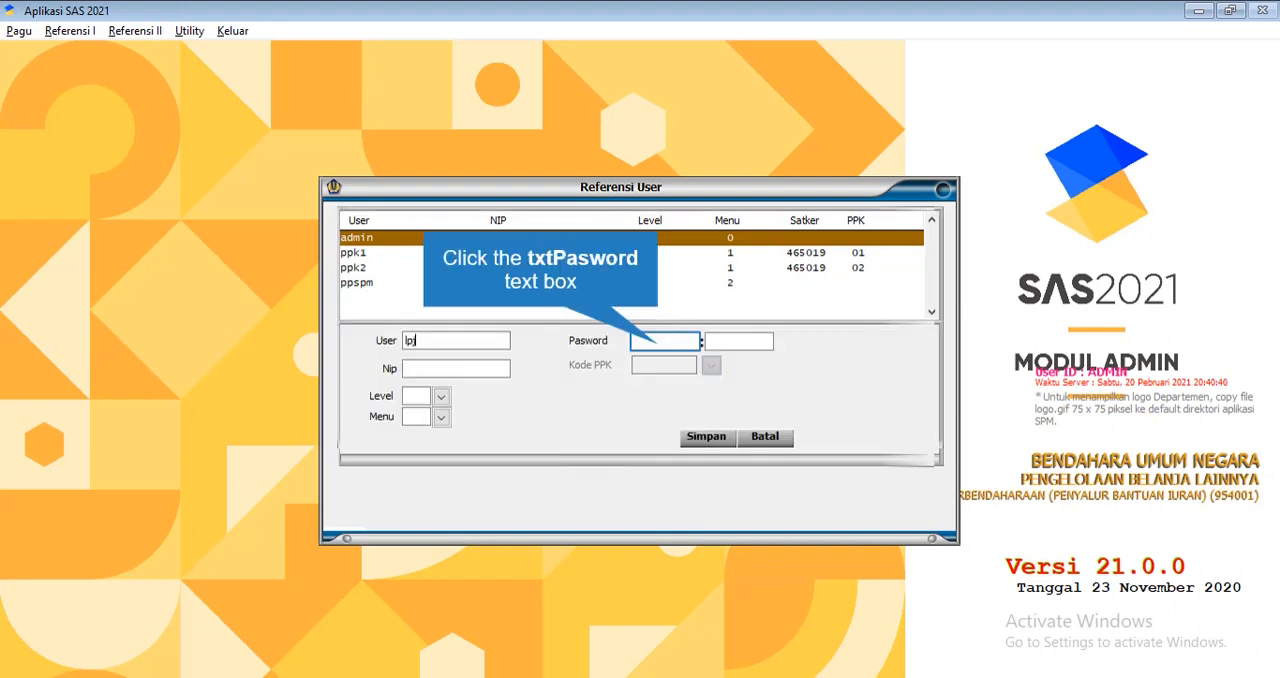
Enter the account password for the lpj user in both password fields
click(660, 342)
text(lpj)
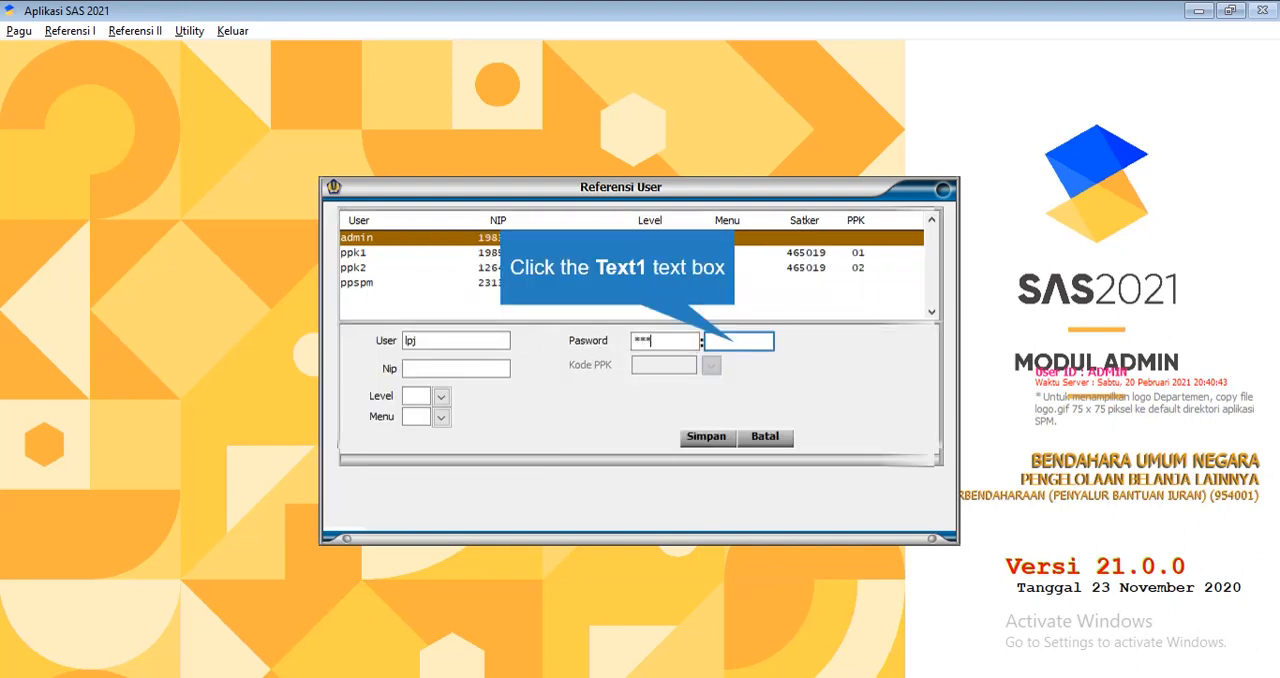
click(736, 343)
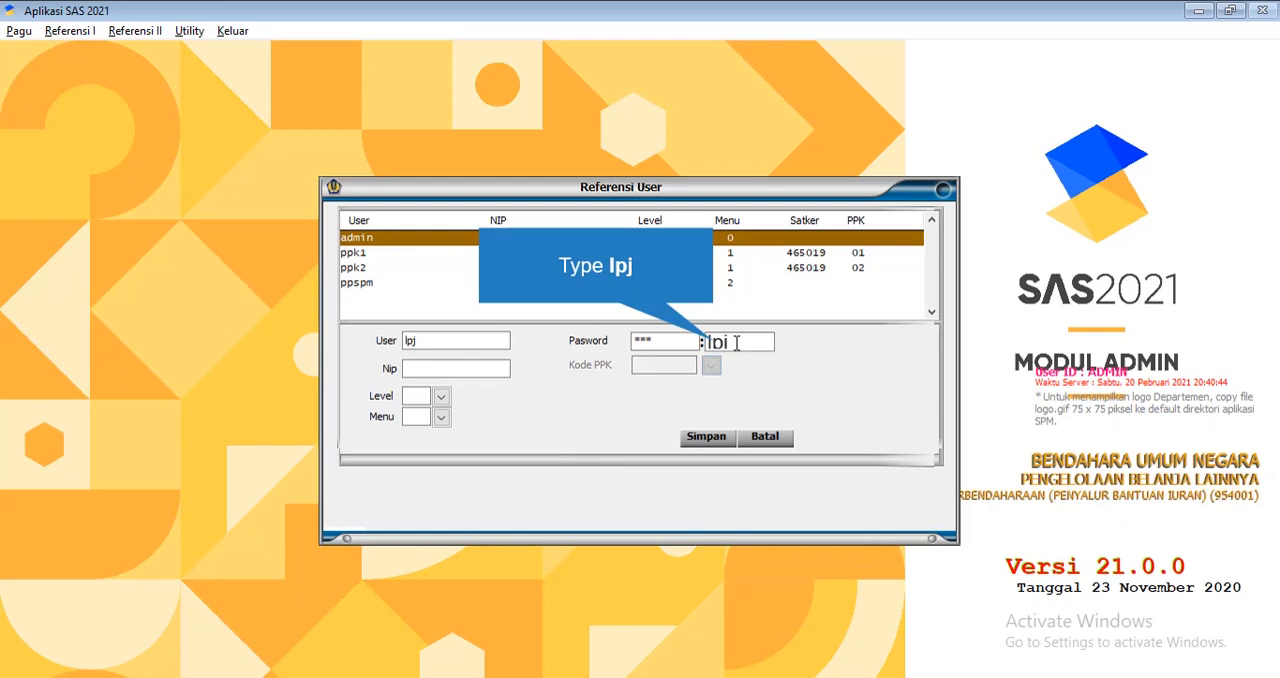
text(lpj)
Fill in the employee identification number for lpj and choose level 2 OPERATOR and menu 4 BENDAHARA PENGELUARAN
click(478, 368)
text(12313213213213)
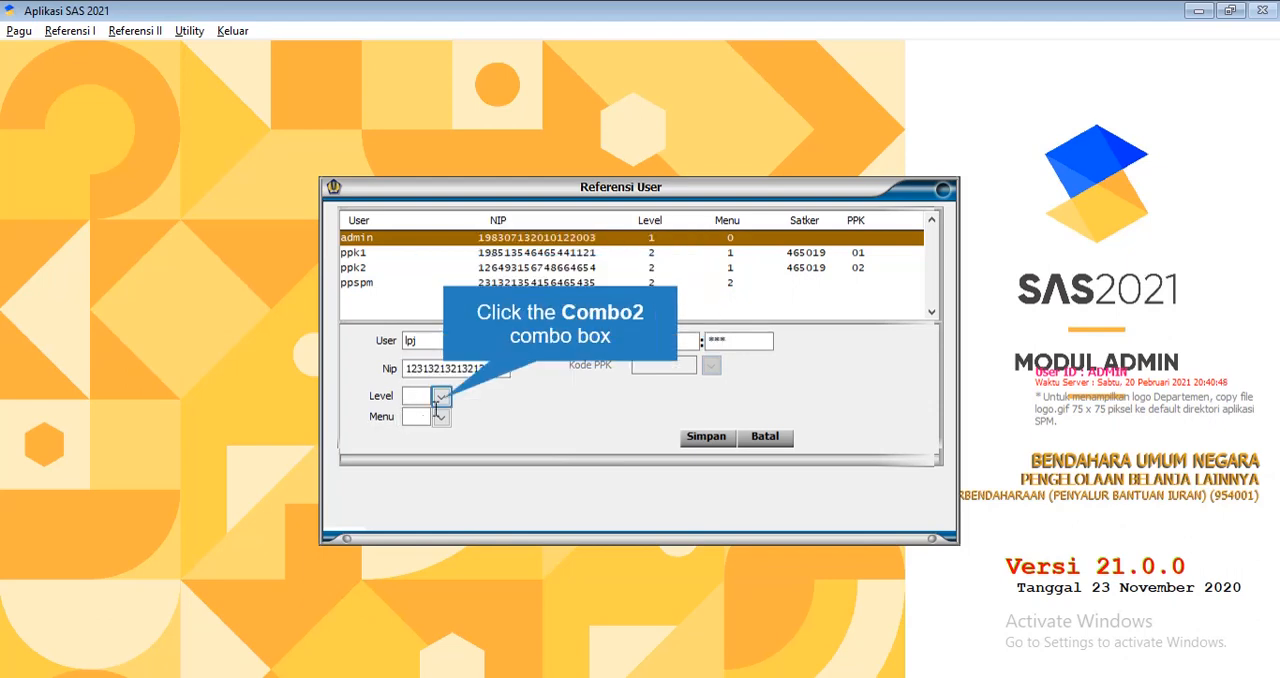
click(441, 396)
click(455, 434)
click(441, 416)
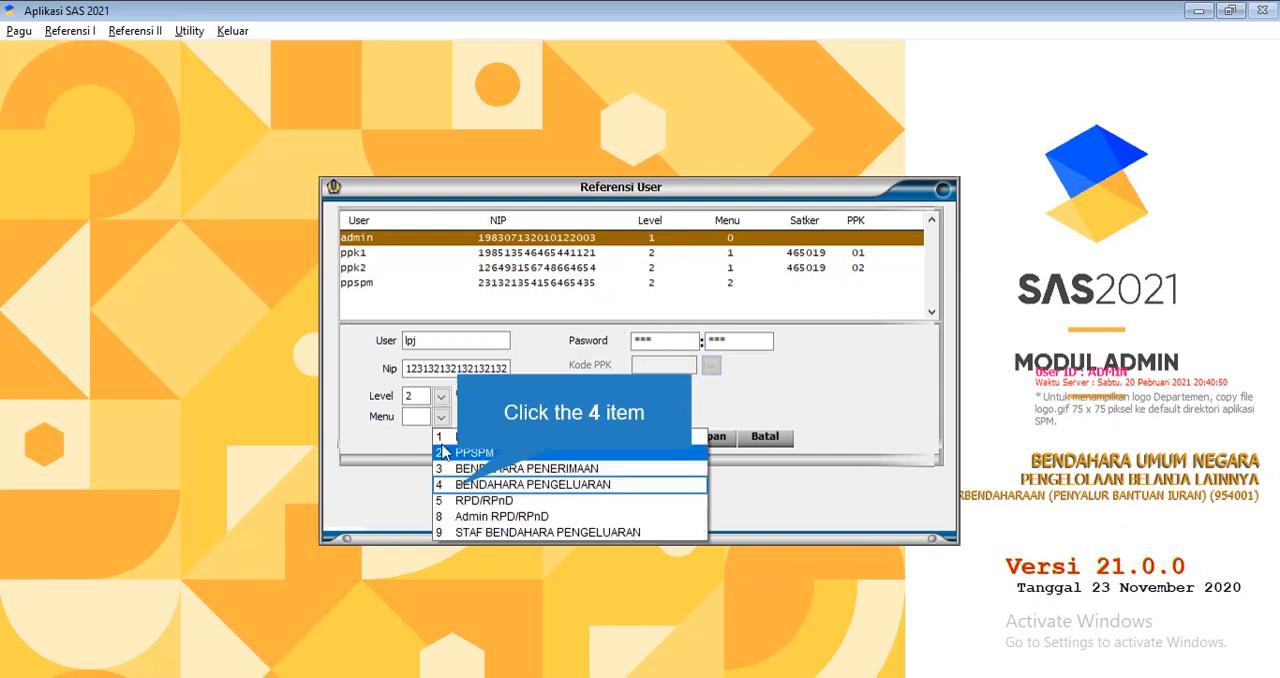
click(462, 484)
Assign a Kode BPP under satker 445372 to the lpj user, save the record, and leave the user reference
click(706, 437)
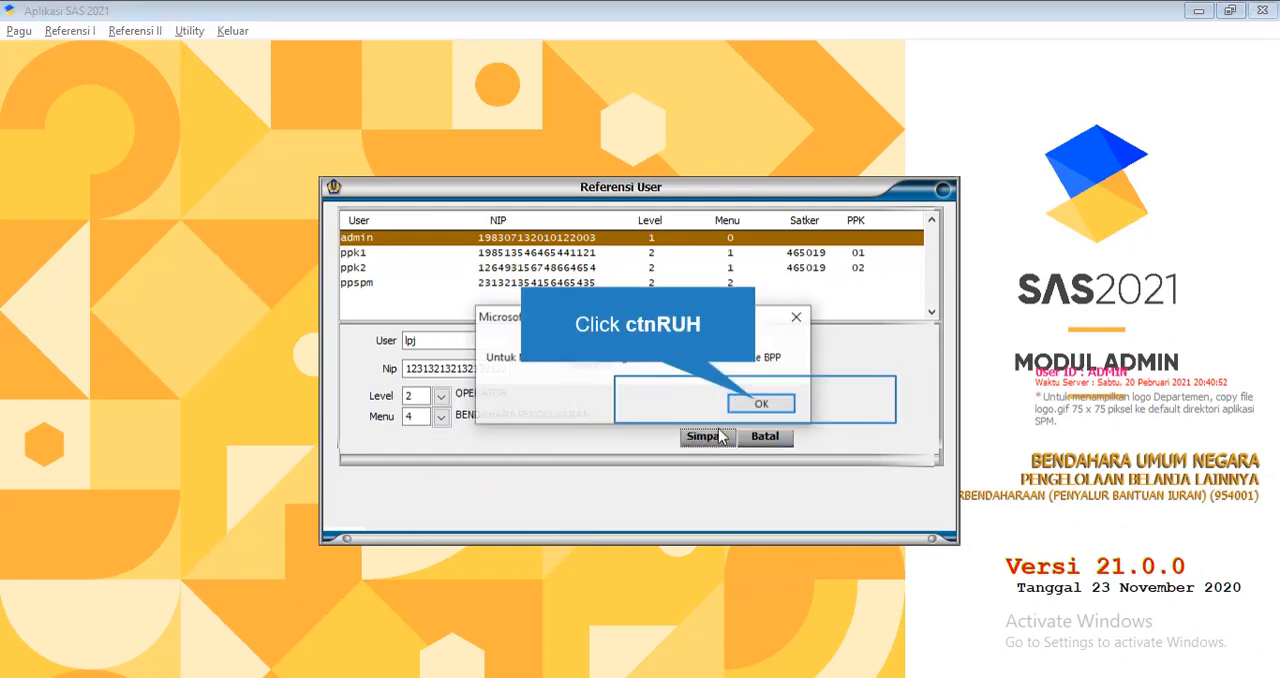
click(760, 405)
double_click(712, 370)
click(711, 366)
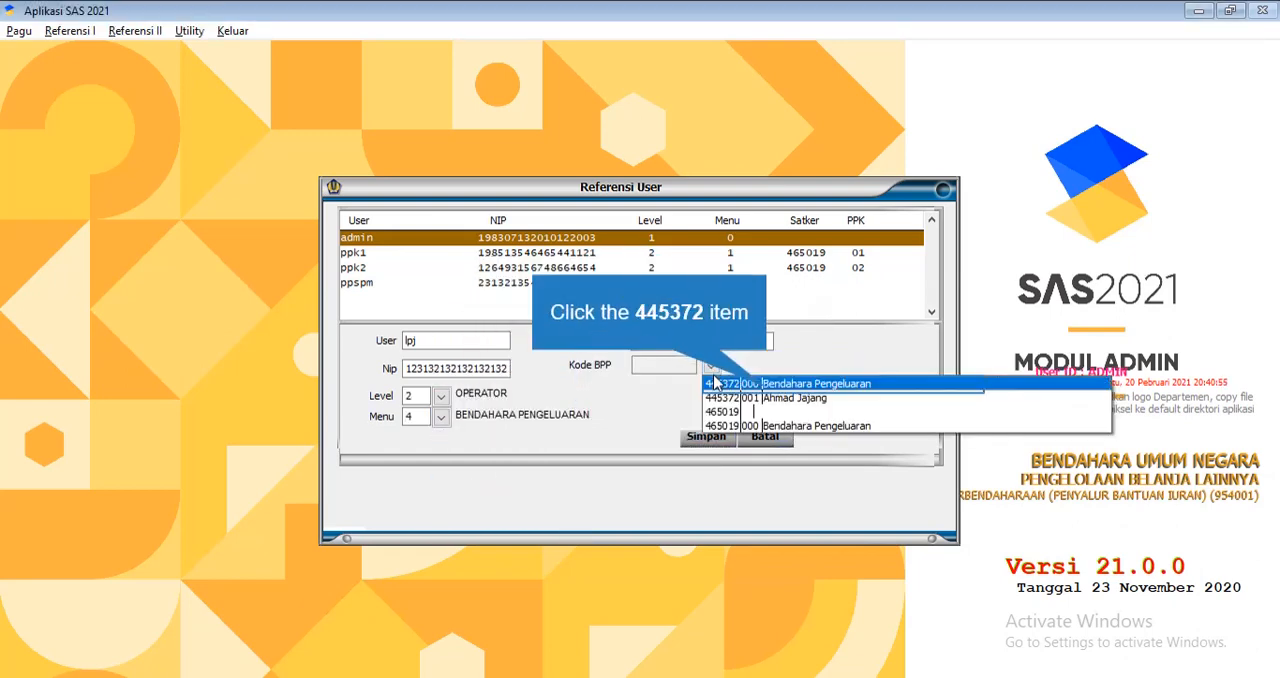
click(767, 394)
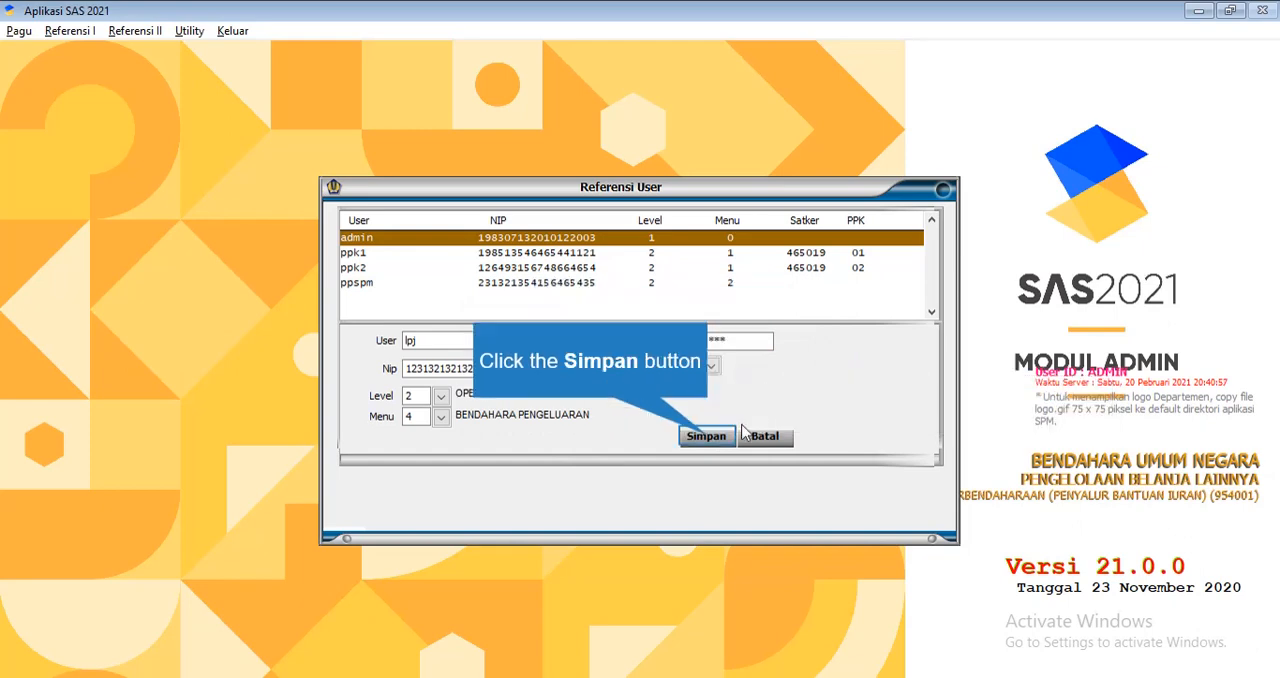
click(709, 439)
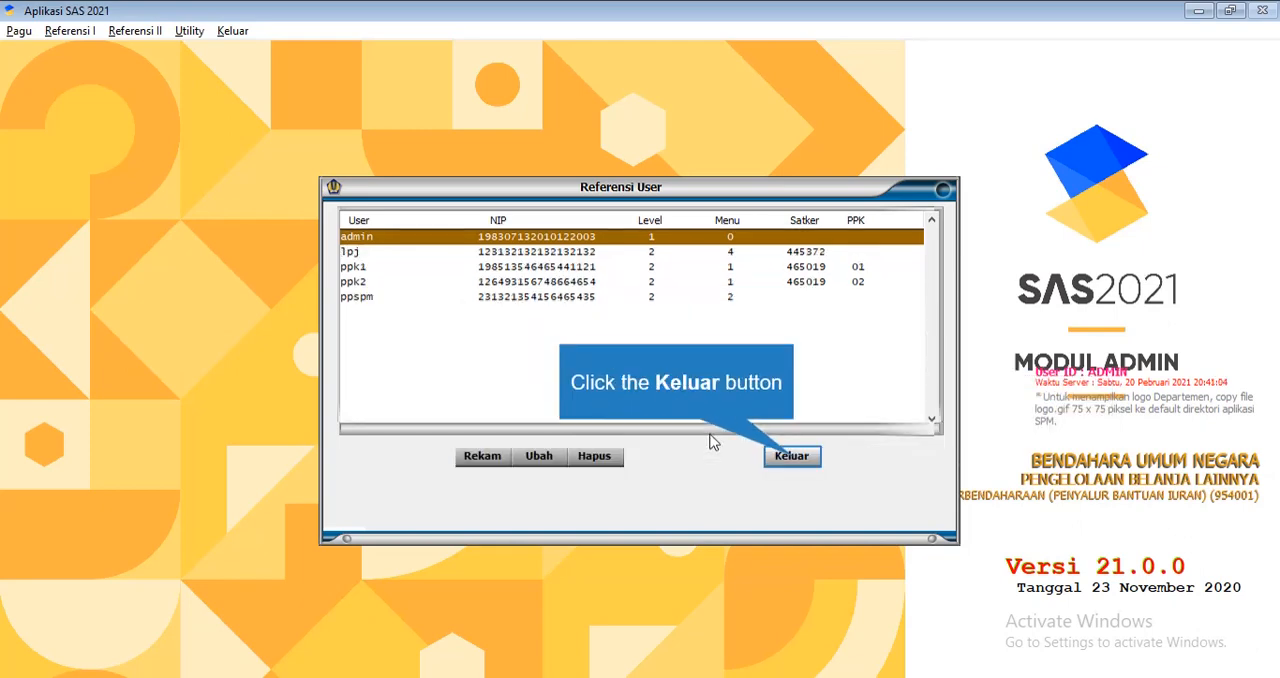
click(792, 457)
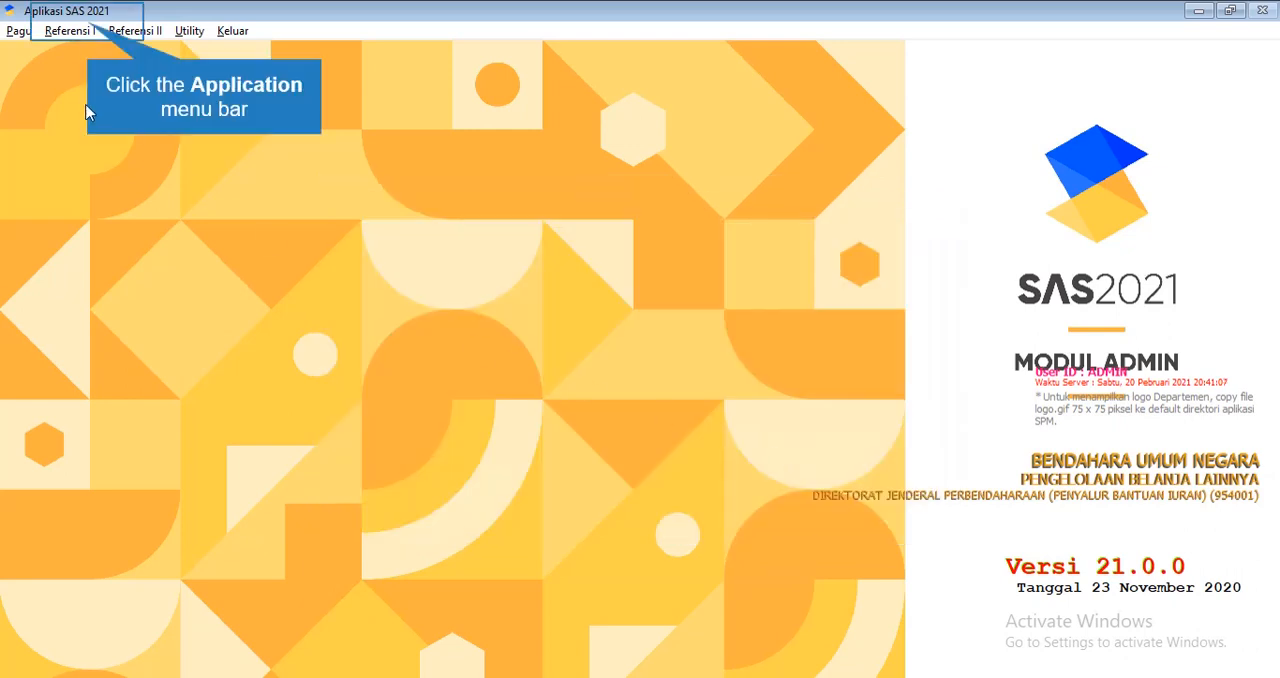
Search for satker 465019 in the Satker reference and mark it as the default
click(90, 33)
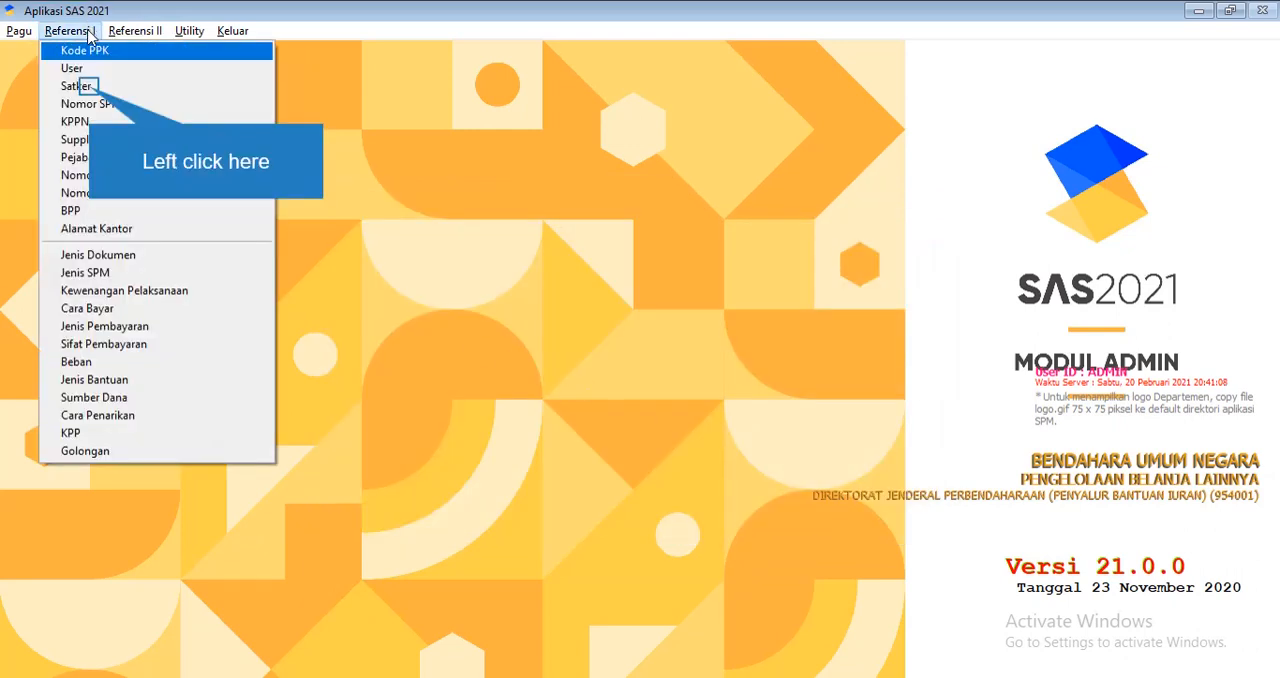
click(90, 88)
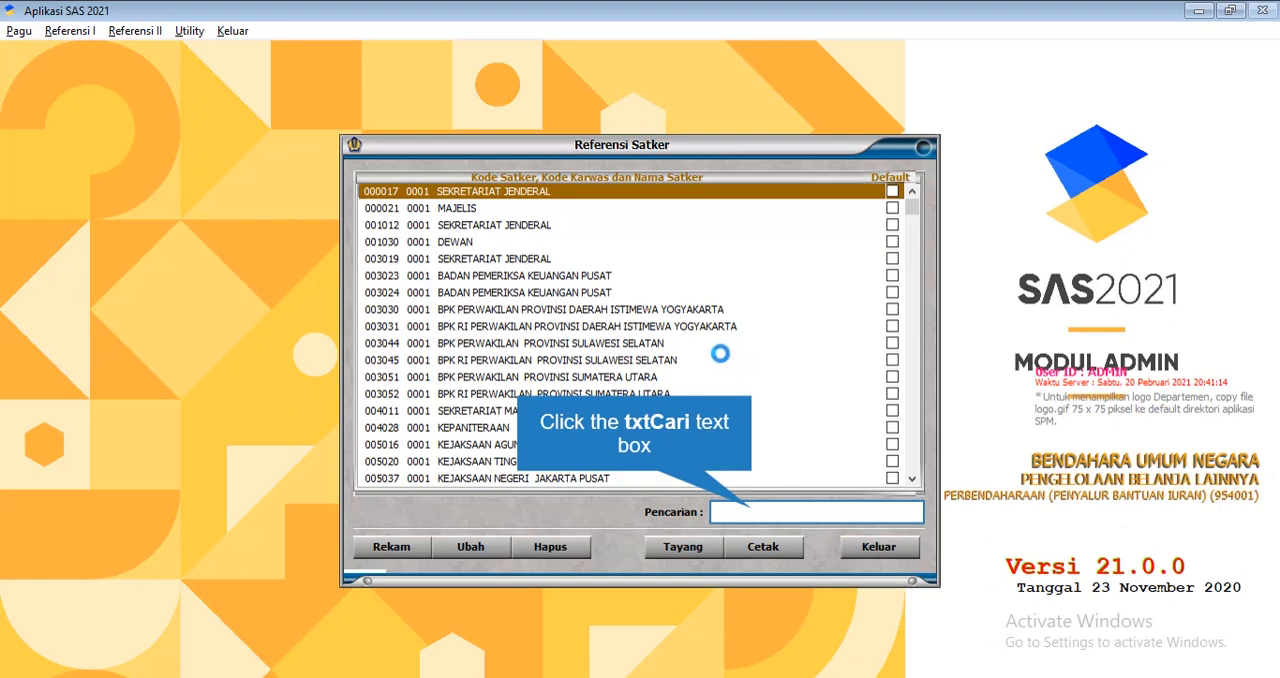
click(753, 512)
text(4)
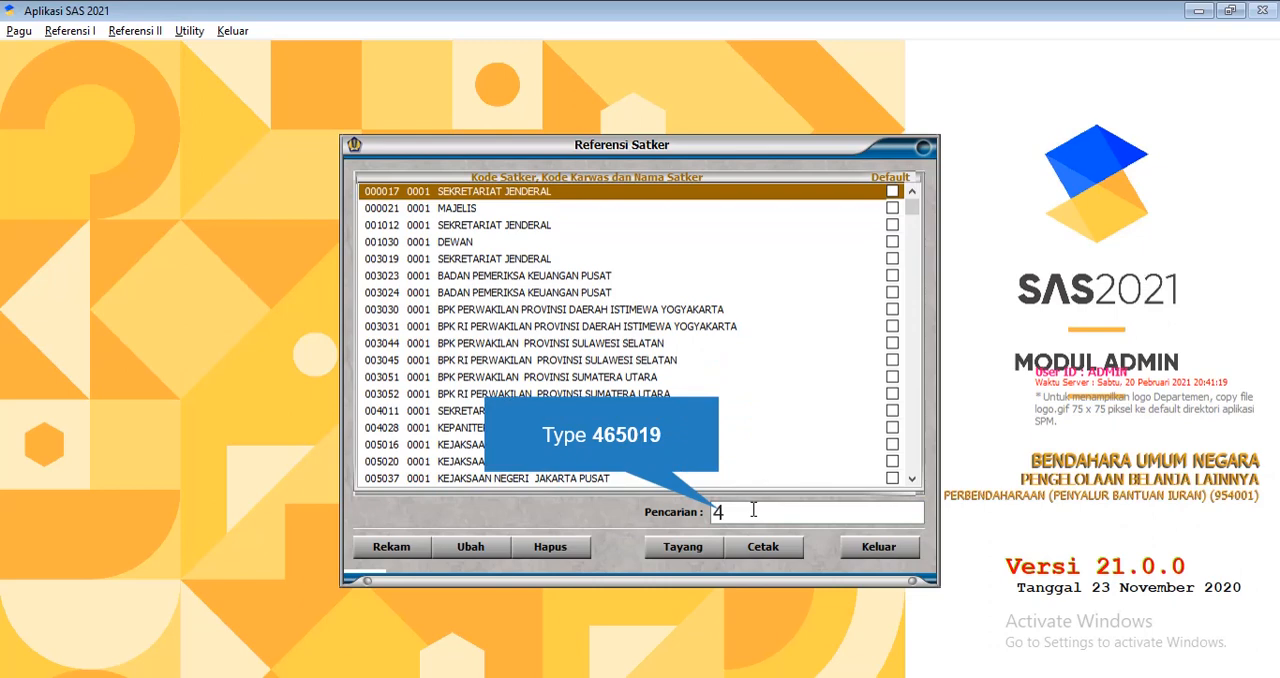
text(65019)
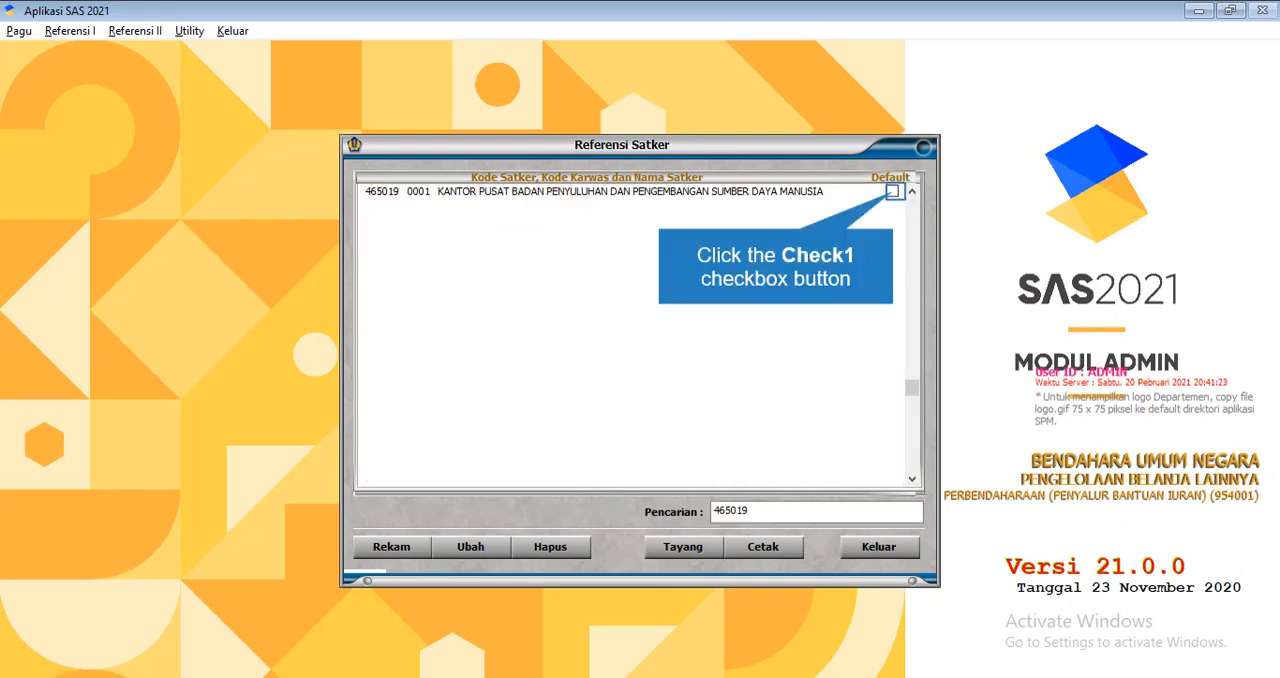
click(893, 191)
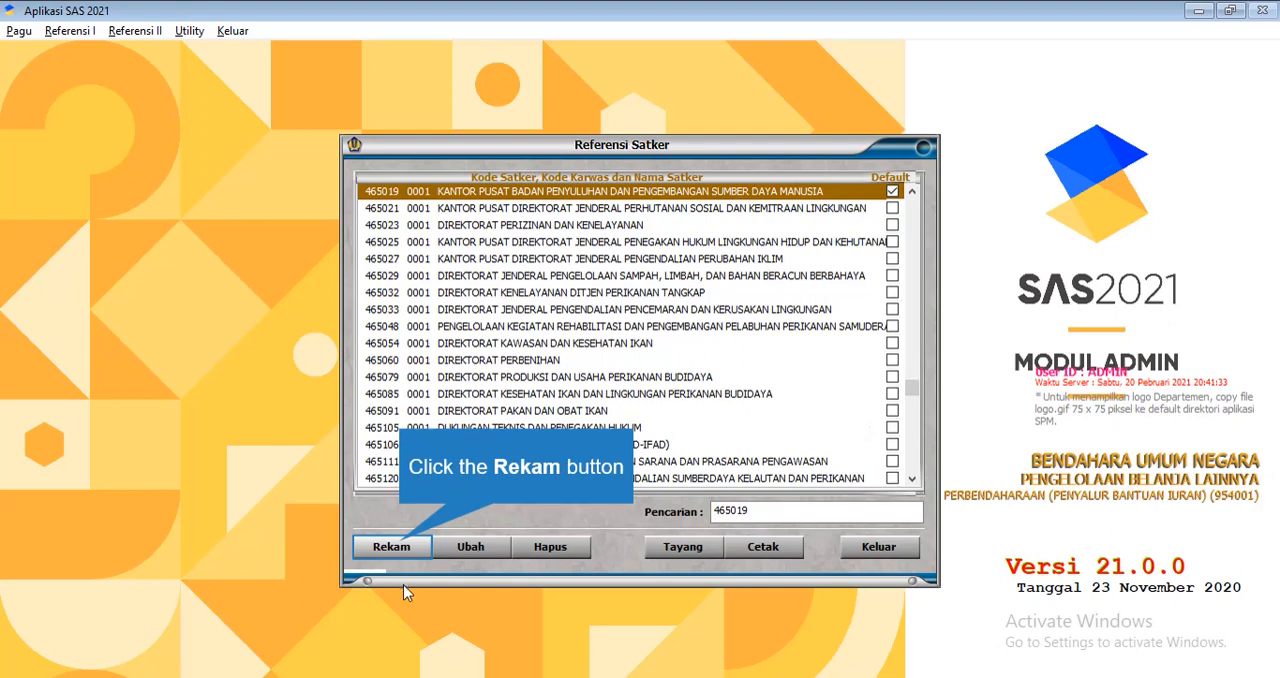
Open a blank Satker record, cancel it without entering anything, and leave the Satker reference
click(402, 546)
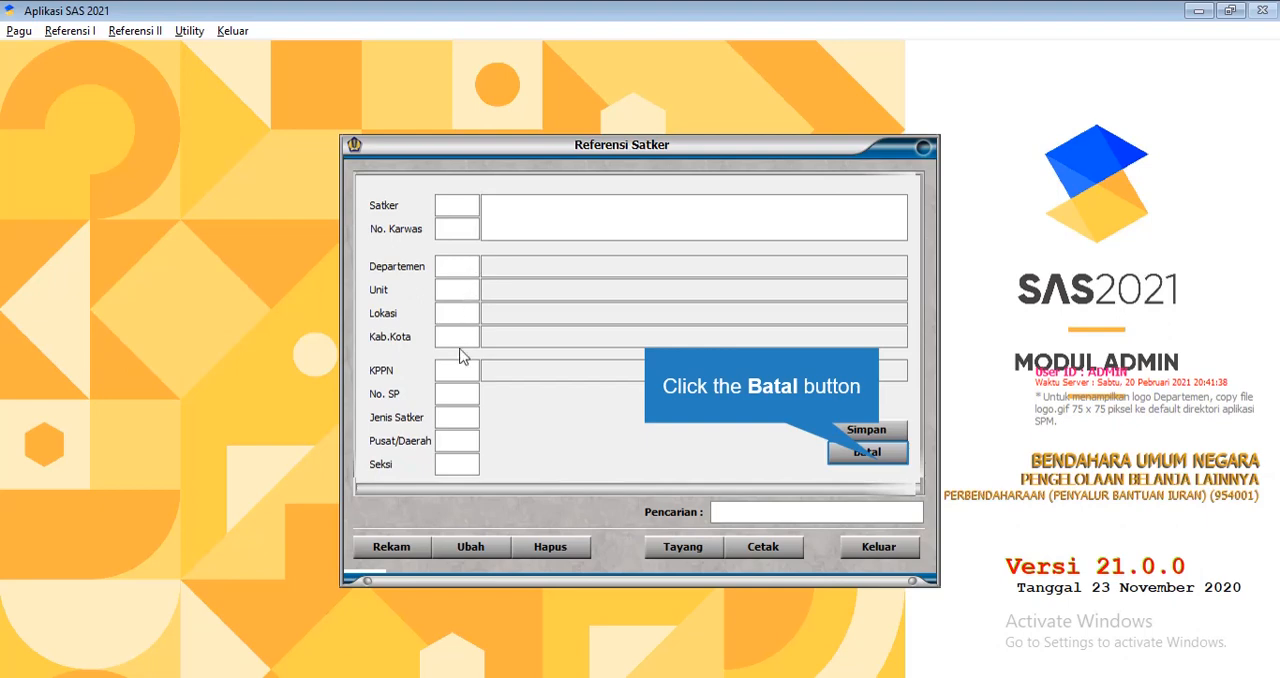
click(880, 458)
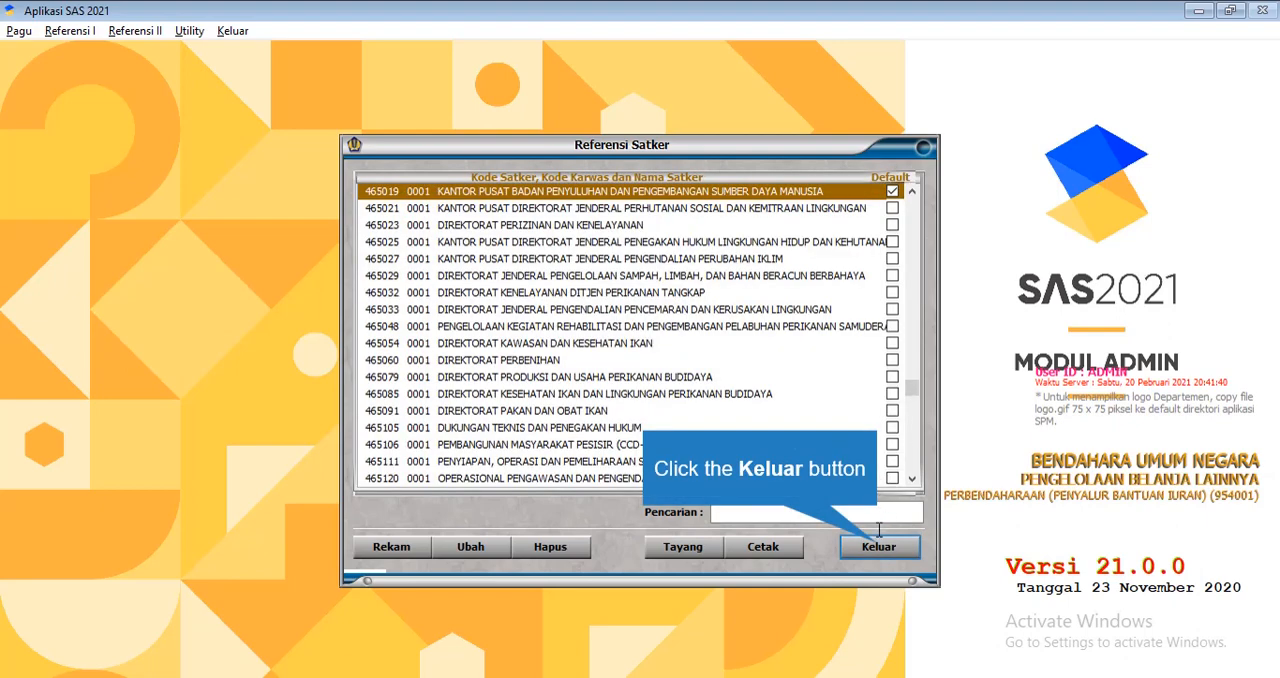
click(878, 546)
Start a new SPP number allocation for fiscal year 2021 with satker 465019
click(88, 31)
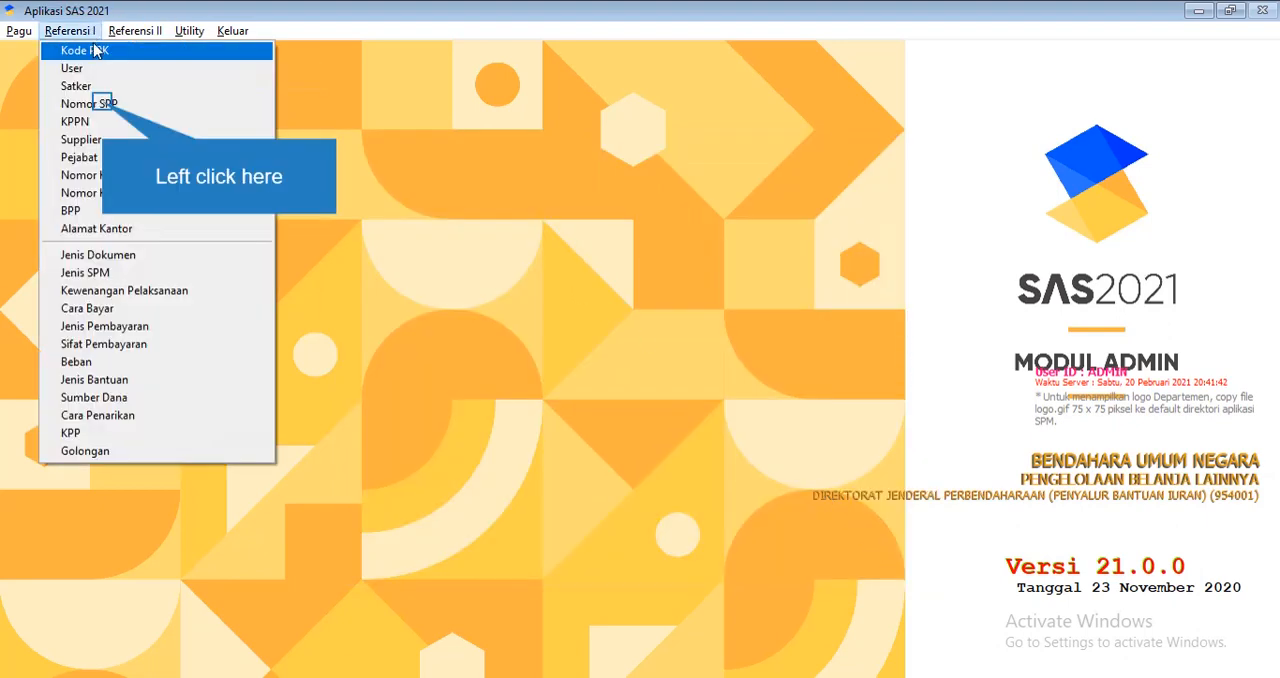
click(104, 104)
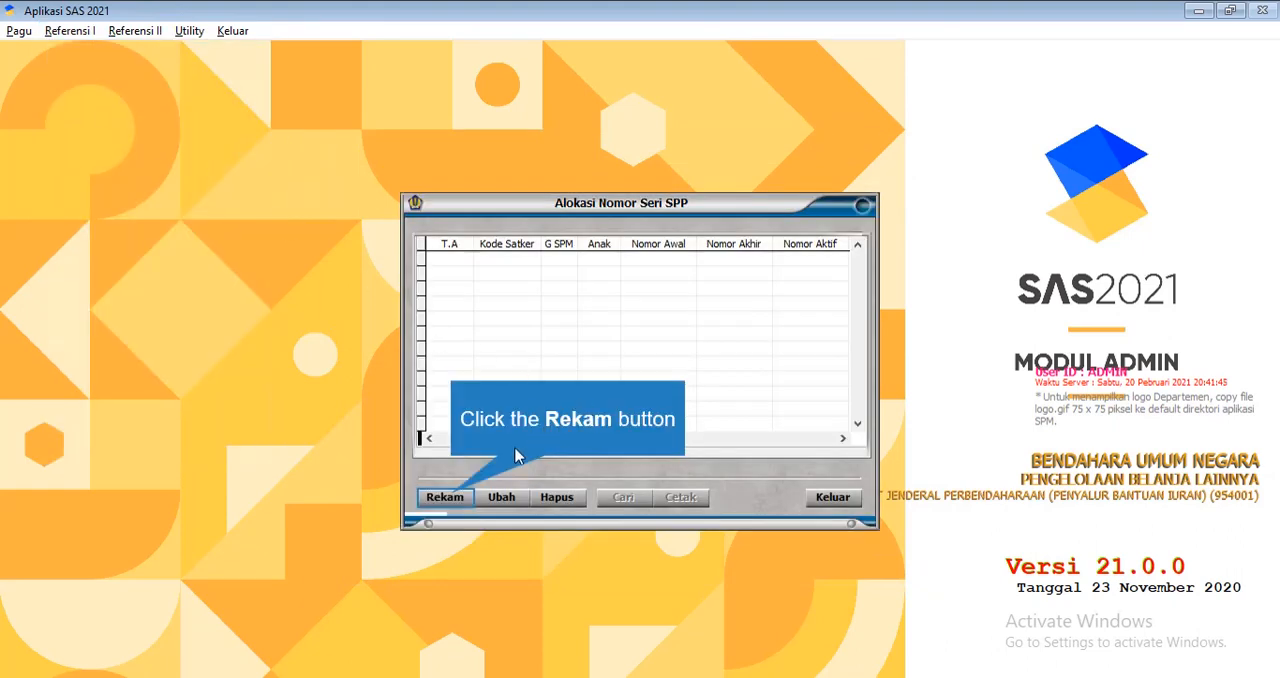
click(450, 496)
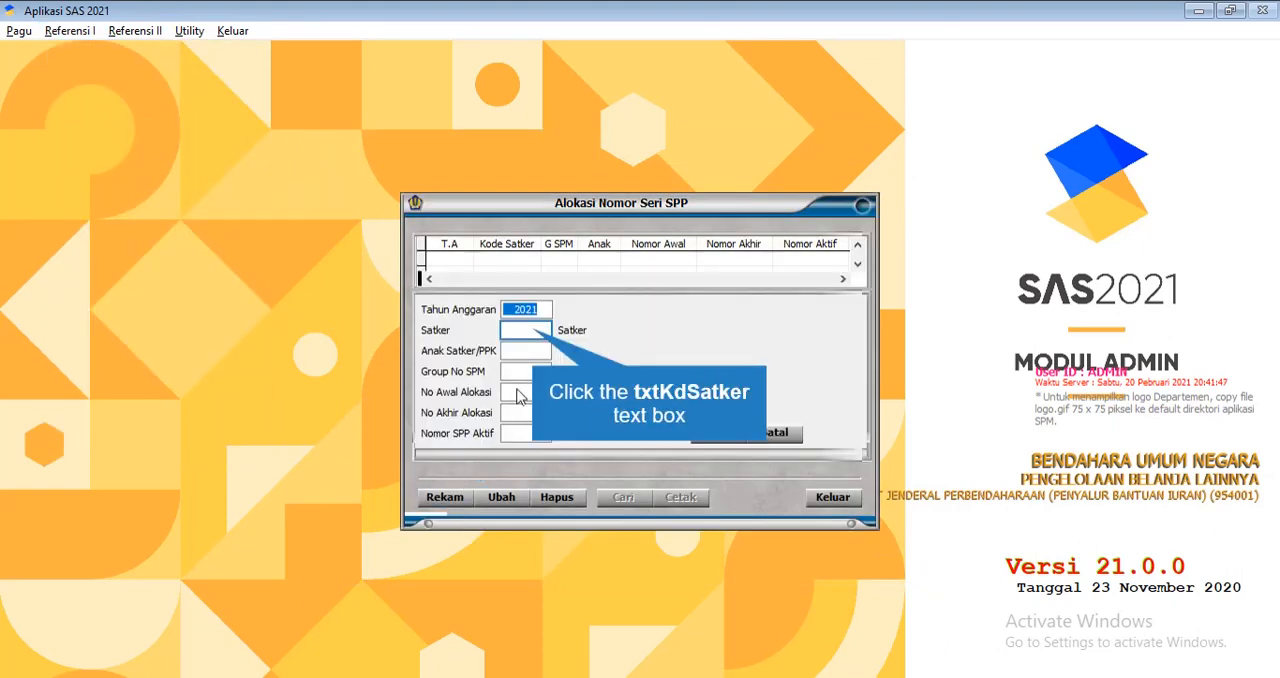
click(528, 330)
text(46)
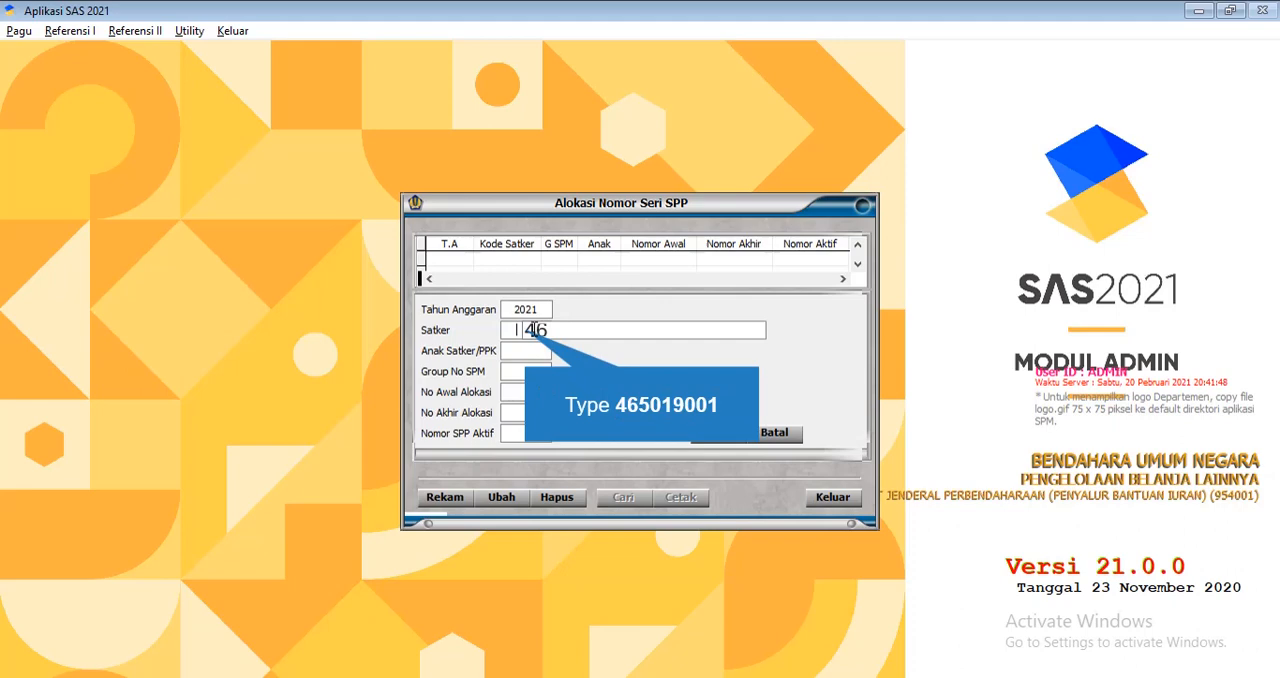
text(5019001)
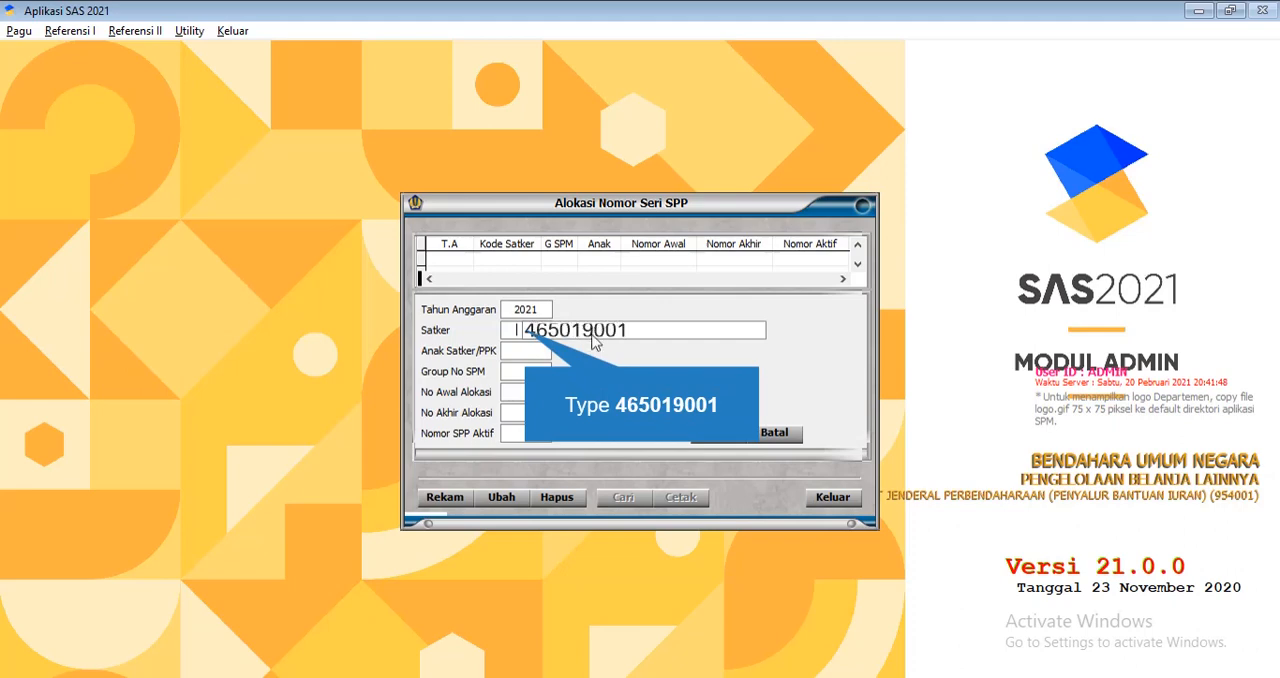
click(666, 398)
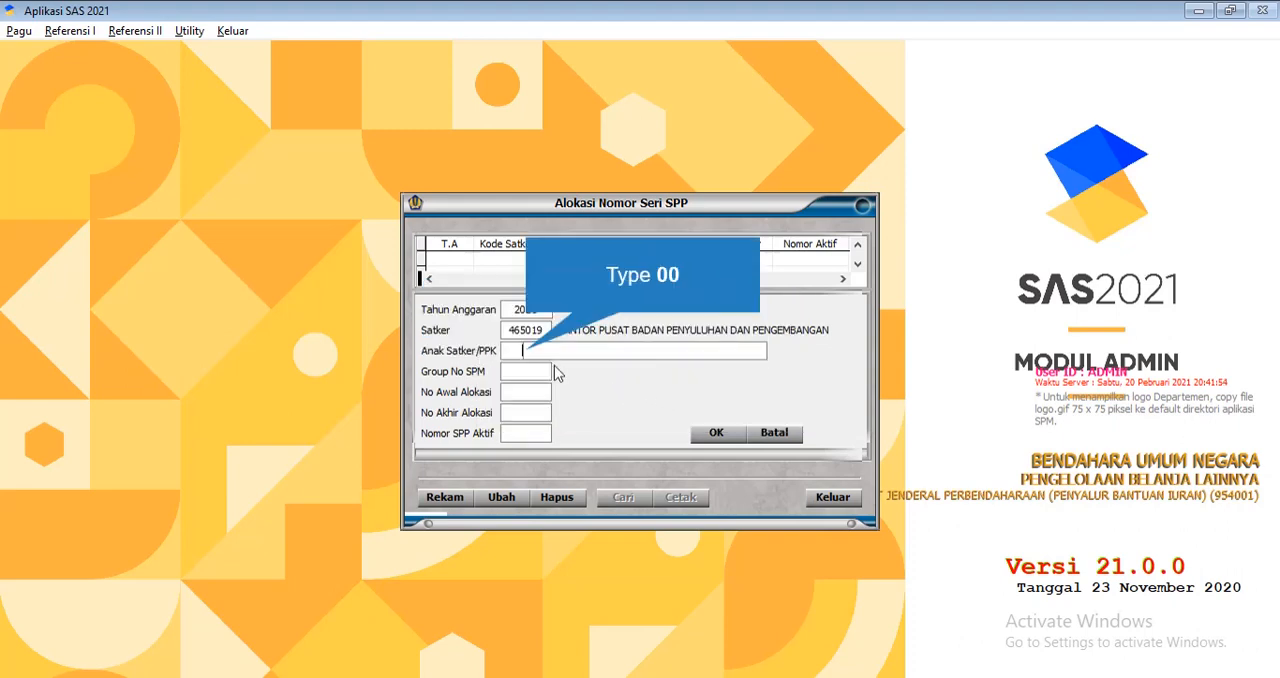
Try to set the Anak Satker/PPK code of the SPP allocation to 00
text(00)
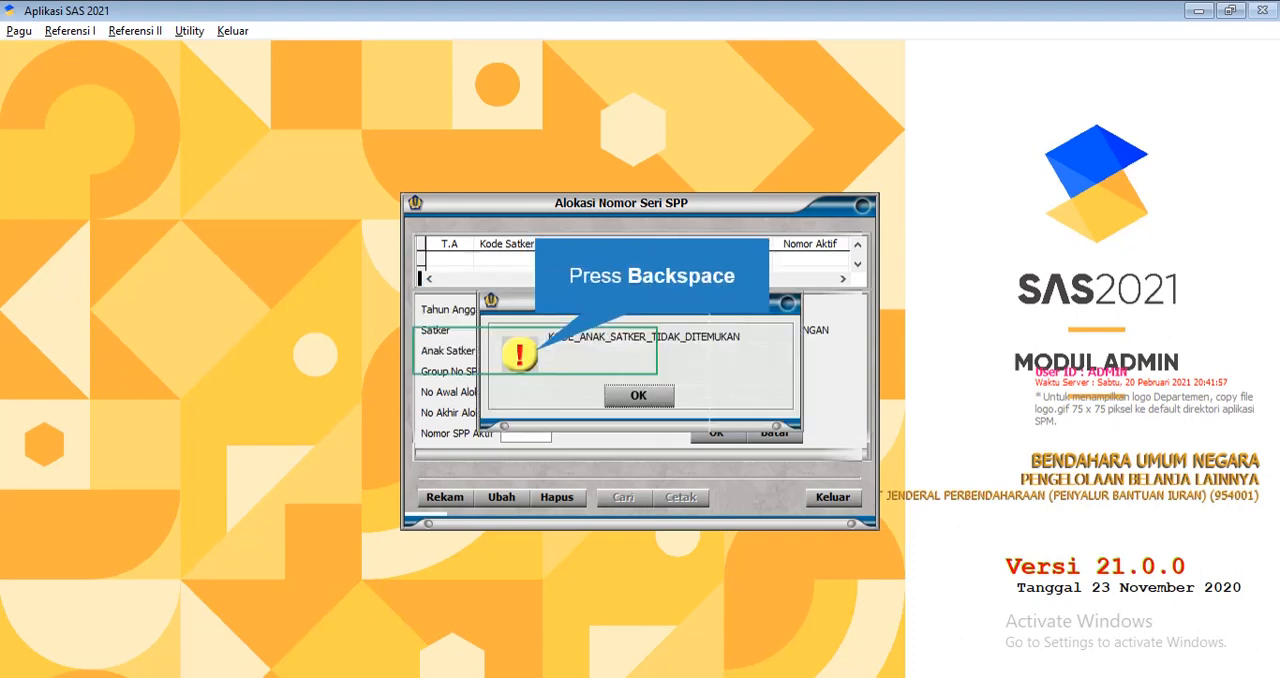
key(BackSpace)
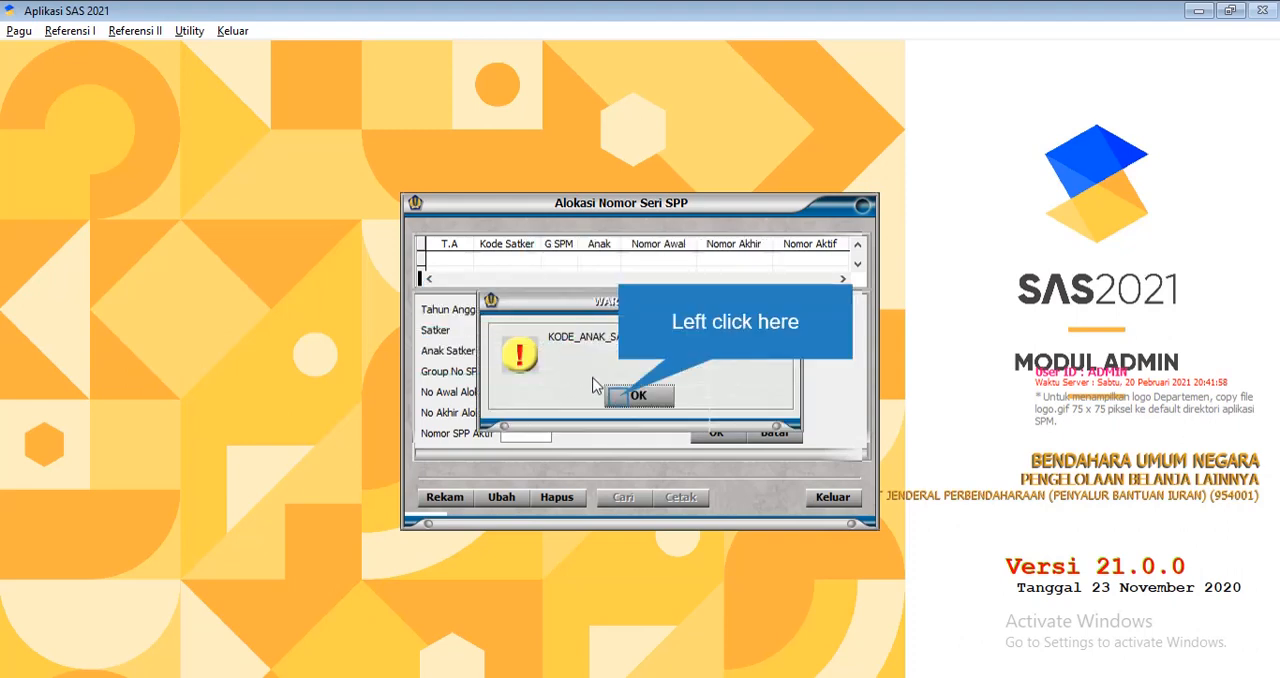
click(622, 398)
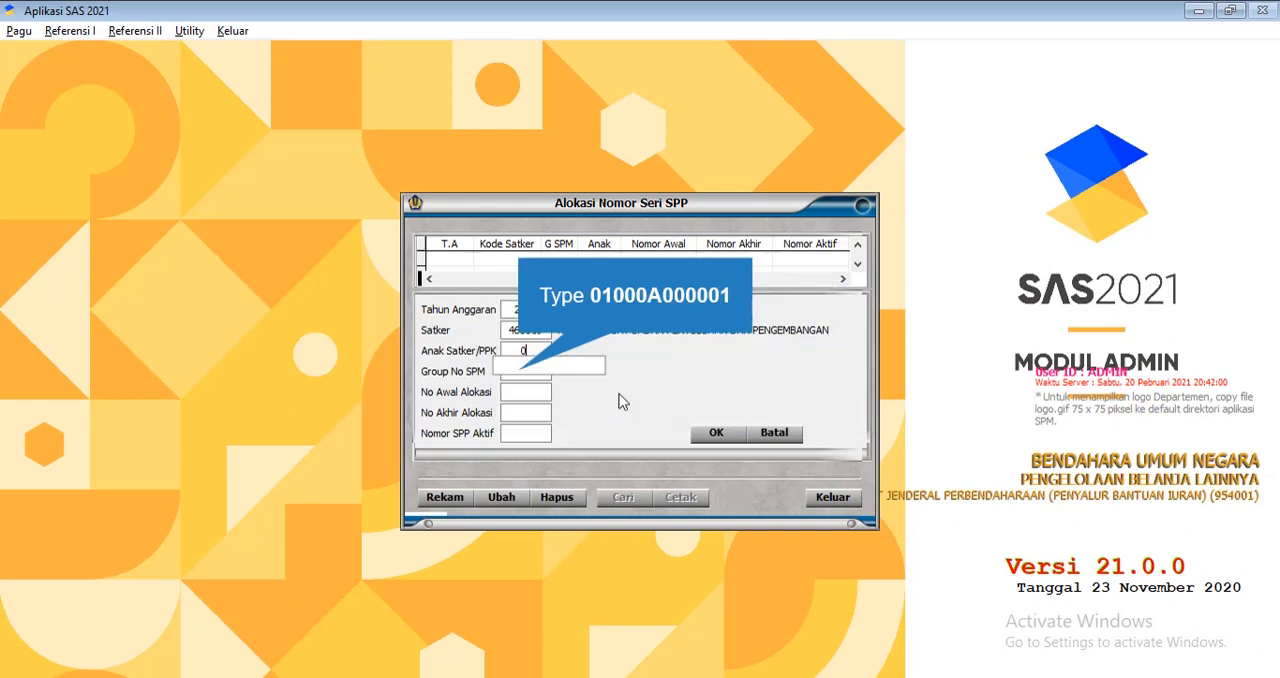
Set the allocation's Anak Satker/PPK to 01, Group No SPM to A, and No Awal Alokasi to 00001
text(0100)
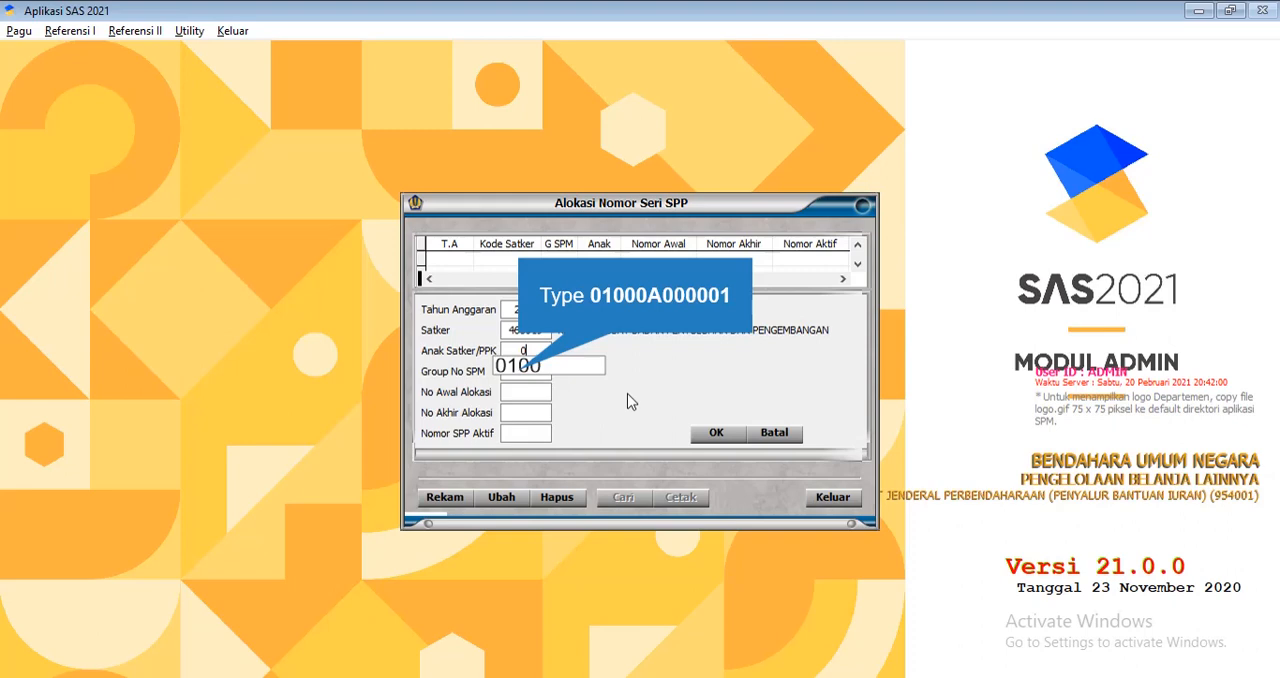
text(0)
text(A)
text(0)
text(0)
text(0)
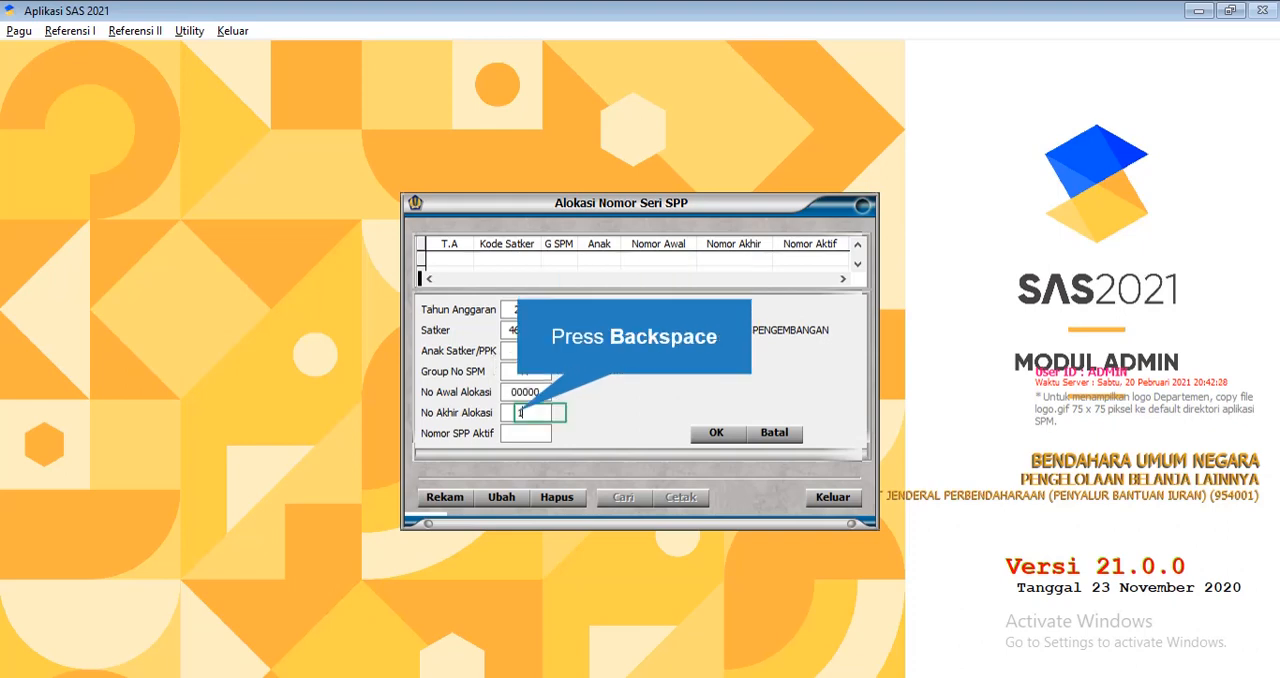
key(BackSpace)
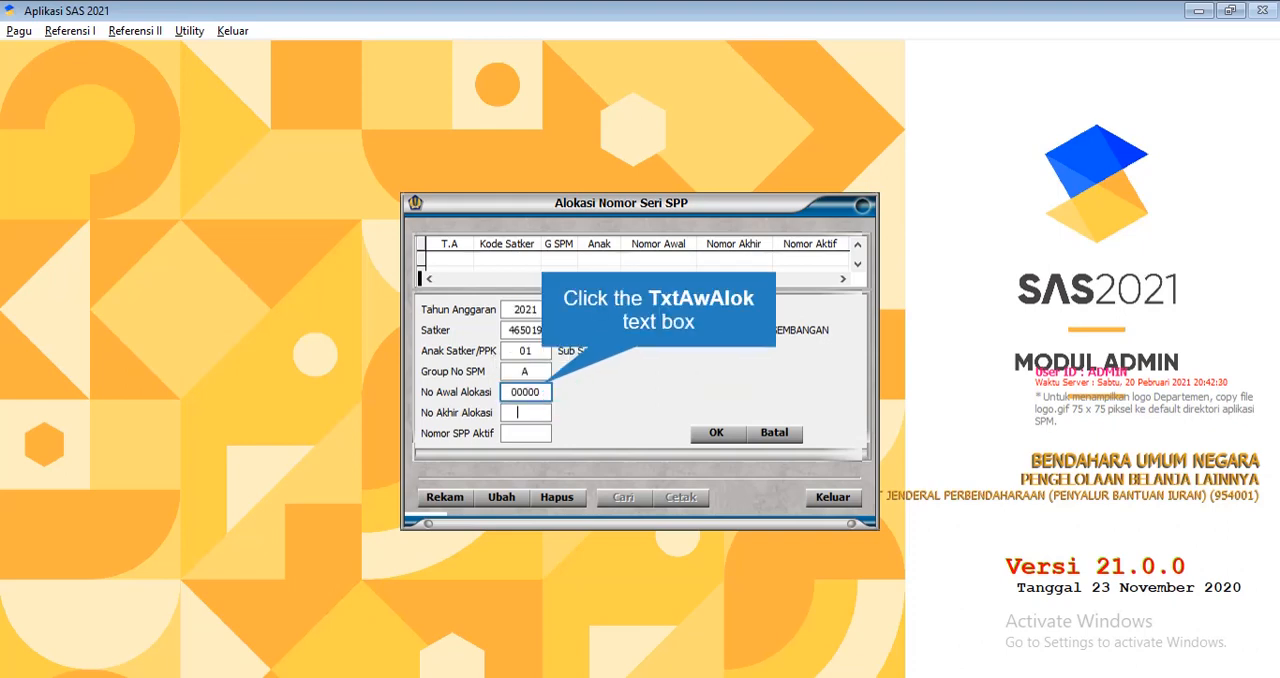
click(545, 393)
key(Delete)
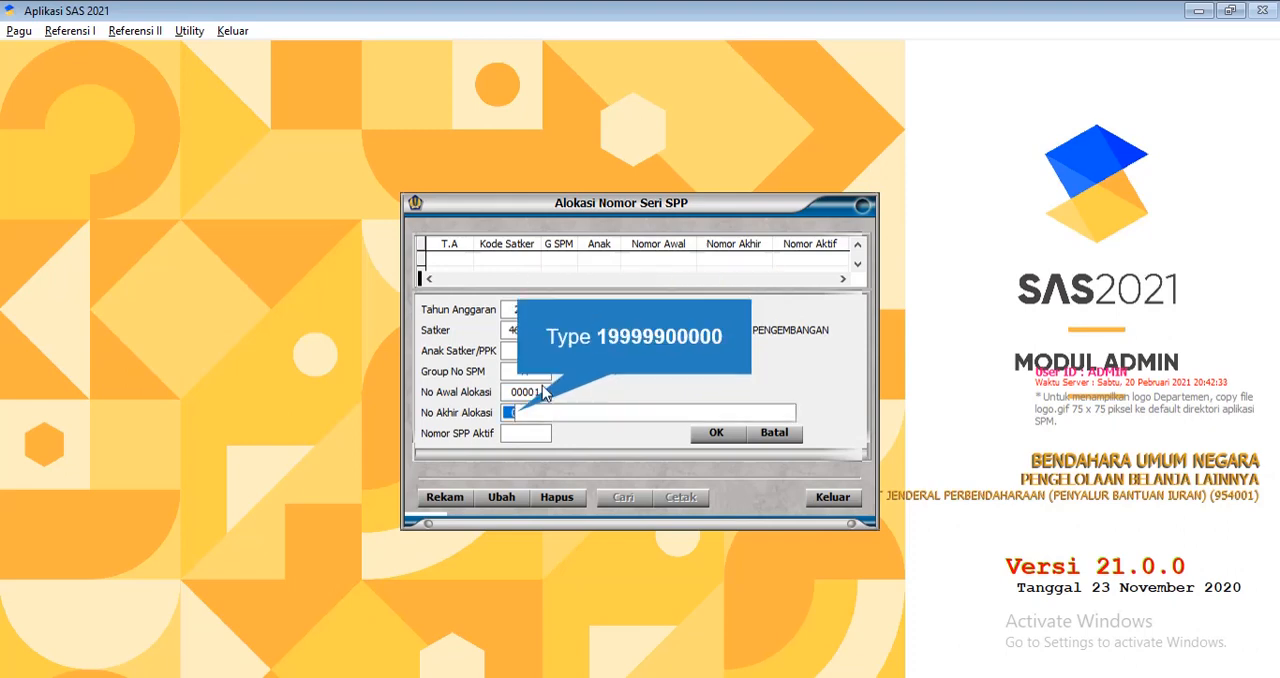
Set No Akhir Alokasi to 99999 and Nomor SPP Aktif to 00001, and save the allocation
text(199999)
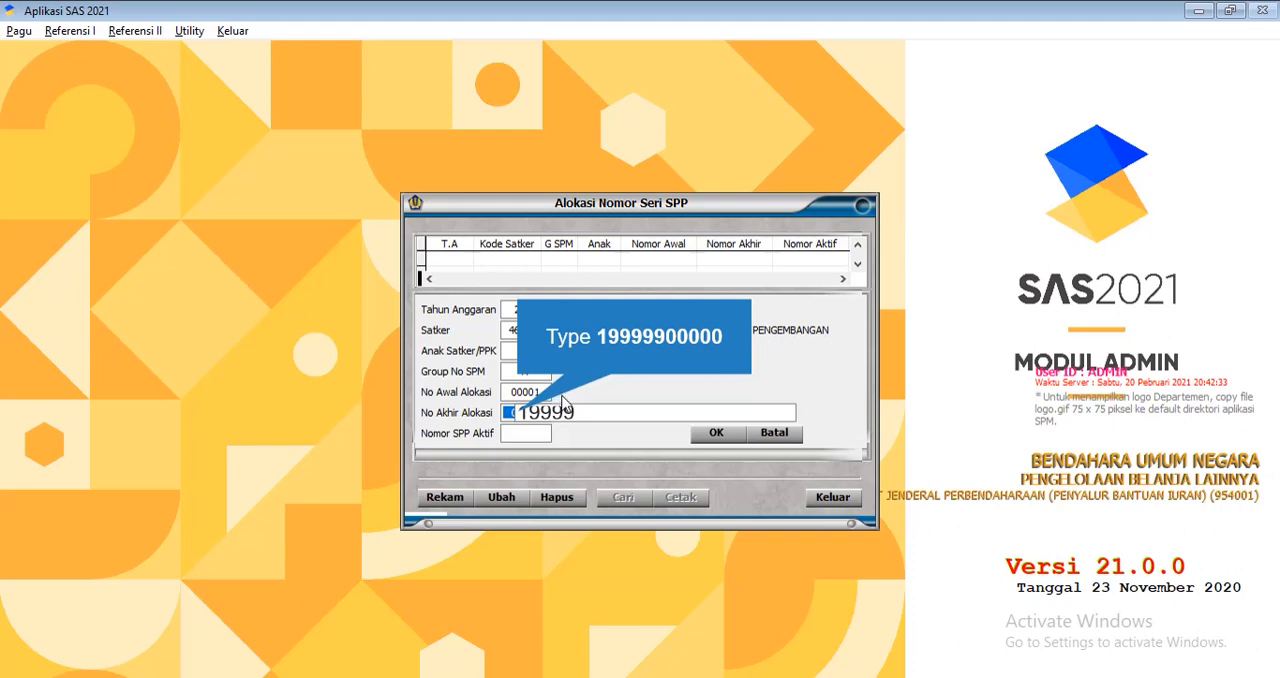
text(00000)
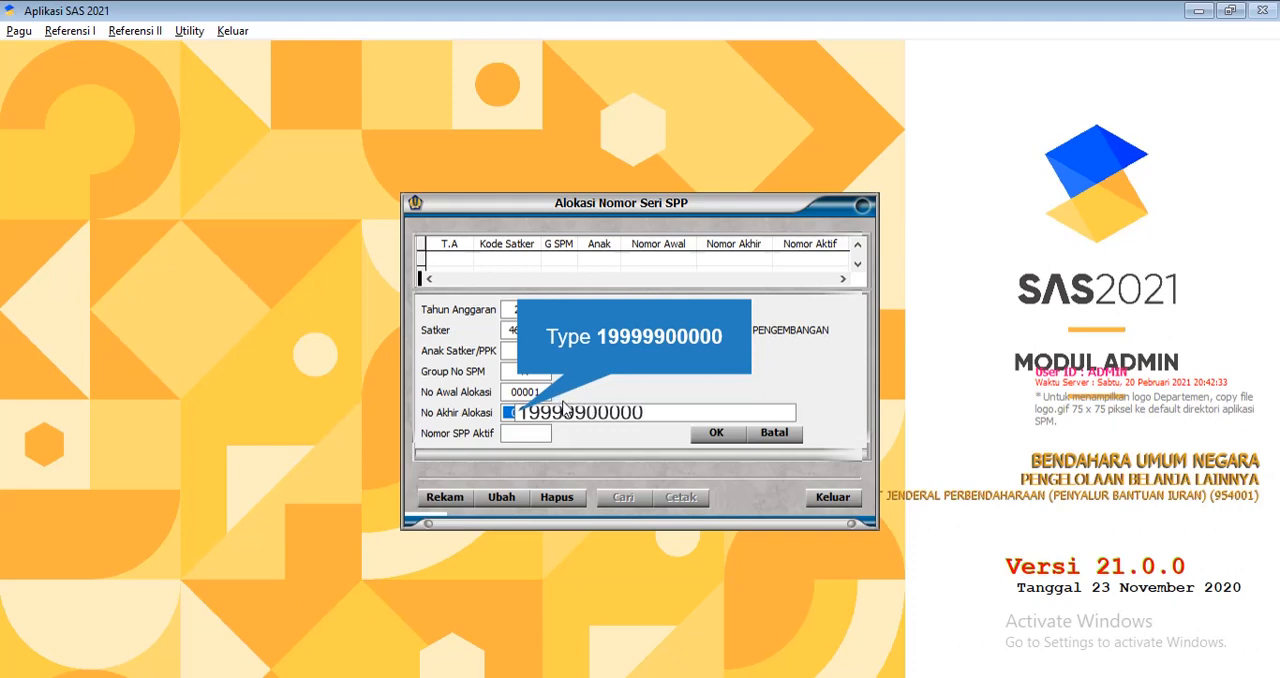
key(Return)
key(Right)
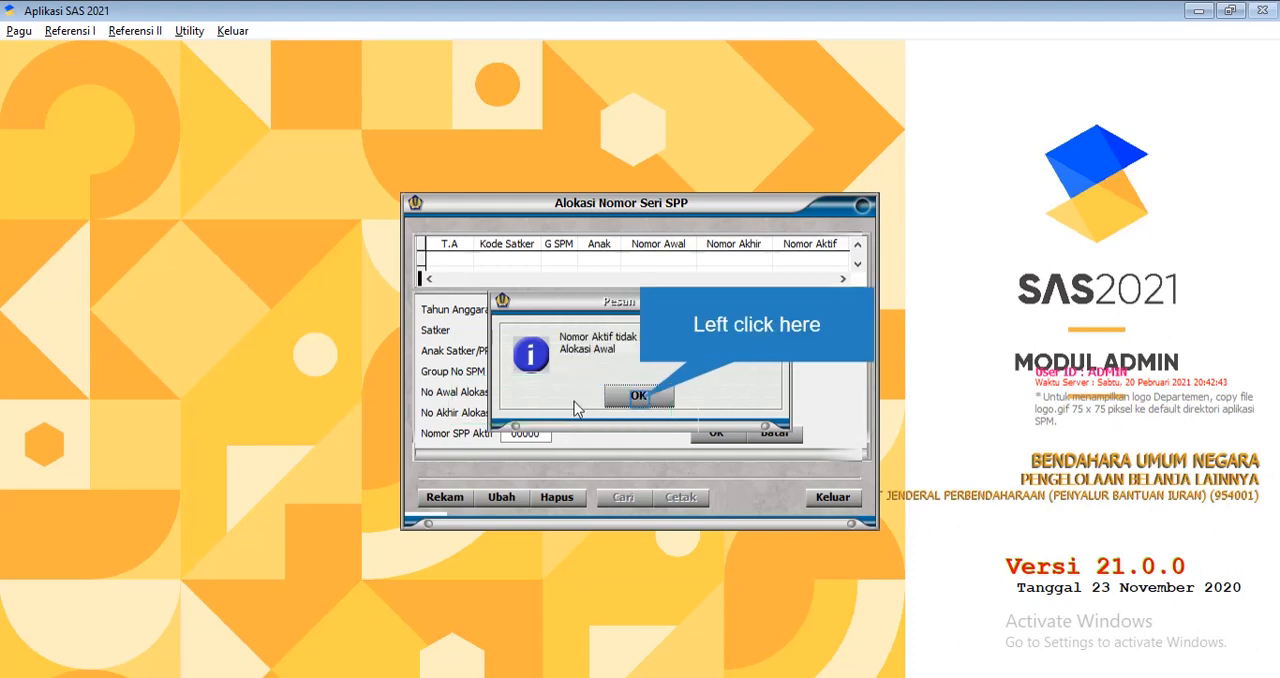
click(637, 396)
click(538, 431)
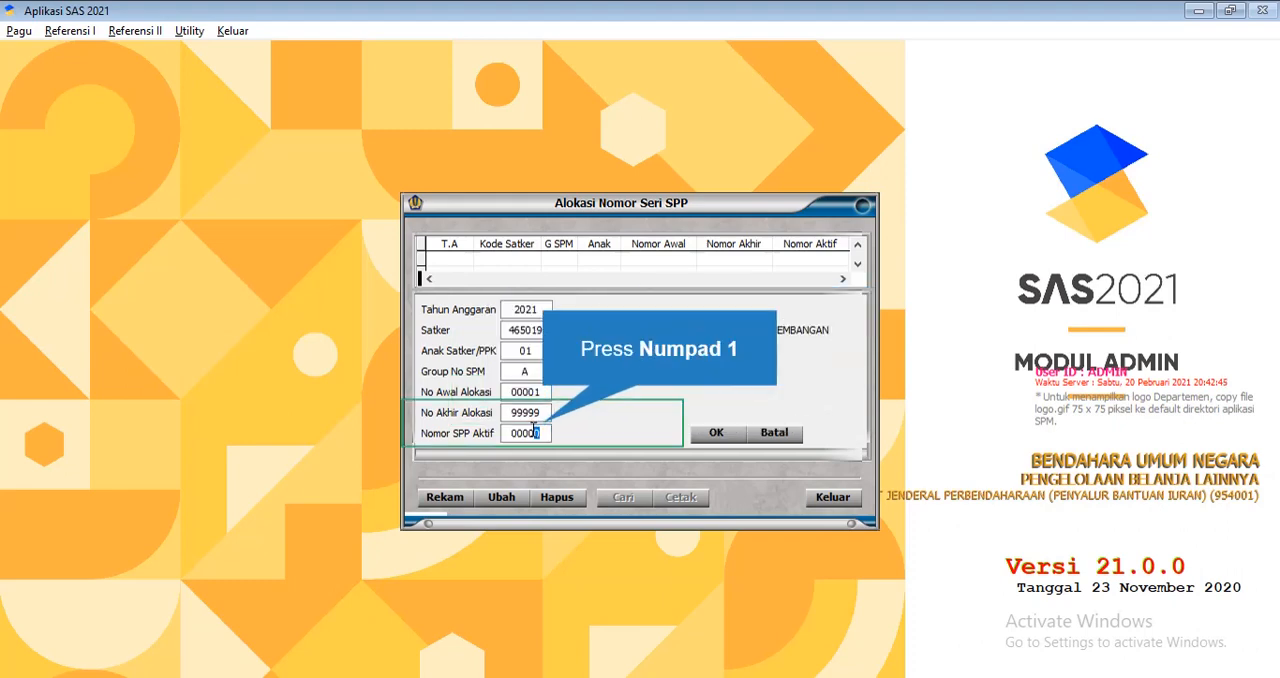
text(1)
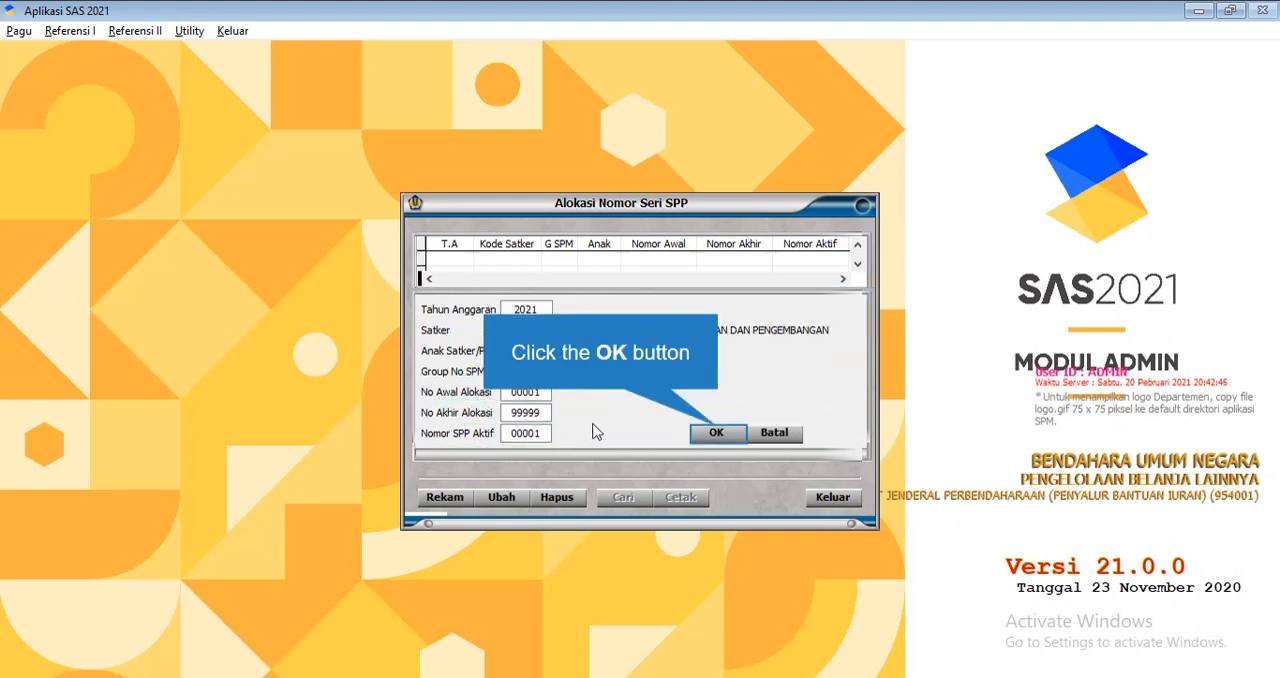
click(716, 432)
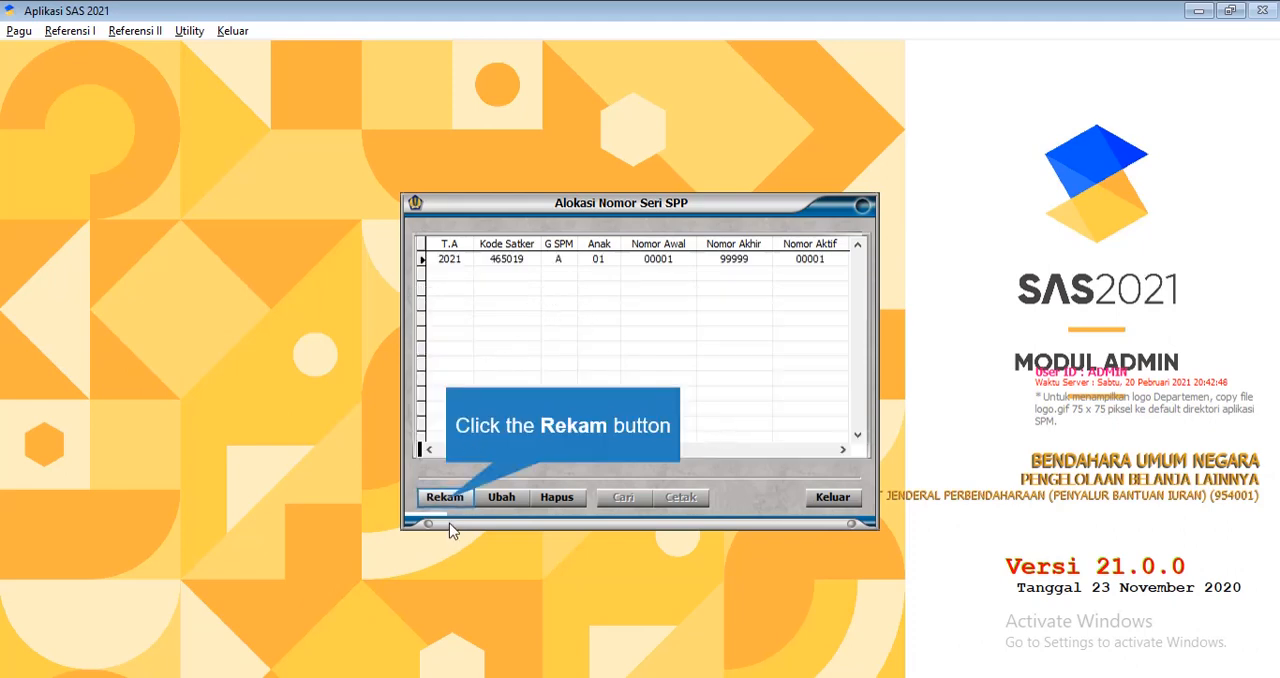
Start a second SPP allocation for satker 465019 with Anak Satker/PPK 02 and Group No SPM A
click(445, 497)
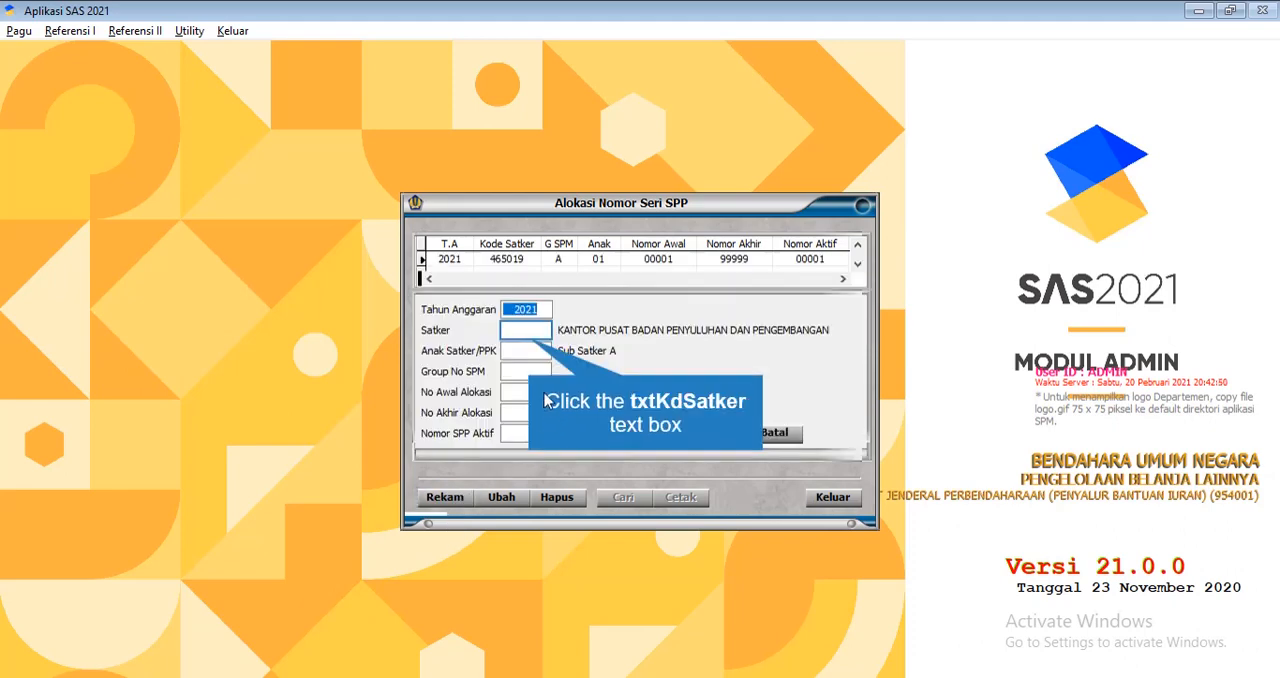
click(529, 333)
text(46)
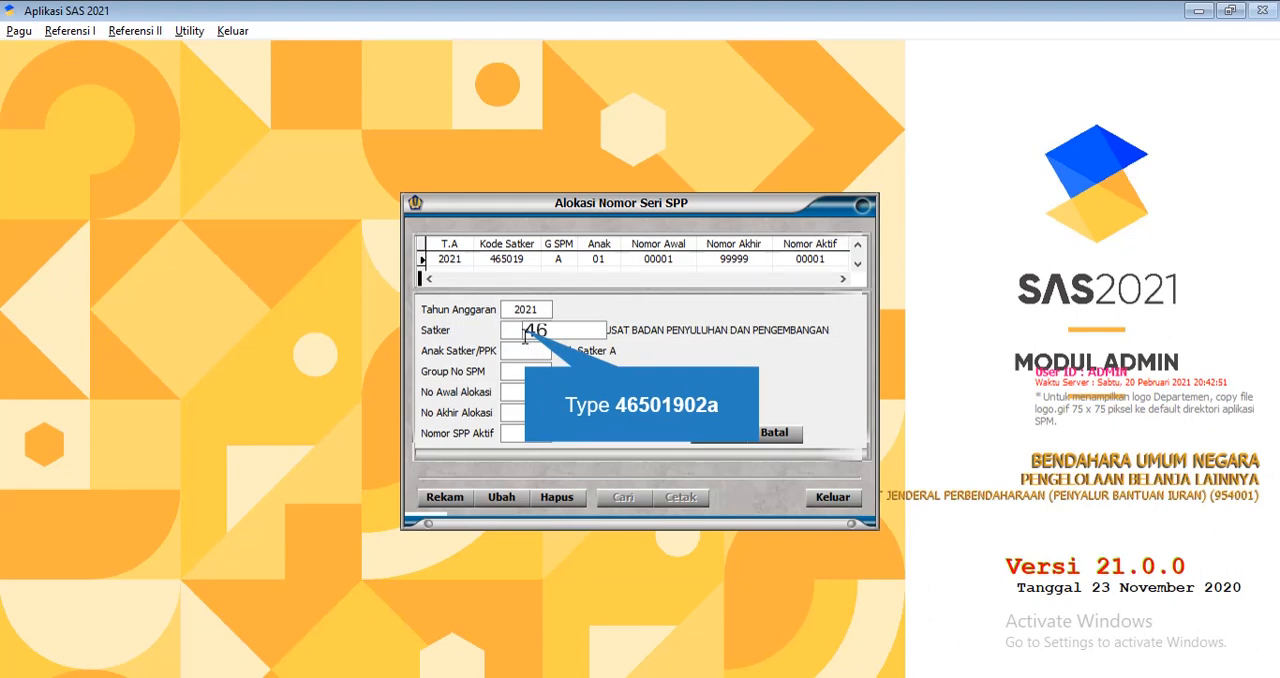
text(501902a)
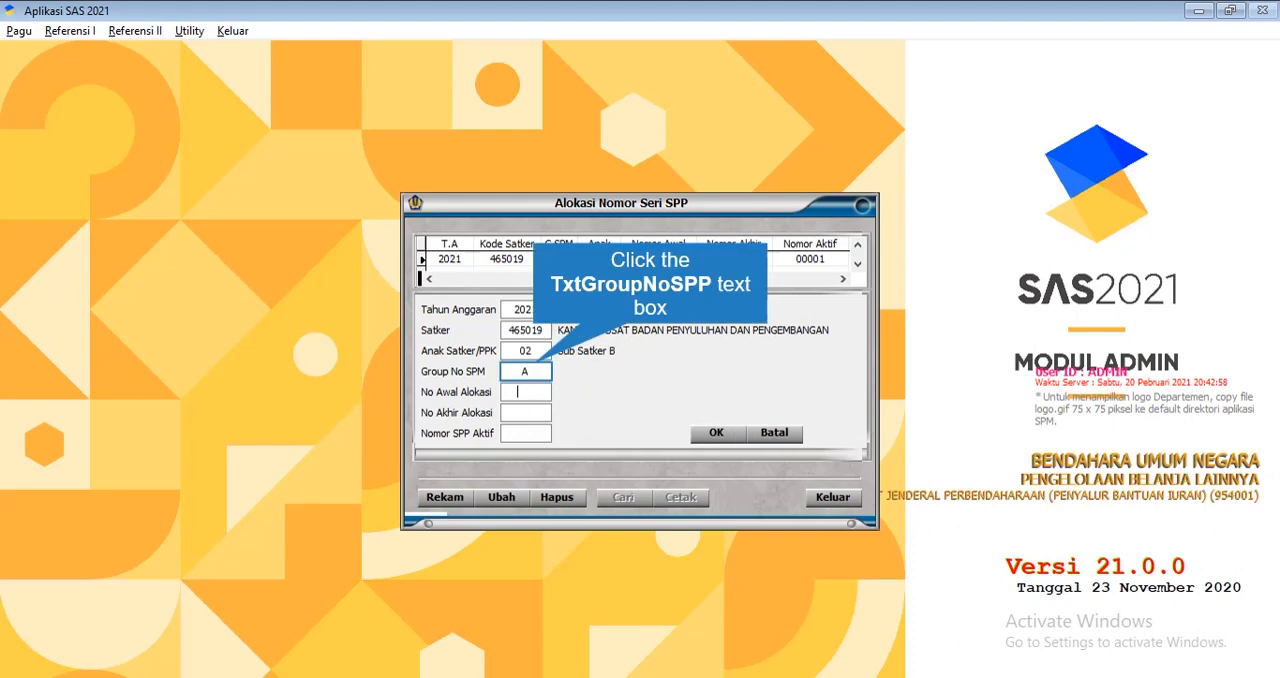
click(538, 368)
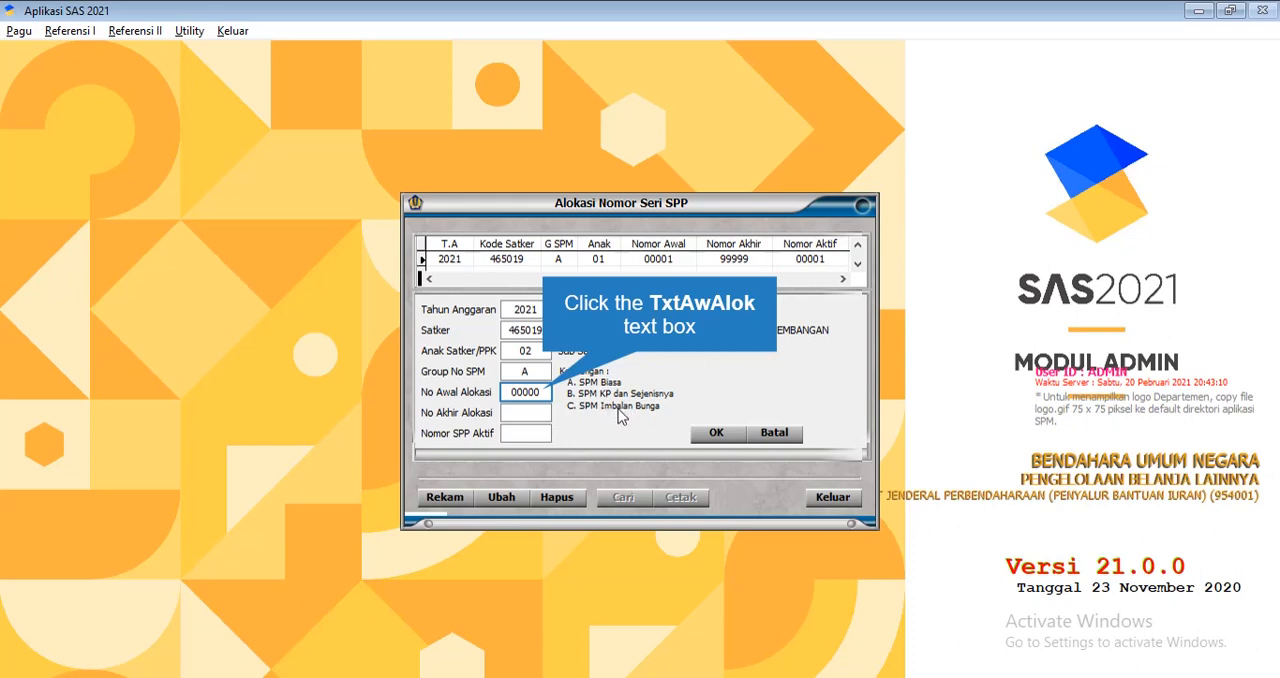
Set the second allocation's No Awal Alokasi to 10001, No Akhir Alokasi to 20000, and Nomor SPP Aktif to 10001
click(546, 392)
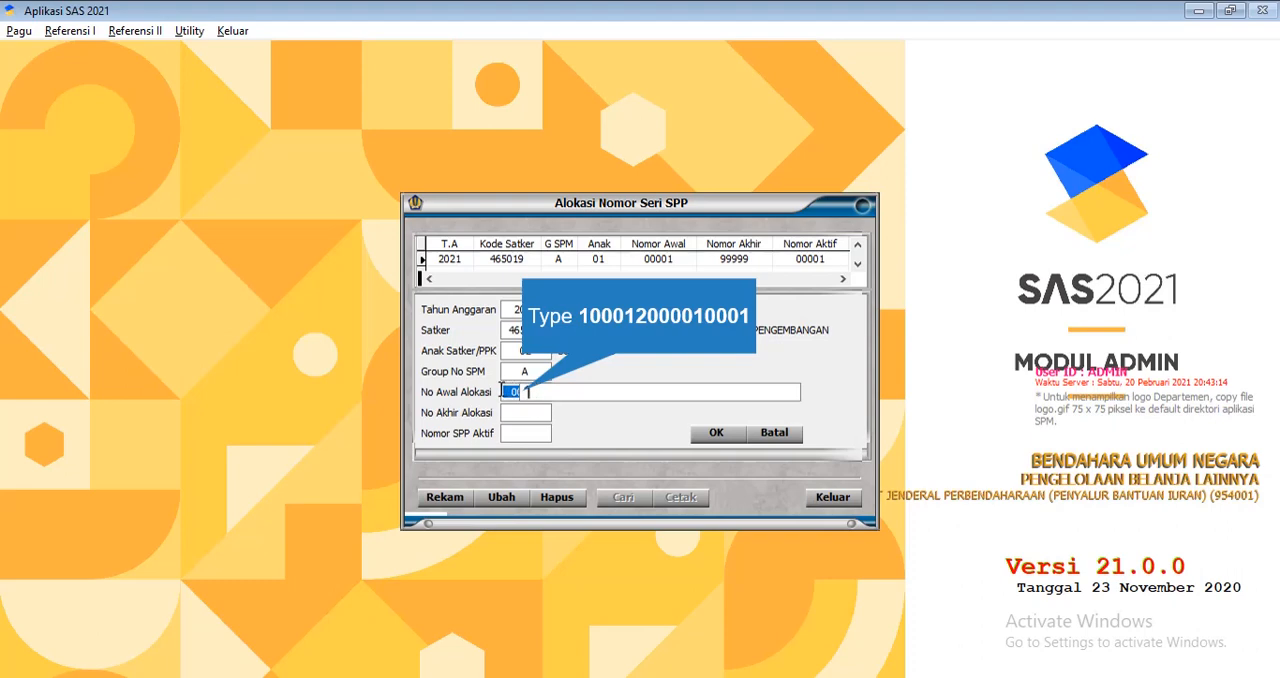
text(10001200)
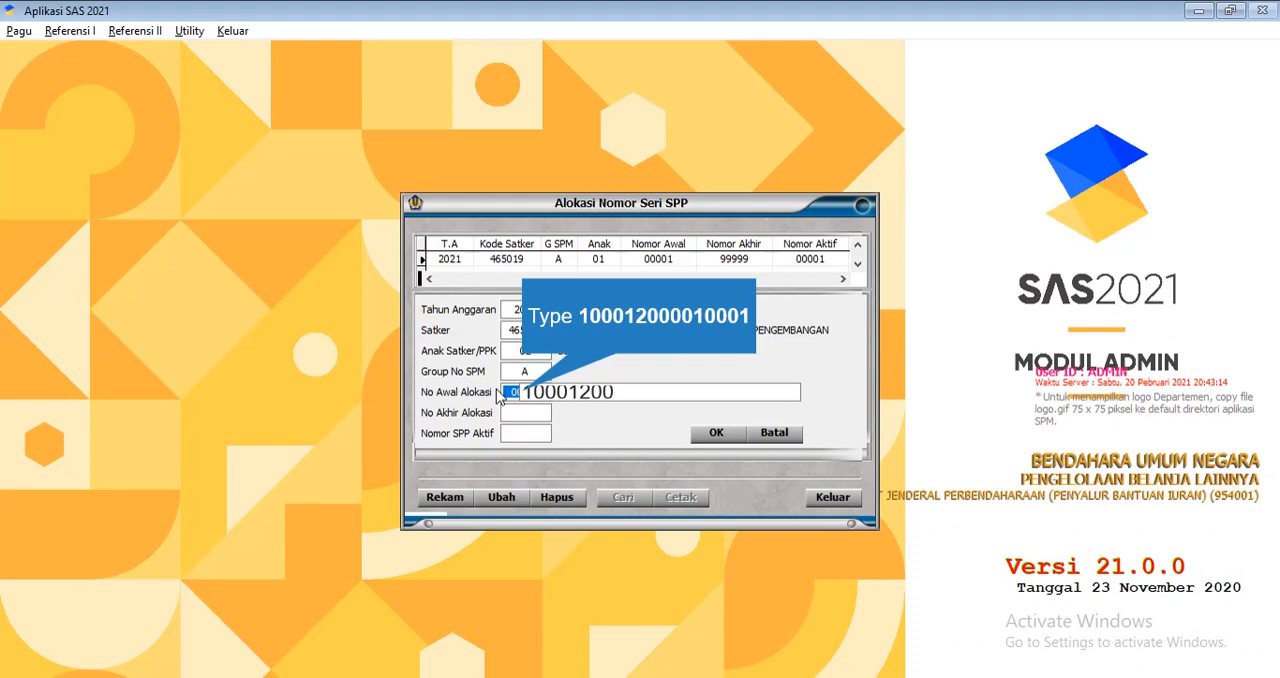
text(0)
text(0)
text(10)
text(0)
text(0)
text(1)
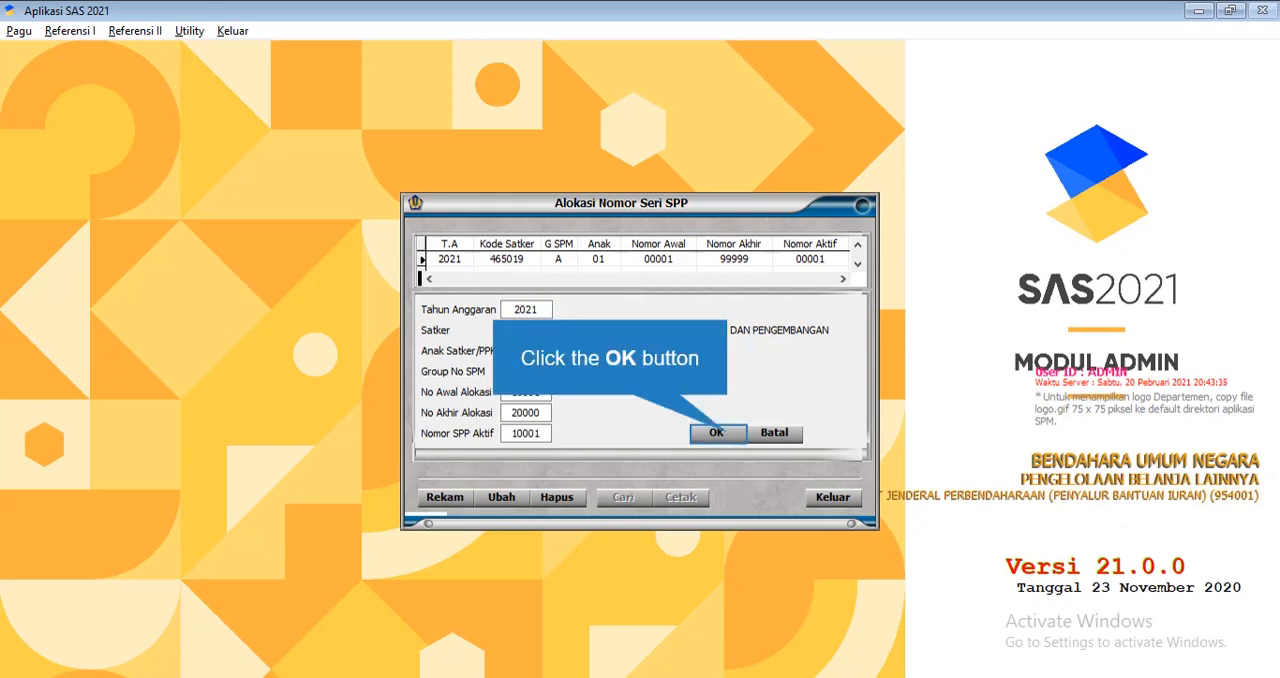
Try to save the allocation for Anak Satker/PPK 02 and cancel the entry
click(716, 432)
click(652, 397)
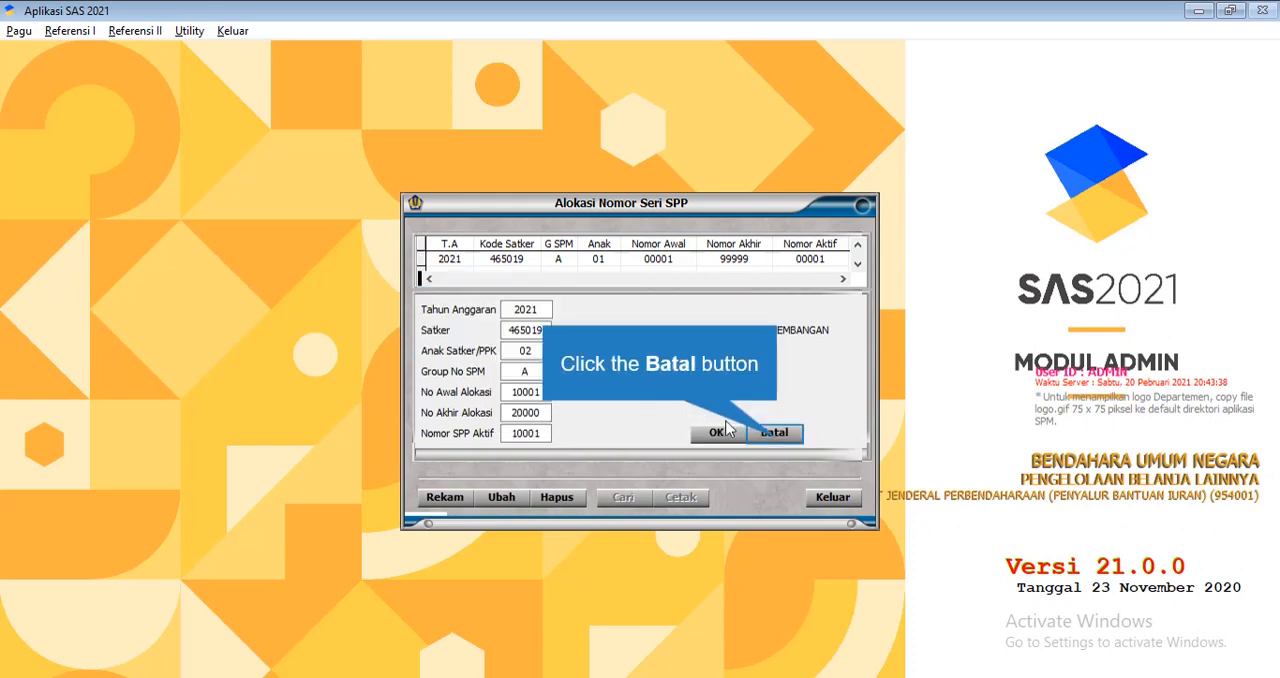
click(773, 437)
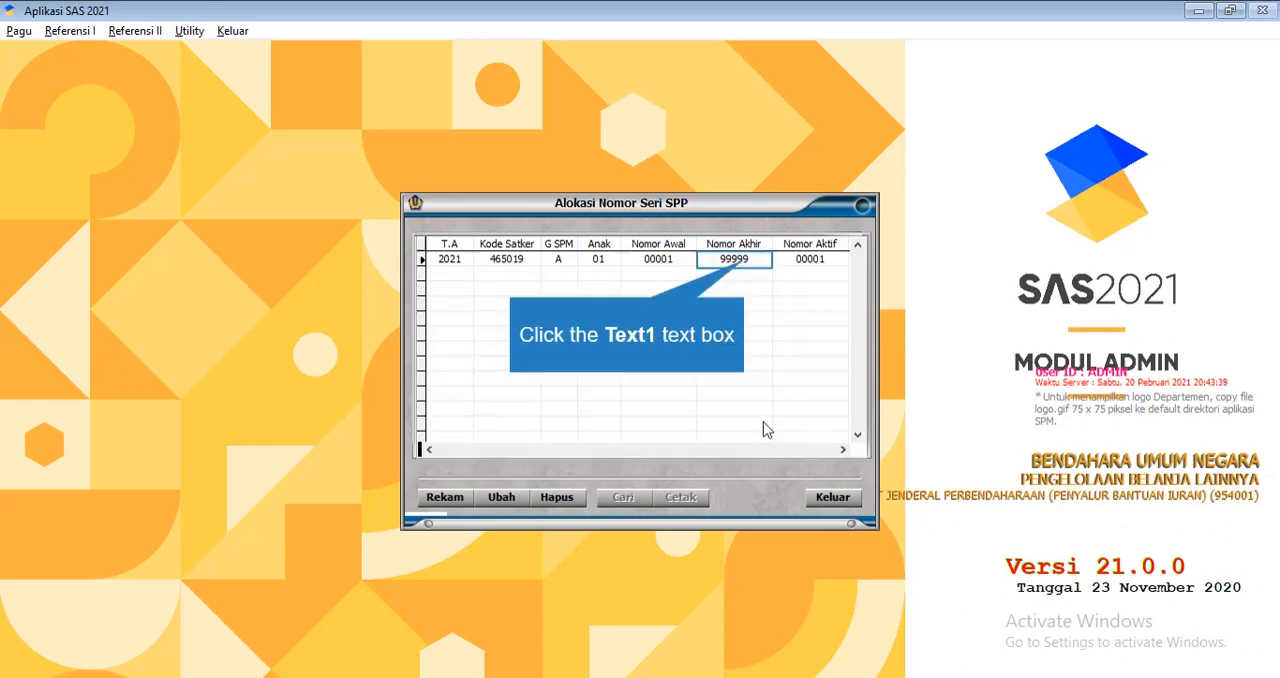
Edit the existing allocation for Anak Satker/PPK 01, setting No Akhir Alokasi to 09999, and save it
click(744, 260)
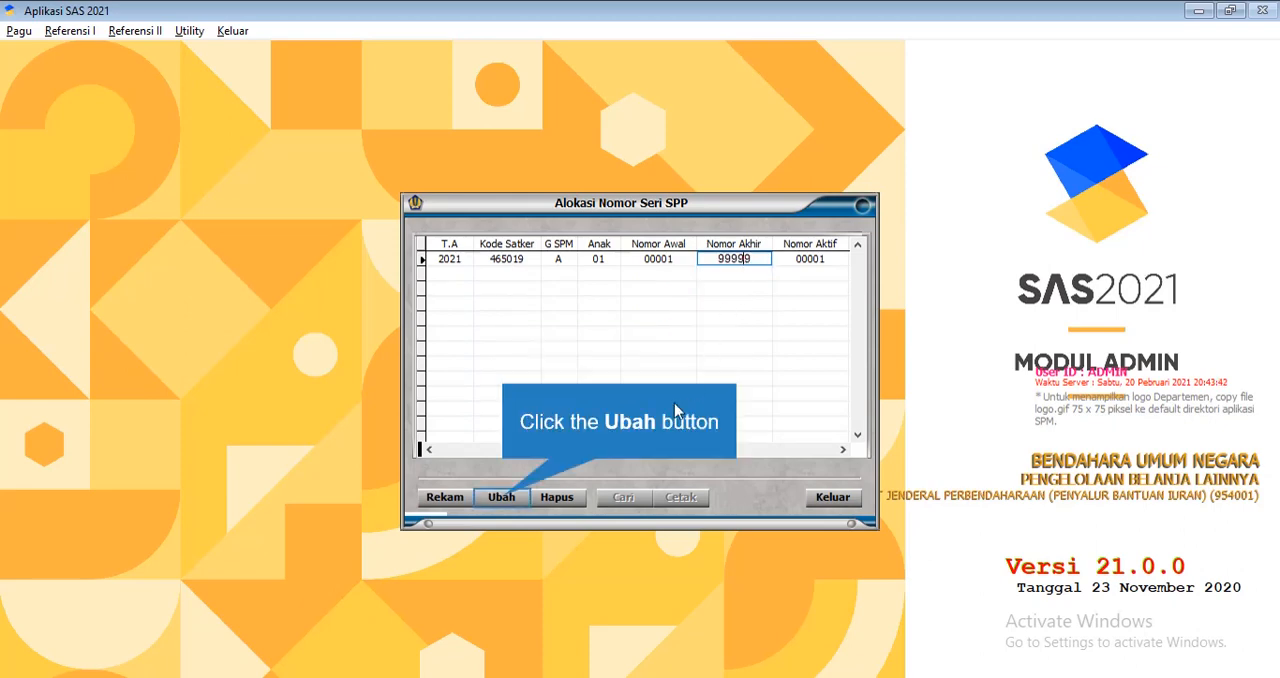
click(503, 497)
click(522, 413)
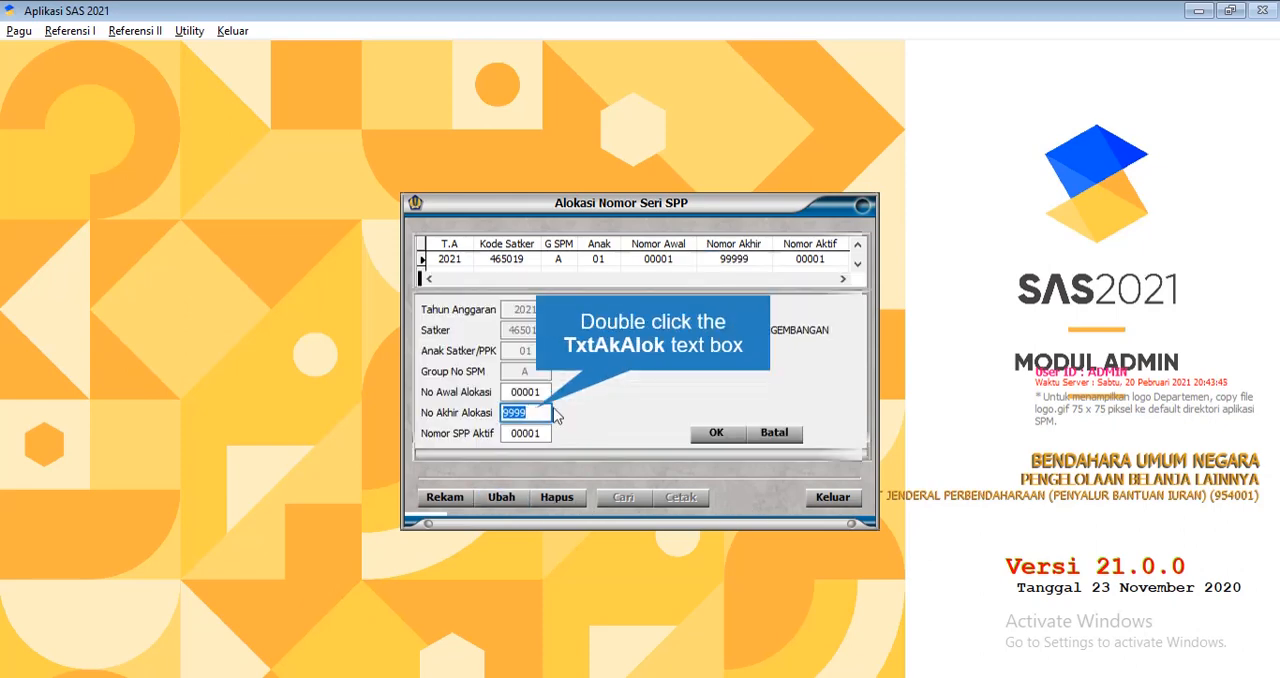
double_click(540, 413)
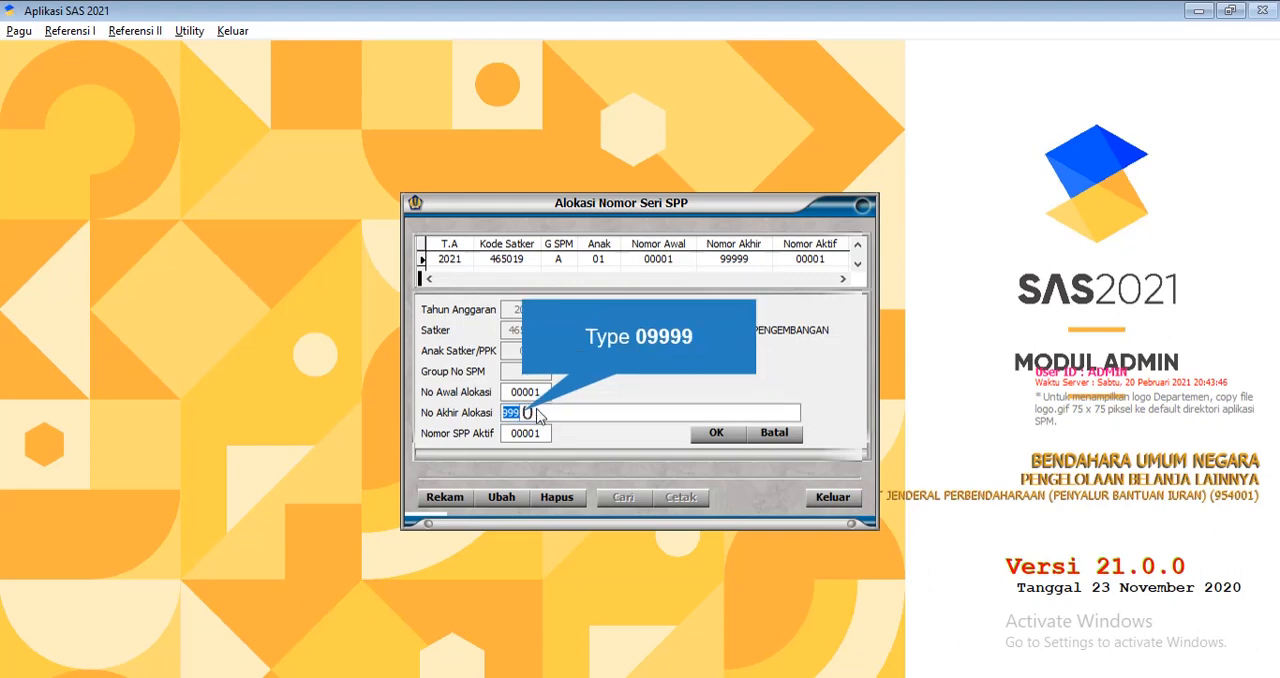
text(09999)
key(Tab)
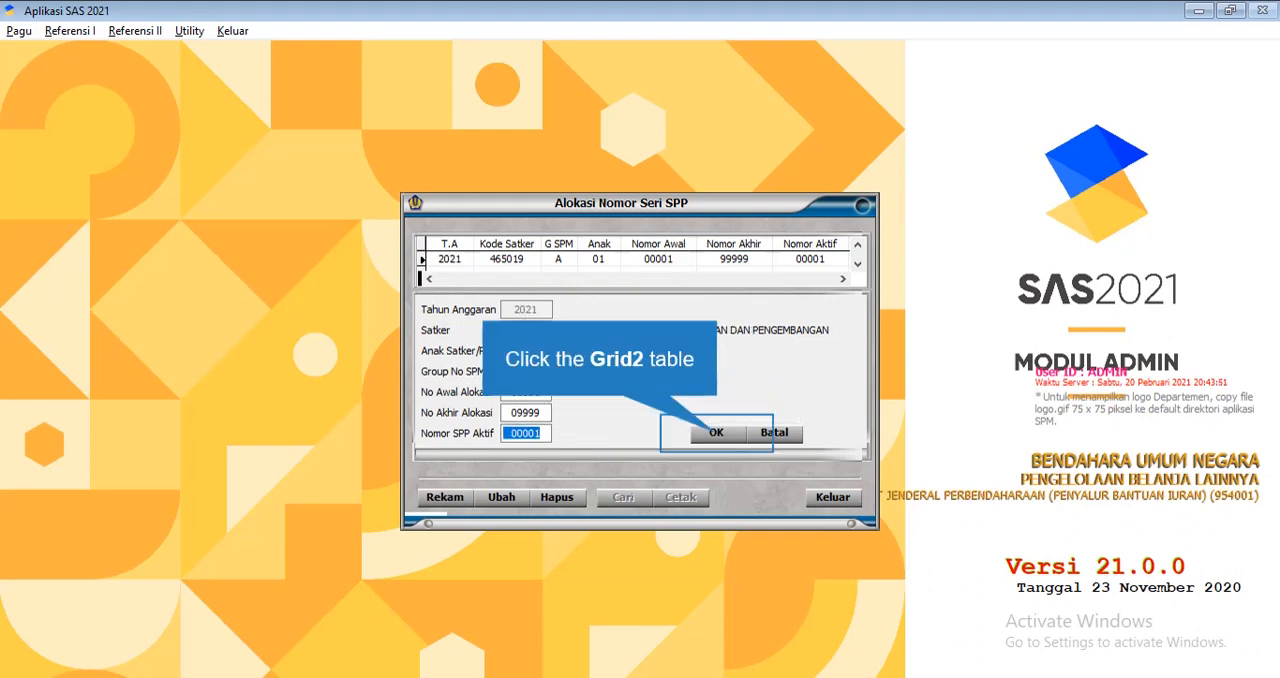
click(716, 432)
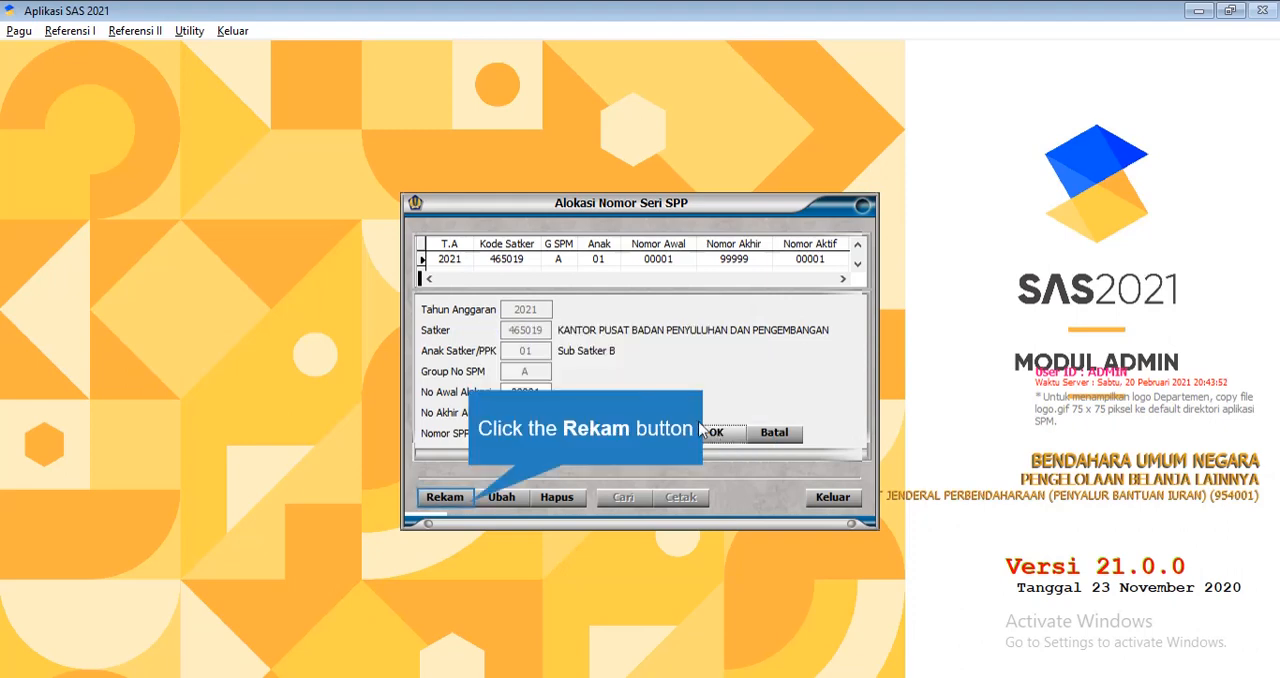
Record a new SPP allocation for satker 465019 with Anak Satker/PPK 02, Group No SPM A, and No Awal Alokasi 10000
click(445, 497)
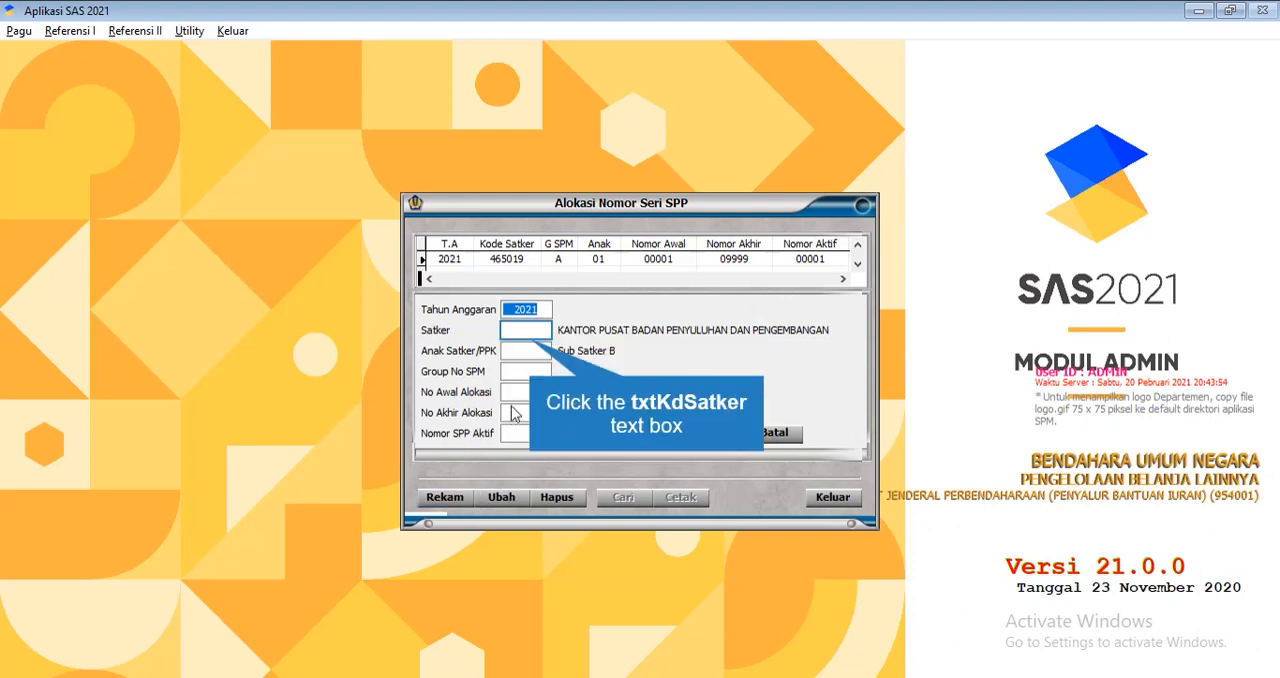
click(530, 333)
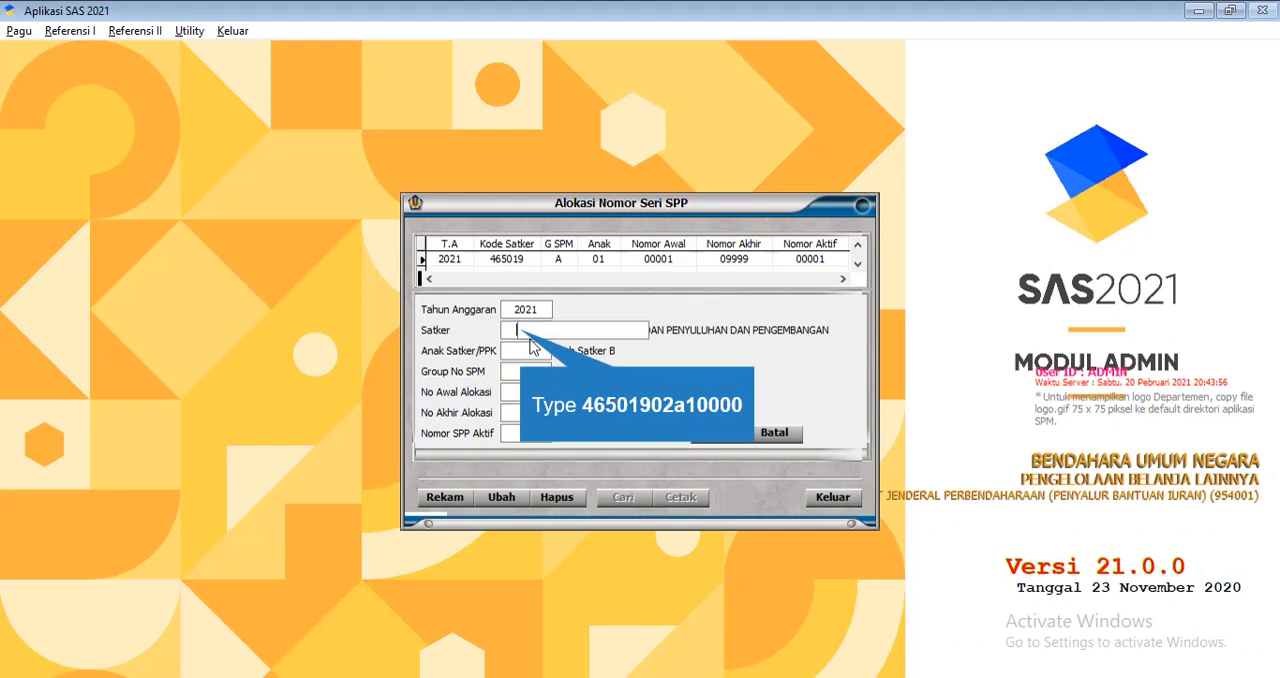
text(4650190)
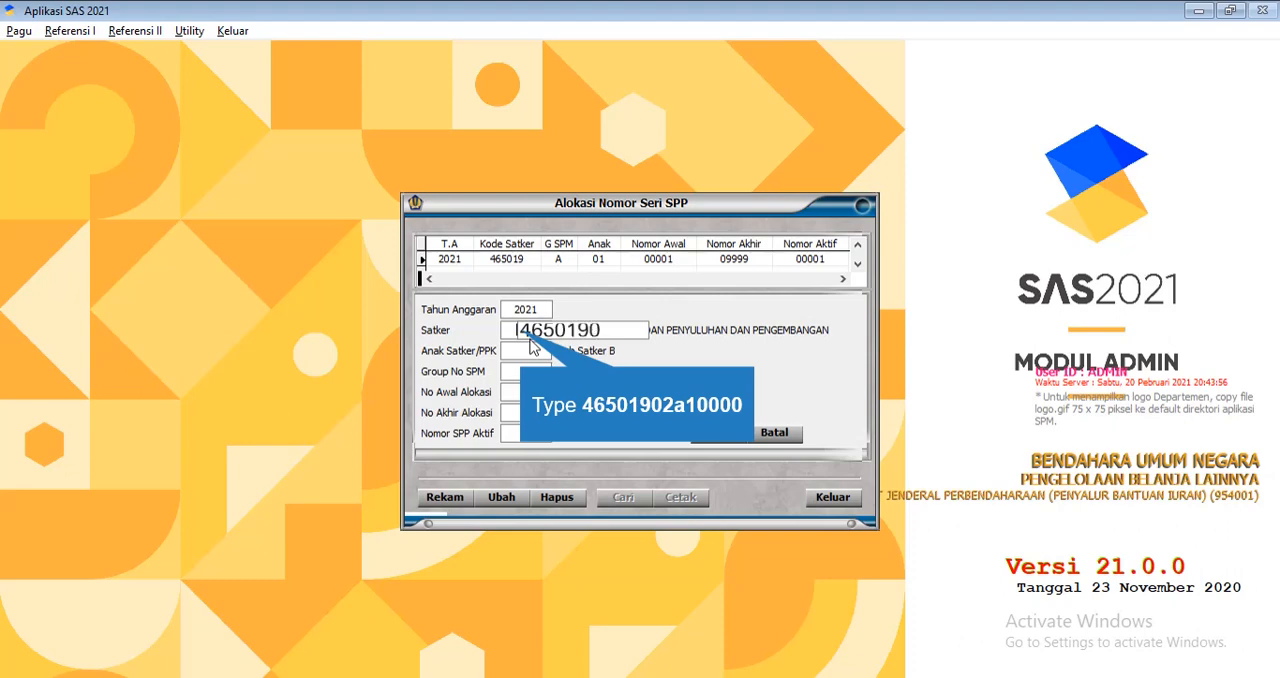
text(2)
text(a)
text(10)
text(000)
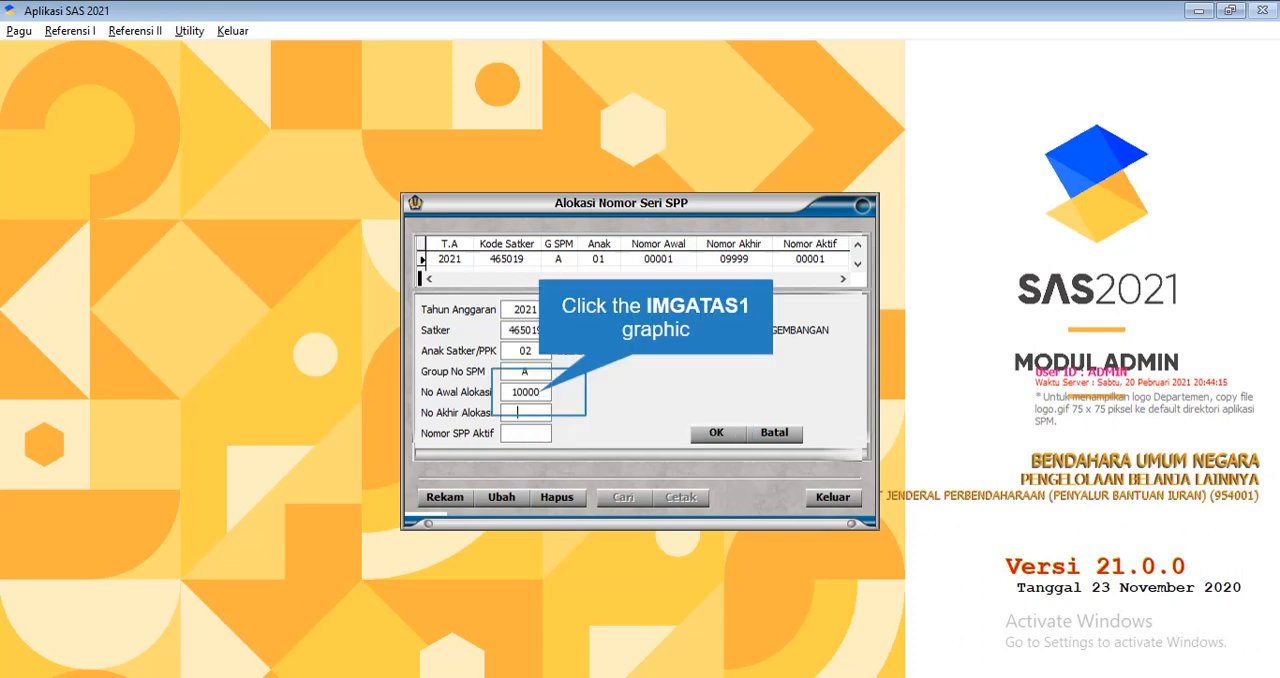
Set No Akhir Alokasi to 20000 and Nomor SPP Aktif to 10000, save the allocation, and close the SPP number form
click(640, 404)
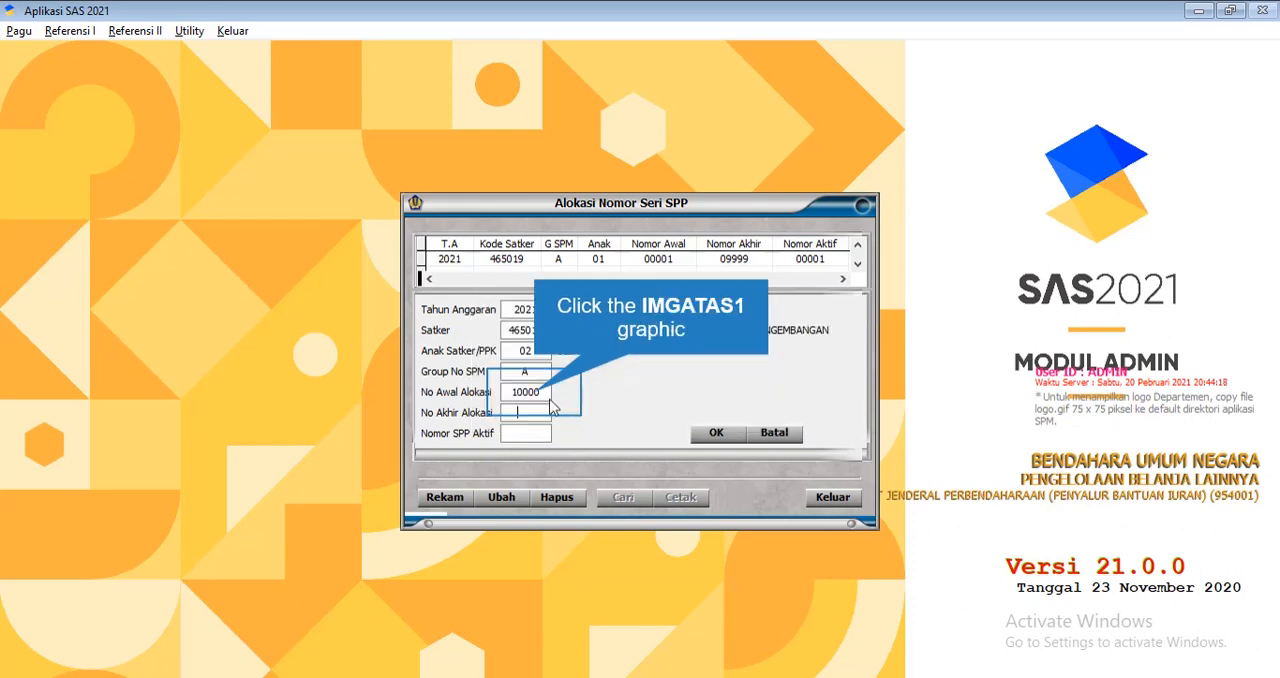
click(536, 390)
click(618, 400)
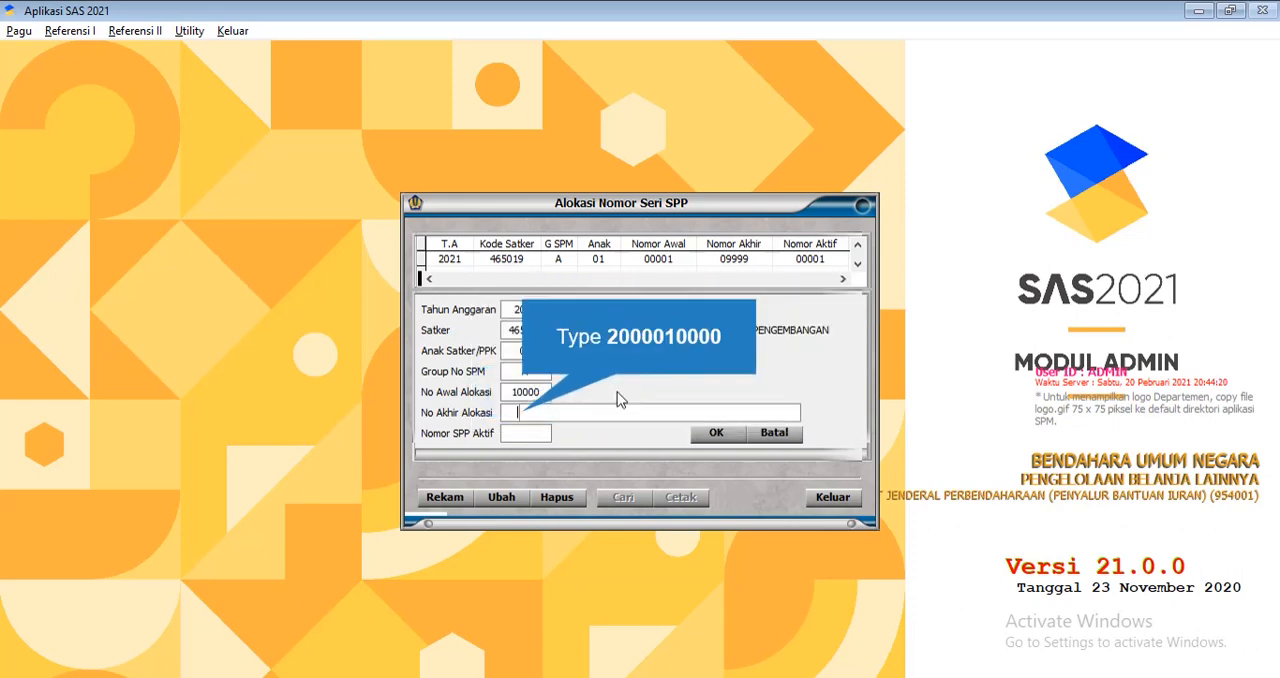
text(2000)
text(0100)
text(00)
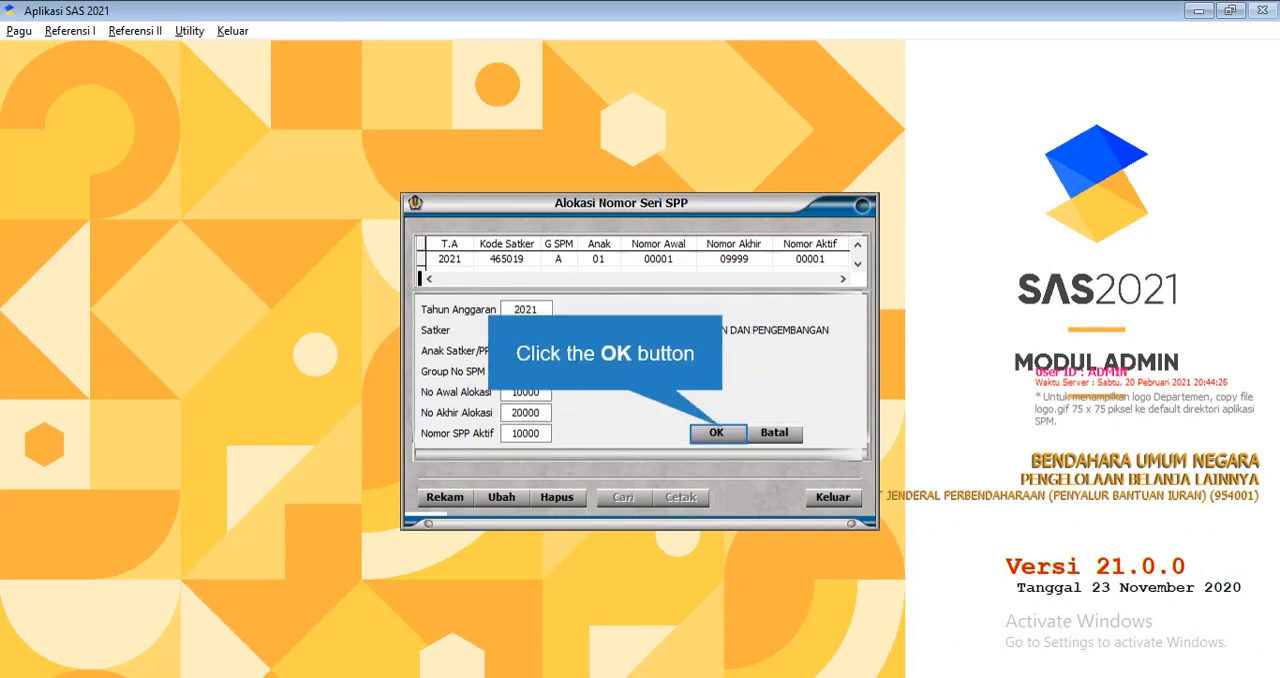
click(716, 432)
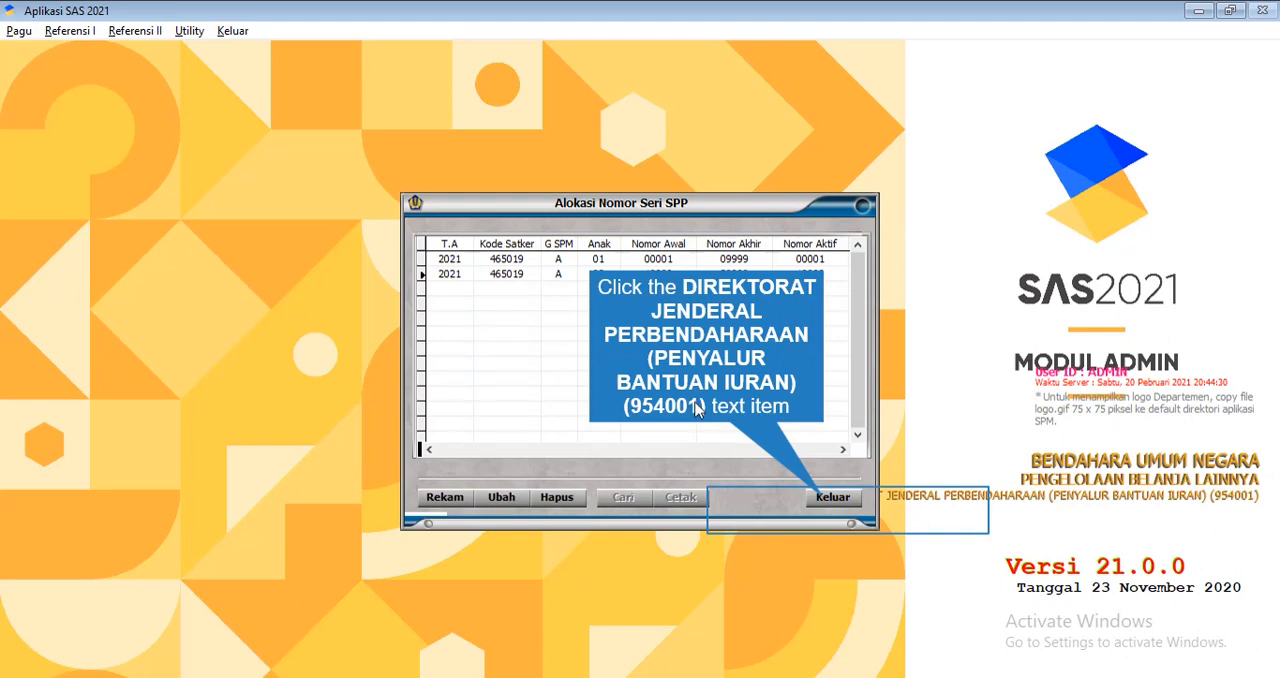
click(824, 500)
Open the KPPN reference and search for code 054
click(92, 33)
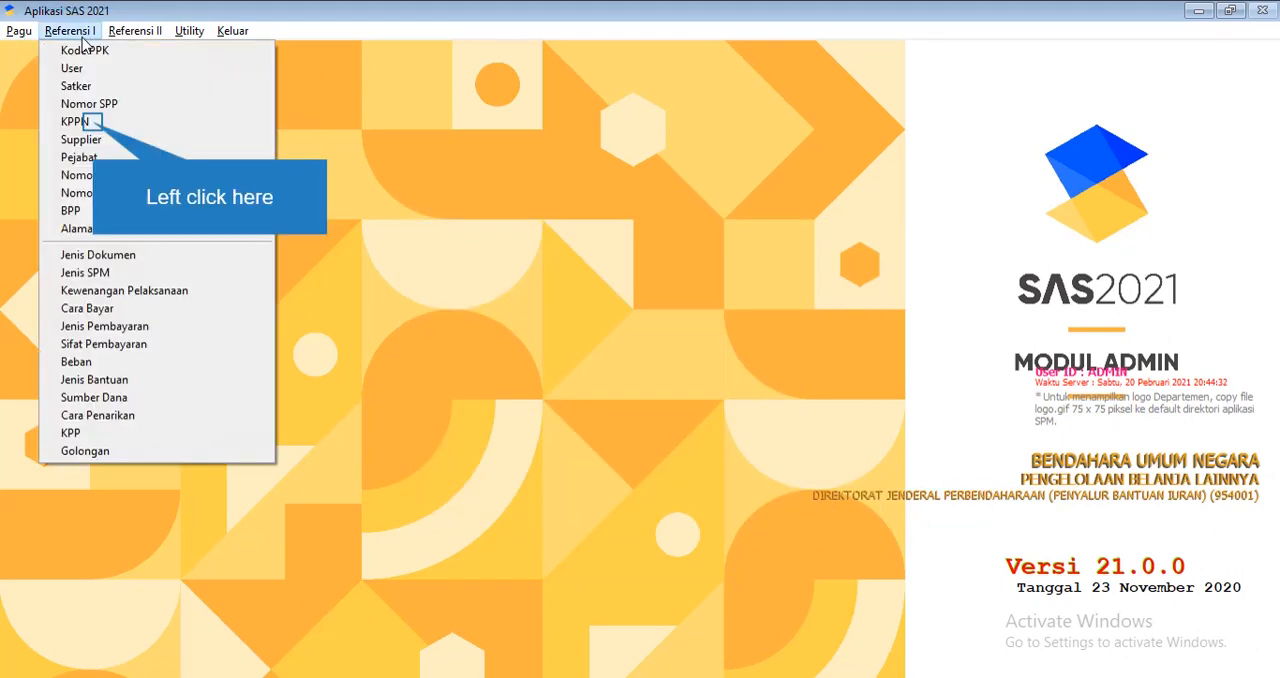
click(94, 122)
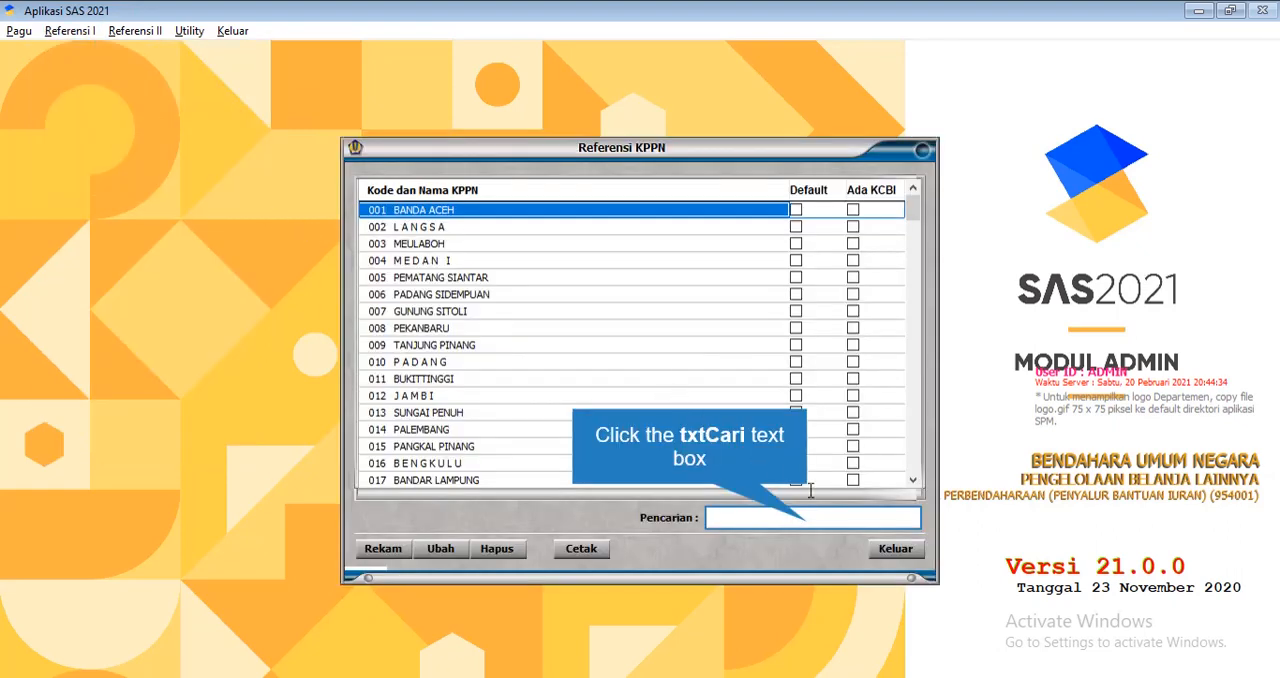
click(809, 521)
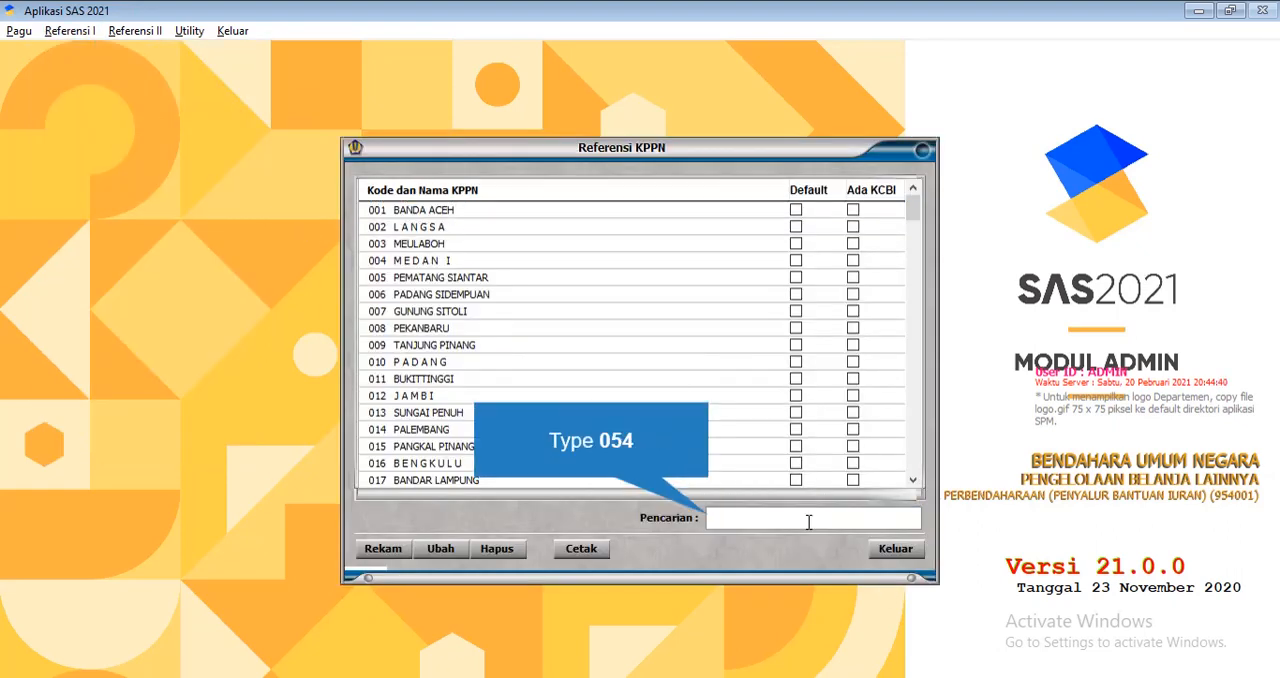
text(054)
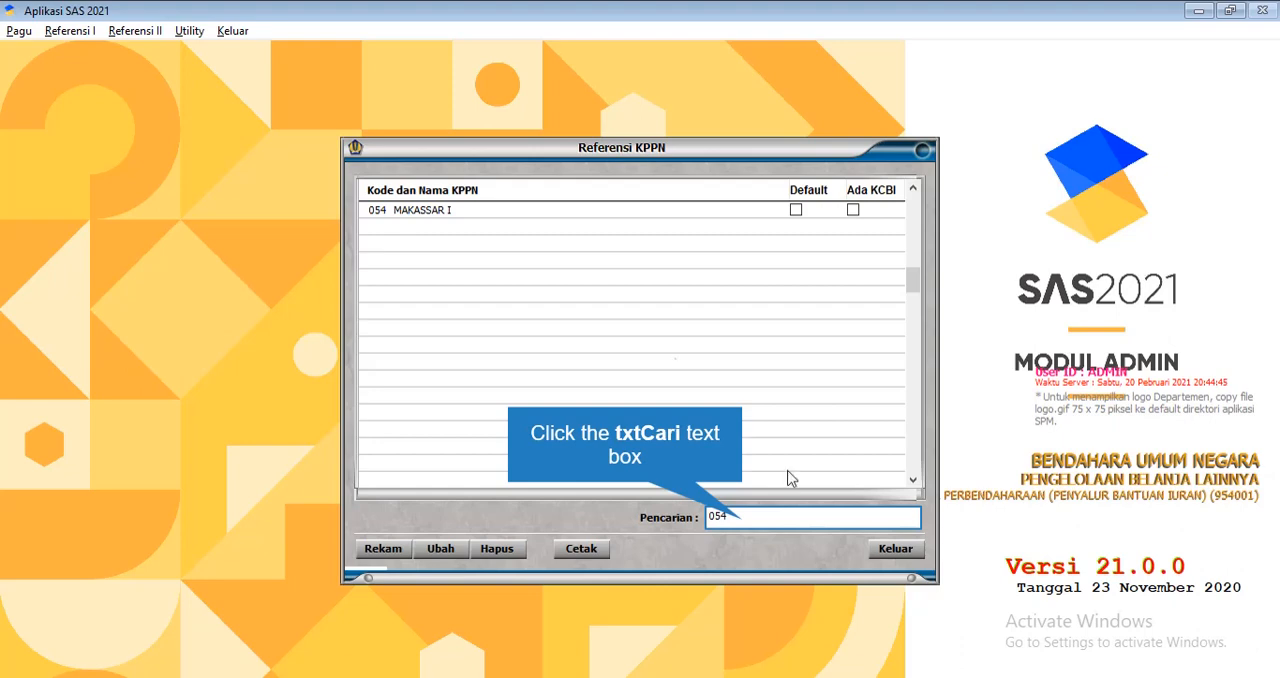
Search for KPPN 182, mark Jakarta VII as the default, and close the KPPN reference
click(712, 517)
text(182)
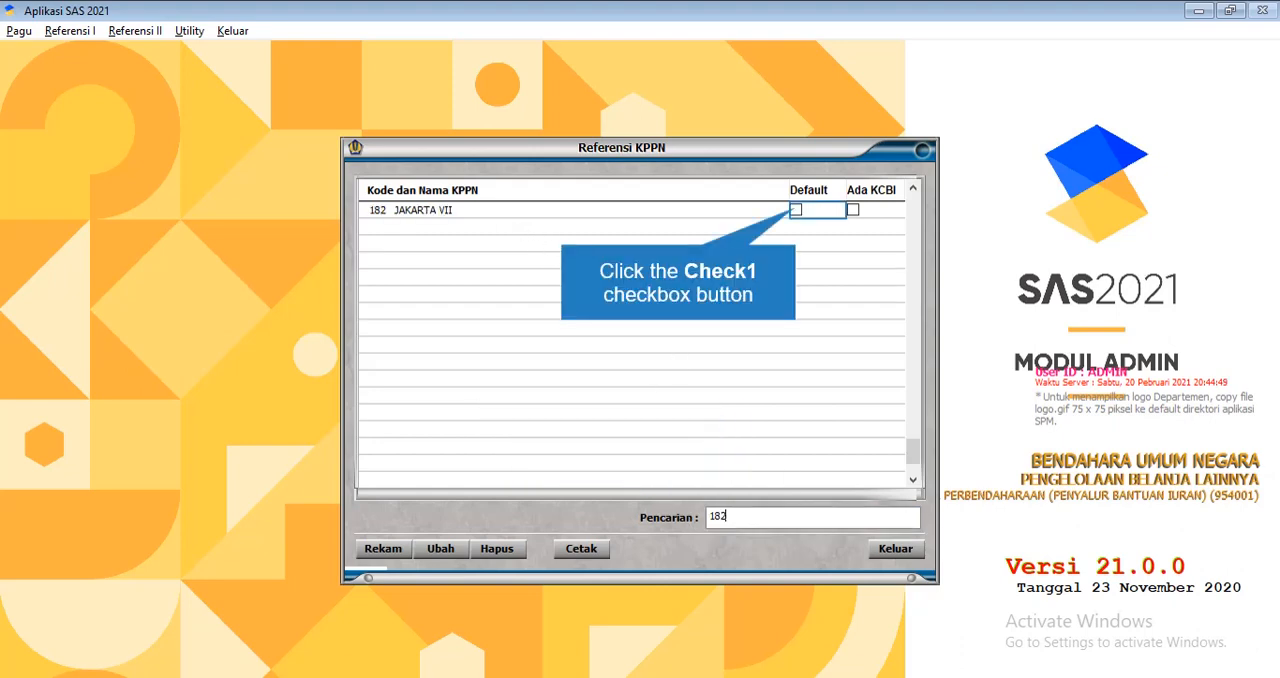
click(796, 210)
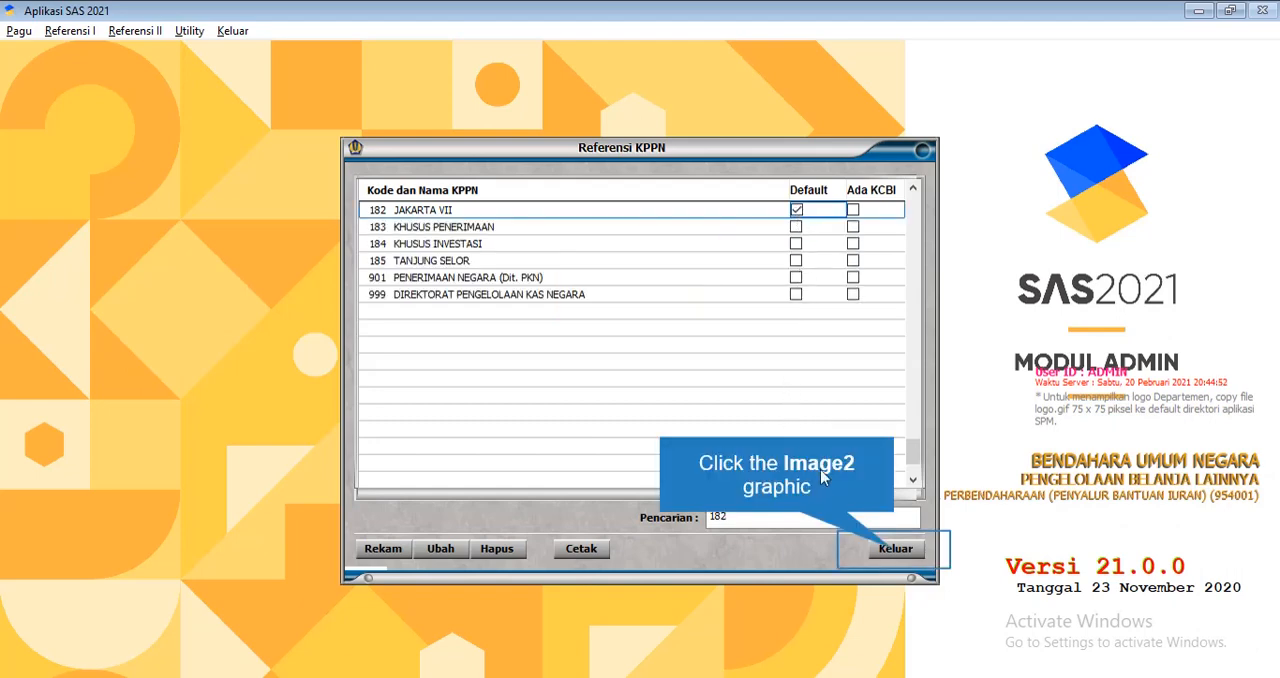
click(895, 549)
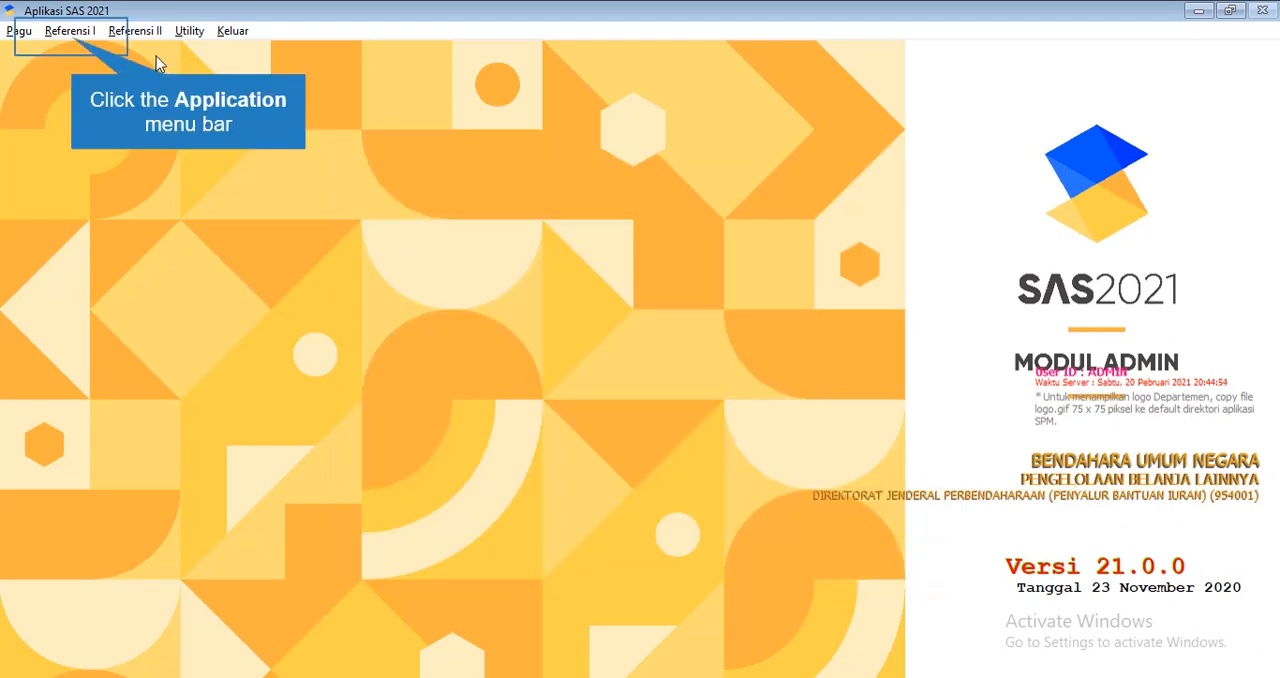
Open the supplier reference and start a new record with Satker code 465501
click(70, 31)
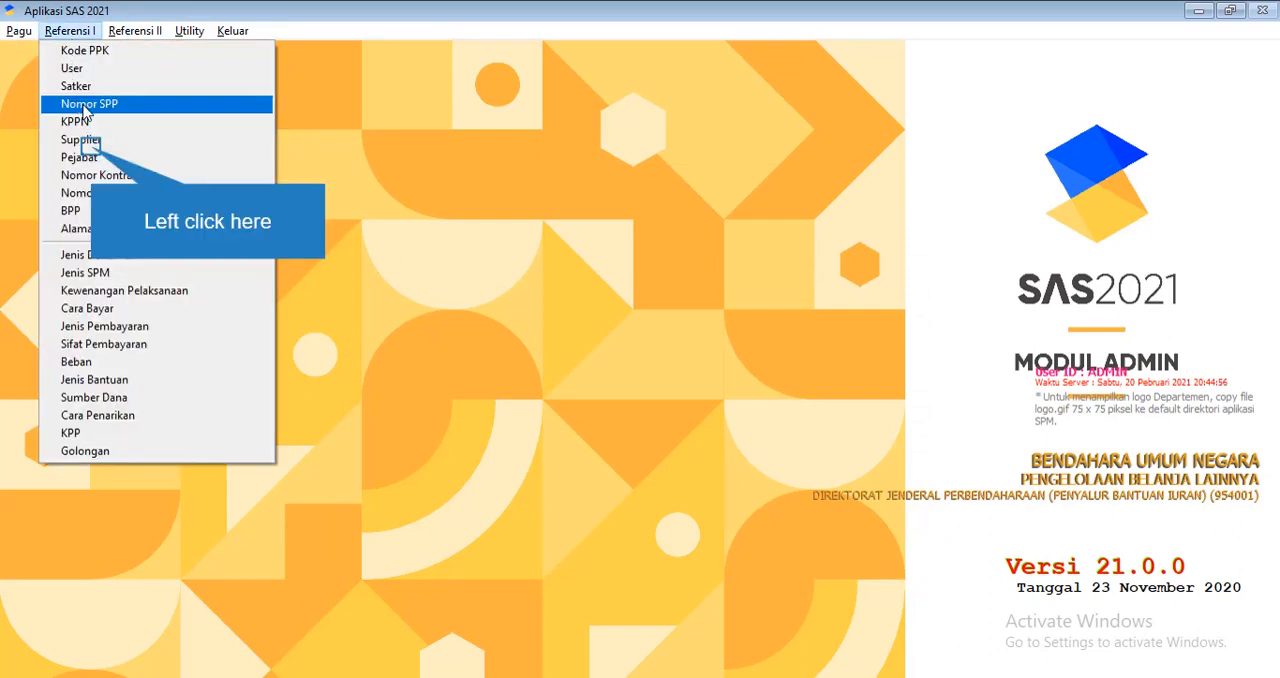
click(92, 140)
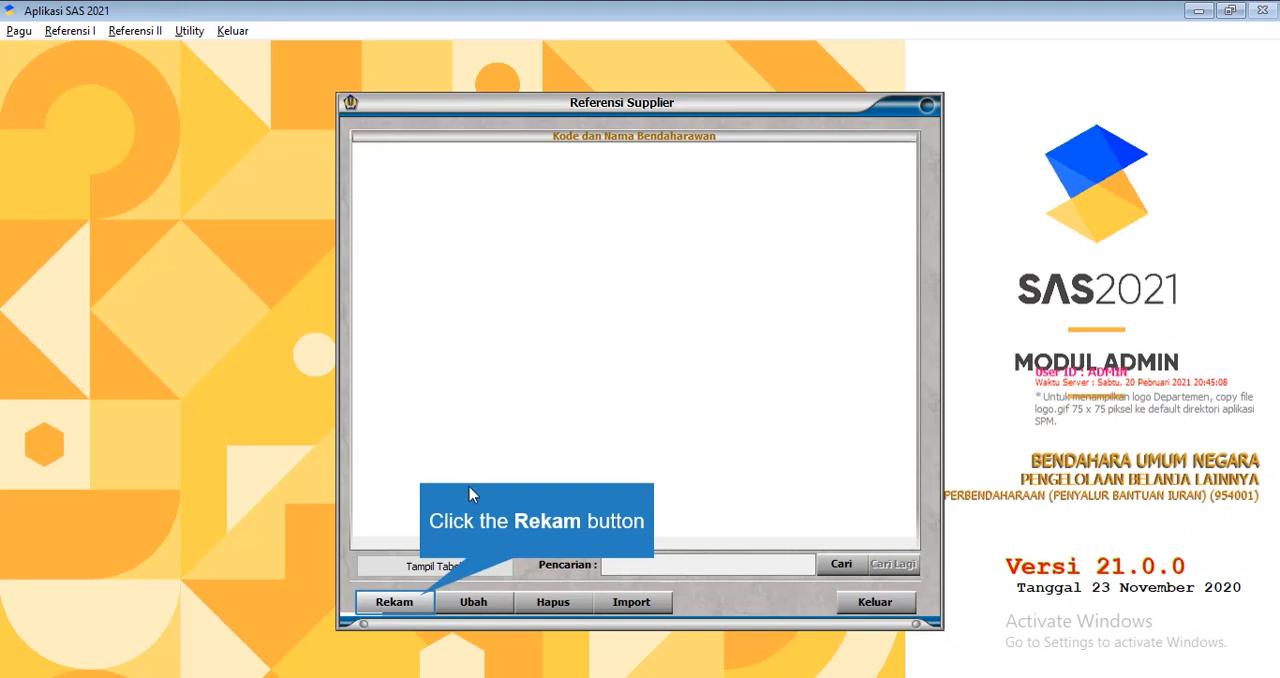
click(424, 603)
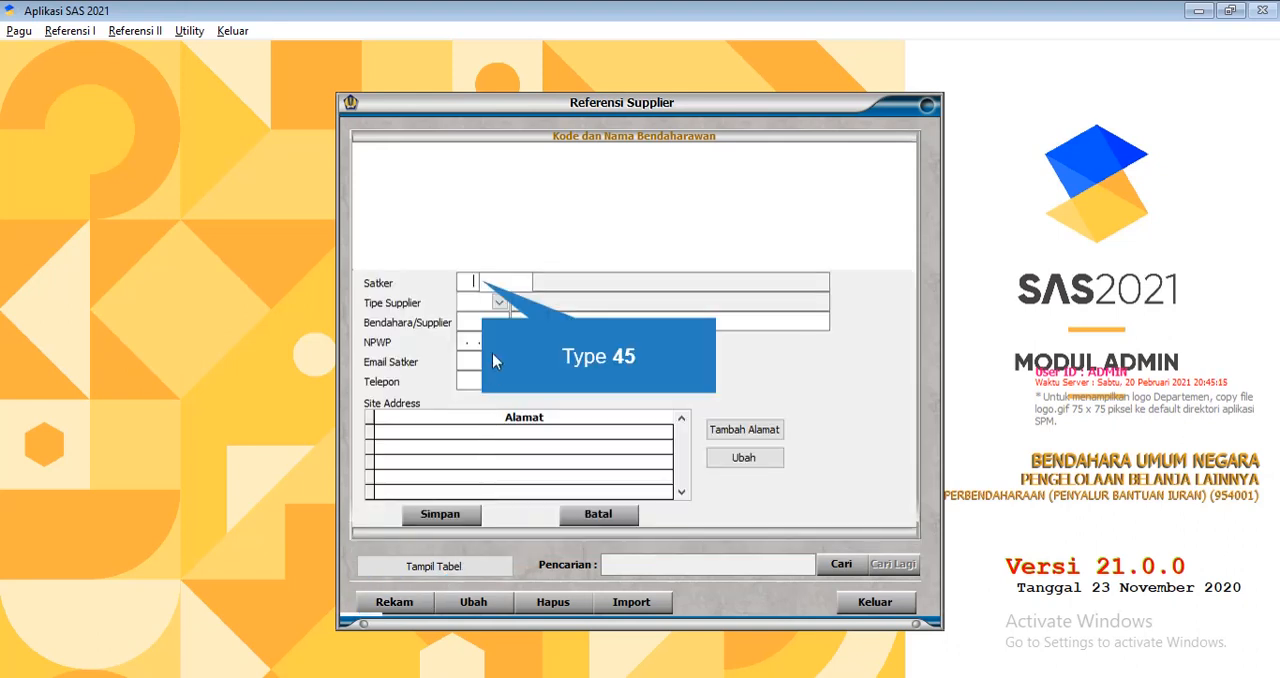
text(45)
key(BackSpace)
text(655)
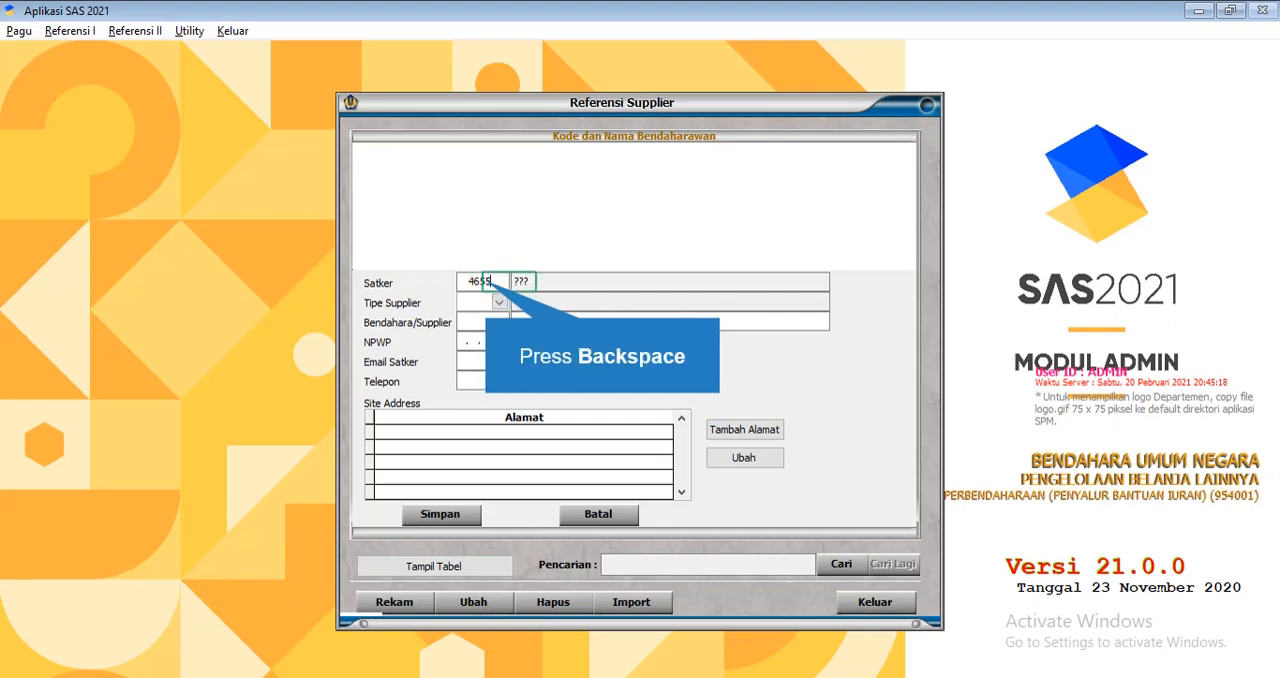
key(BackSpace)
text(5019)
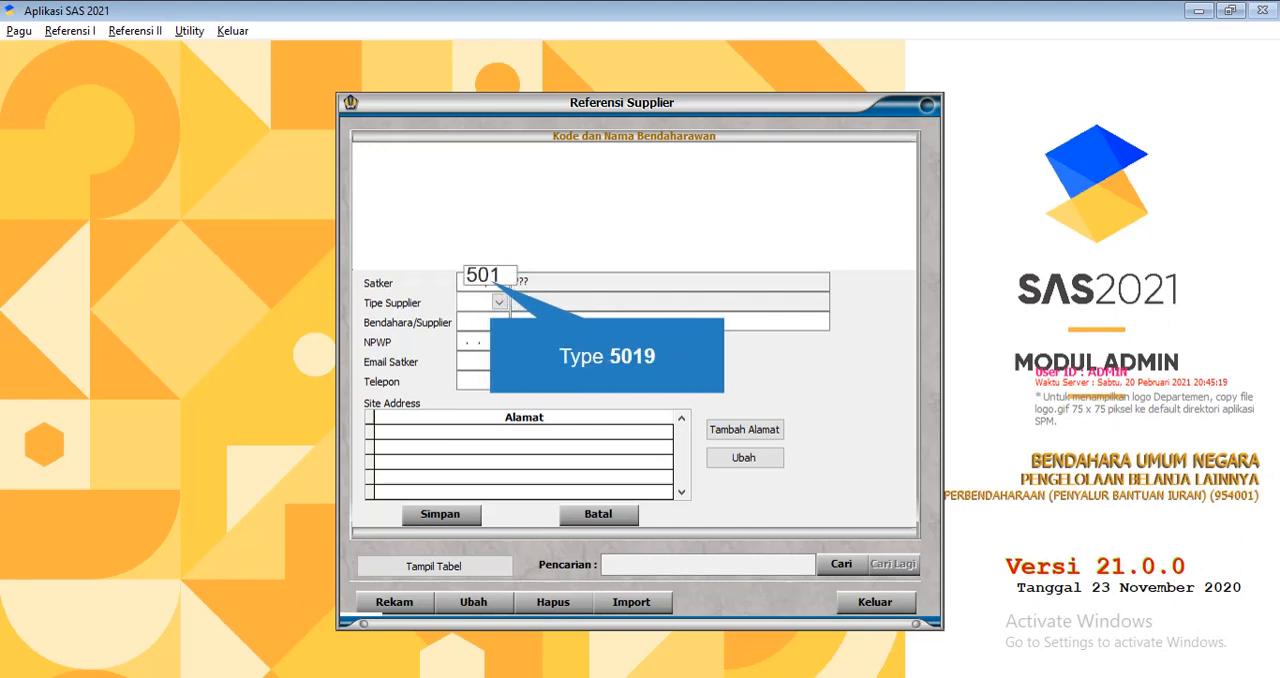
key(BackSpace)
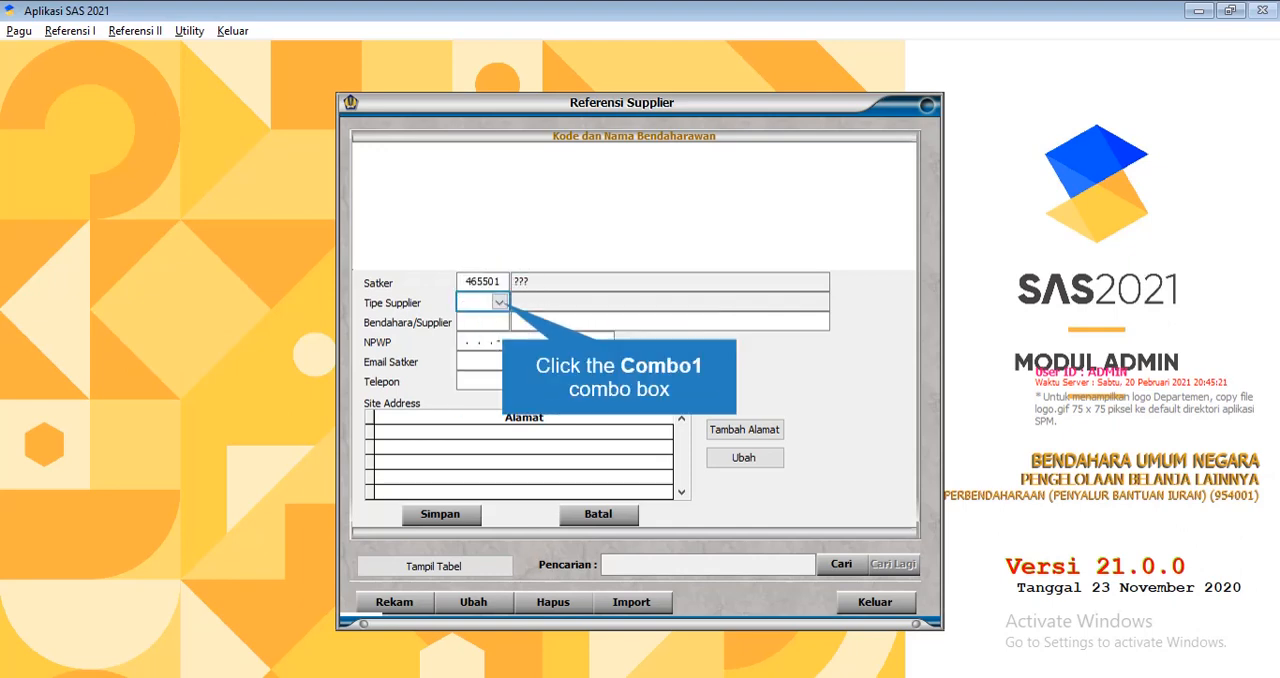
Set Tipe Supplier to 01 (Satker) and try to move past the empty NPWP to Email Satker
click(500, 302)
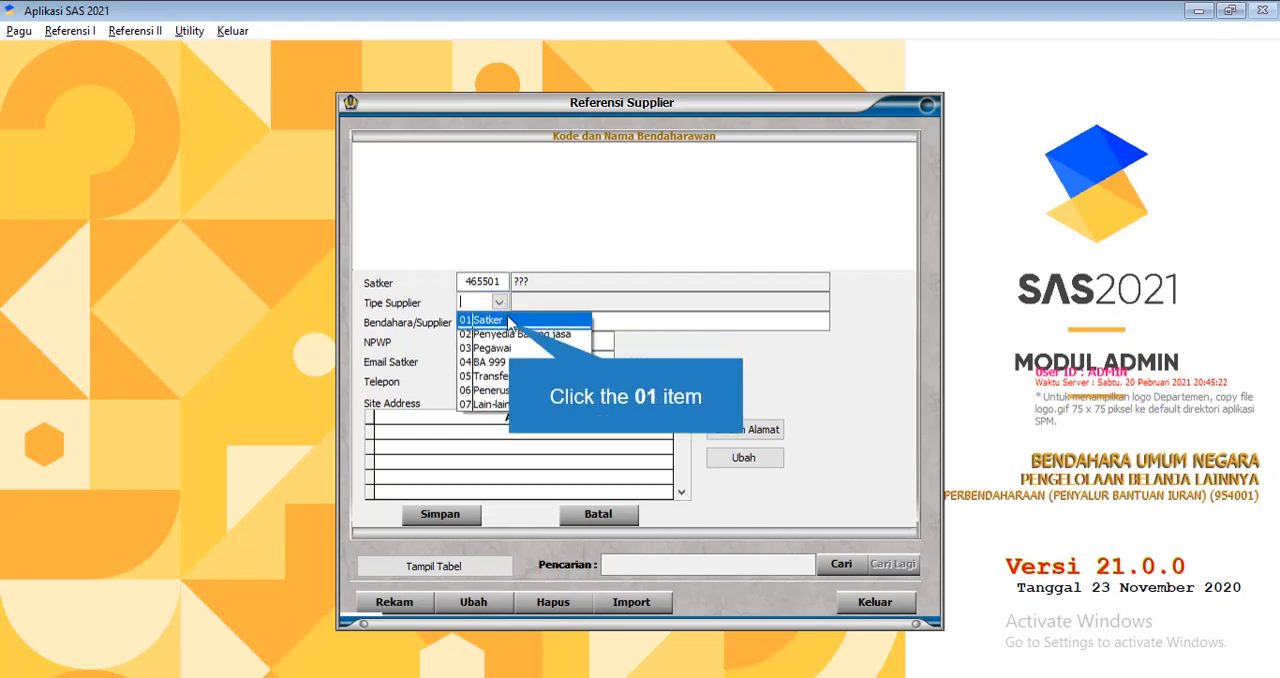
click(510, 328)
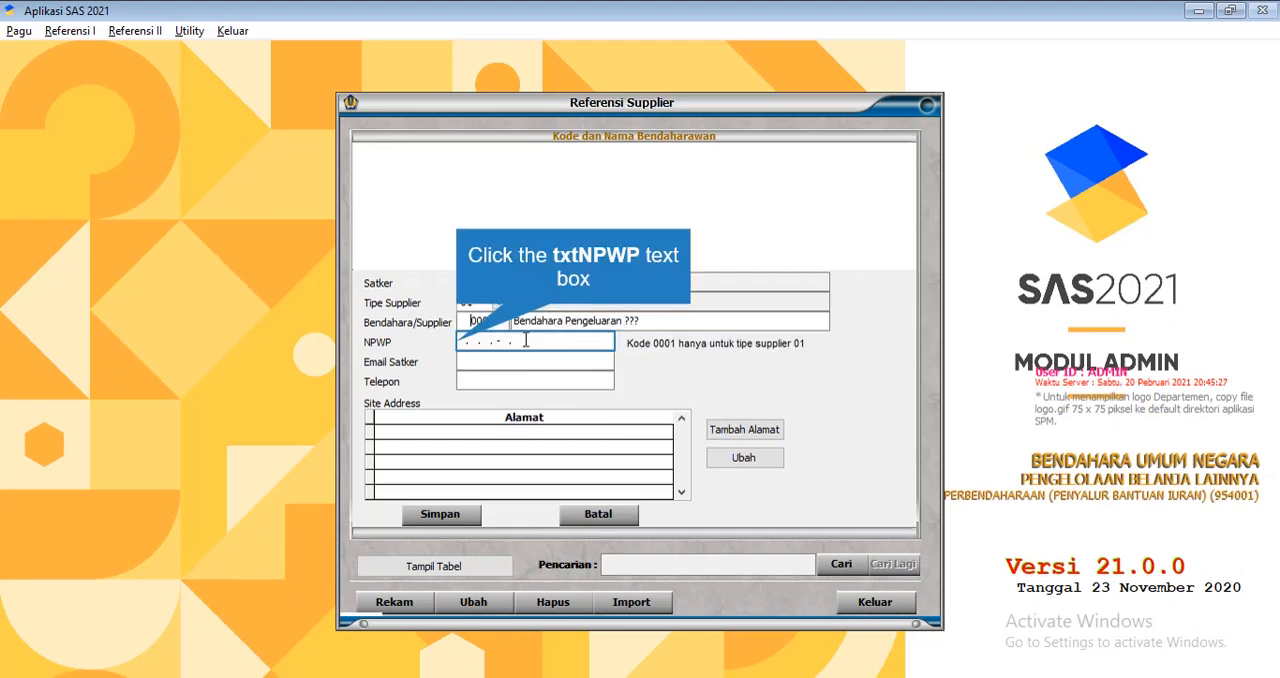
click(464, 348)
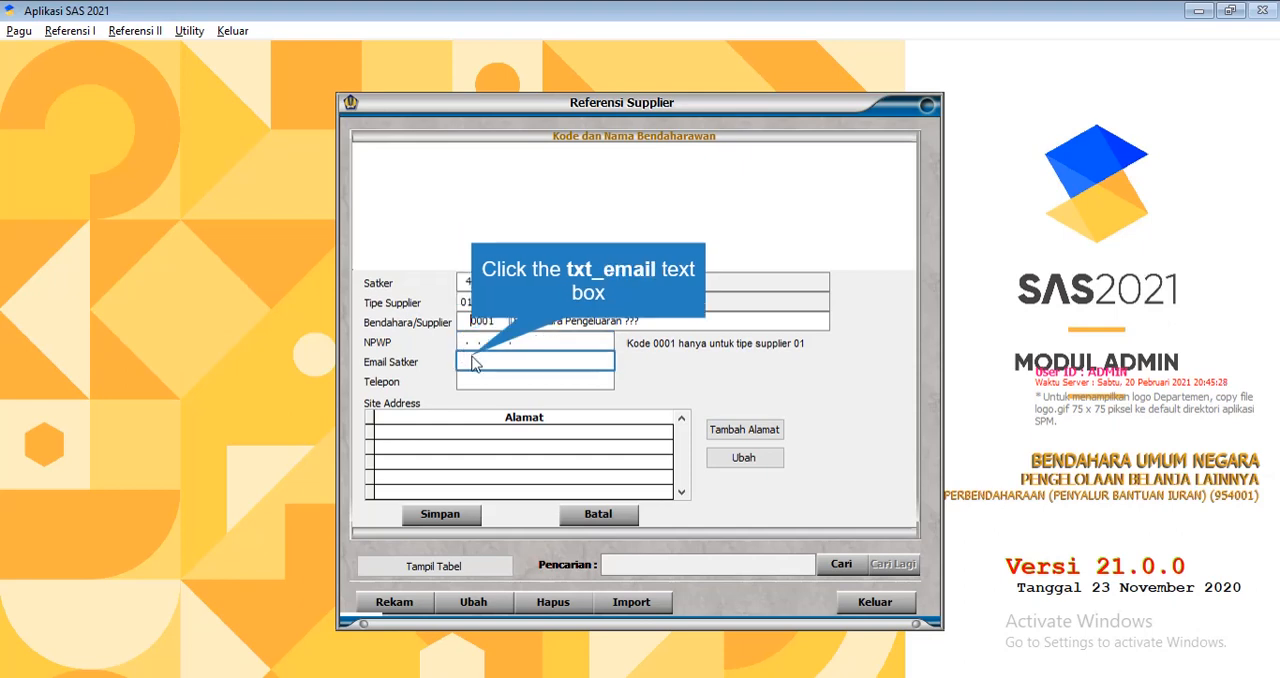
click(490, 362)
click(610, 393)
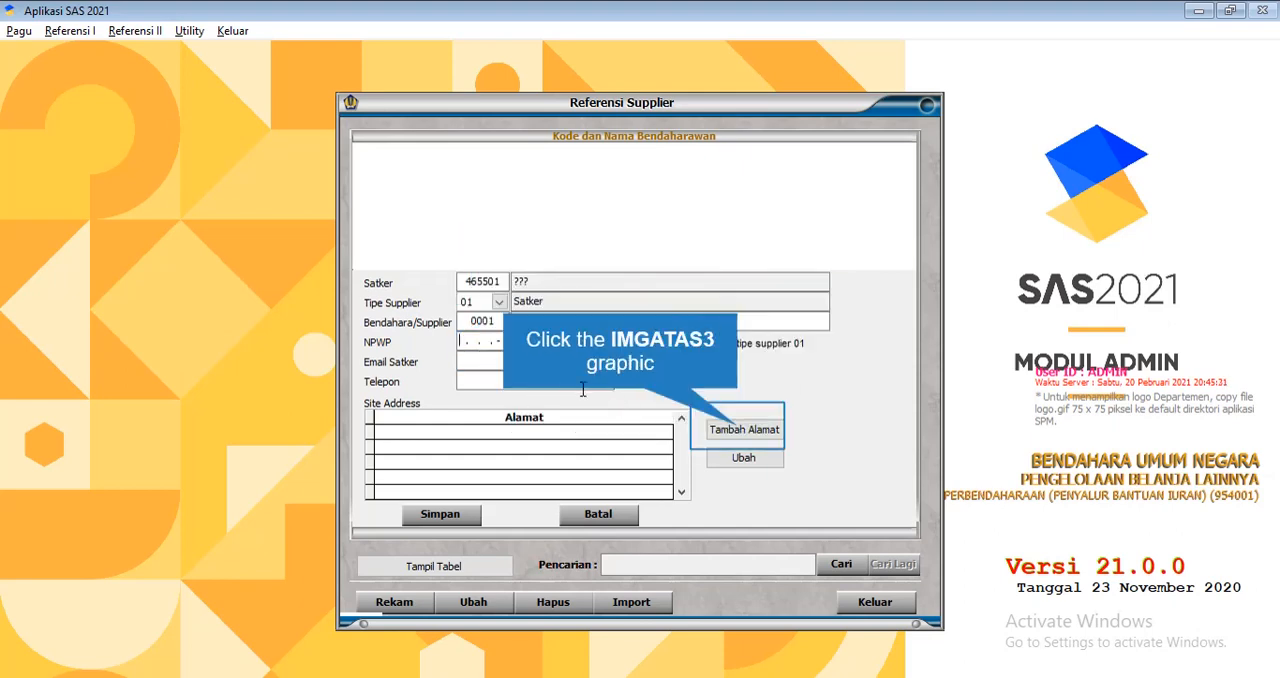
Try to add a site address to the supplier record, and try to cancel the entry with the NPWP left empty
click(712, 432)
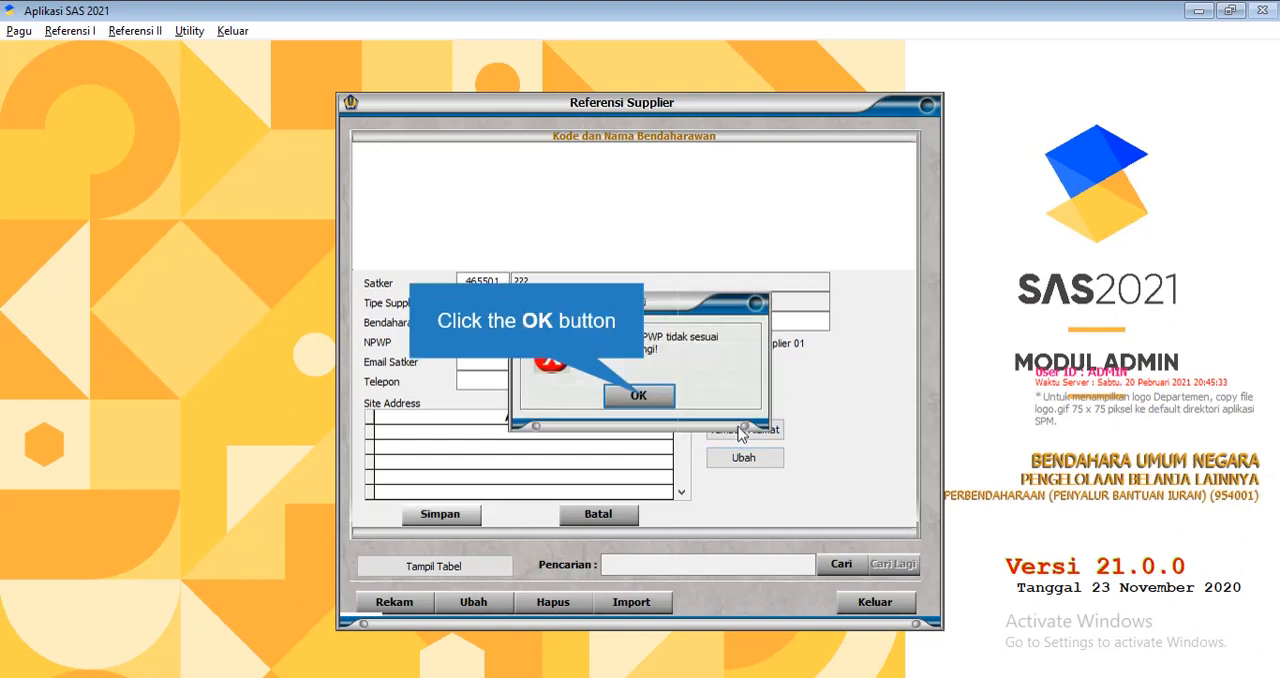
click(664, 403)
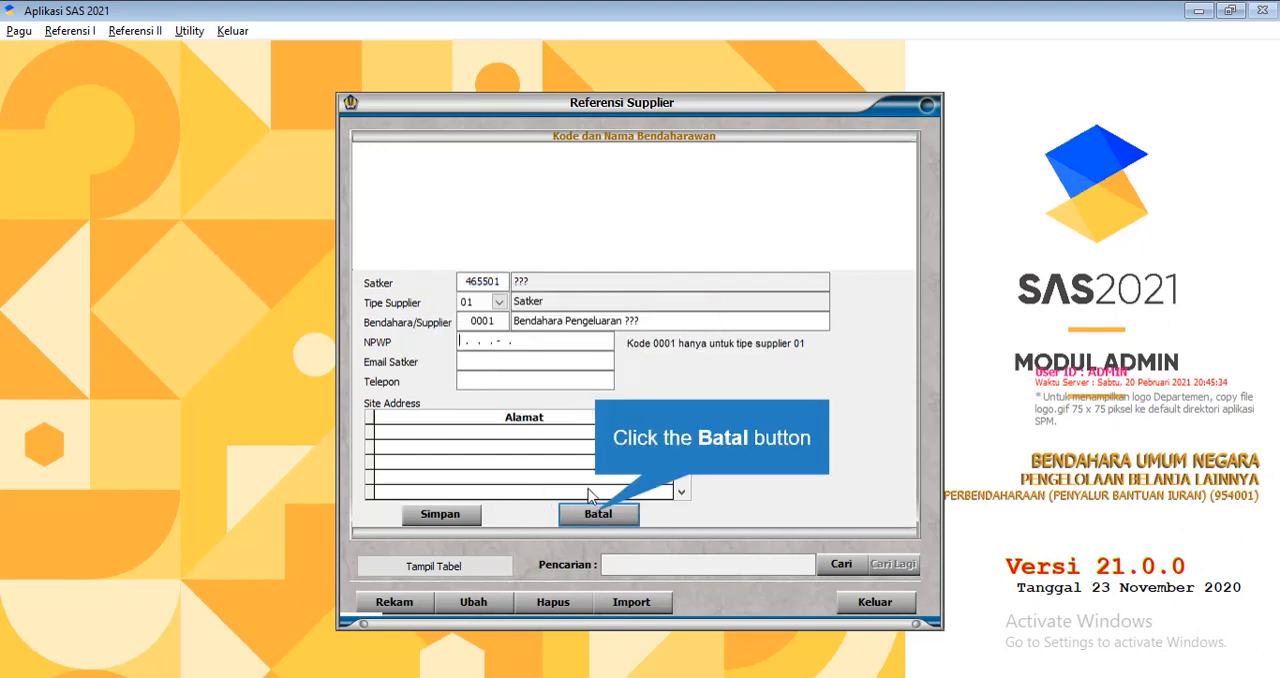
click(598, 513)
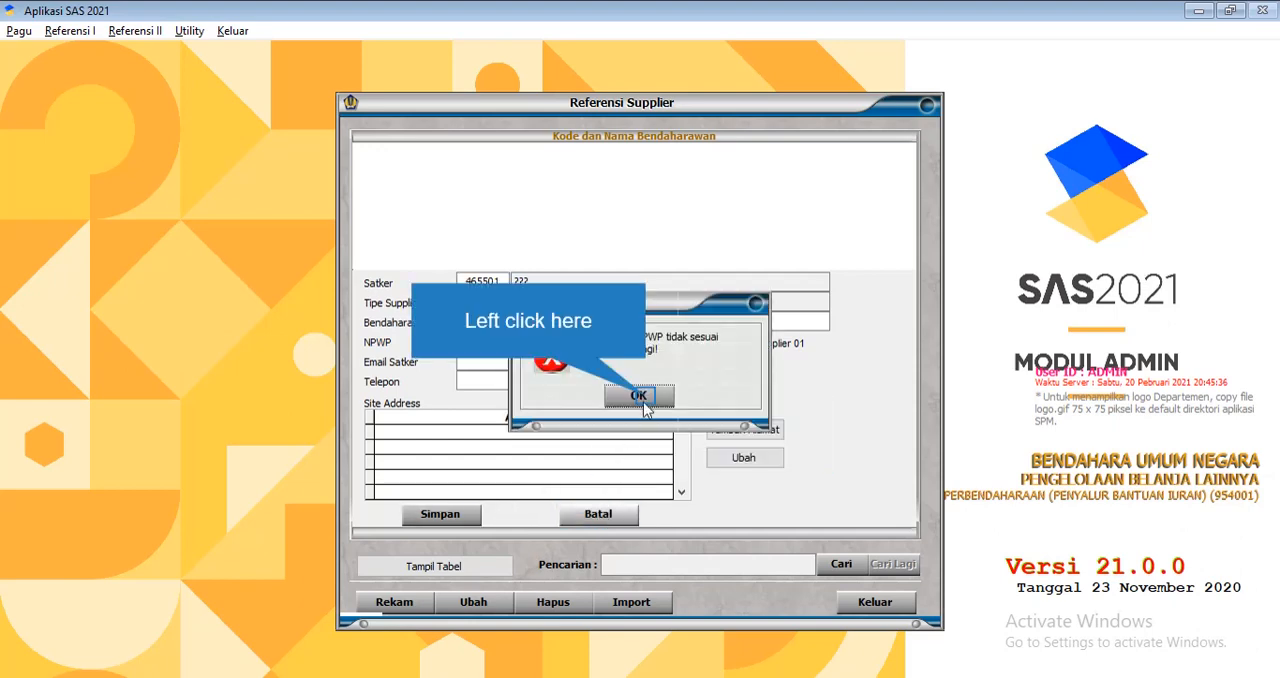
click(643, 400)
click(598, 513)
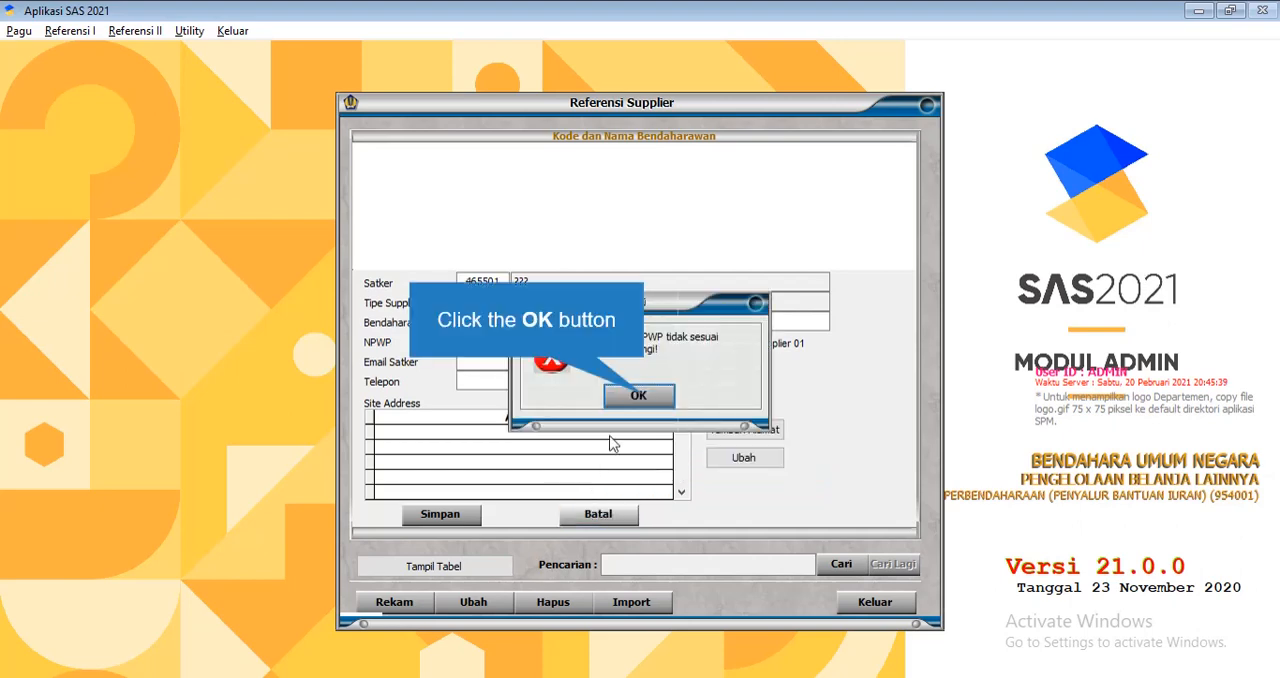
click(645, 403)
Enter a placeholder tax number as the supplier's NPWP and change its last three digits to 000
text(123132132132132132)
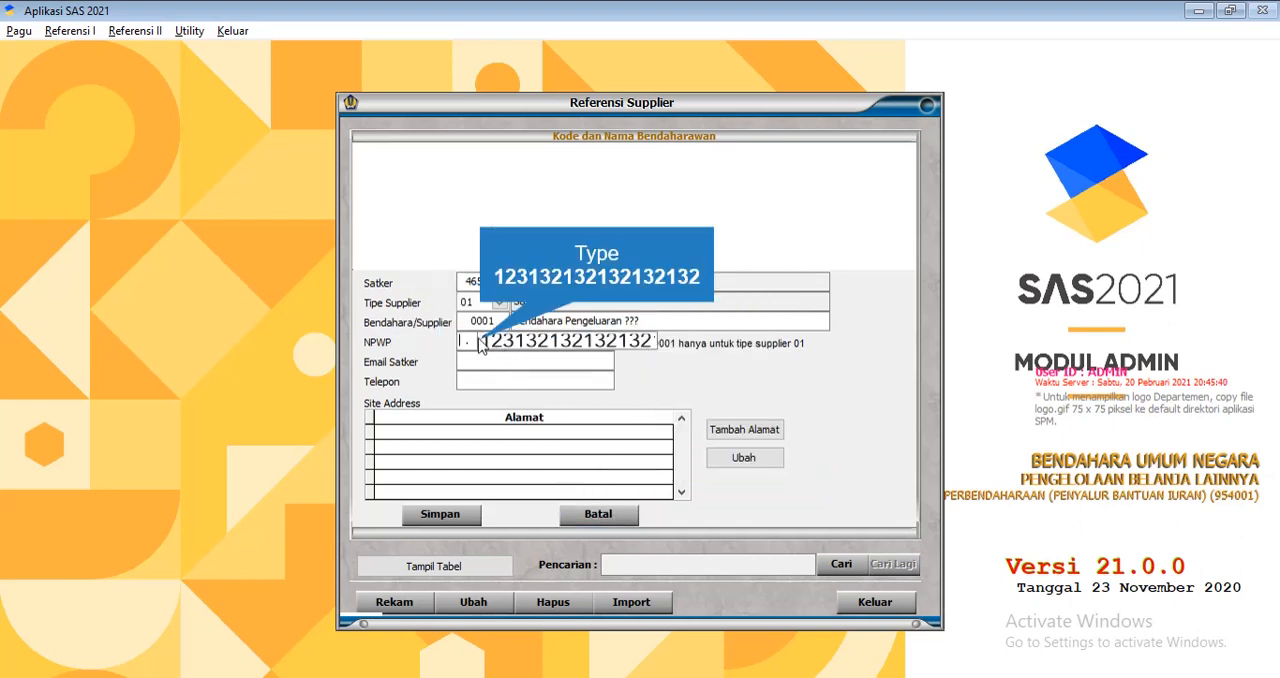
key(Return)
click(638, 395)
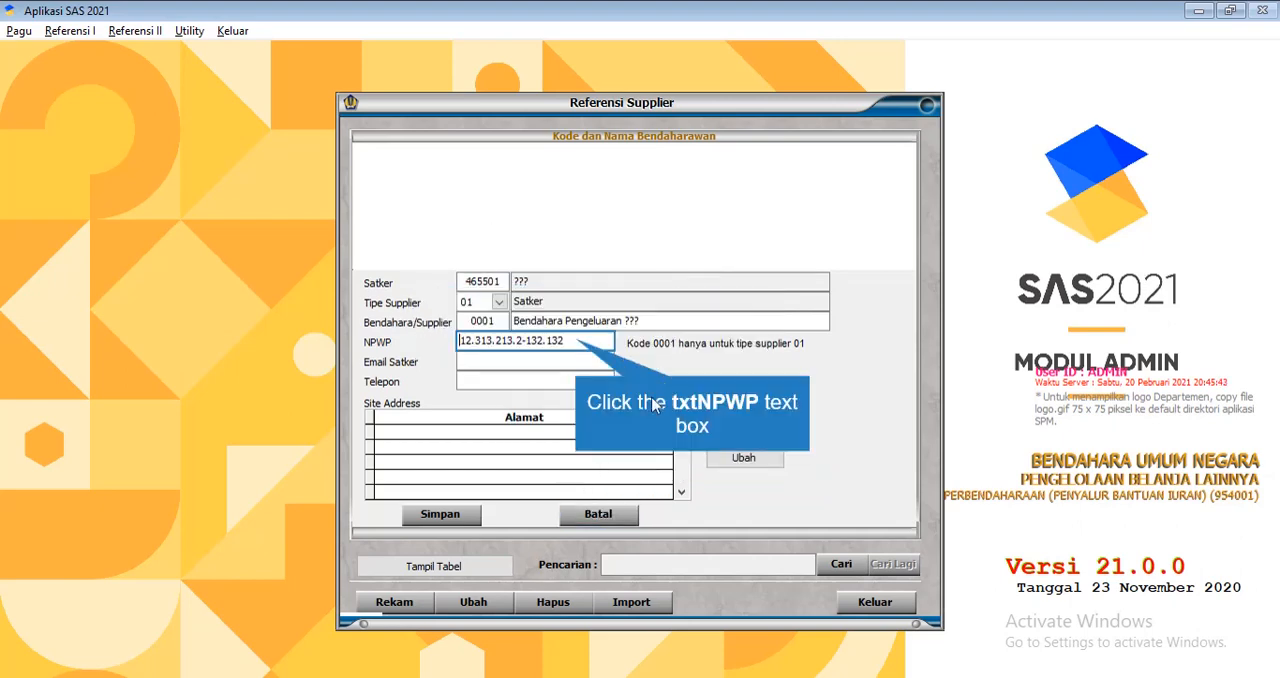
click(554, 340)
text(000)
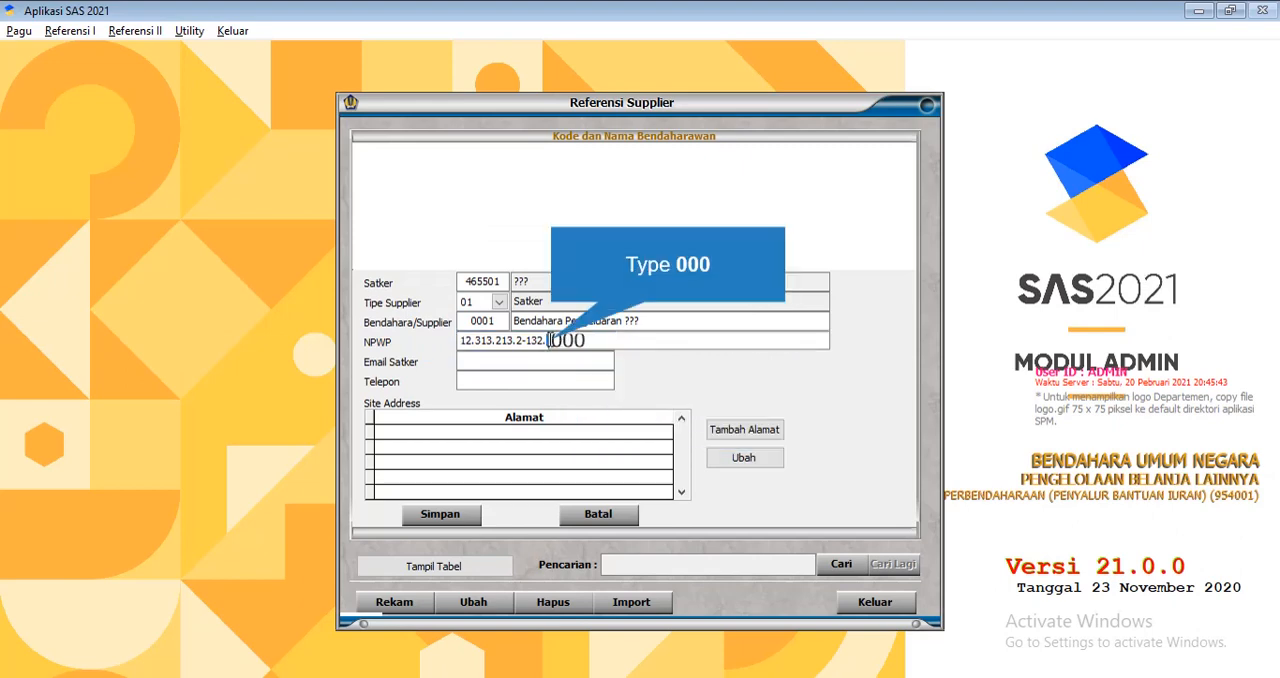
key(Return)
click(638, 395)
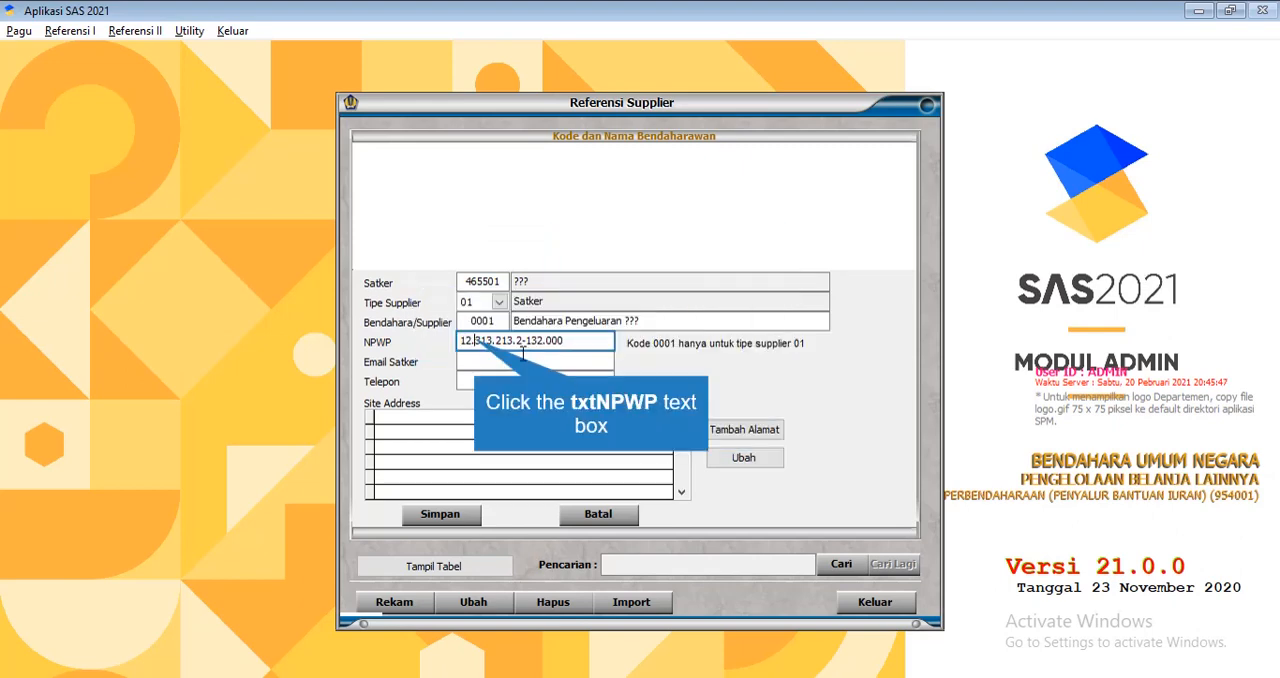
Change the first digits of the supplier's NPWP and try to cancel the entry
click(490, 341)
text(00)
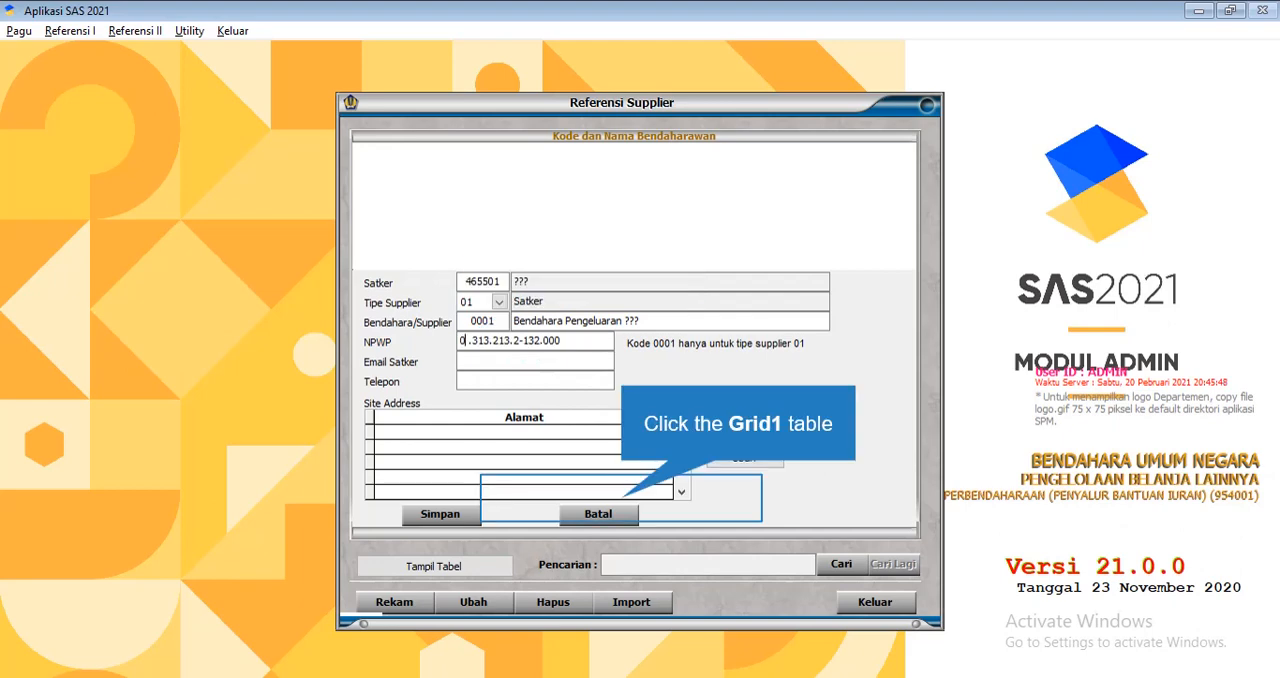
click(619, 508)
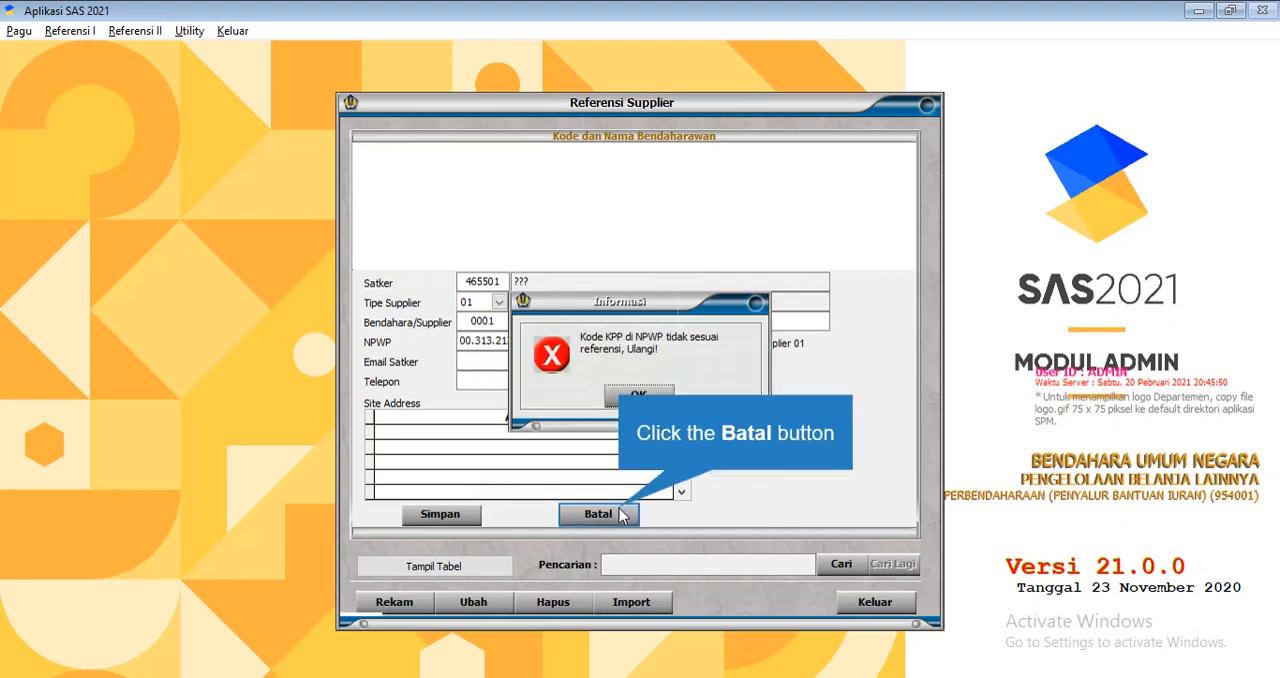
click(640, 393)
Replace the supplier's NPWP with another placeholder tax number and try to move on to Email Satker
click(586, 345)
text(0)
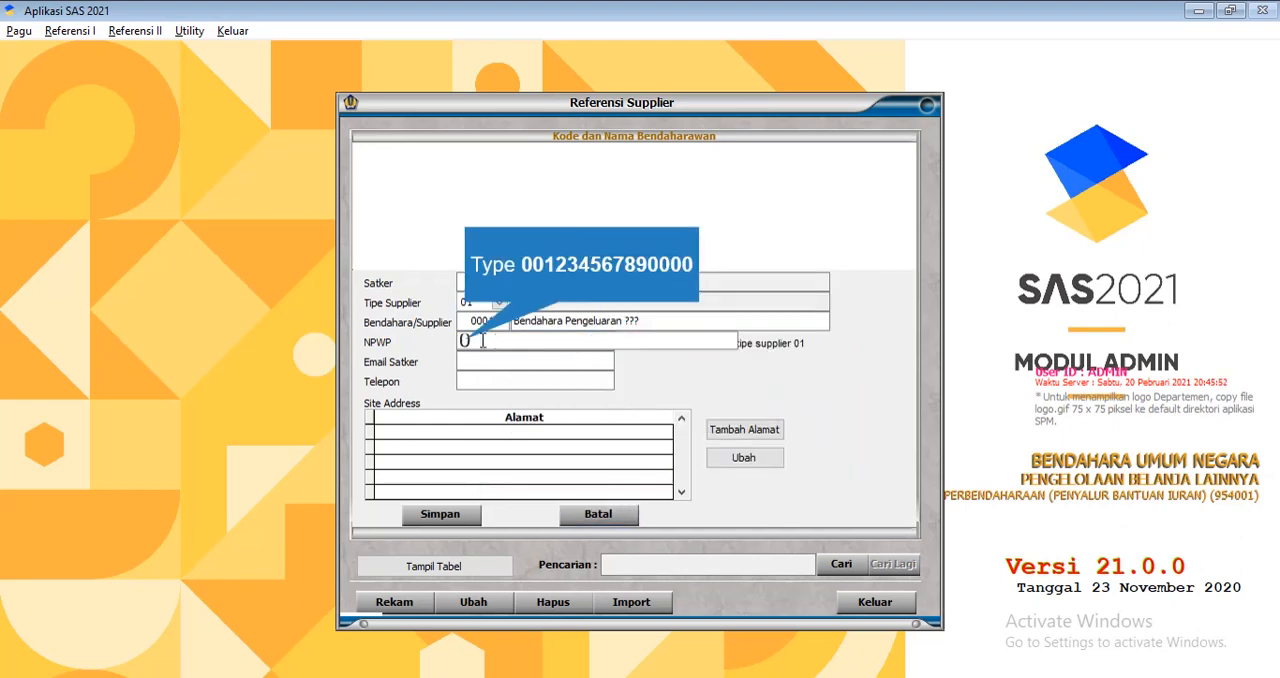
text(012345678900)
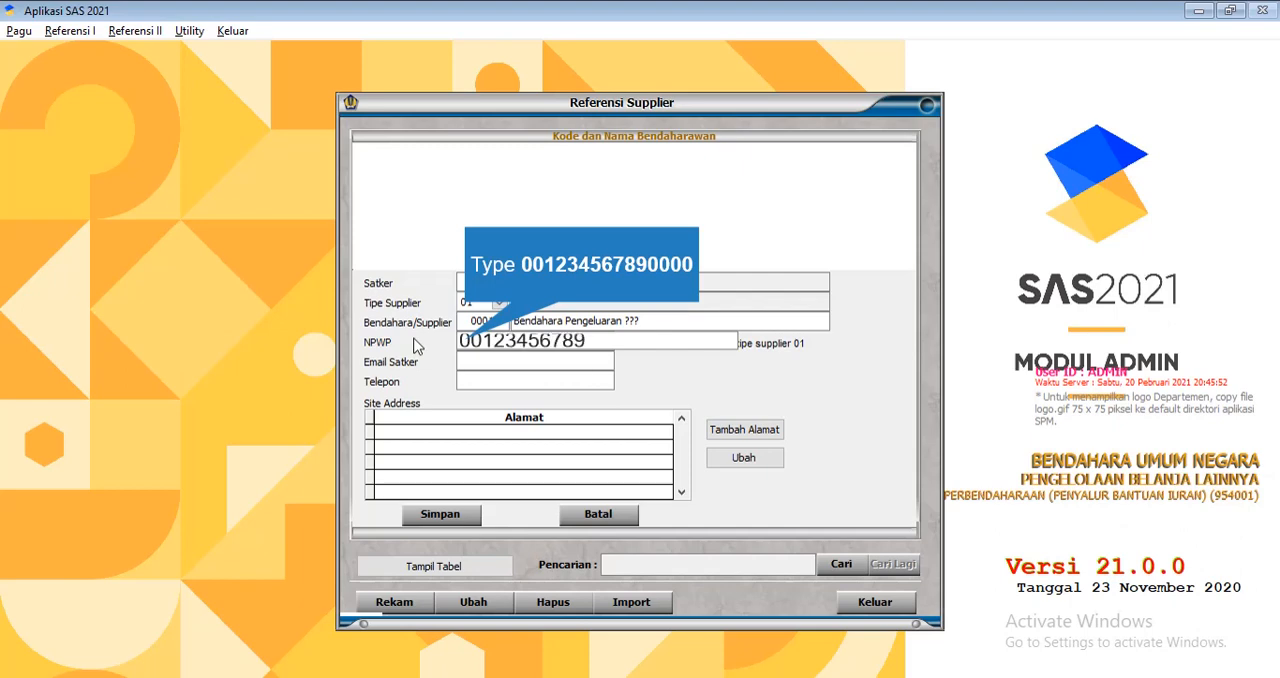
text(00)
key(Return)
click(638, 395)
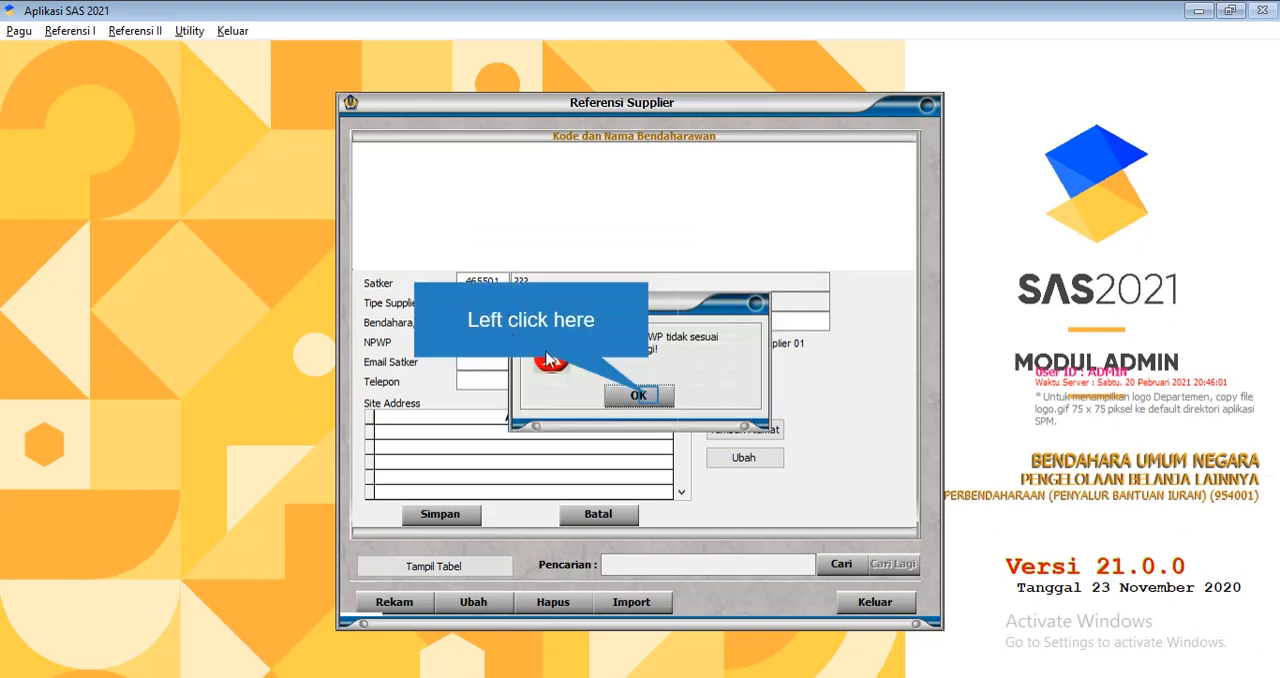
click(645, 400)
click(520, 364)
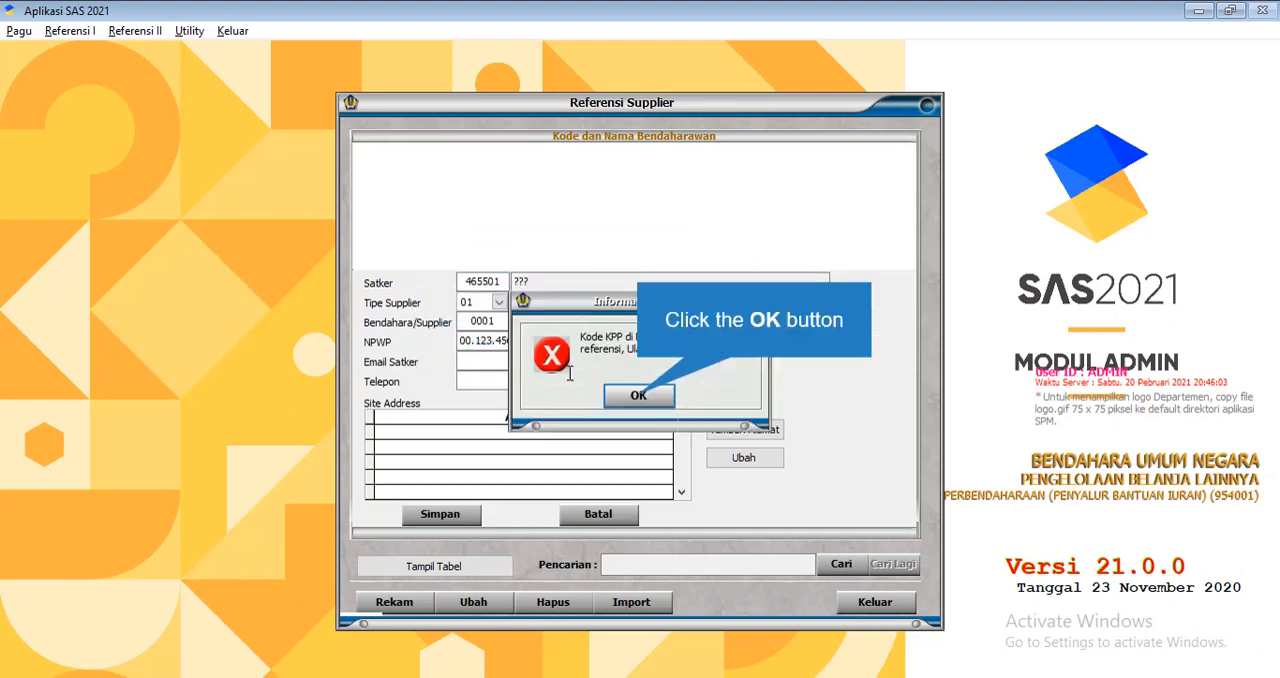
click(617, 397)
click(531, 362)
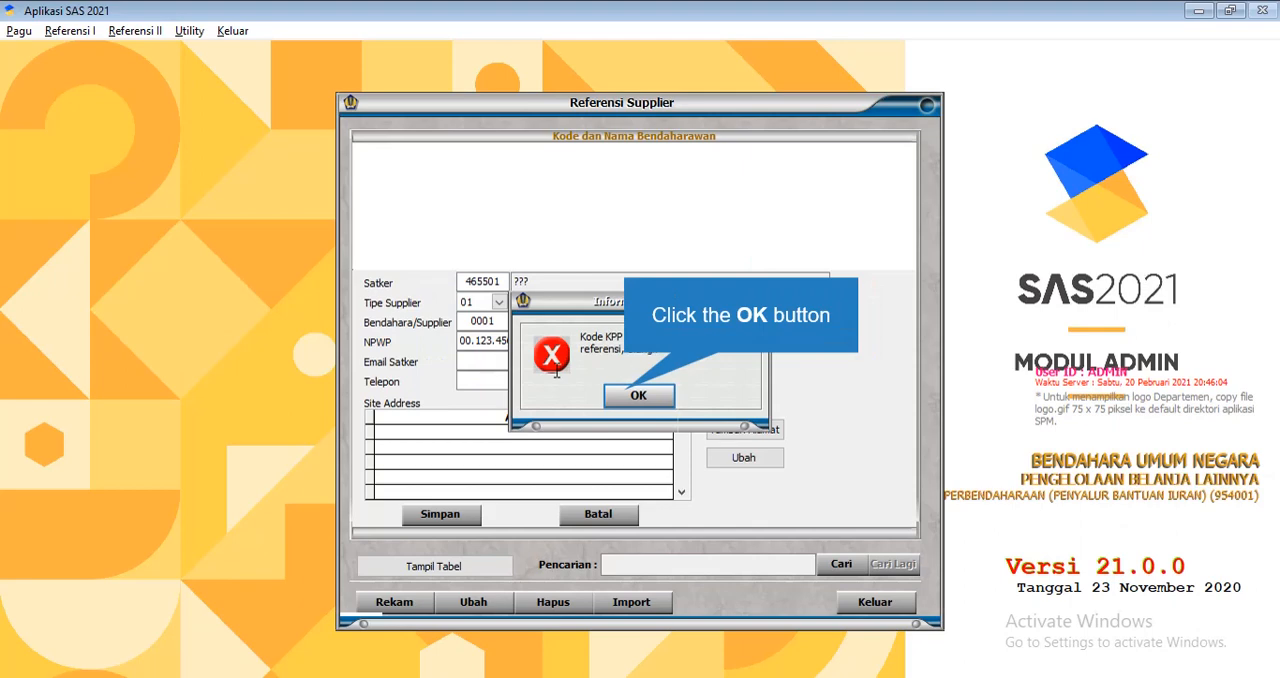
click(621, 392)
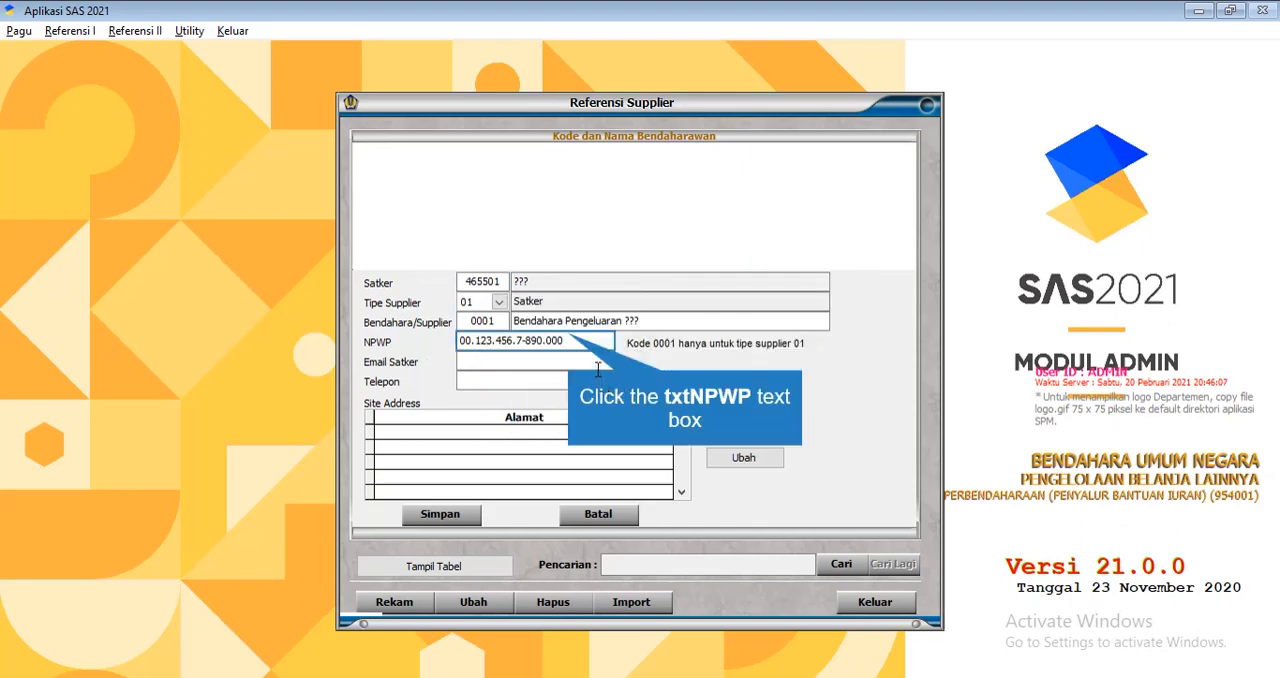
Replace the placeholder NPWP with the Satker's tax number, ready for entering Email Satker
click(583, 350)
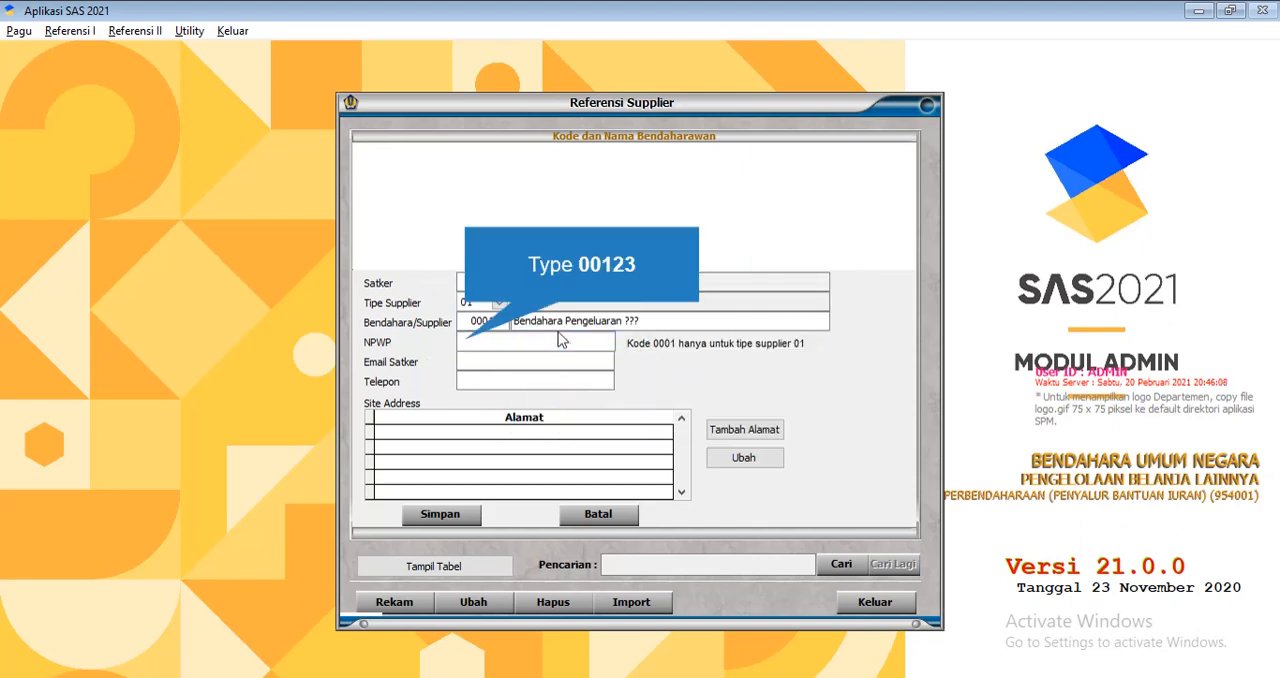
text(00.123)
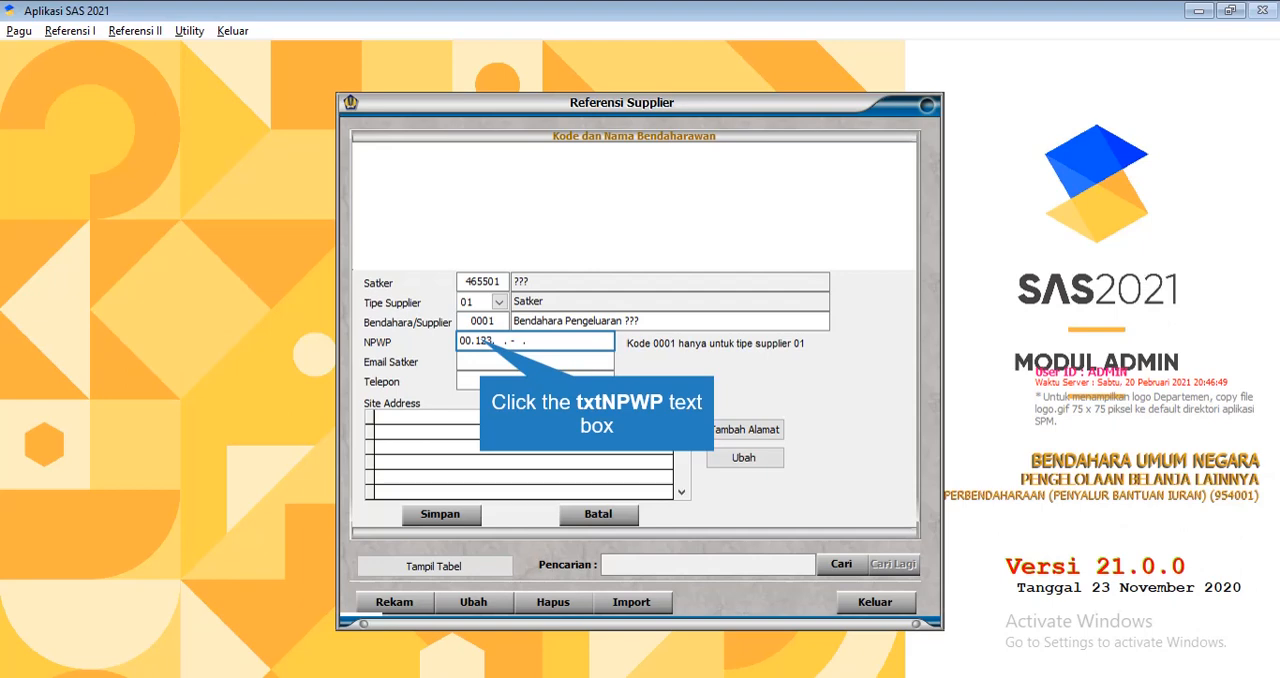
click(486, 341)
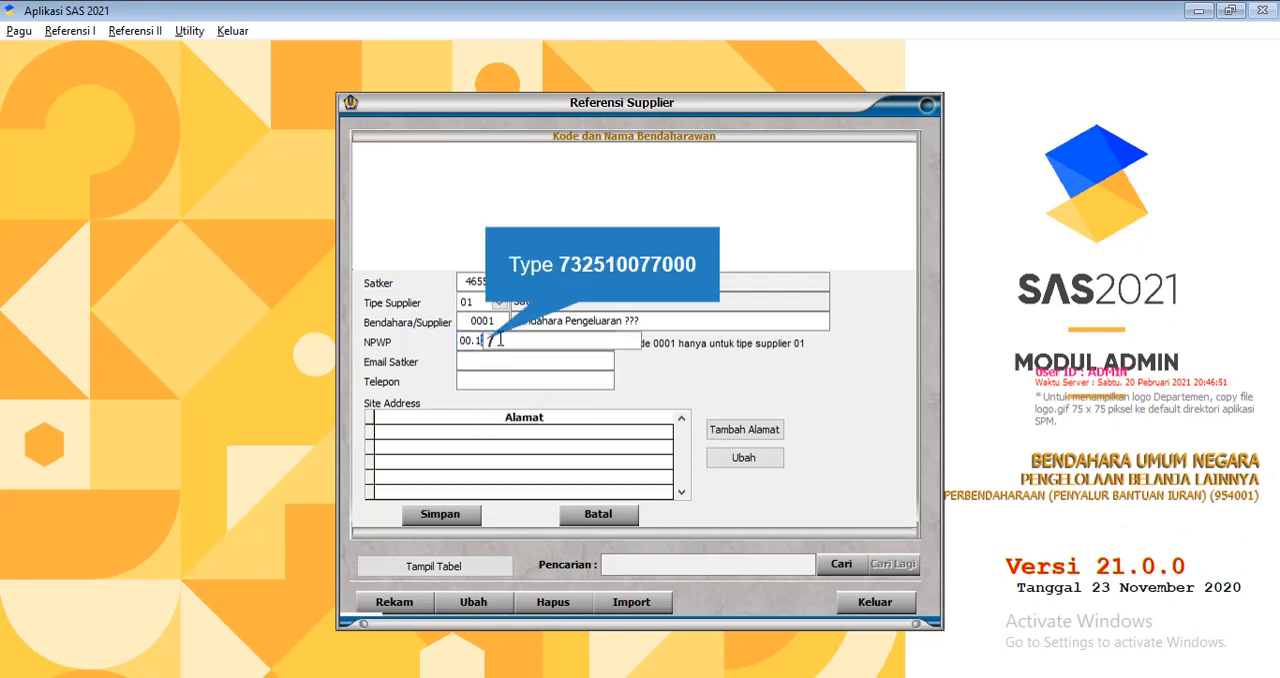
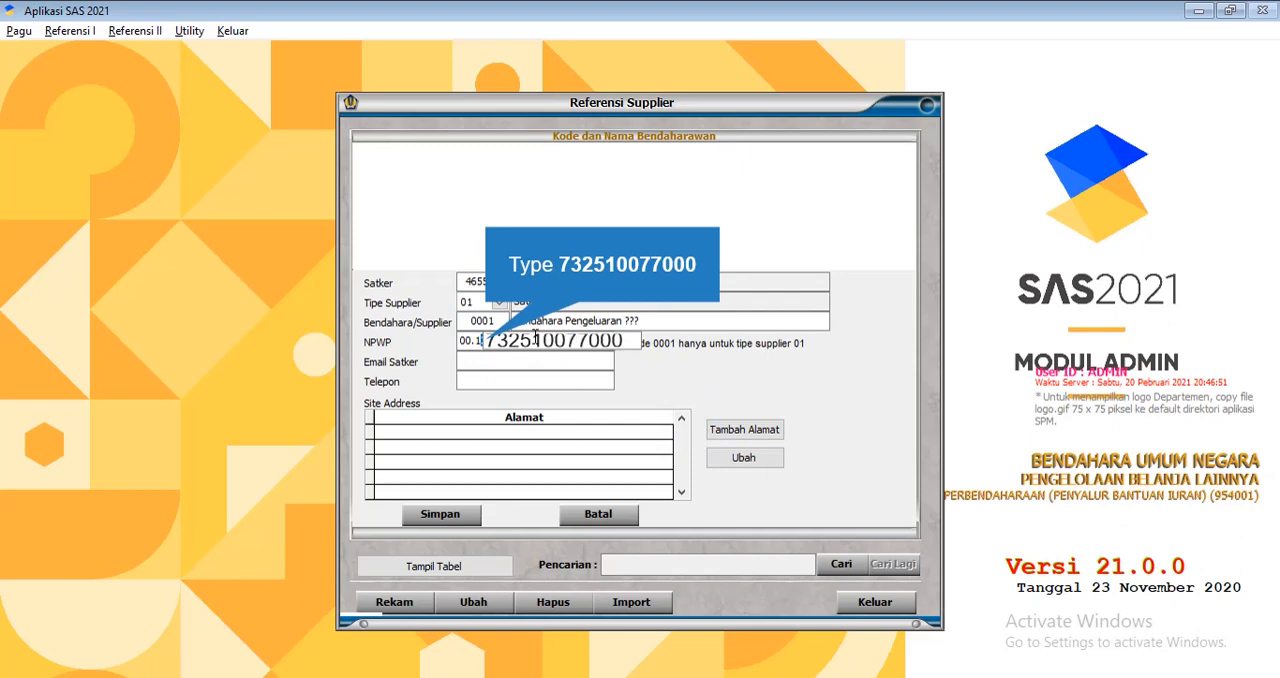
key(Tab)
click(630, 516)
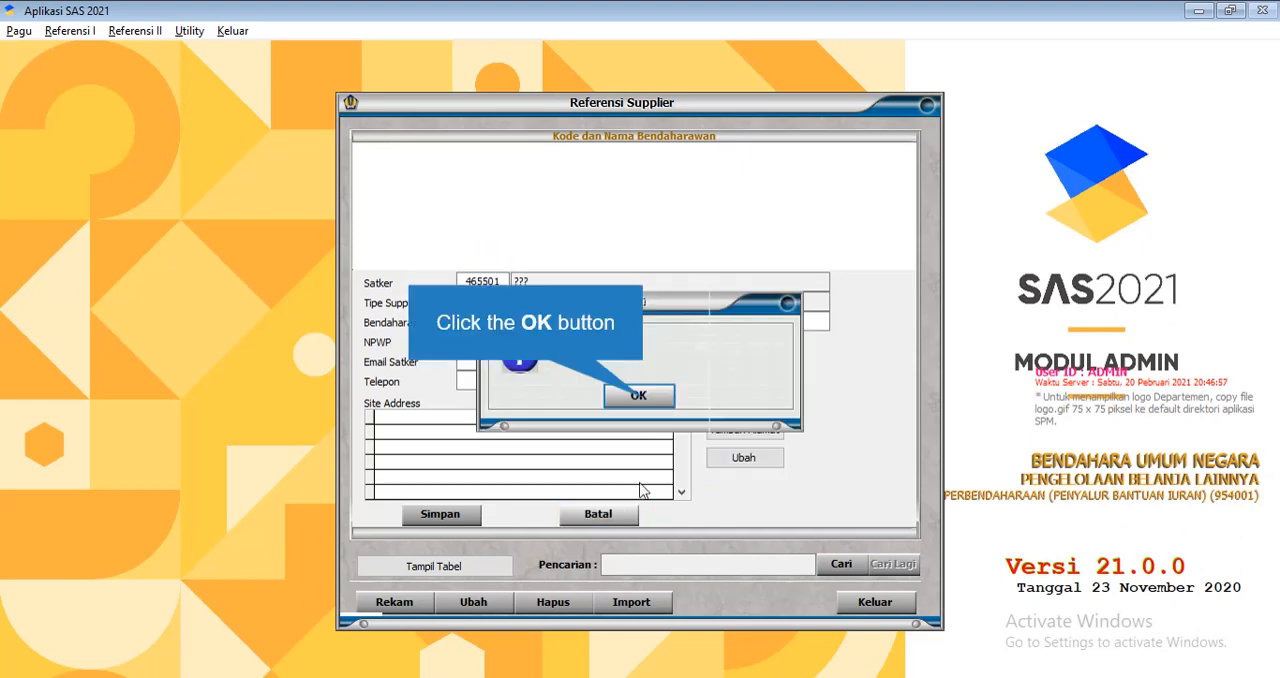
click(643, 396)
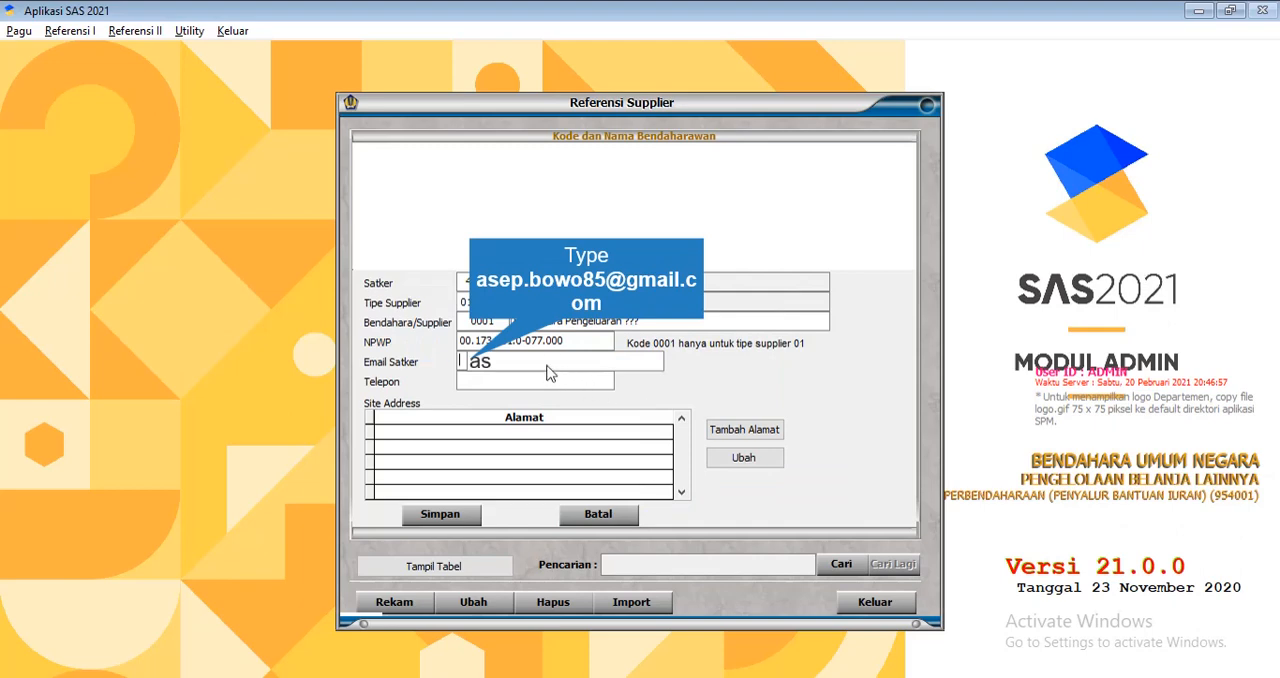
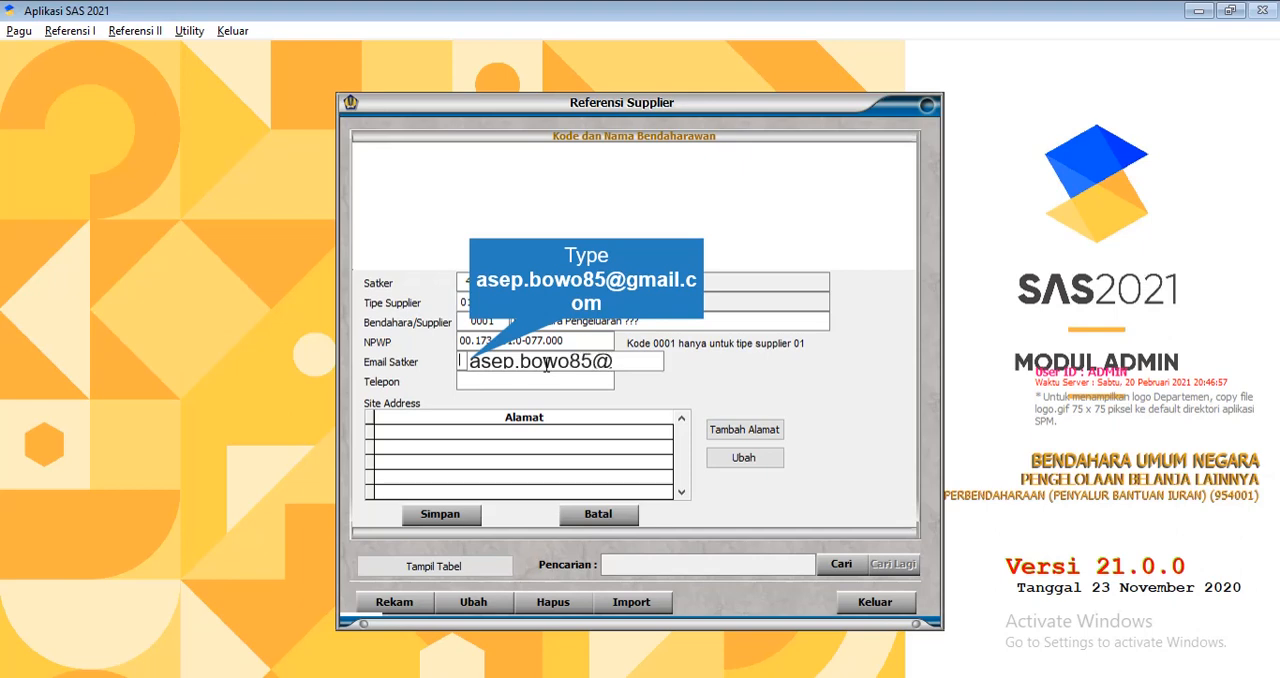
Fill in the supplier's e-mail and phone number, cancel the record and close the supplier reference
click(546, 379)
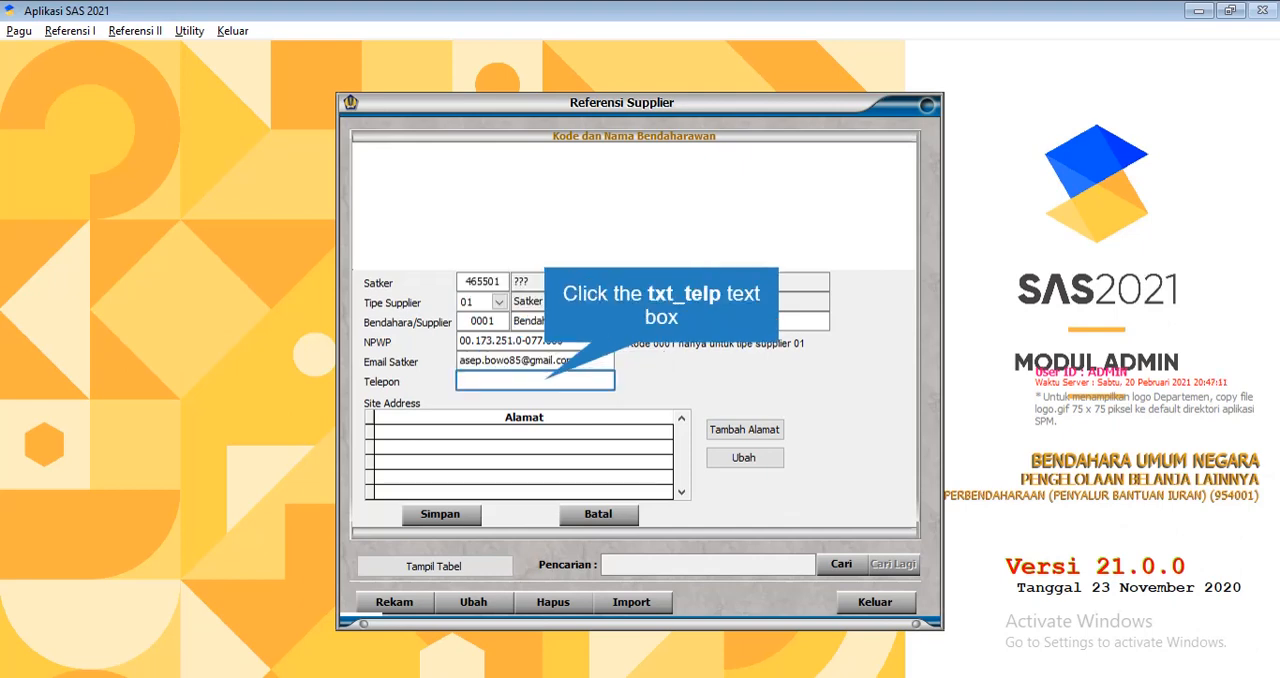
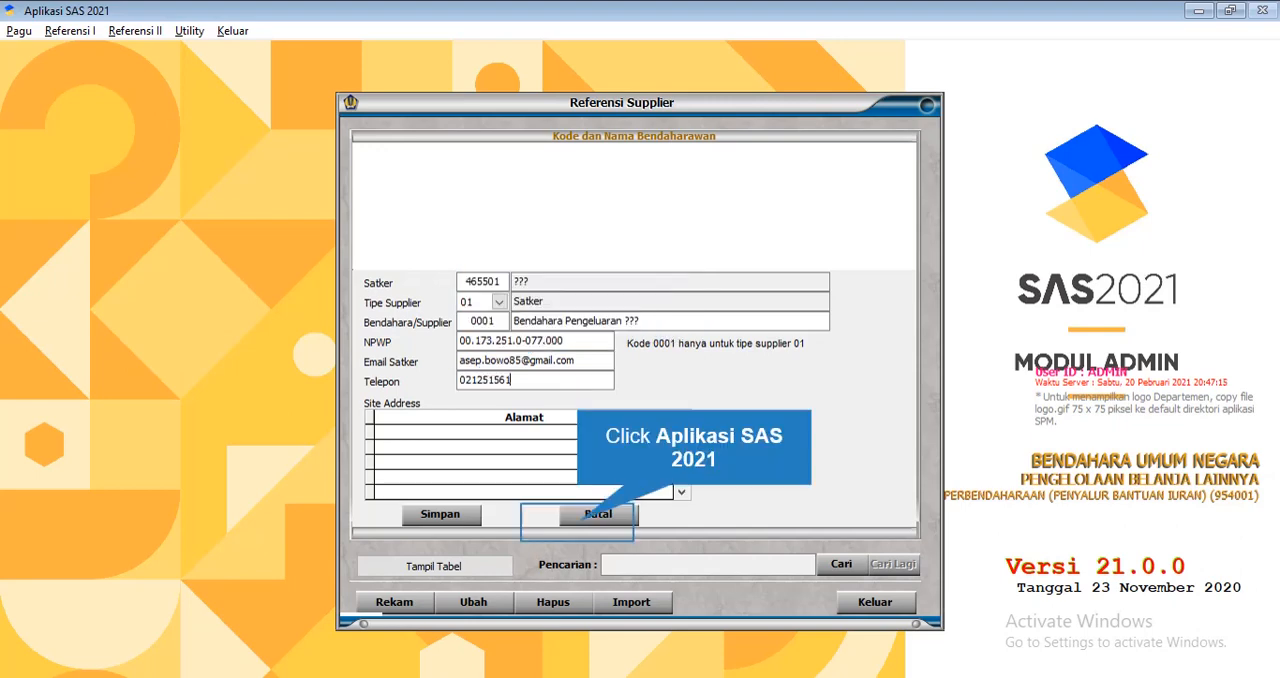
click(600, 512)
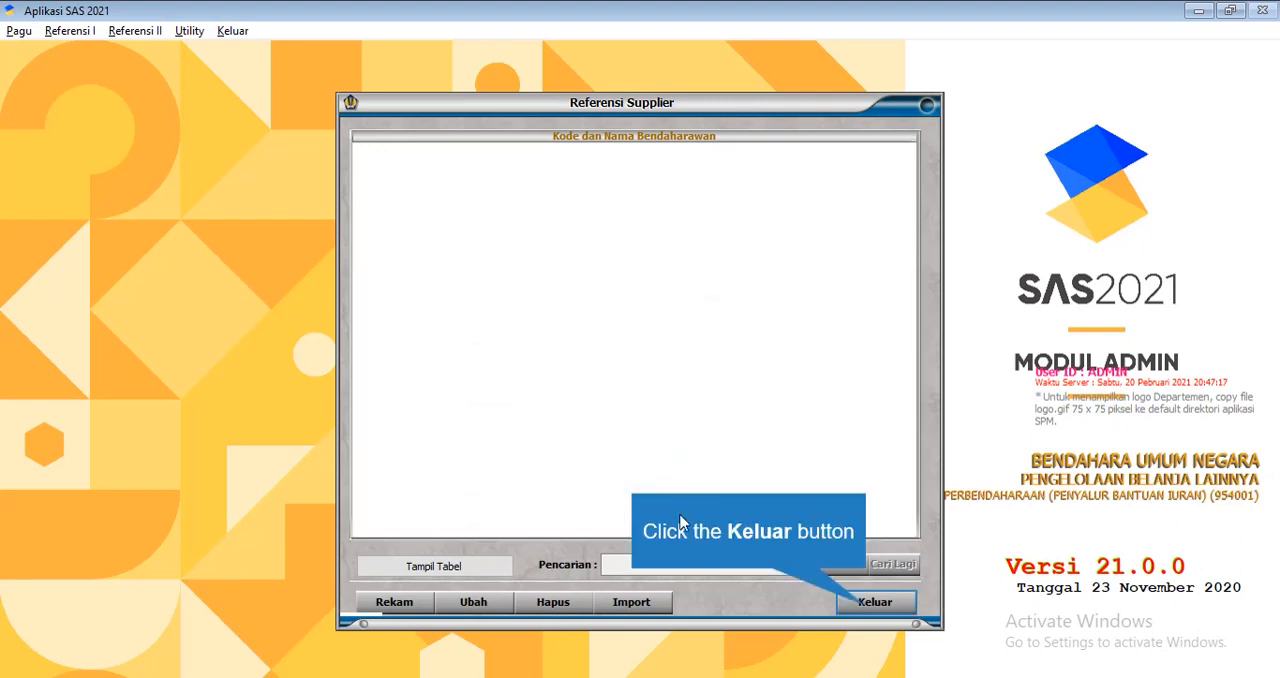
click(870, 605)
Start a new record in the Pejabat reference with Kode Satker 465019 and the official's NIP
click(72, 32)
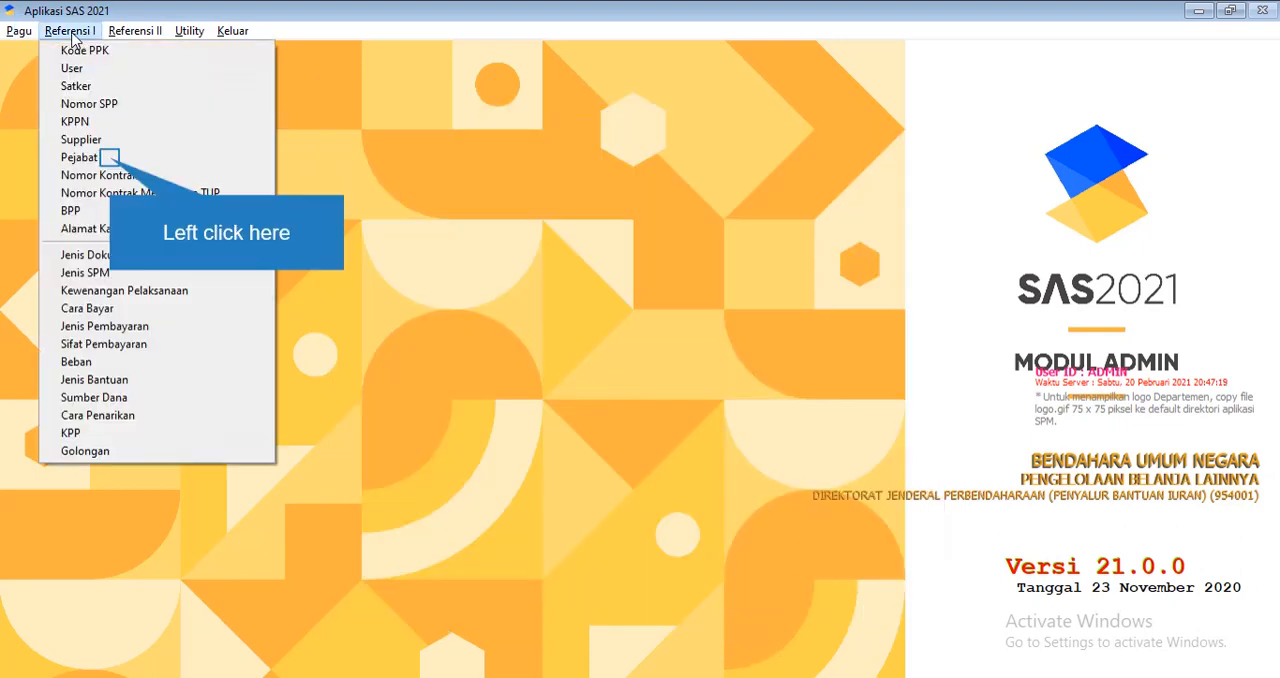
click(106, 158)
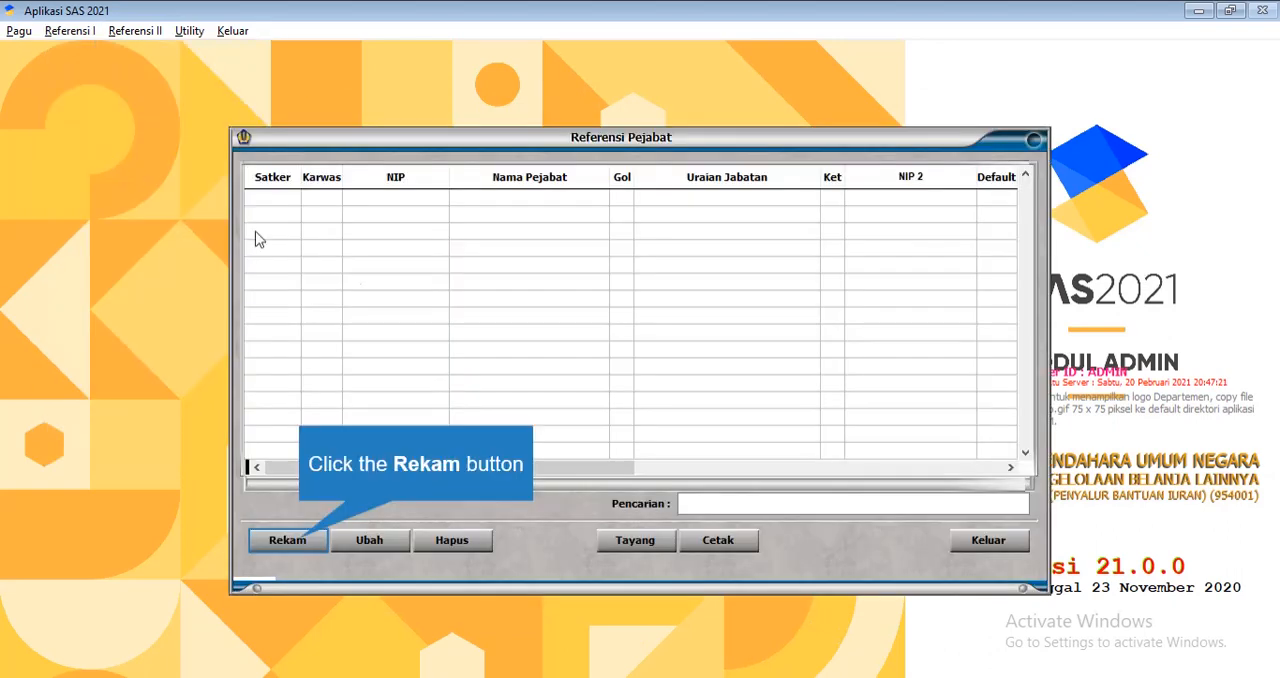
click(298, 538)
text(46)
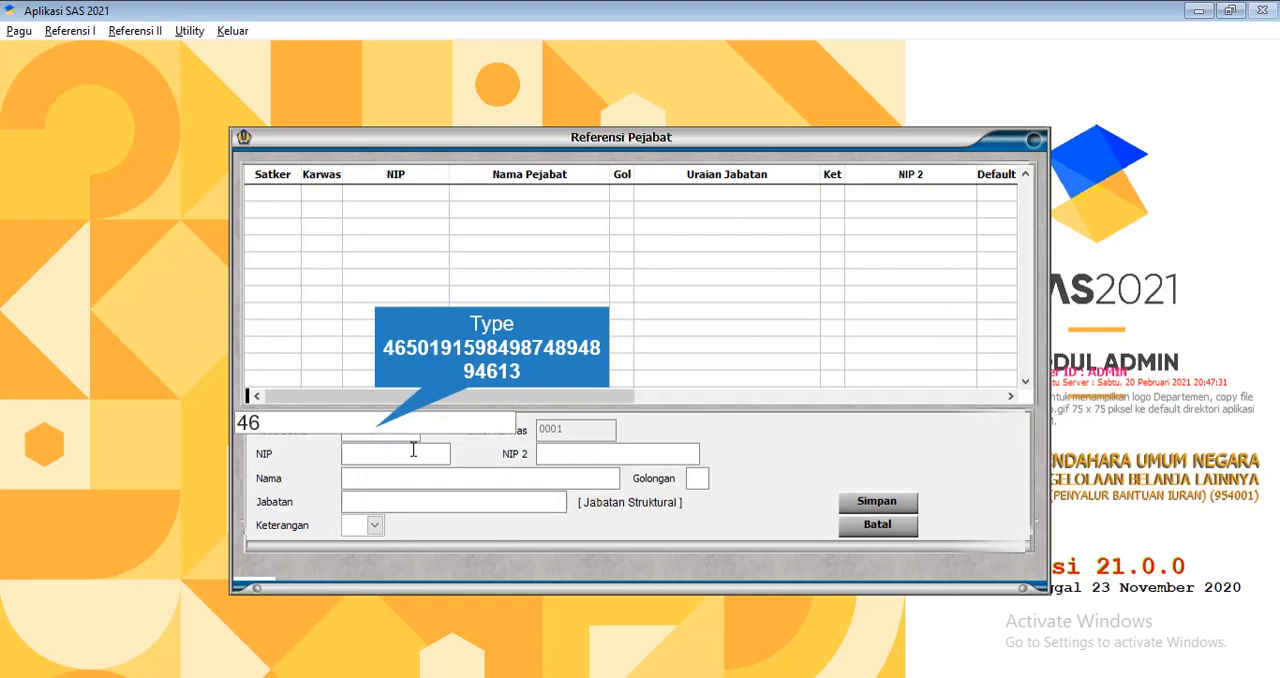
text(501915984987)
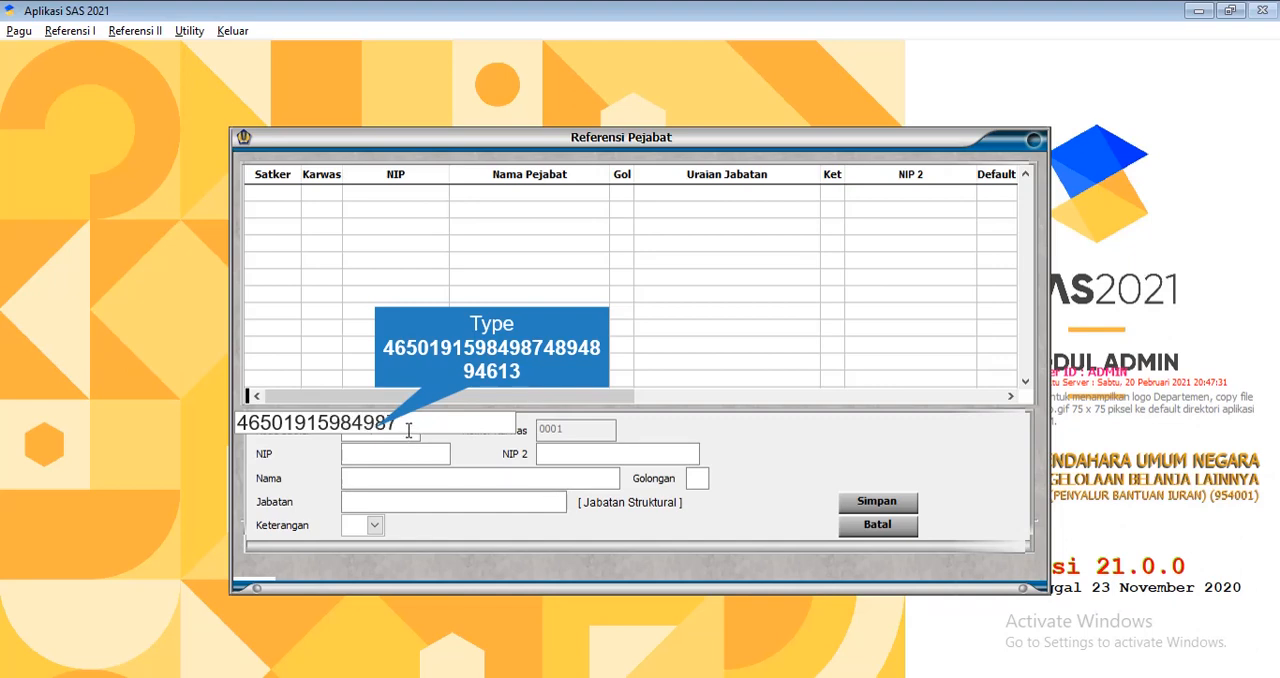
text(894894)
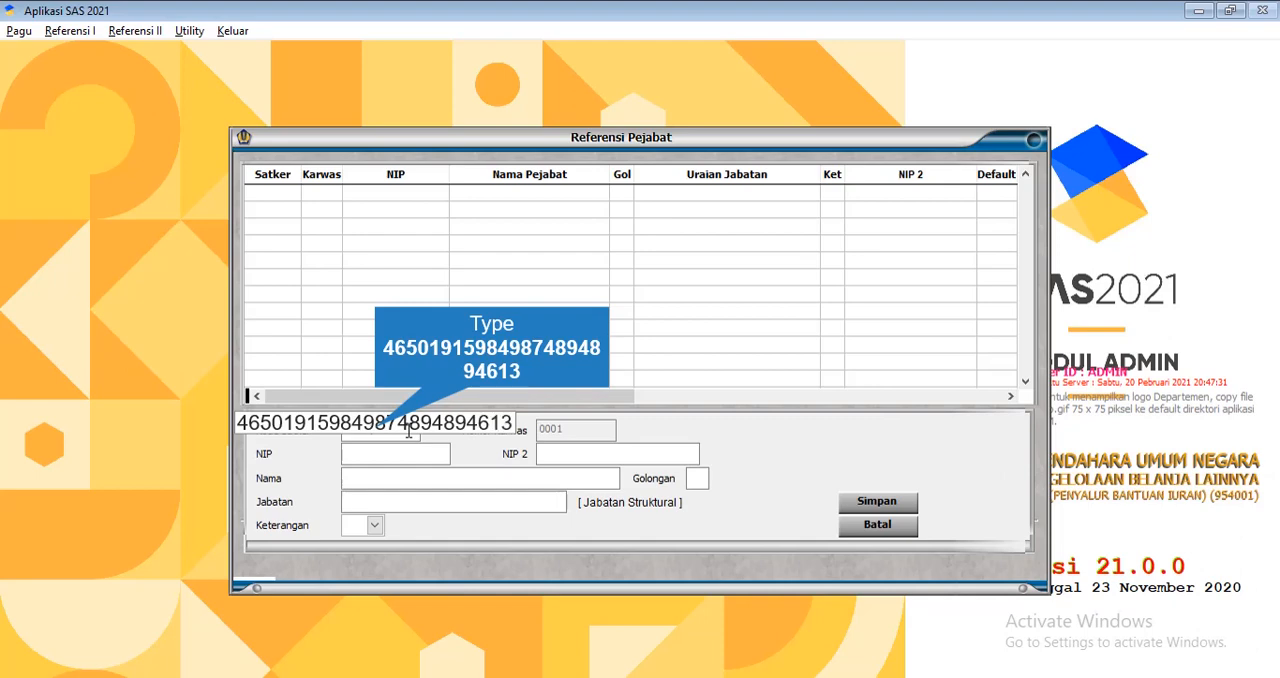
Enter the official's name, with Golongan 41 and Jabatan "kepala balai"
click(392, 481)
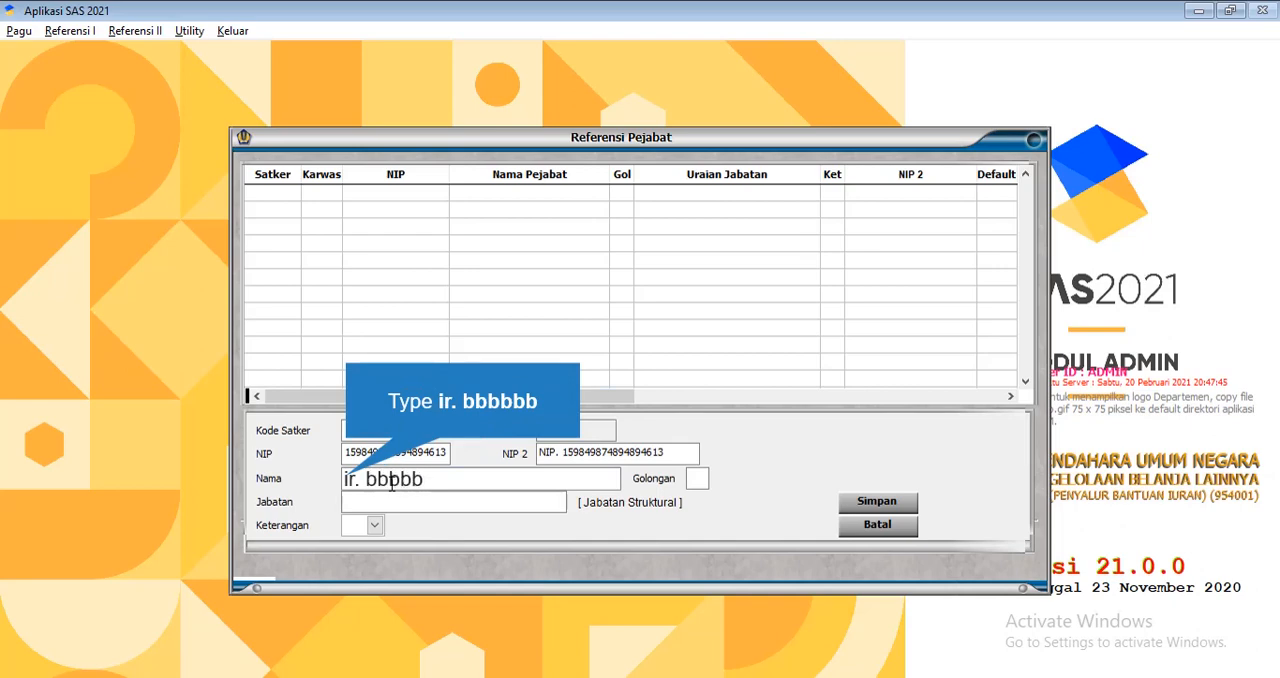
click(697, 478)
text(41)
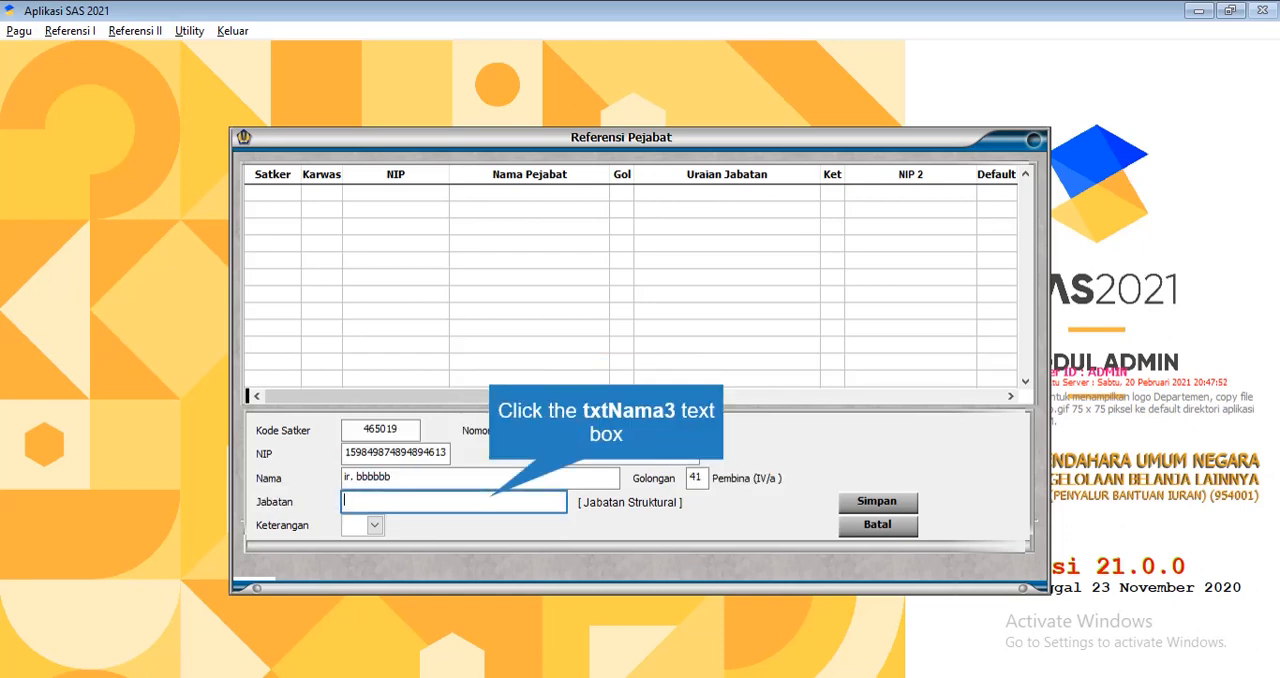
click(491, 498)
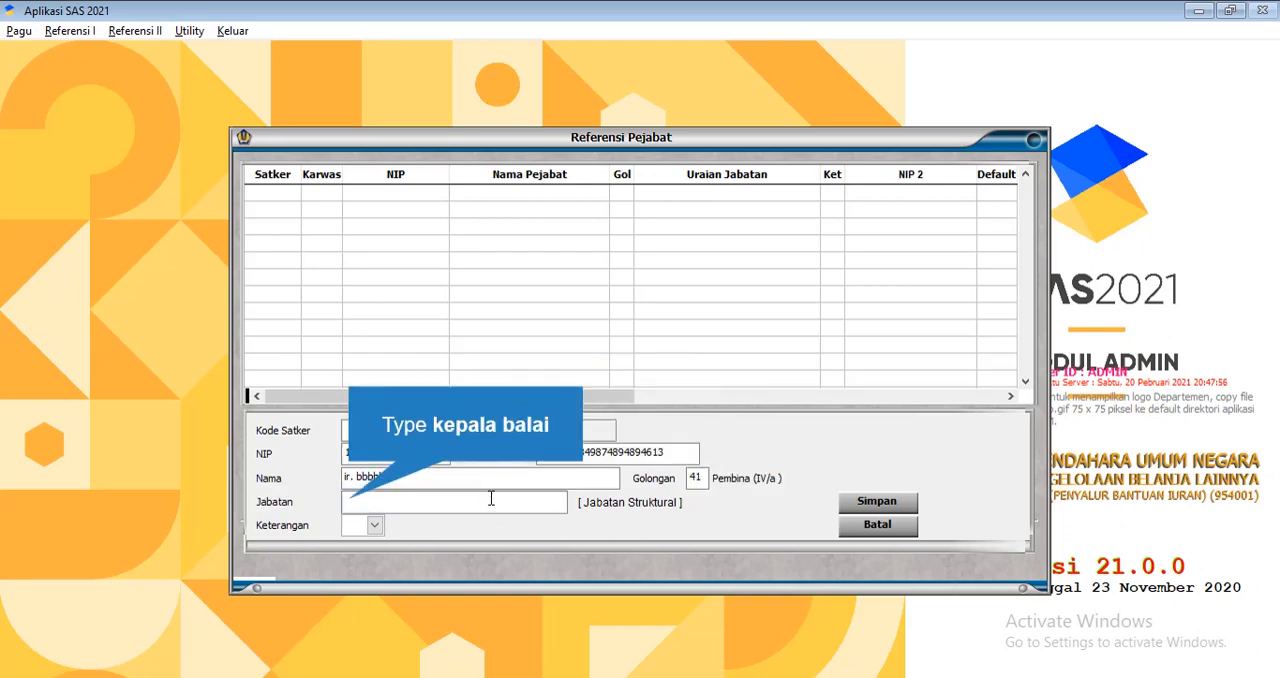
text(kepala balai)
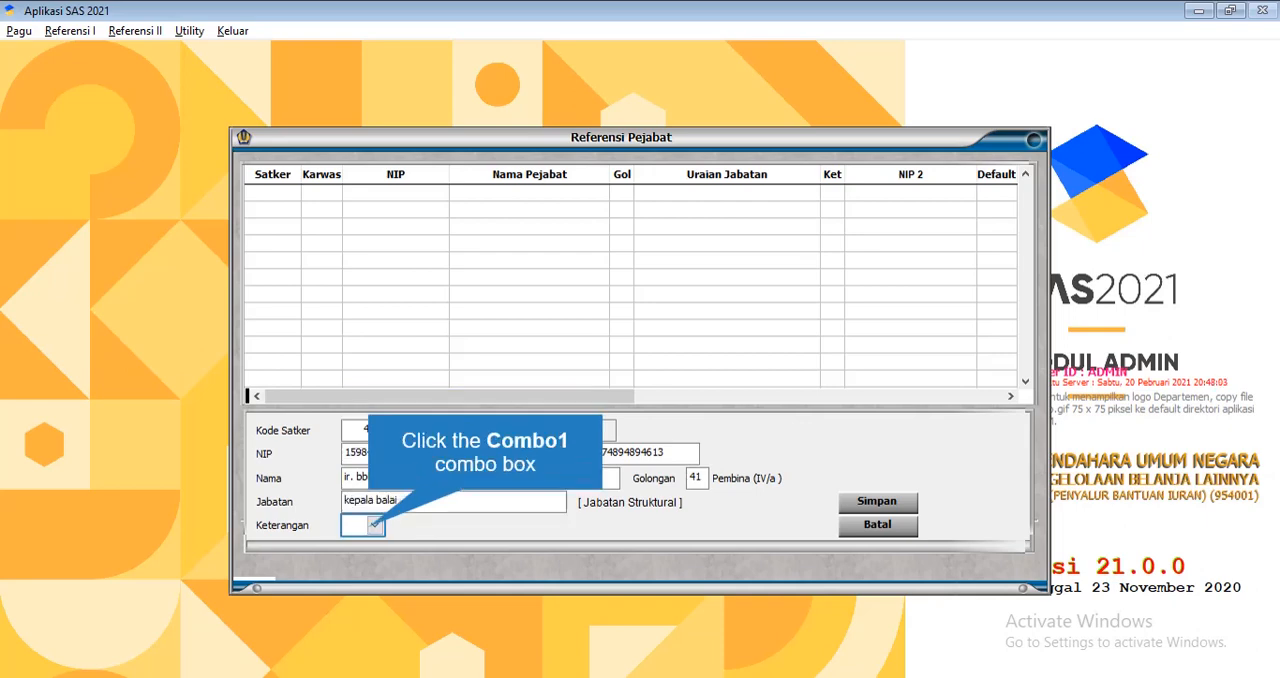
Set the official's Keterangan to 1 (KPA), cancel the record and close the Pejabat reference
click(374, 524)
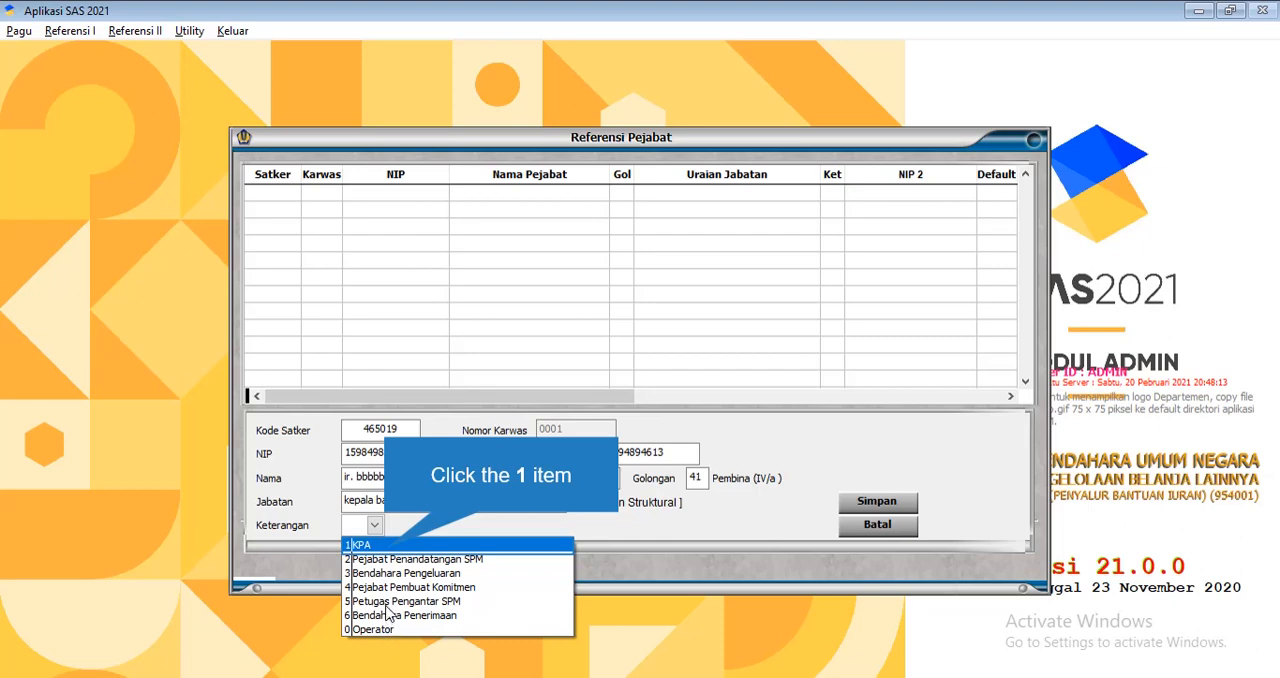
click(385, 550)
click(844, 525)
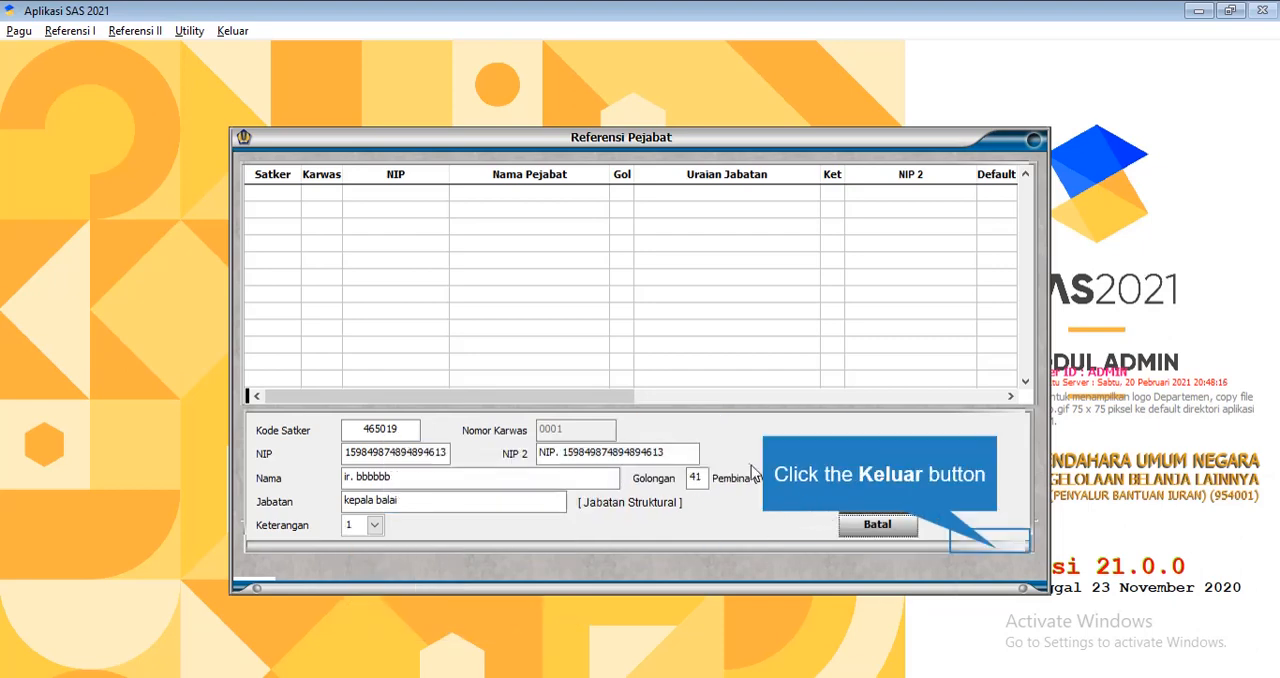
click(1000, 540)
Start a new Nomor Kontrak allocation with Tahun Anggaran 2021, Satker 465019, Anak Satker/PPK 01 and No Awal Alokasi 000010
click(70, 30)
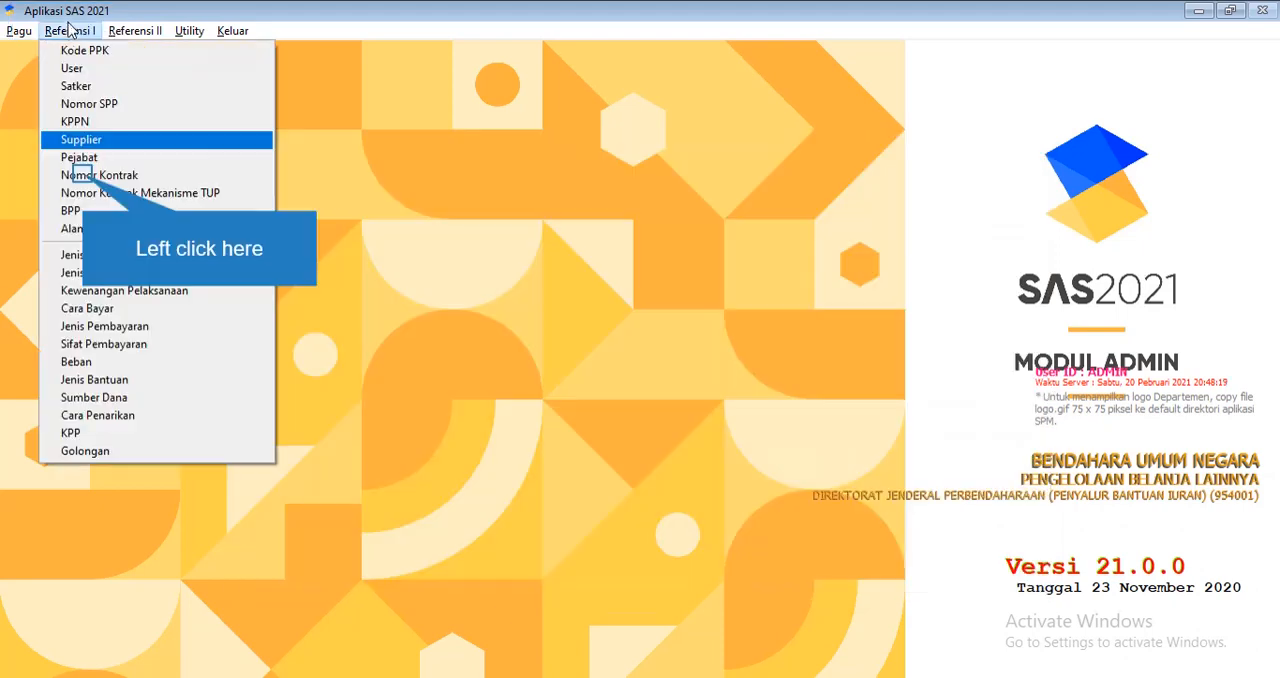
click(87, 175)
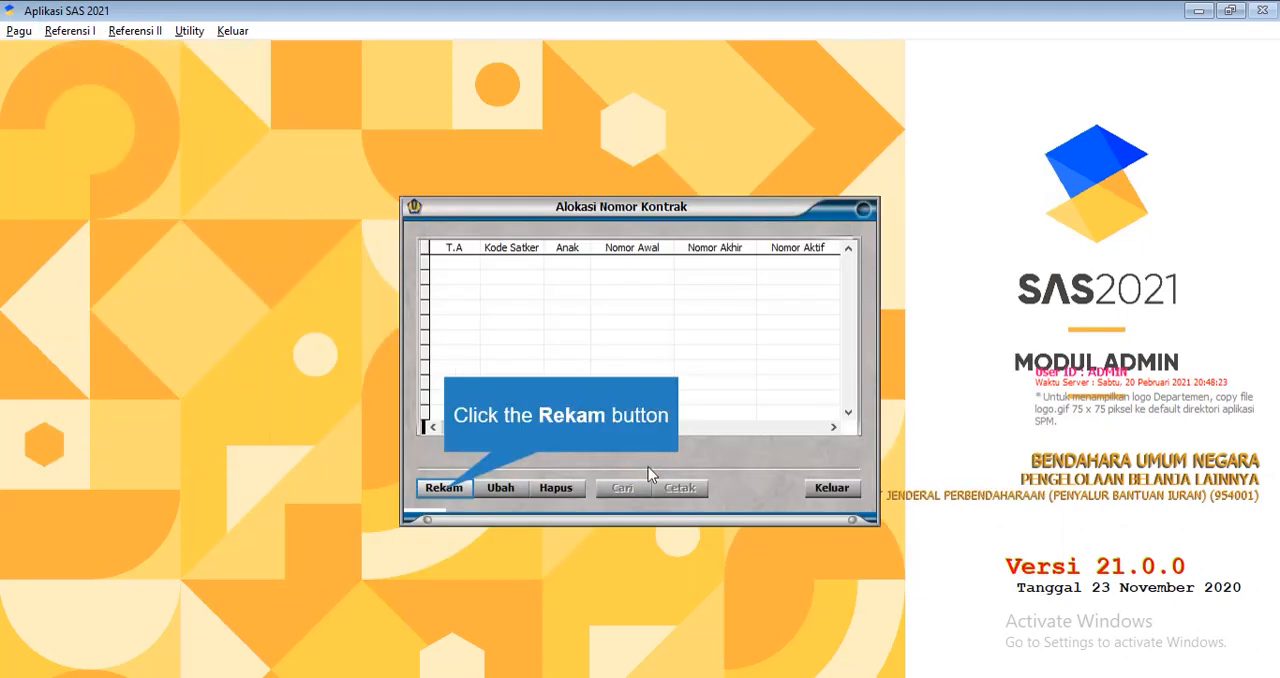
click(457, 489)
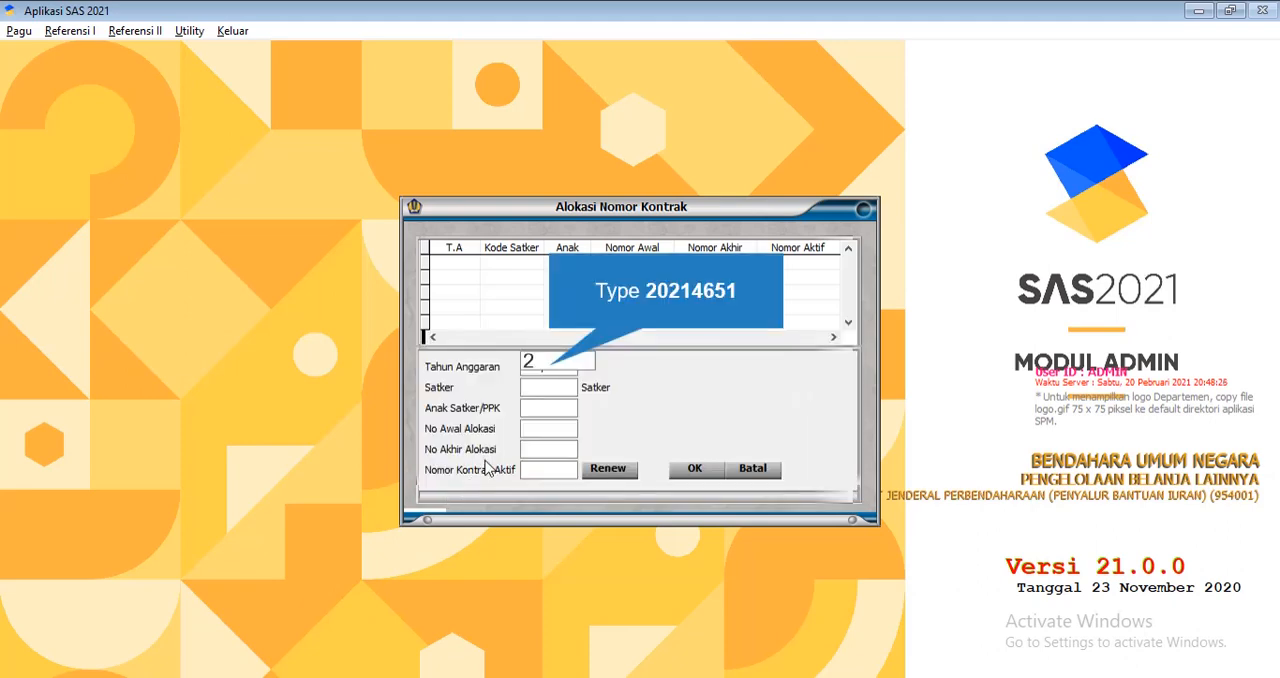
text(20)
text(2)
text(14651)
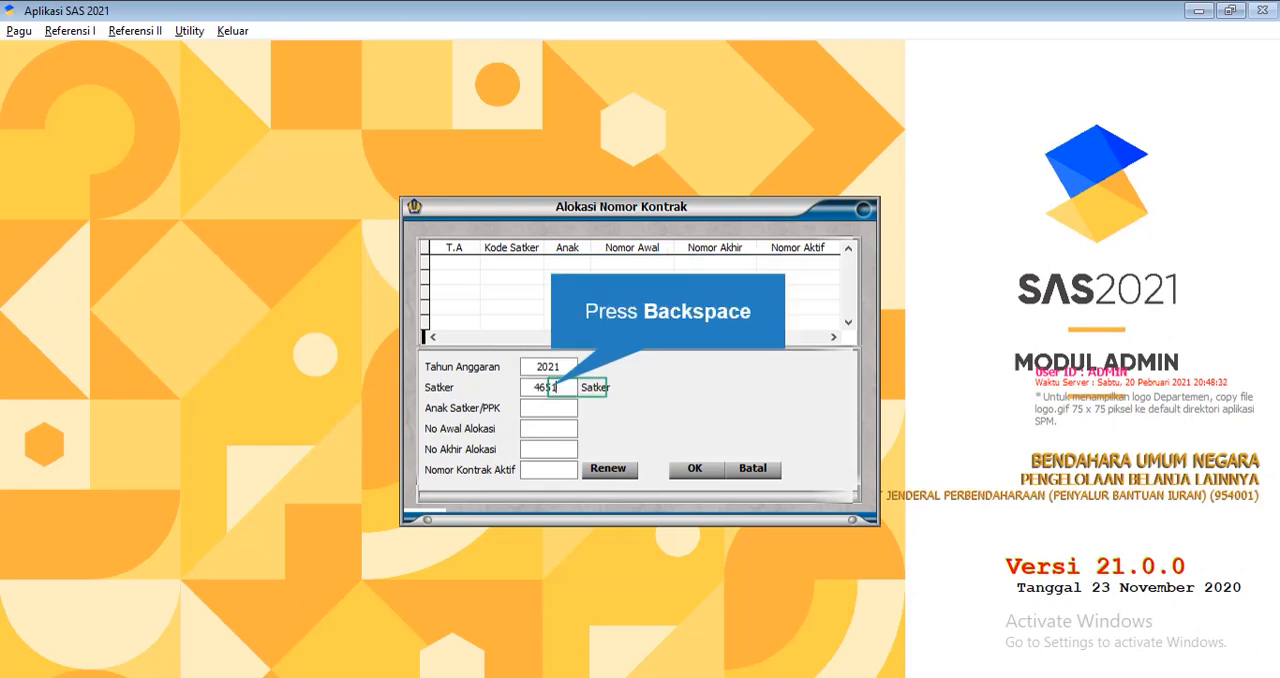
key(BackSpace)
text(01)
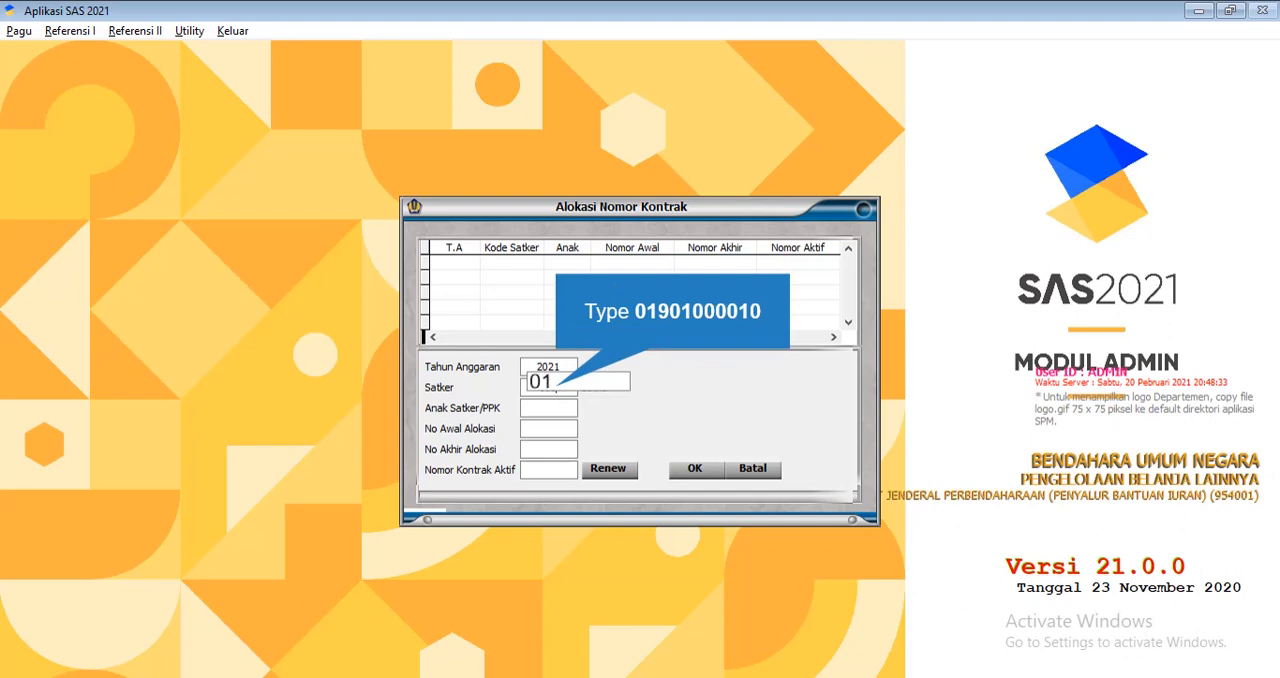
text(9)
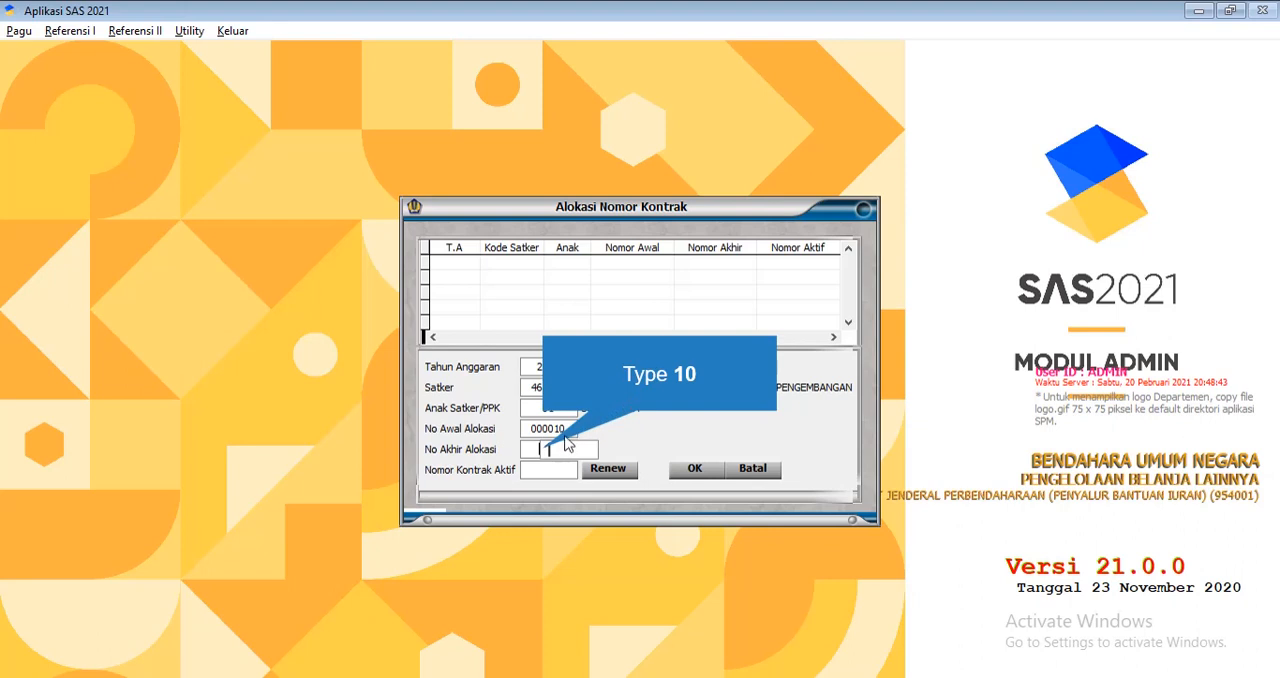
Set the No Akhir Alokasi of the contract number allocation to 000010
text(0)
key(BackSpace)
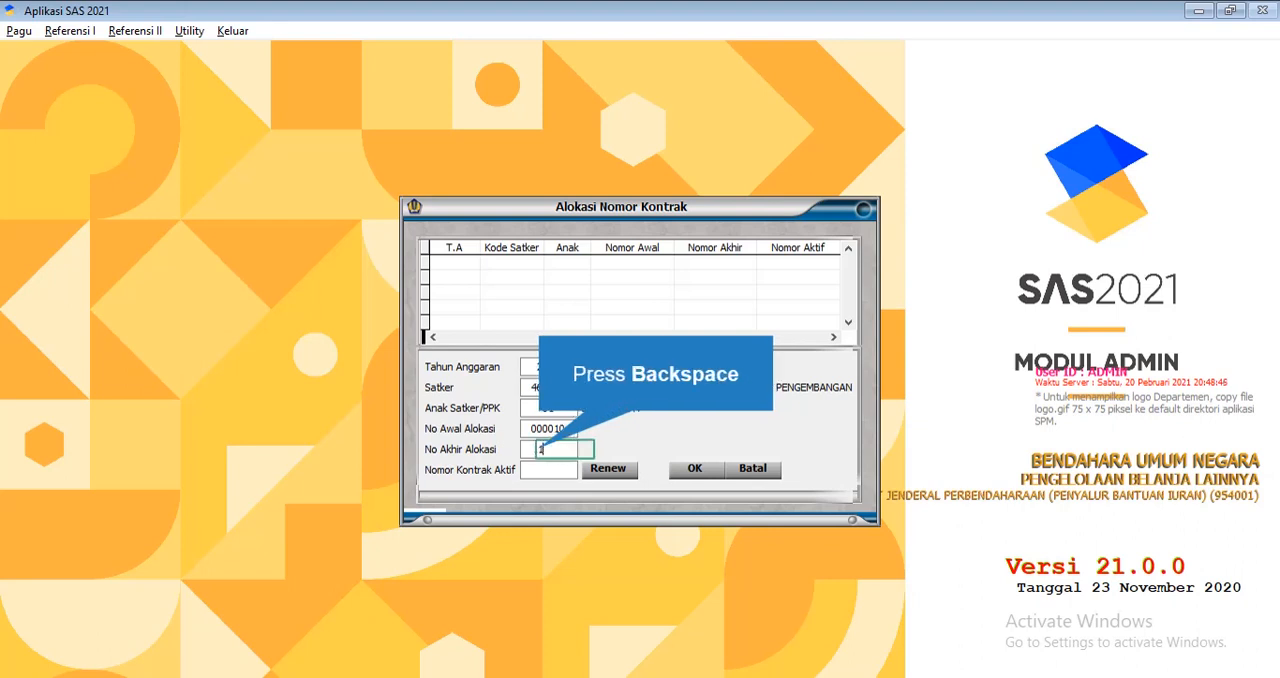
key(BackSpace)
text(0000)
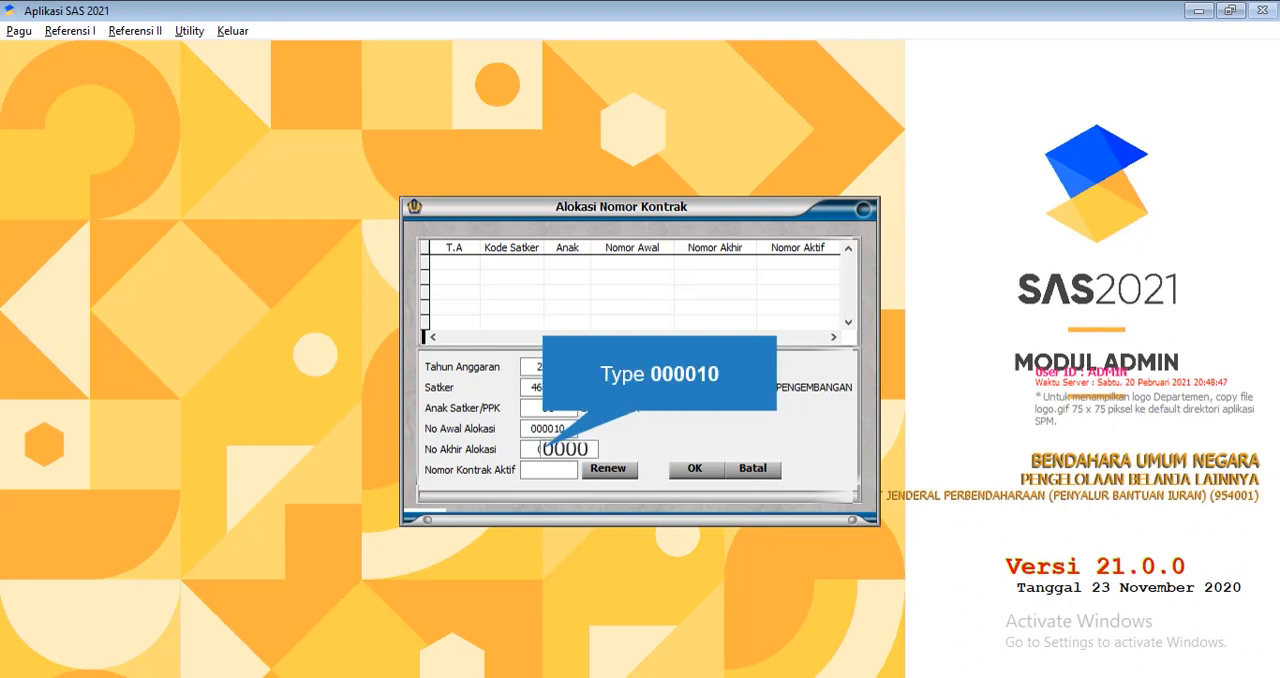
text(10)
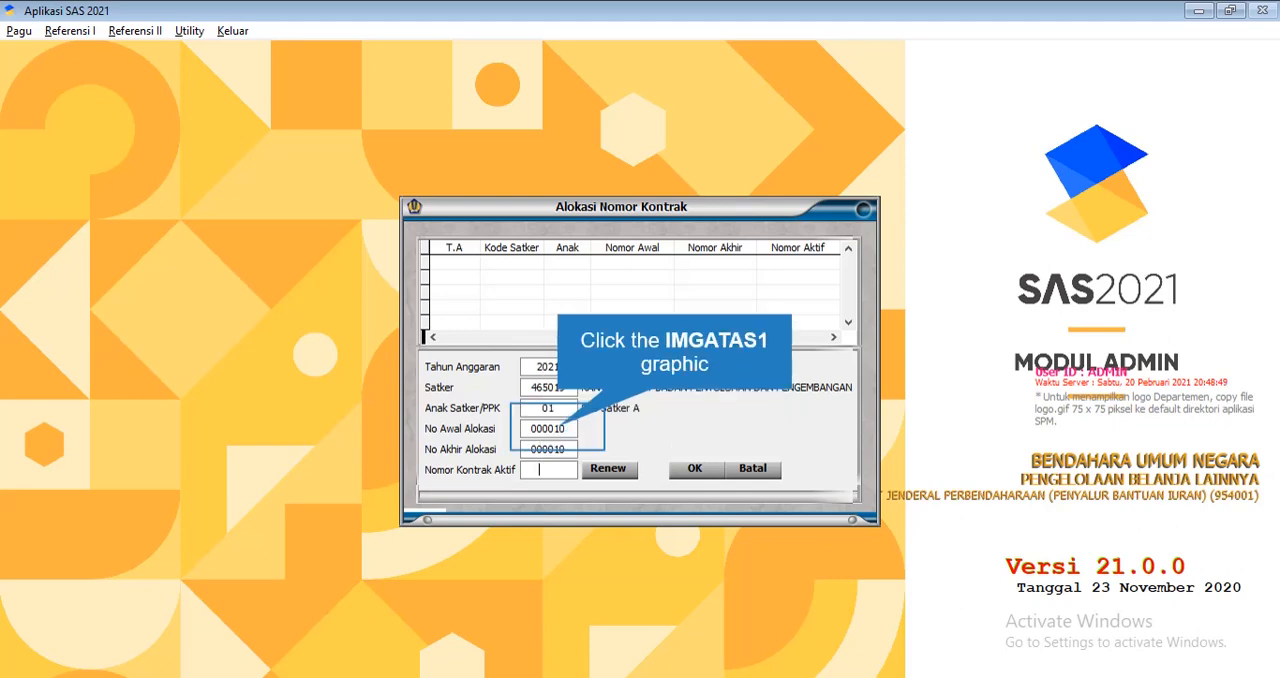
Try to go back into the No Awal Alokasi and No Akhir Alokasi fields of the contract number allocation
click(571, 420)
click(630, 397)
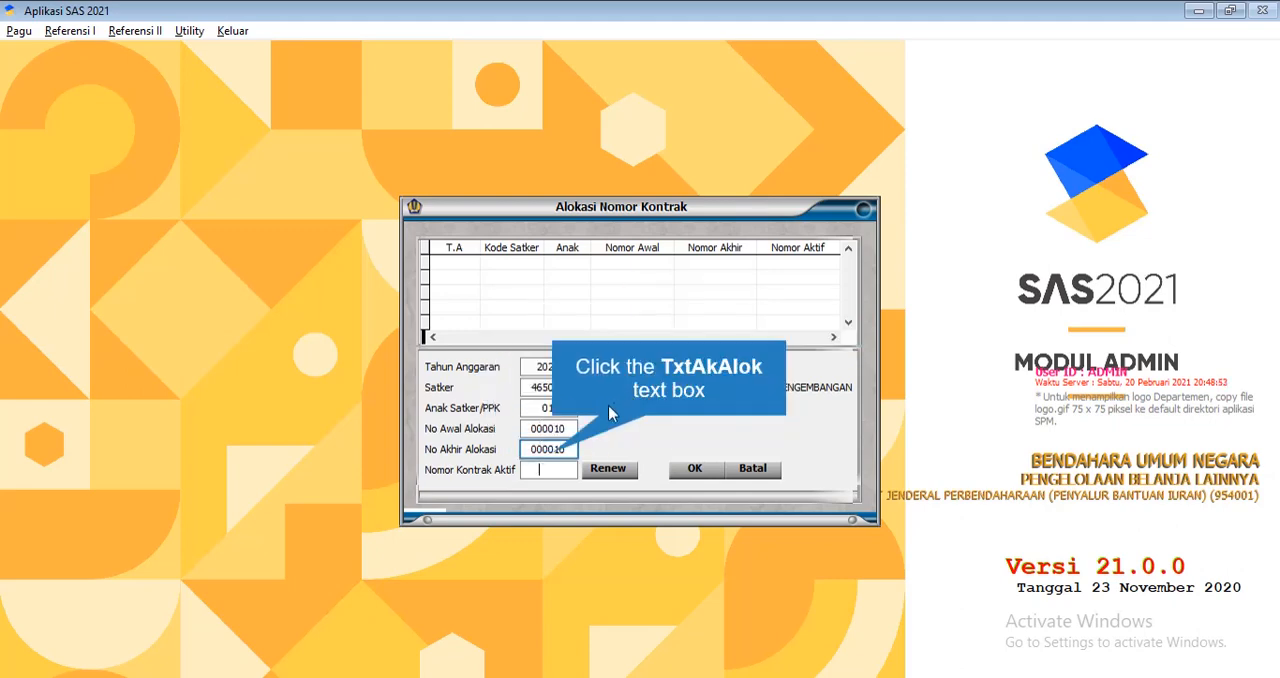
click(556, 462)
click(632, 396)
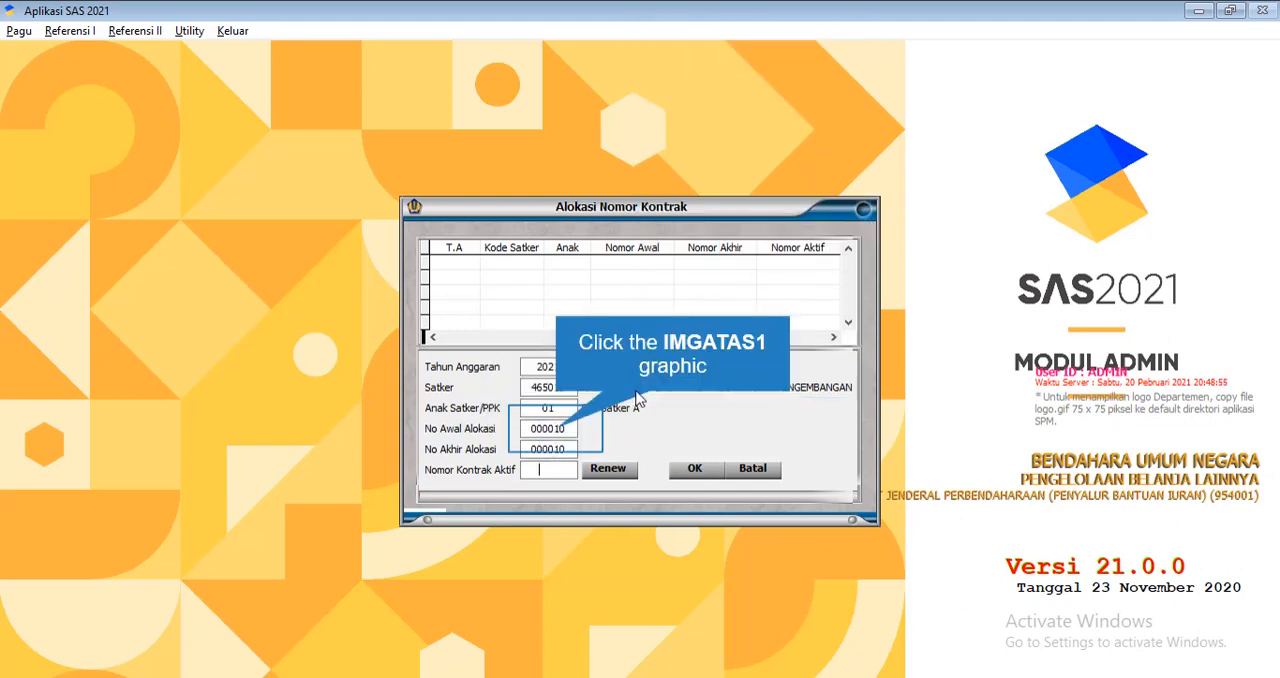
click(558, 429)
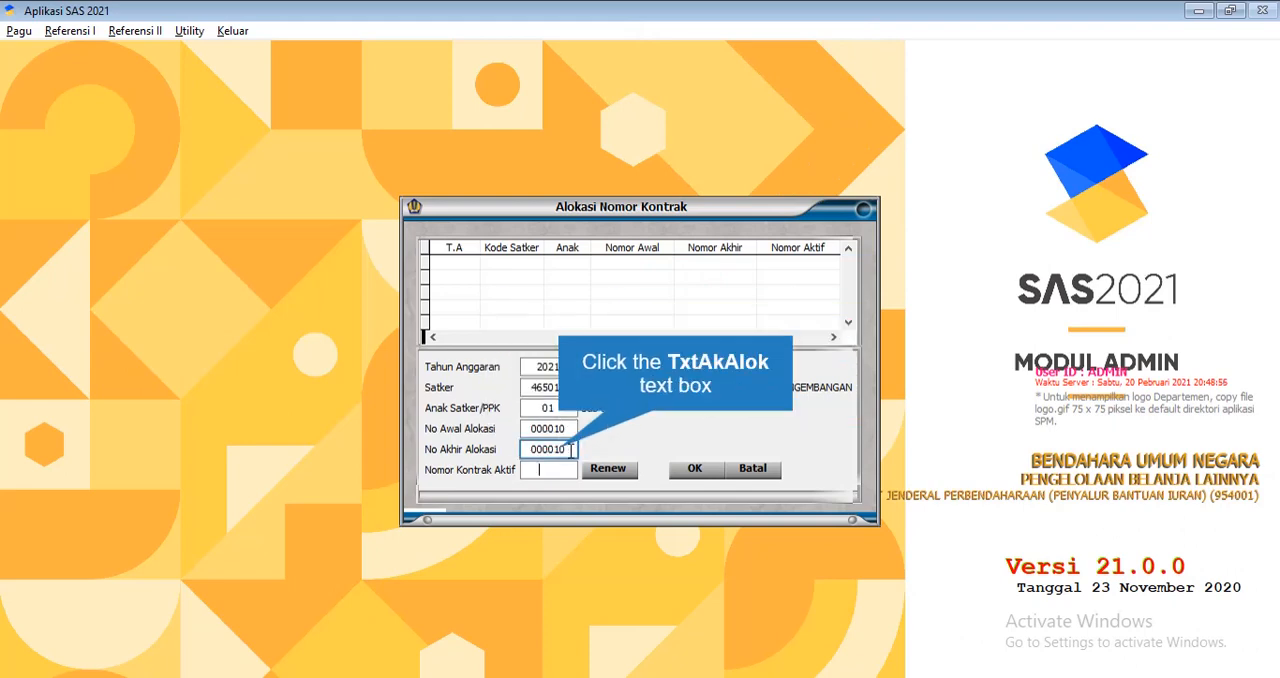
click(562, 450)
click(634, 397)
Set Nomor Kontrak Aktif to 000010, confirm the allocation and close the Nomor Kontrak reference
text(000001)
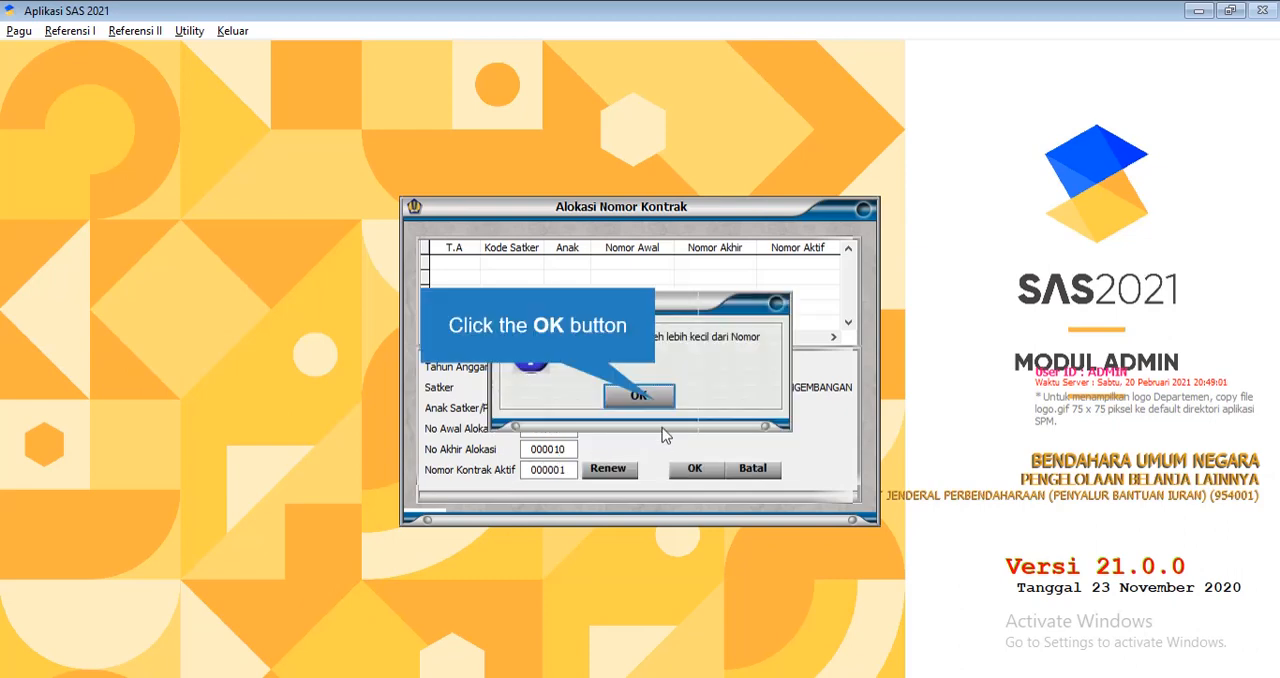
click(654, 400)
click(544, 478)
text(10)
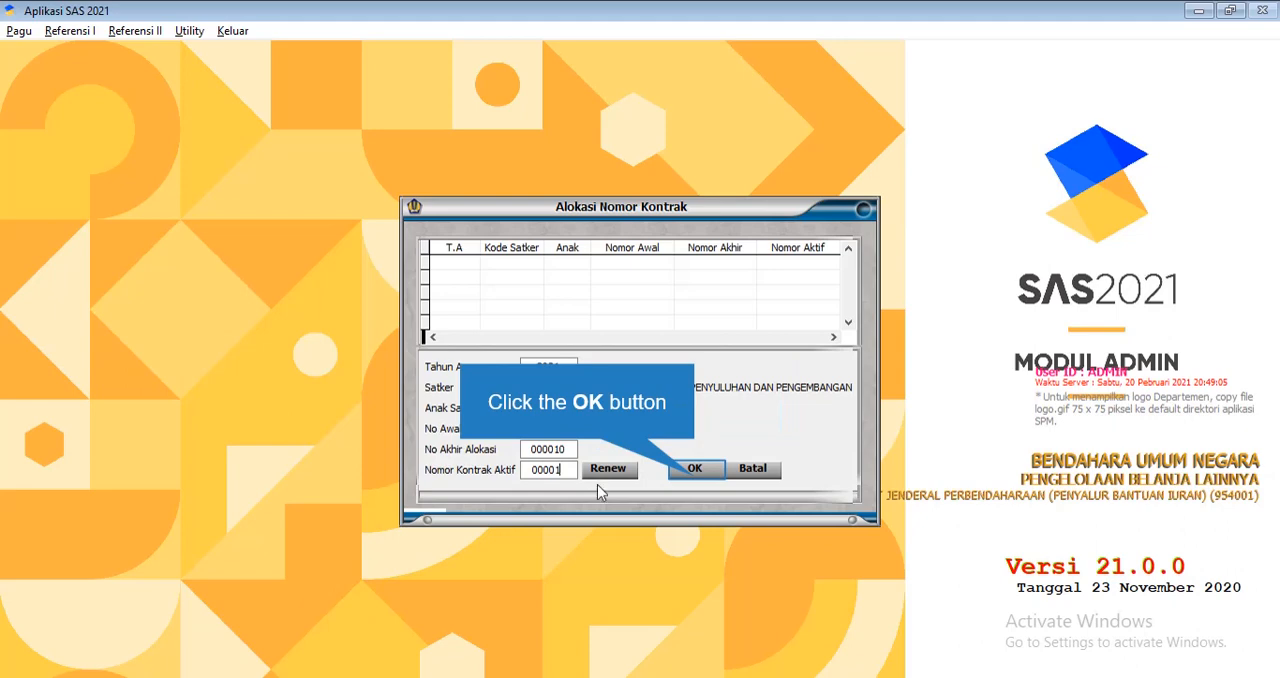
click(696, 474)
click(843, 474)
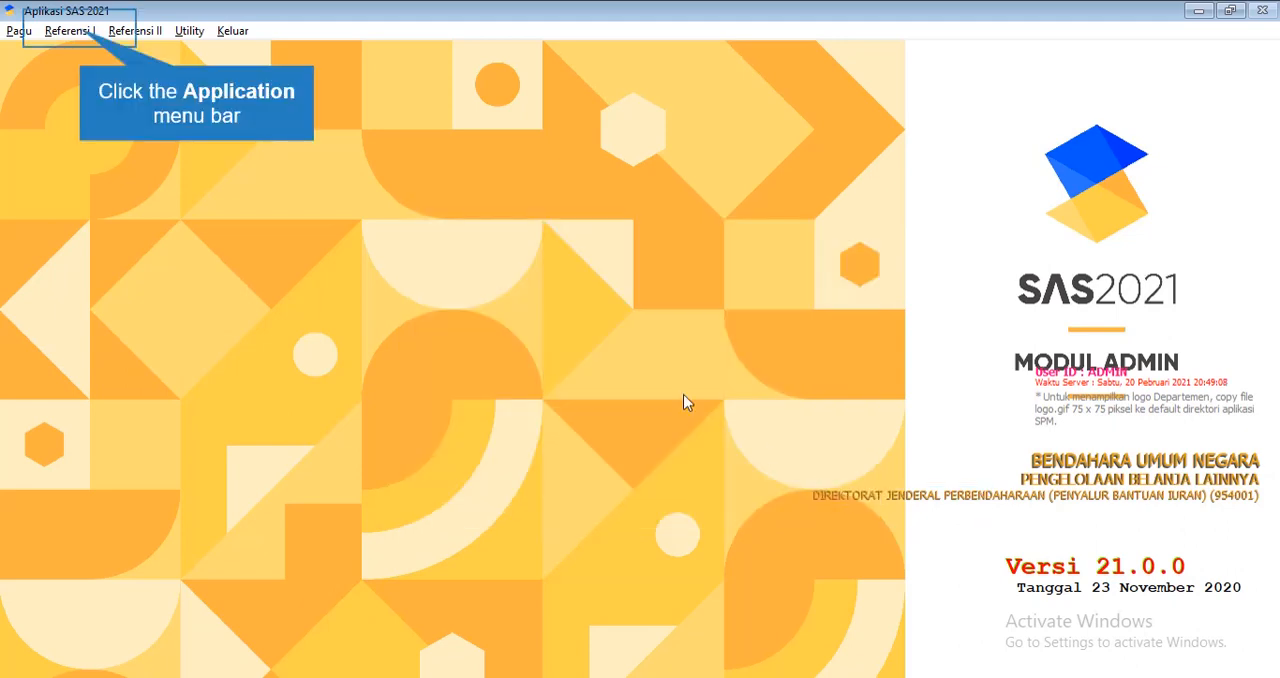
View the blank record form in the Nomor Kontrak Mekanisme TUP reference, cancel it and close the reference
click(83, 34)
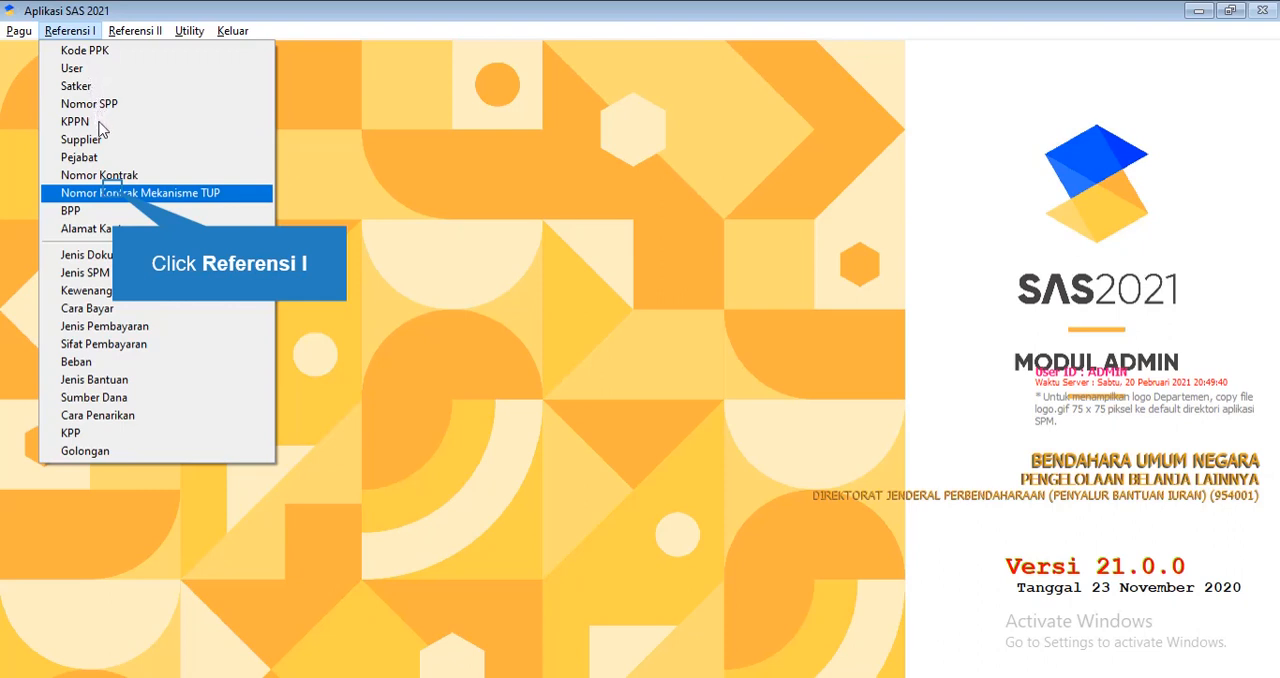
click(114, 192)
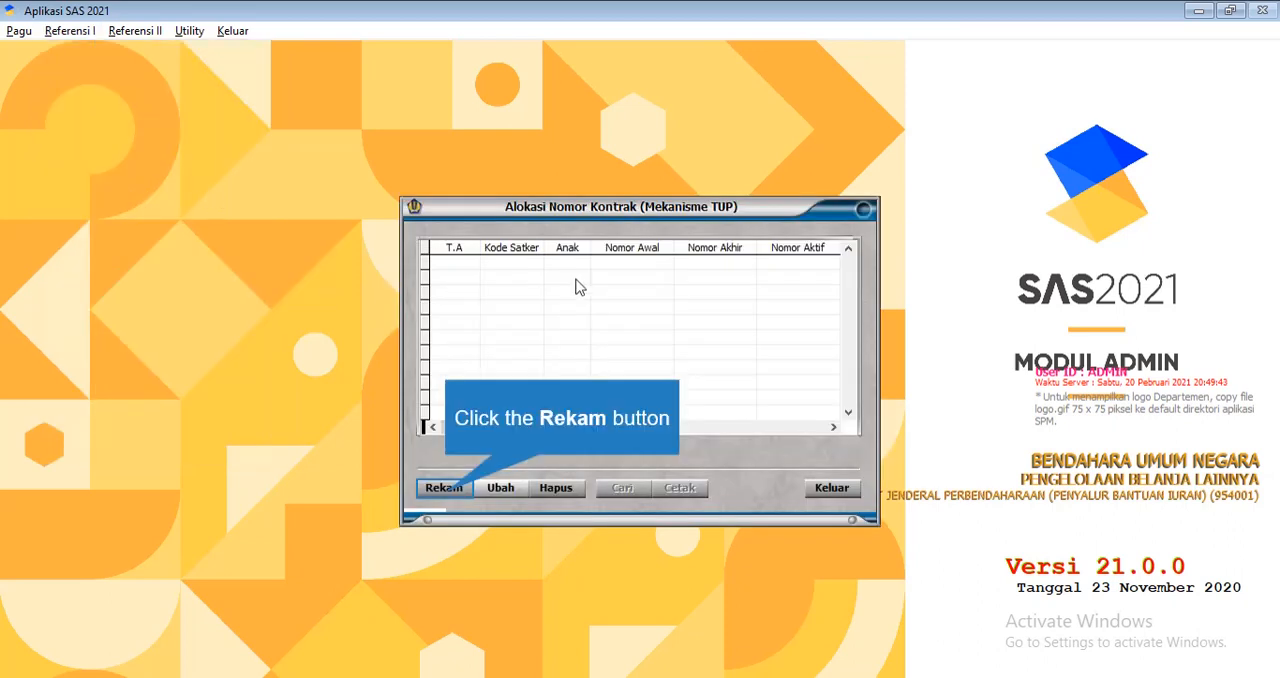
click(444, 493)
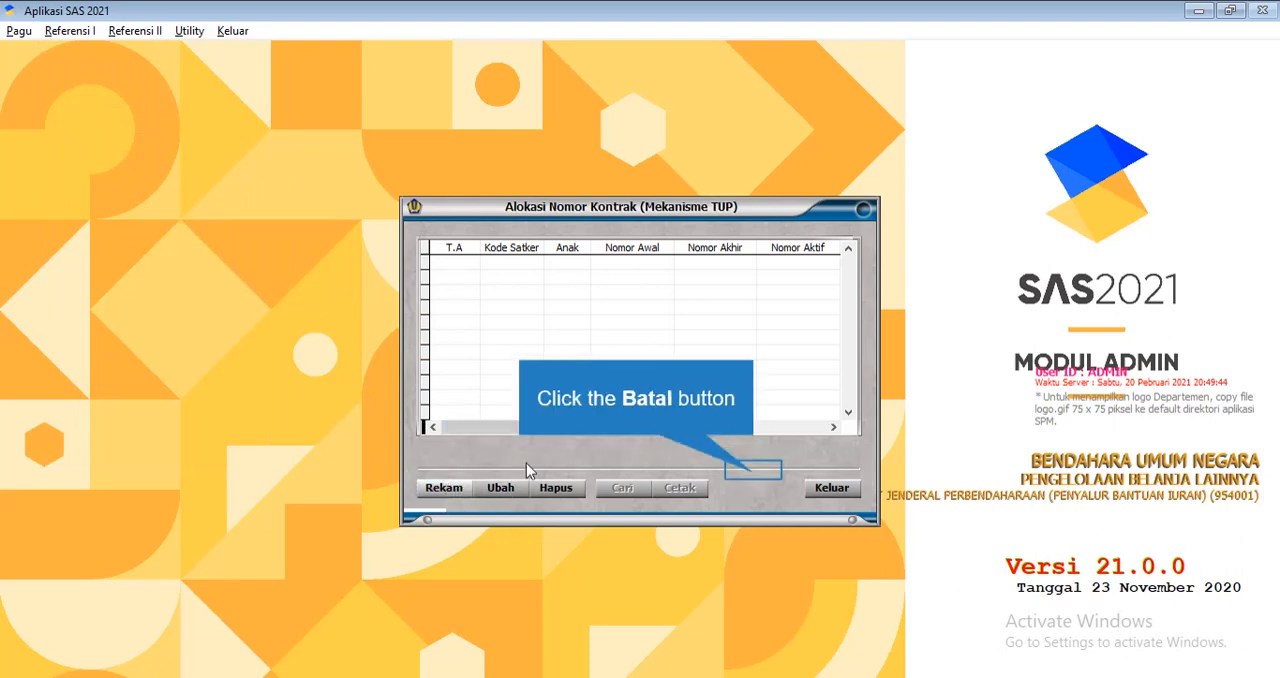
click(750, 478)
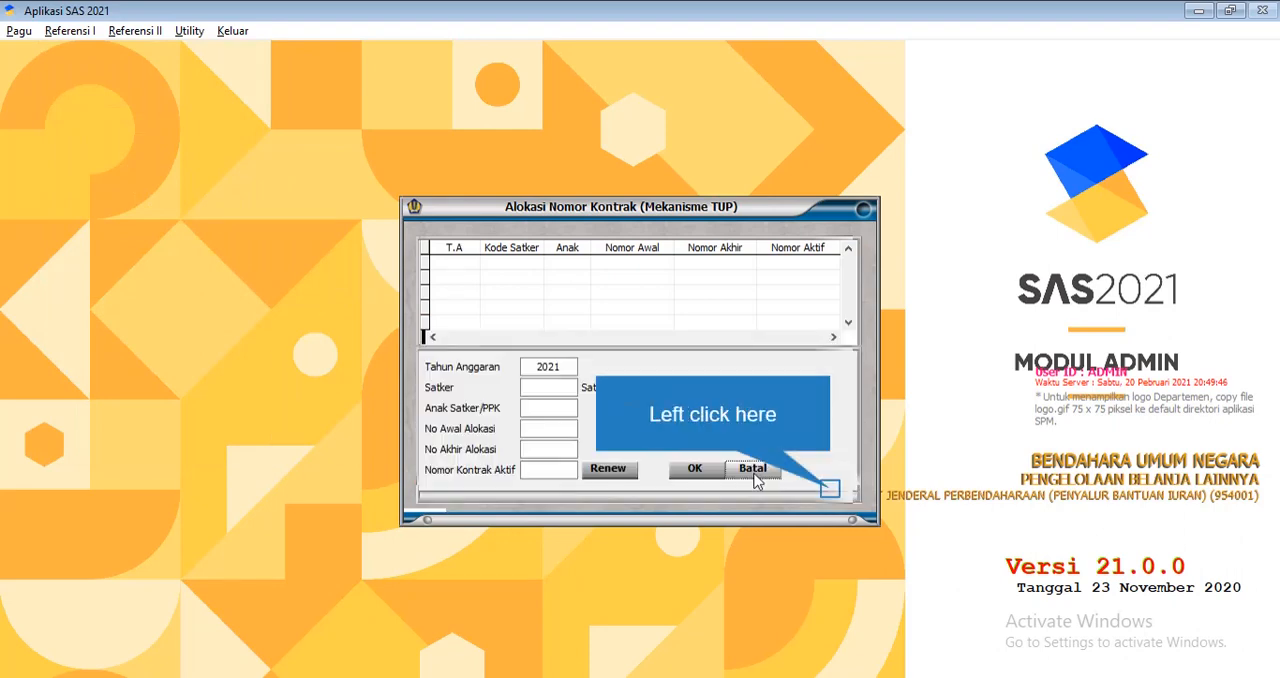
click(808, 482)
View the BPP and UP BPP reference and close it
click(70, 31)
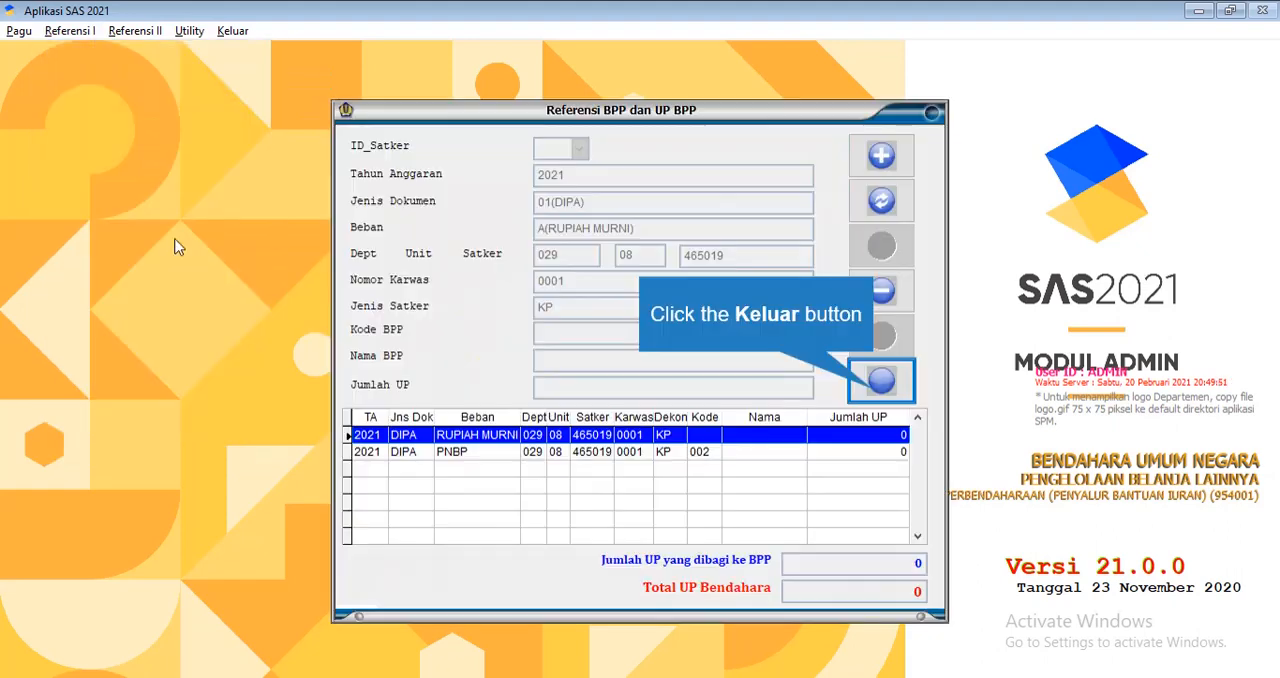
click(108, 212)
click(881, 379)
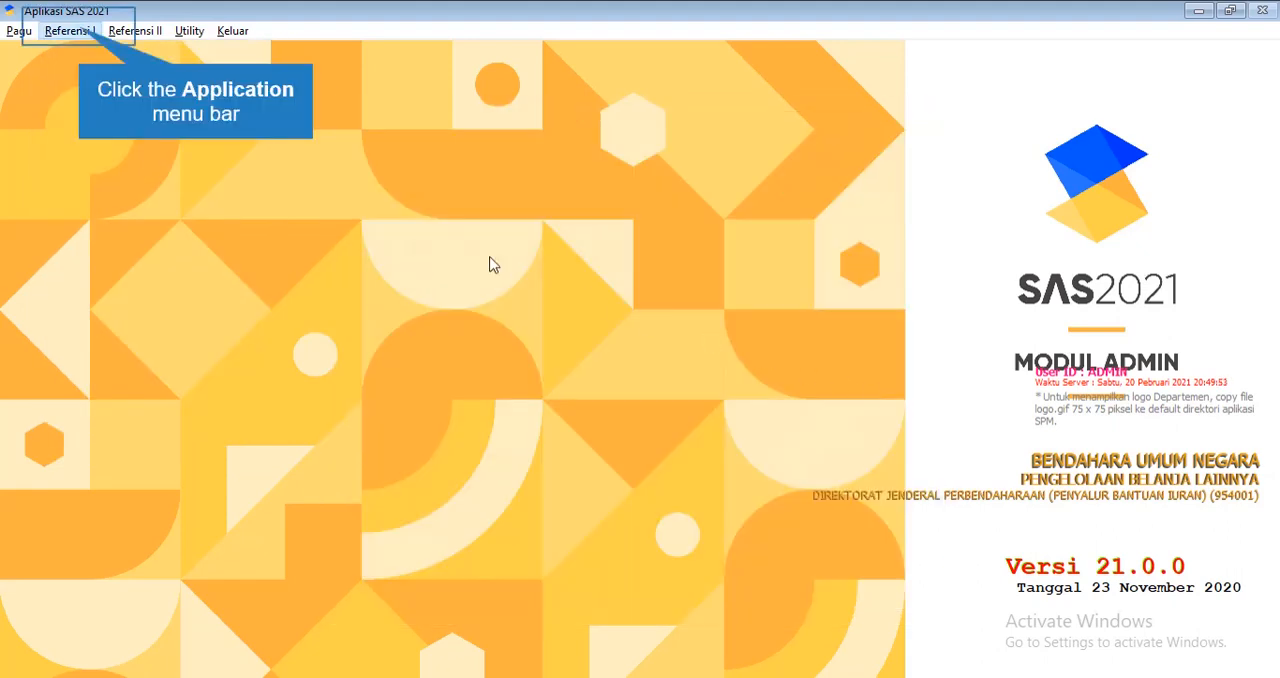
View the new record form in the Alamat Kantor reference, cancel it and close the reference
click(70, 31)
click(115, 233)
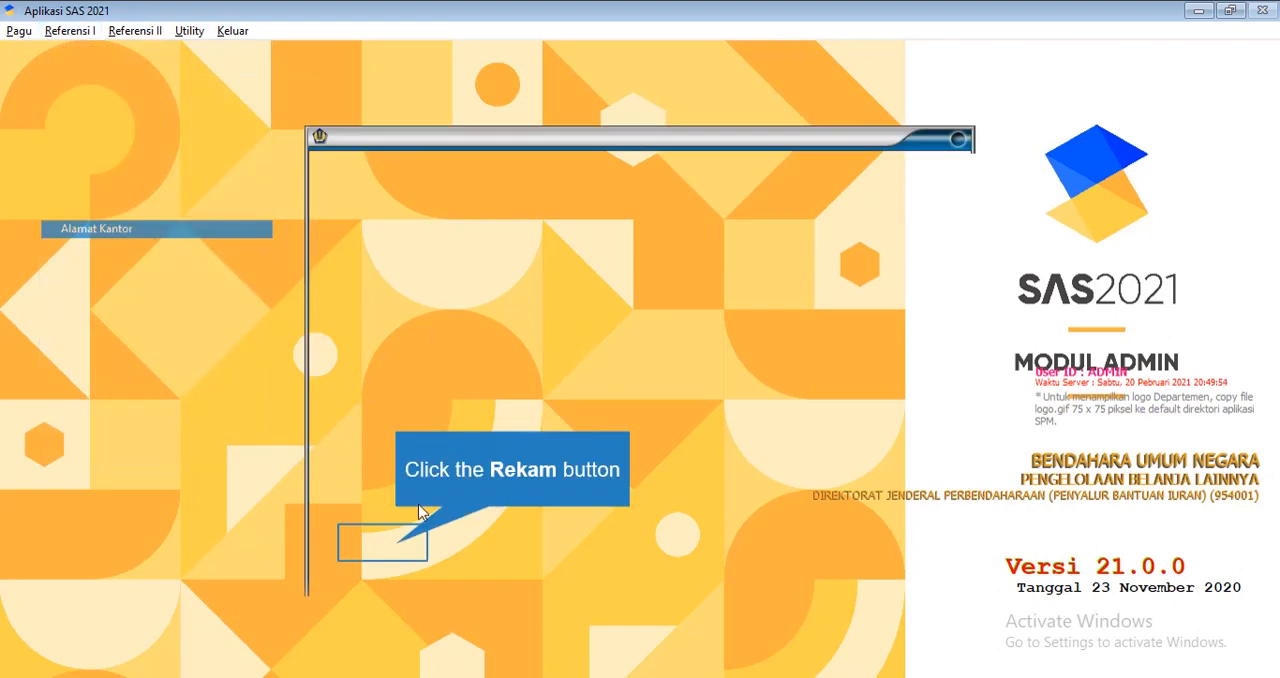
click(381, 542)
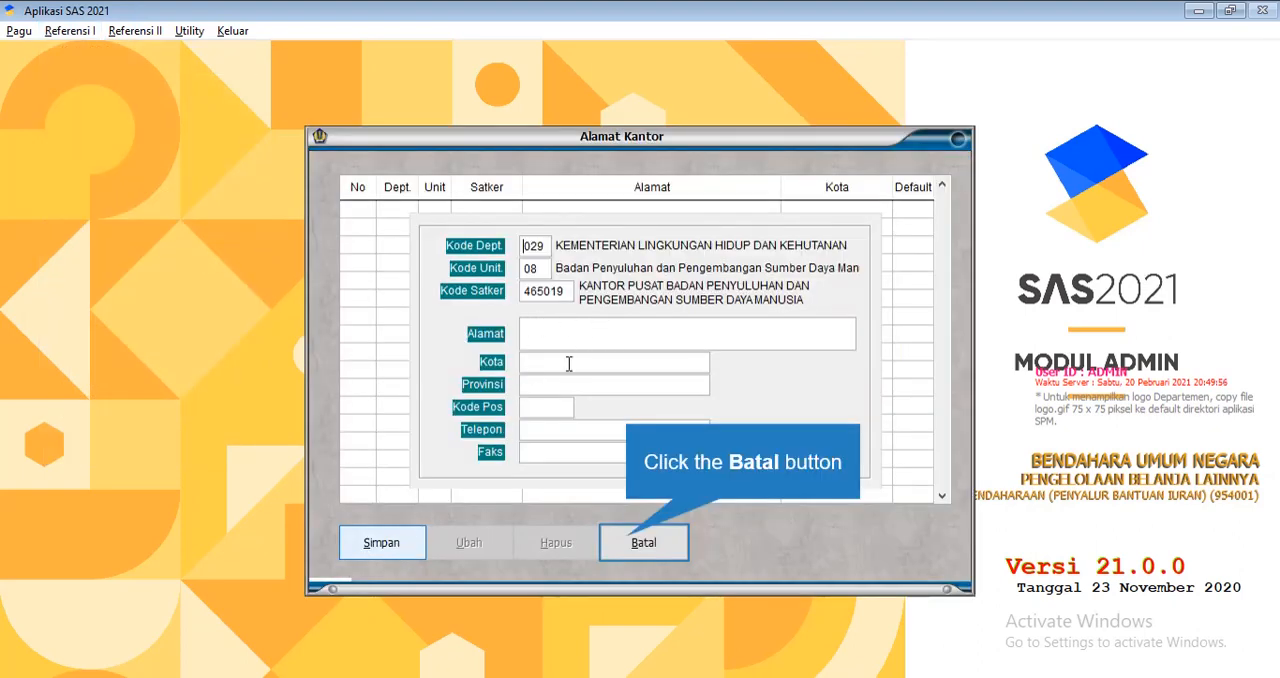
click(643, 542)
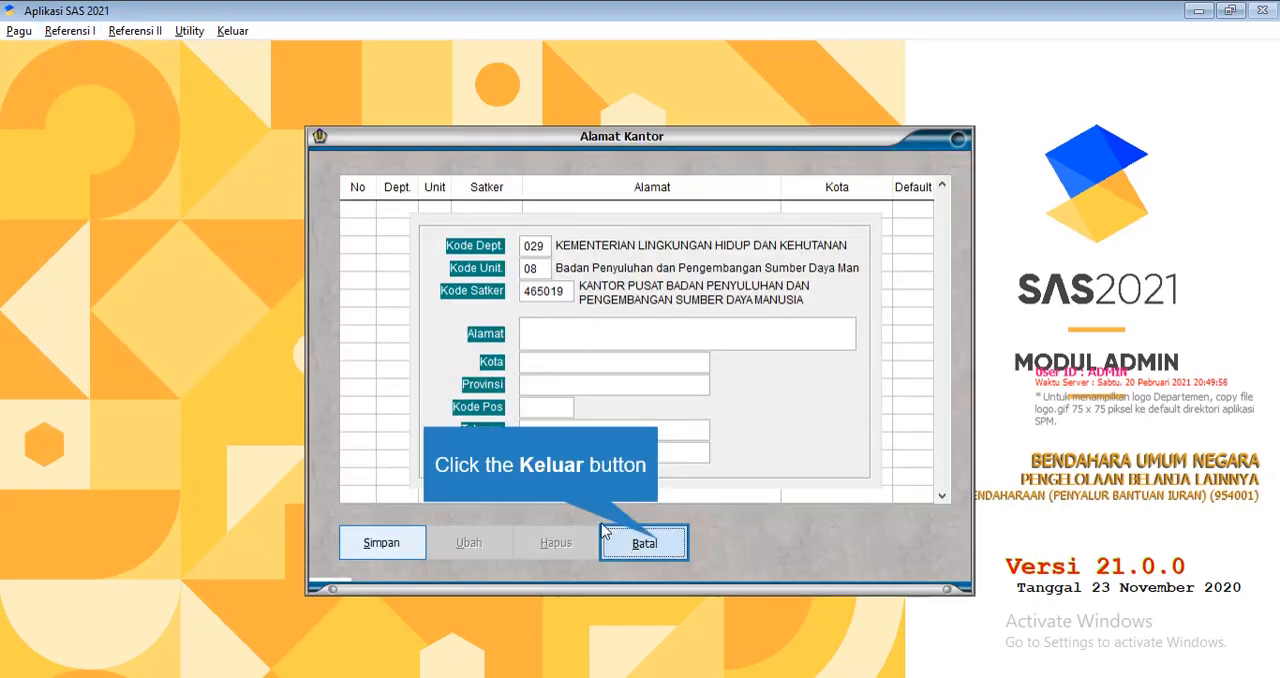
click(643, 542)
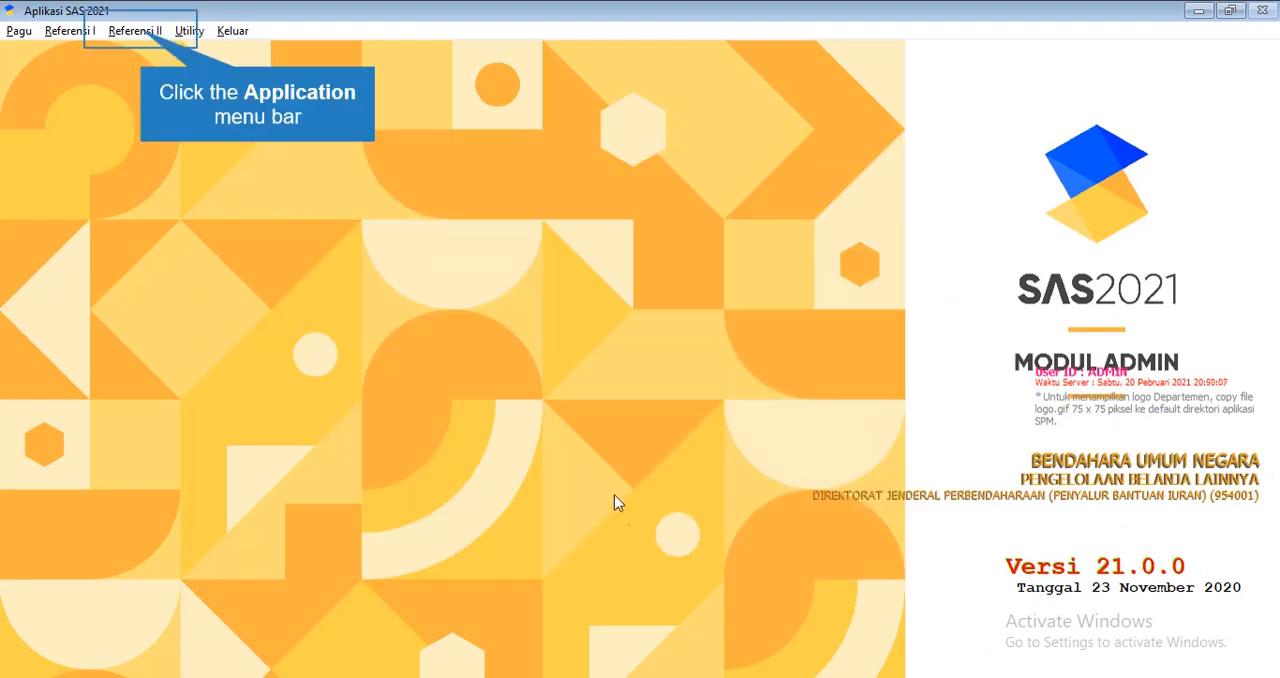
Exit the SAS 2021 application
click(148, 30)
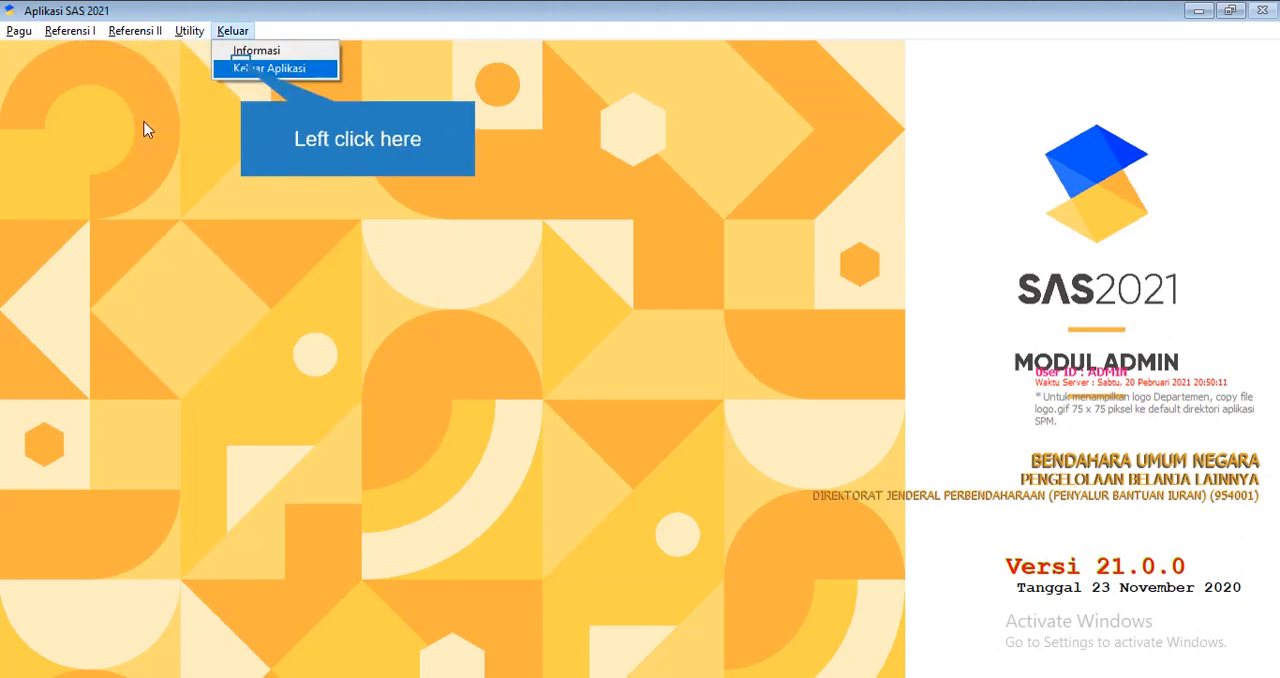
click(241, 68)
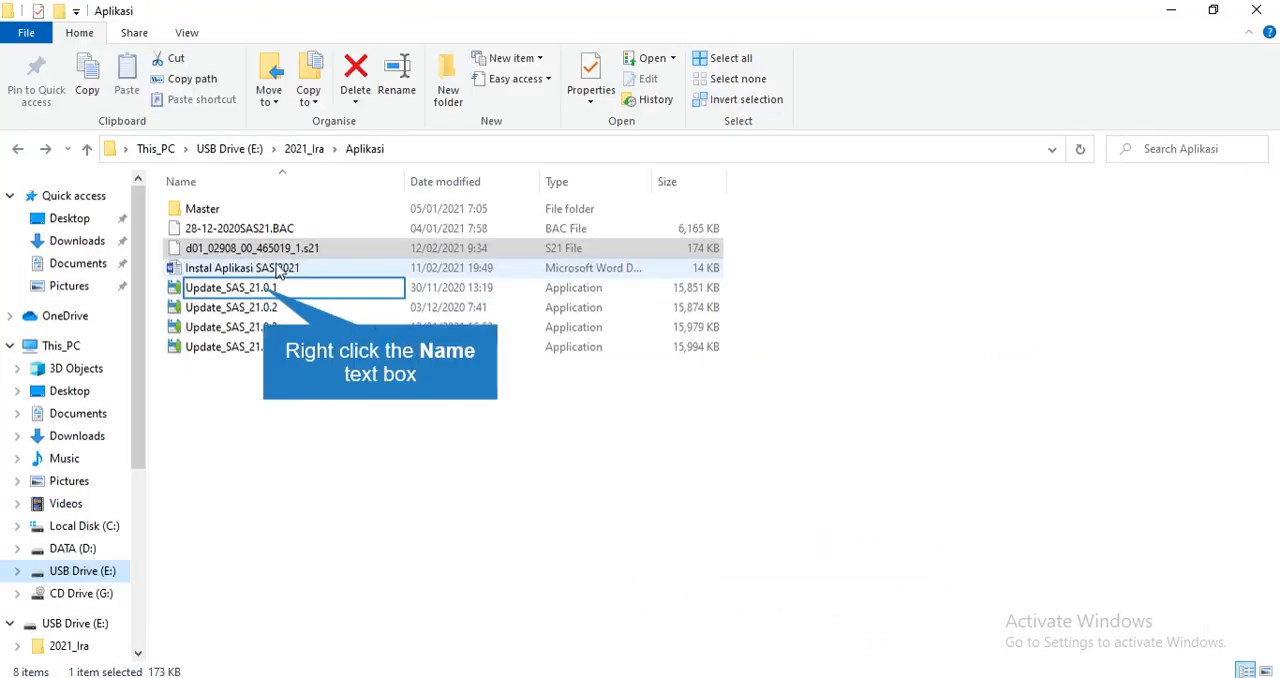
right_click(268, 292)
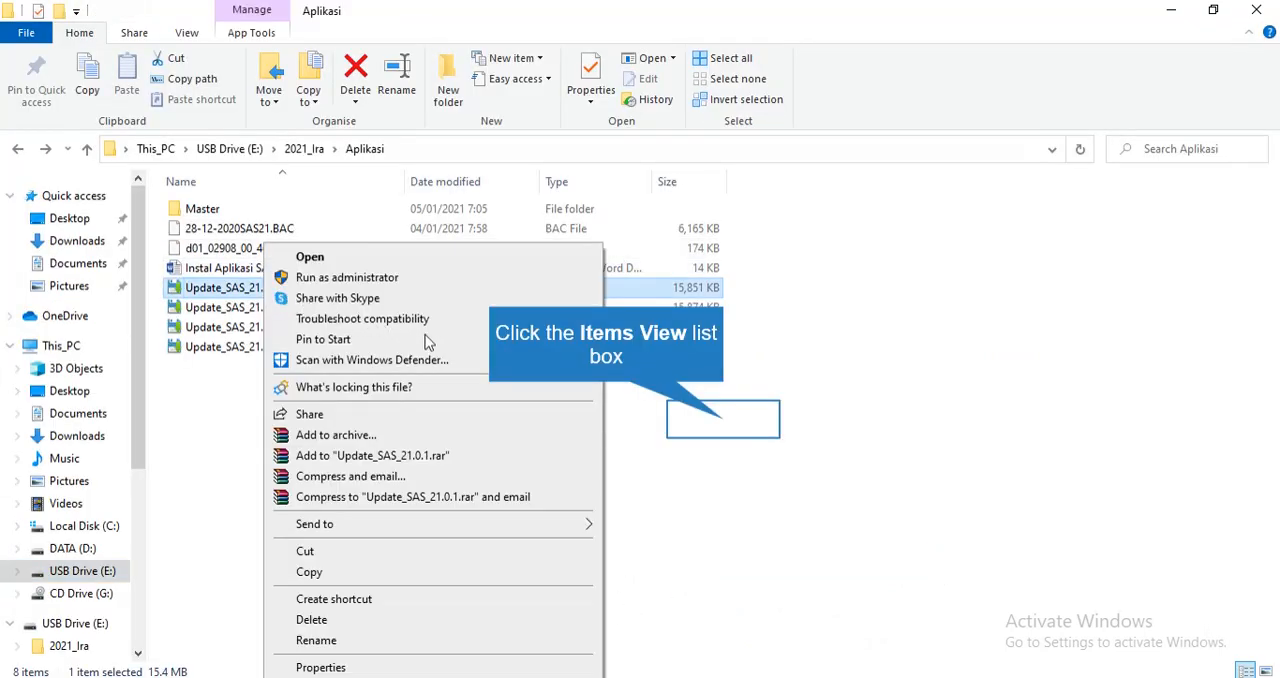
click(720, 418)
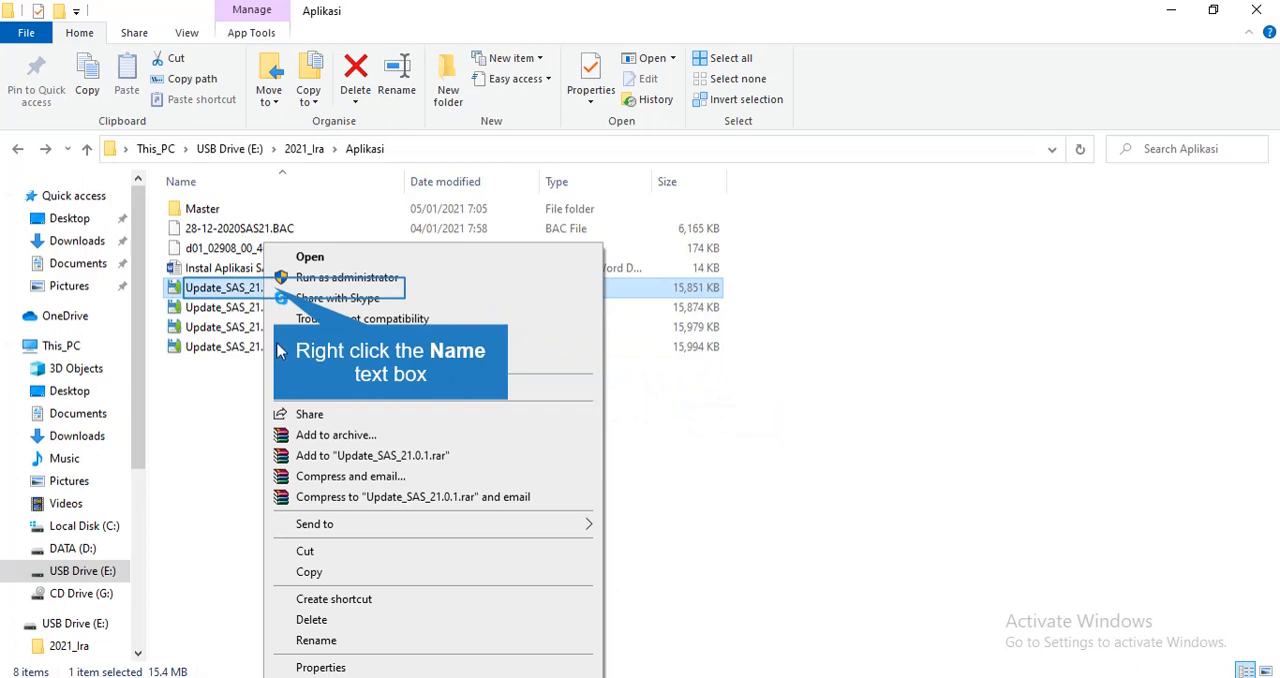
right_click(274, 294)
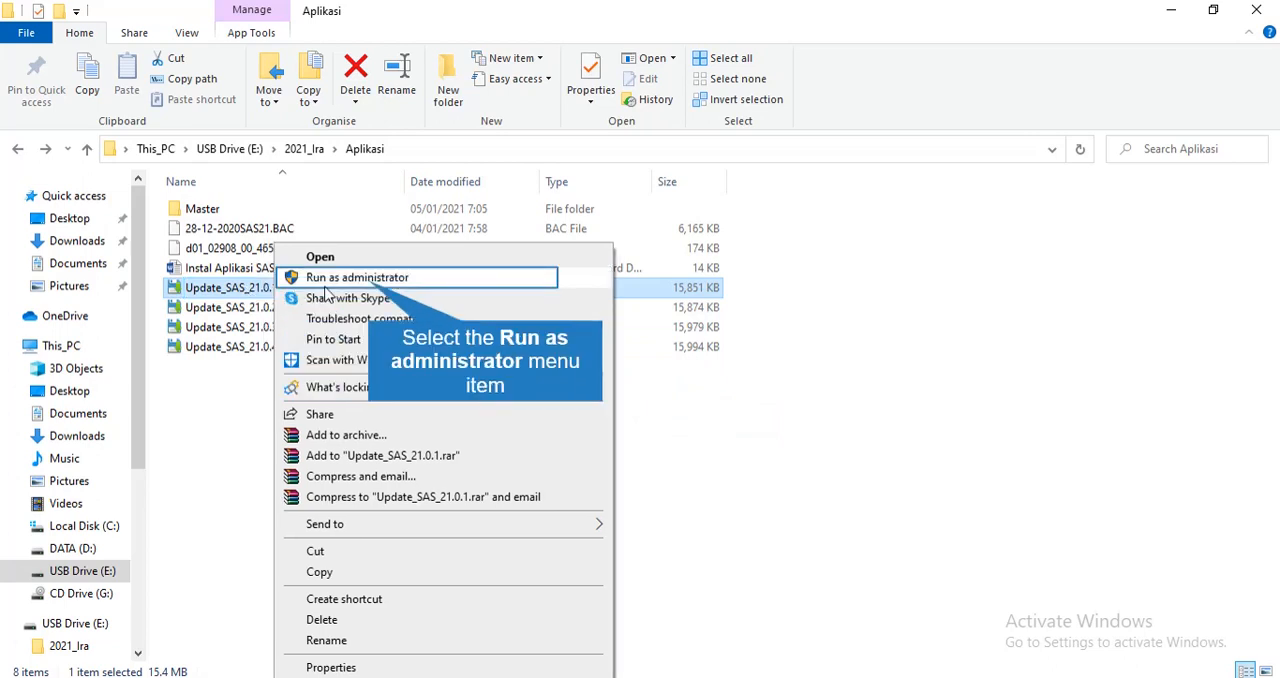
click(378, 281)
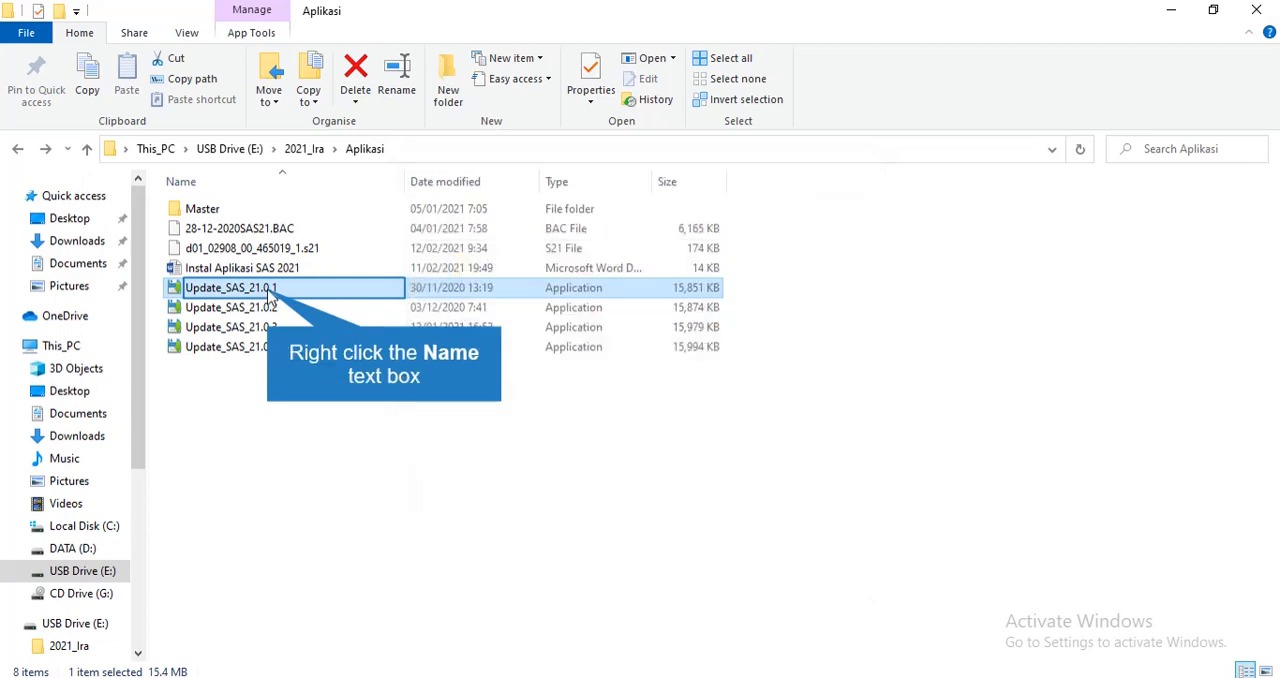
Run Update_SAS_21.0.1 and Update_SAS_21.0.2 from the Aplikasi folder as administrator to update the SAS 2021 references
right_click(268, 295)
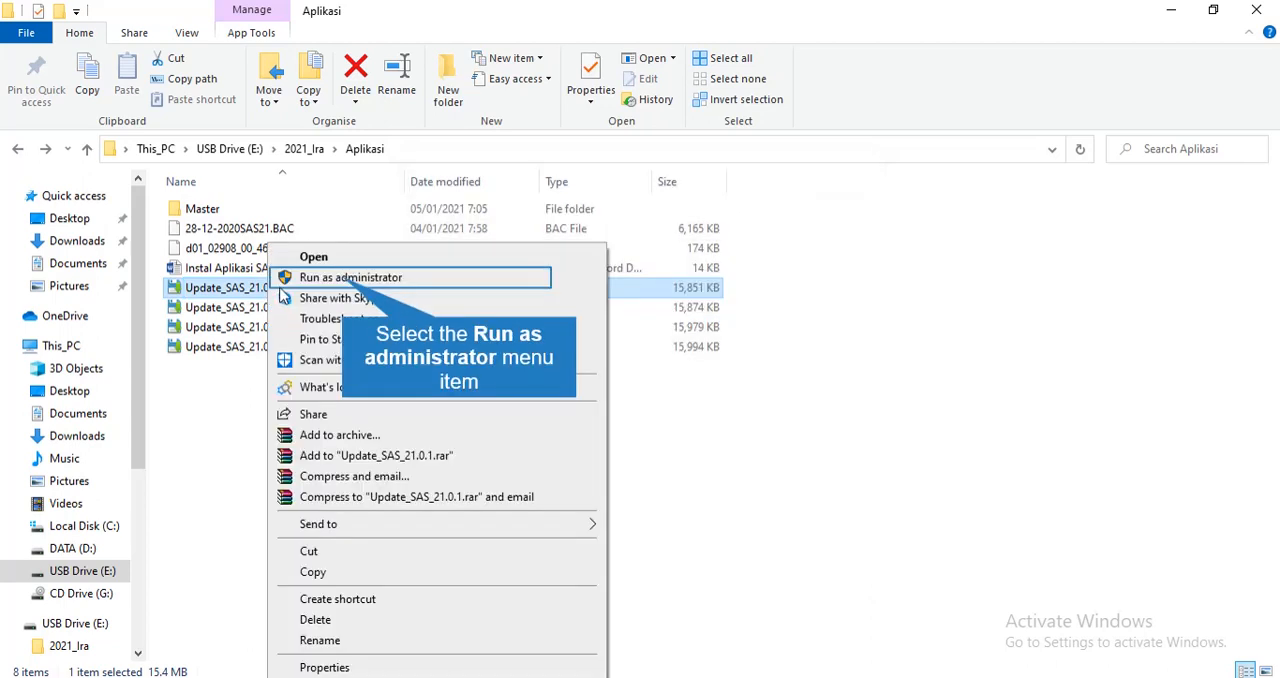
click(336, 280)
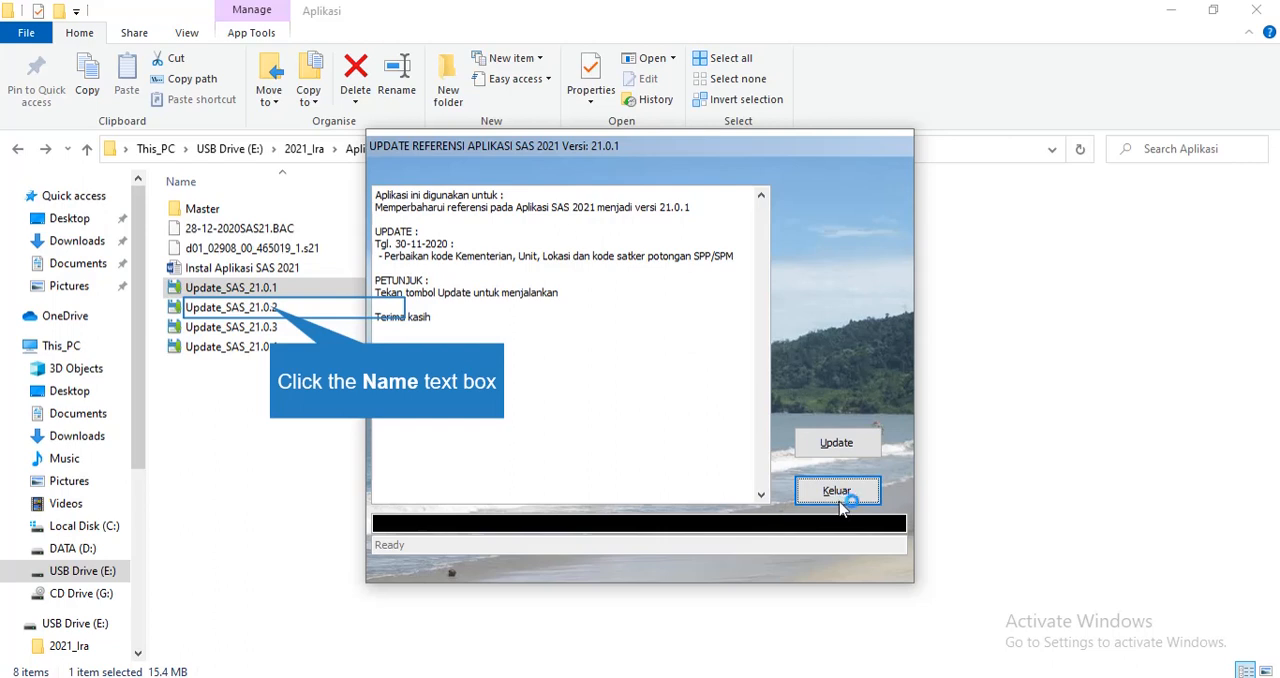
click(282, 314)
right_click(278, 310)
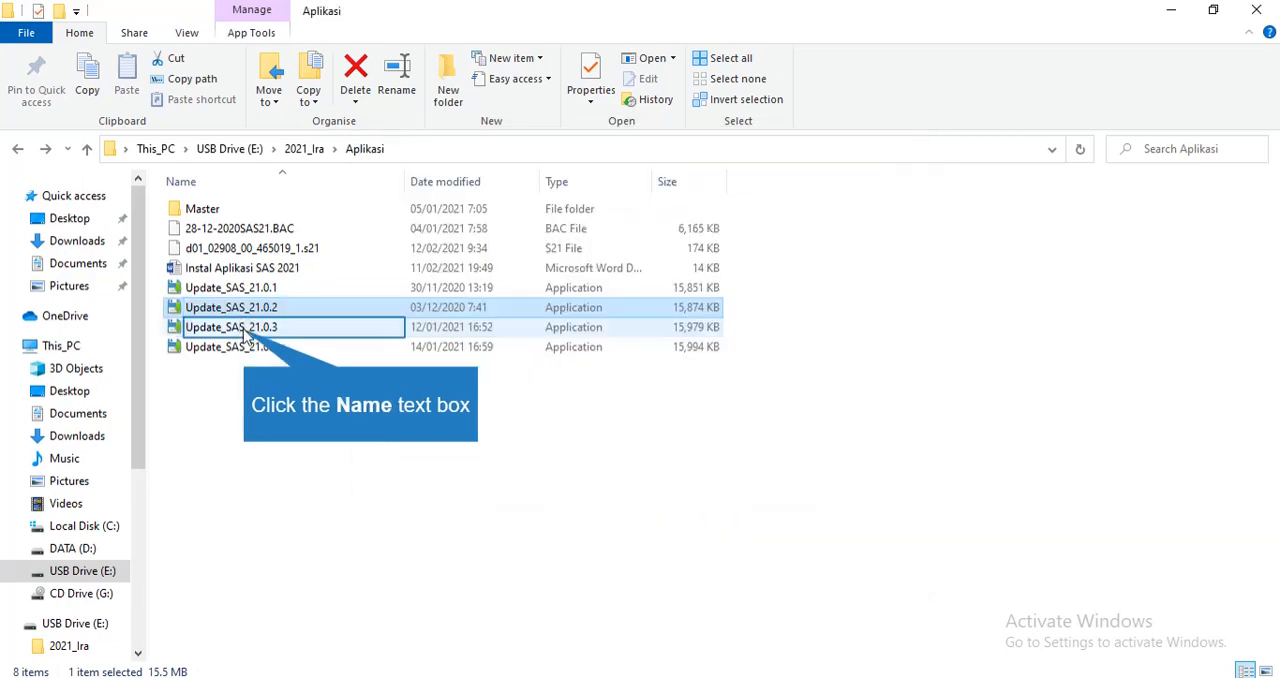
Run Update_SAS_21.0.3 and Update_SAS_21.0.4 from the Aplikasi folder as administrator to update the SAS 2021 references
right_click(255, 336)
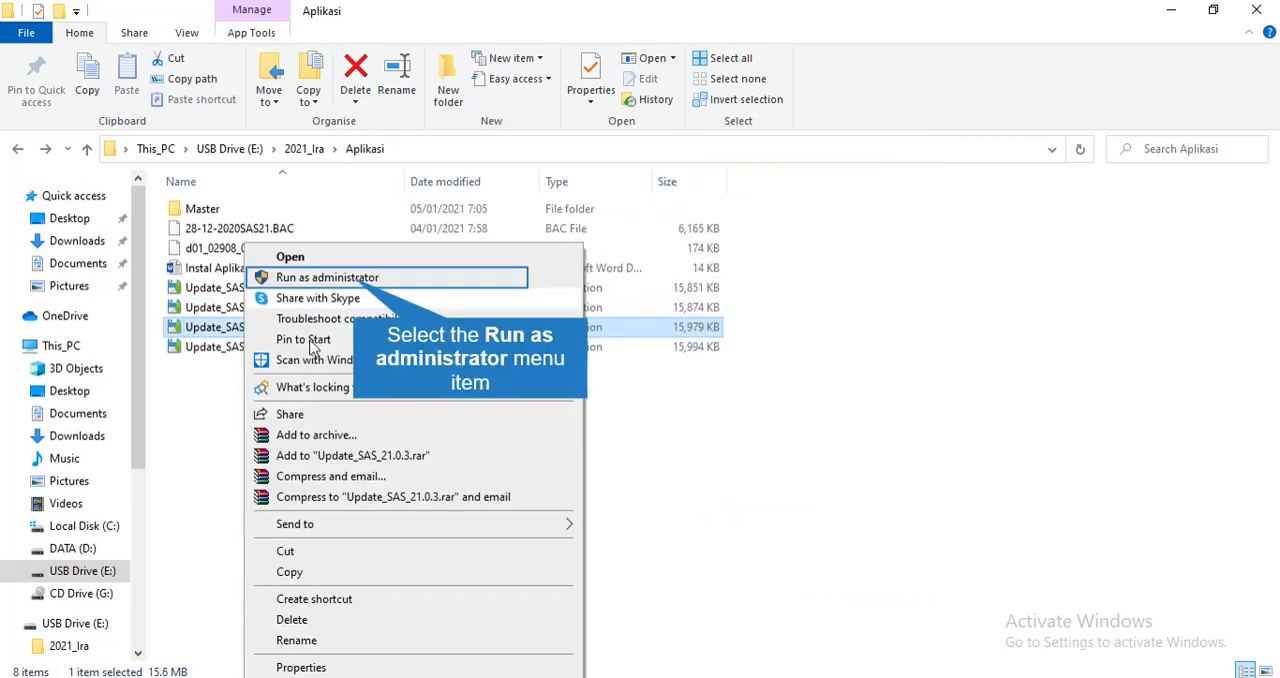
click(360, 278)
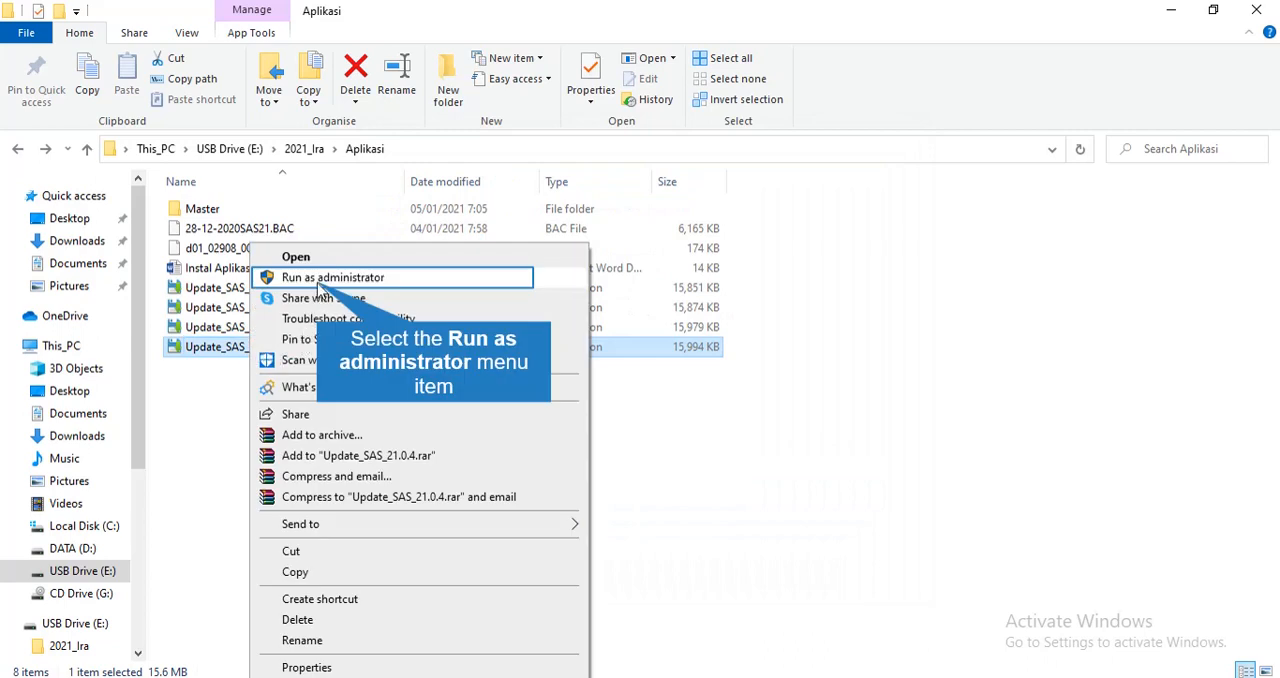
click(320, 280)
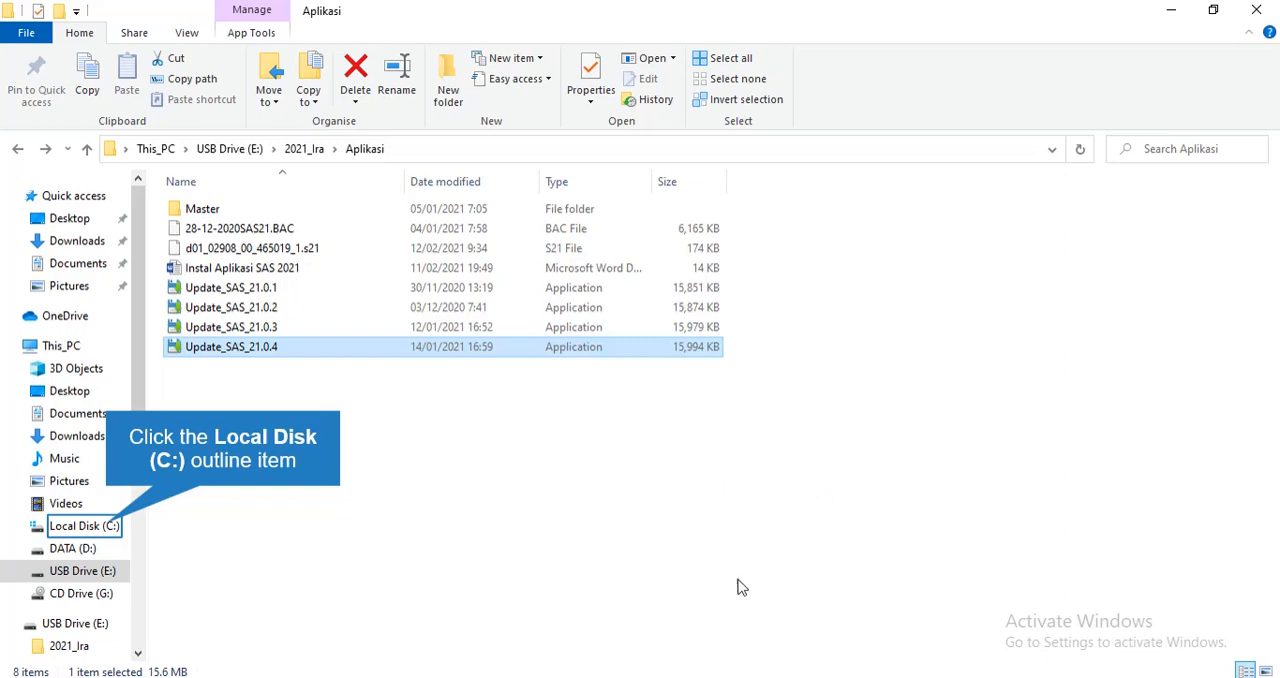
Open the AplikasiSAS2021 folder on Local Disk (C:) and launch the SAS_21 application
click(107, 525)
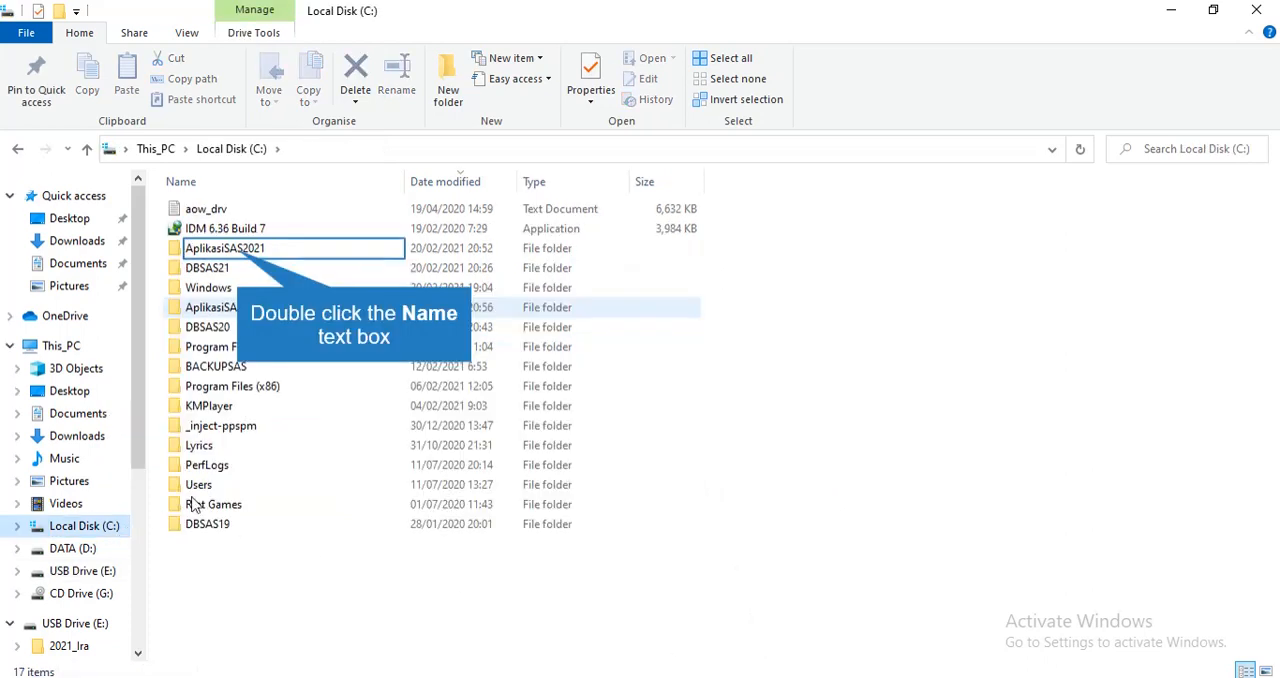
double_click(242, 256)
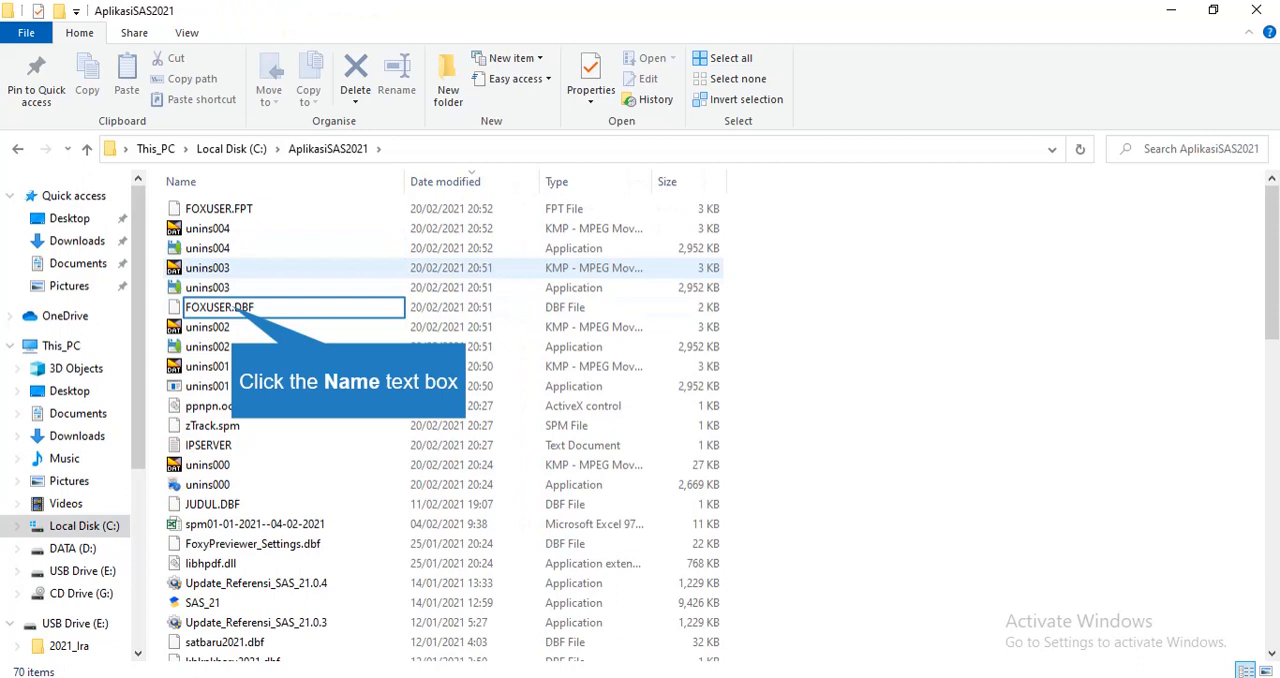
click(290, 307)
scroll(290, 307, down, 5)
click(300, 315)
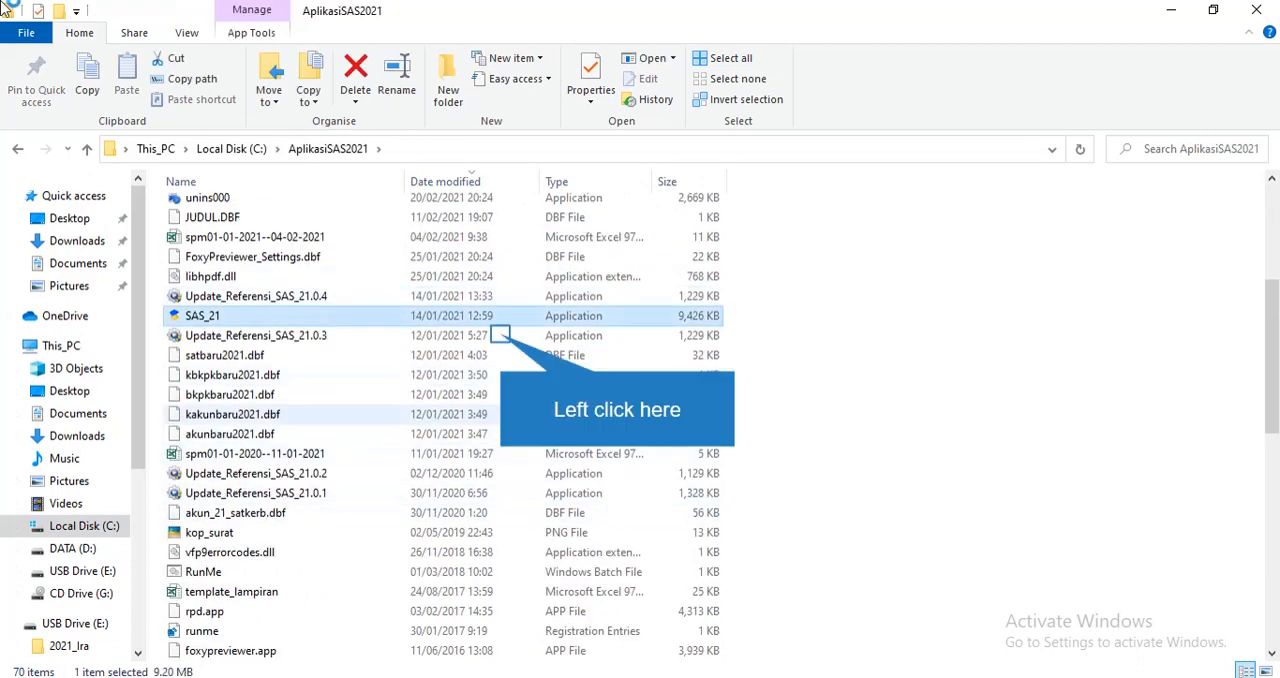
click(503, 338)
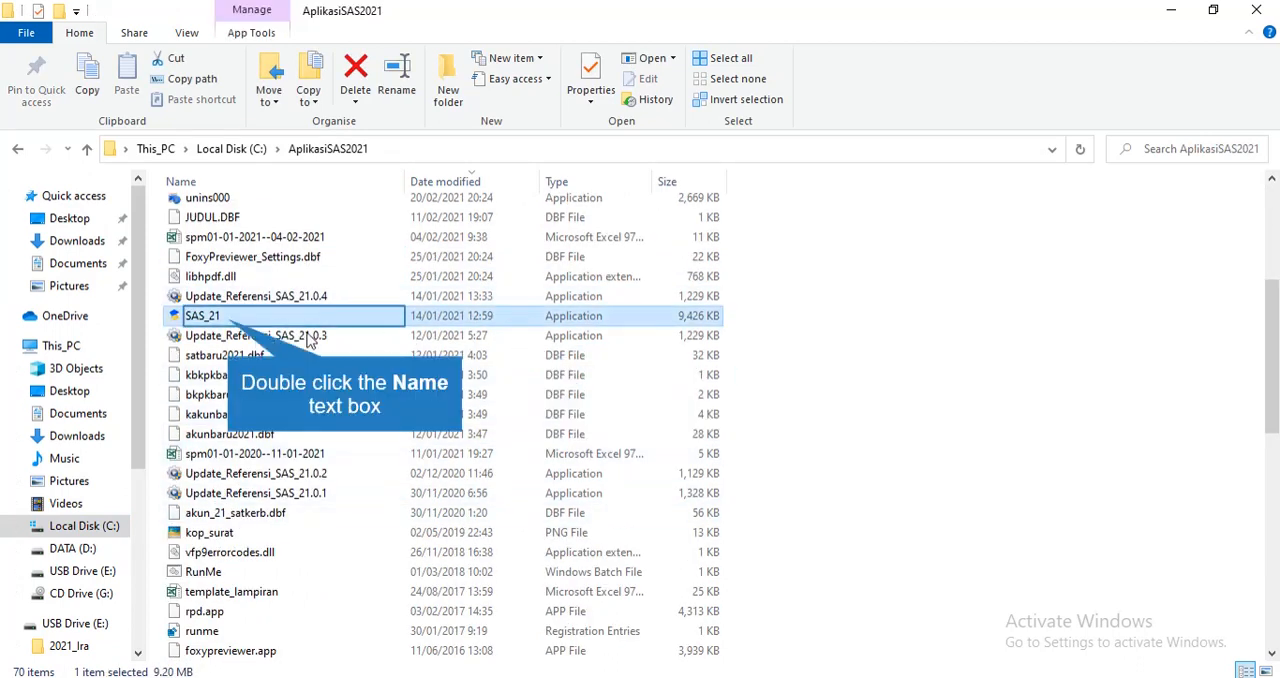
double_click(230, 322)
Log in to SAS 2021 with the administrator account's user name and password
text(a)
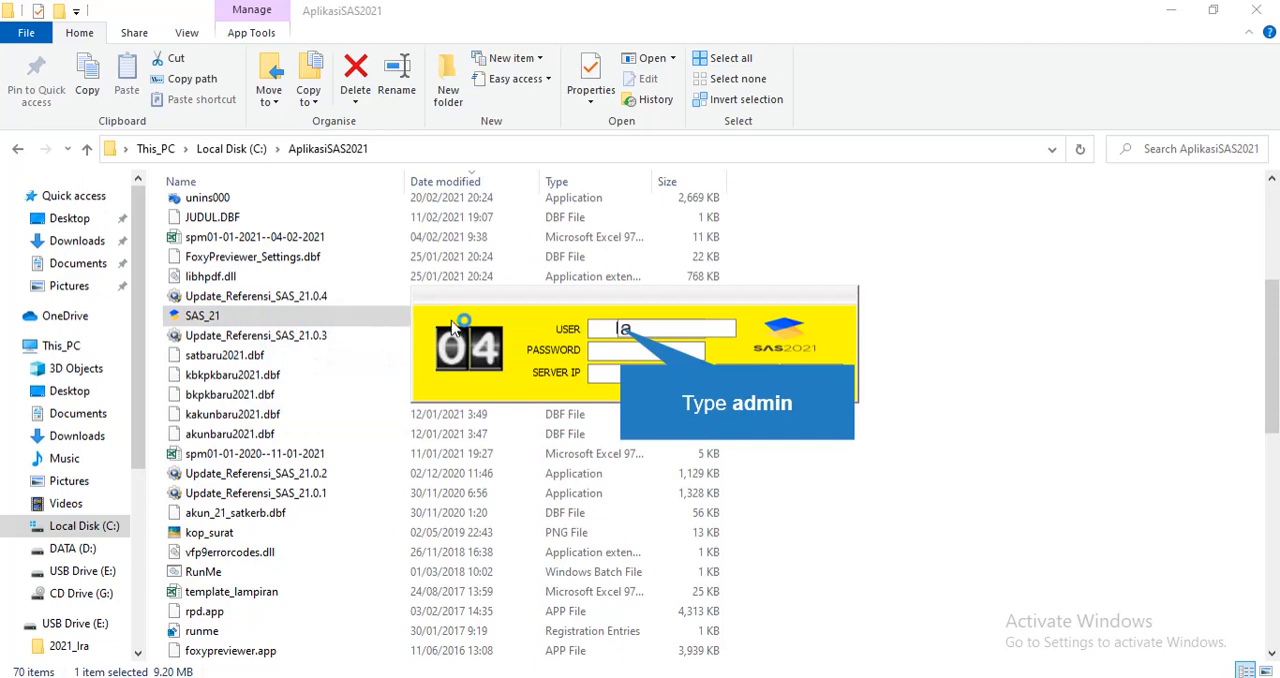
text(dmin)
key(Tab)
text(a)
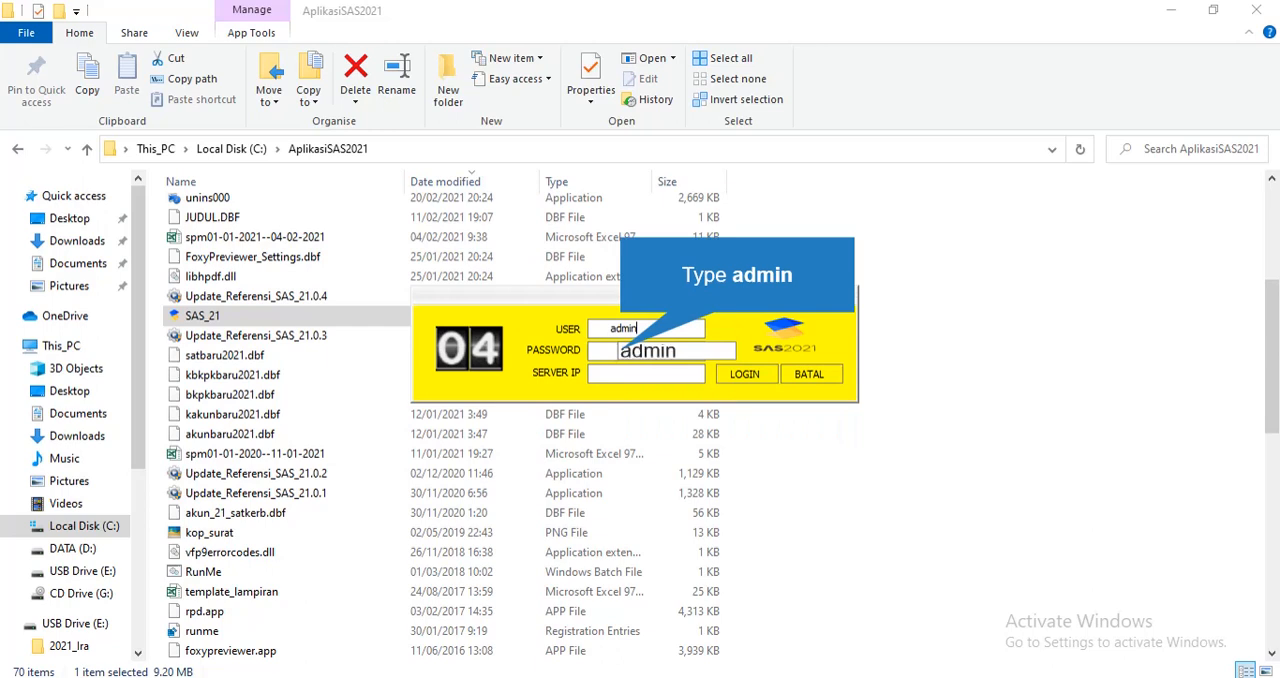
text(dmin)
key(Return)
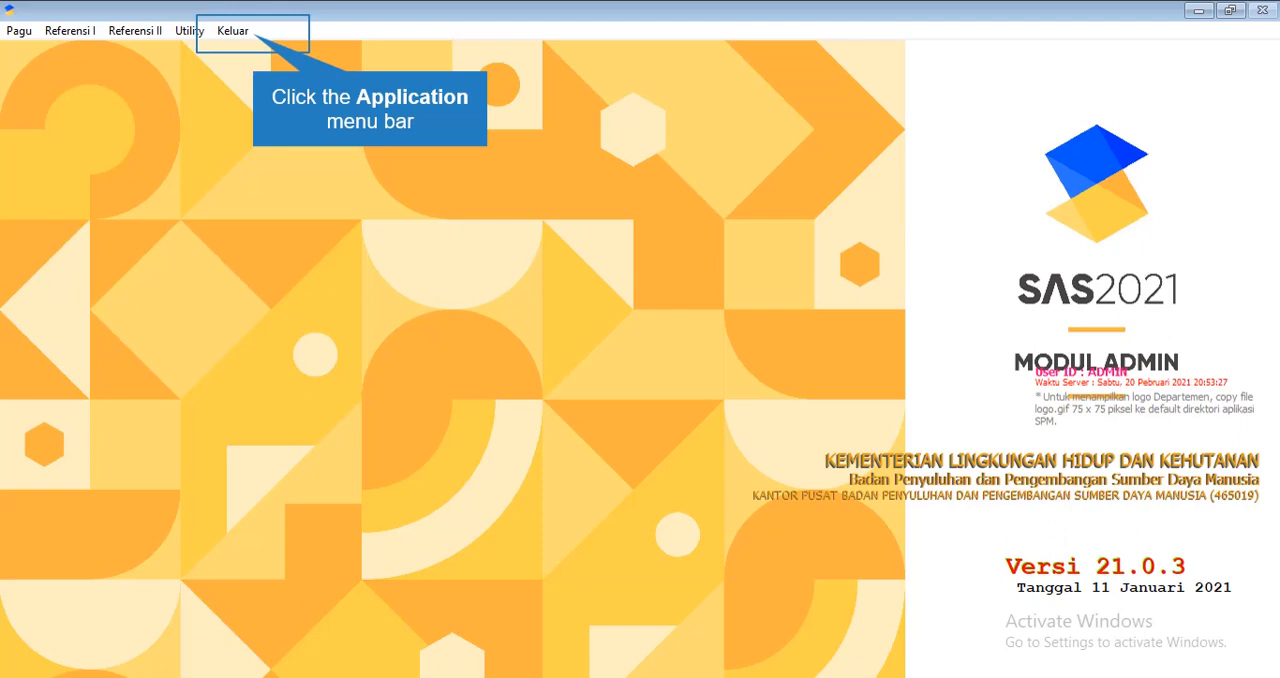
Exit SAS 2021 and launch SAS_21 again from the AplikasiSAS2021 folder
click(233, 30)
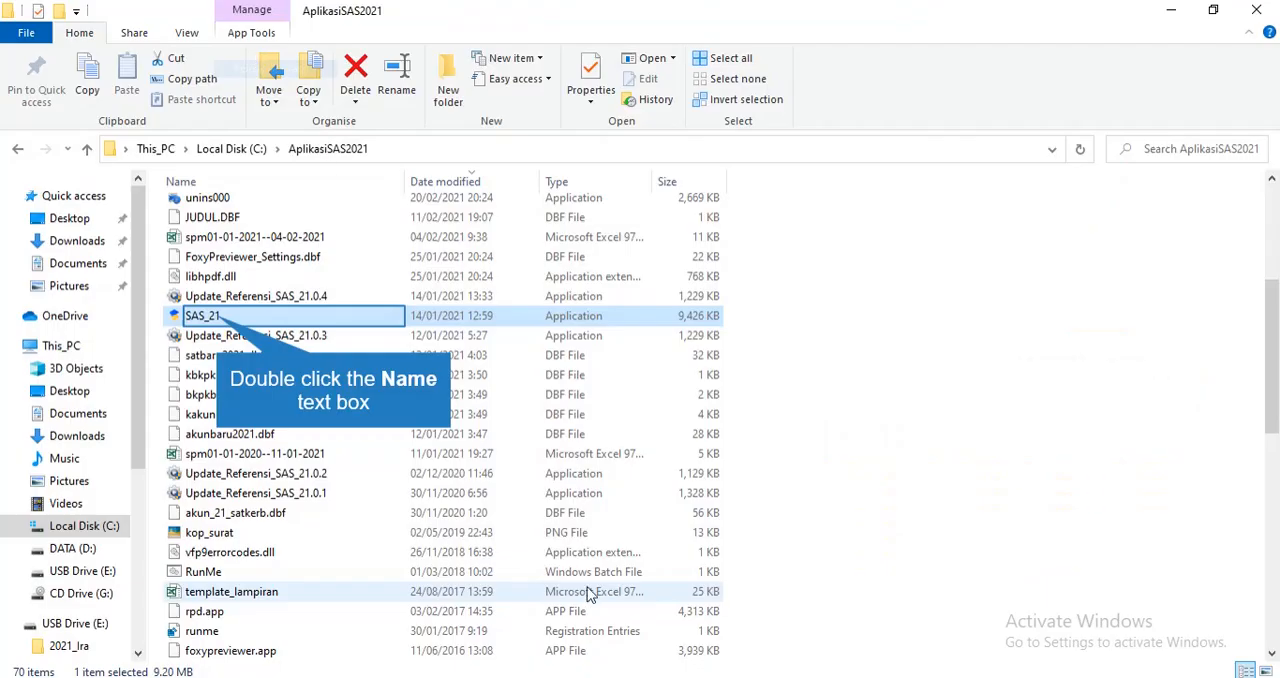
double_click(217, 318)
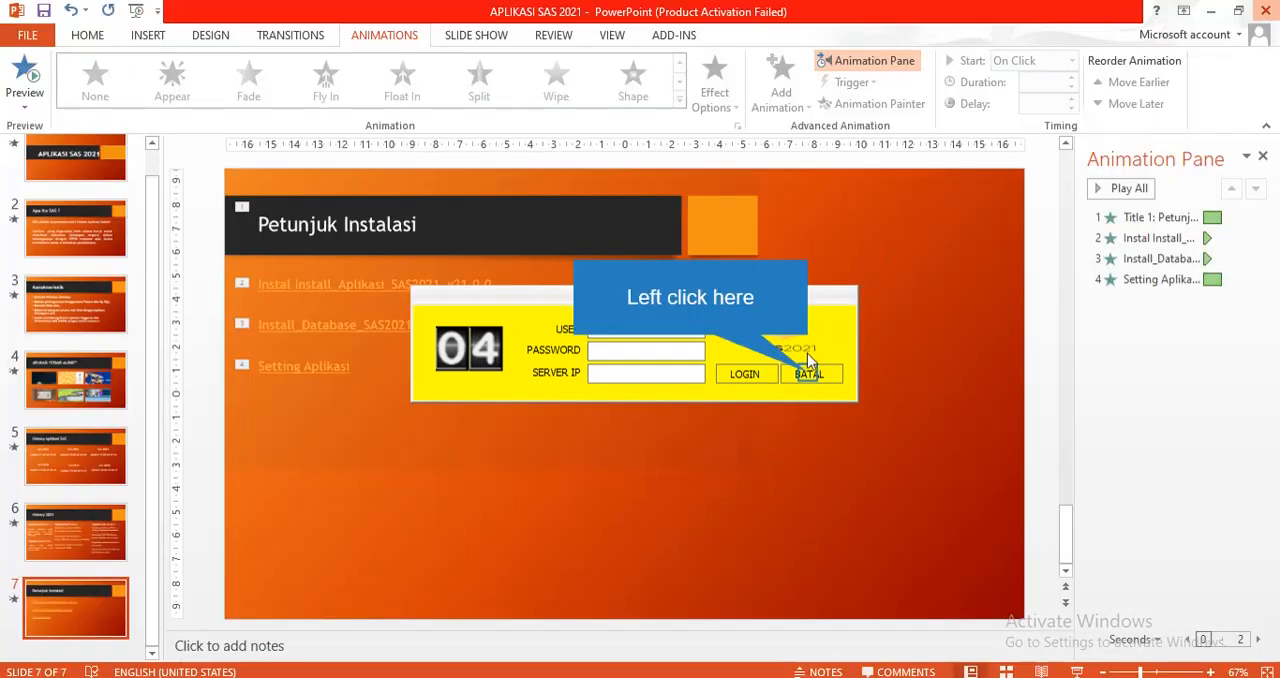
Switch to PowerPoint and close the APLIKASI SAS 2021 presentation without saving its changes
key(alt+F4)
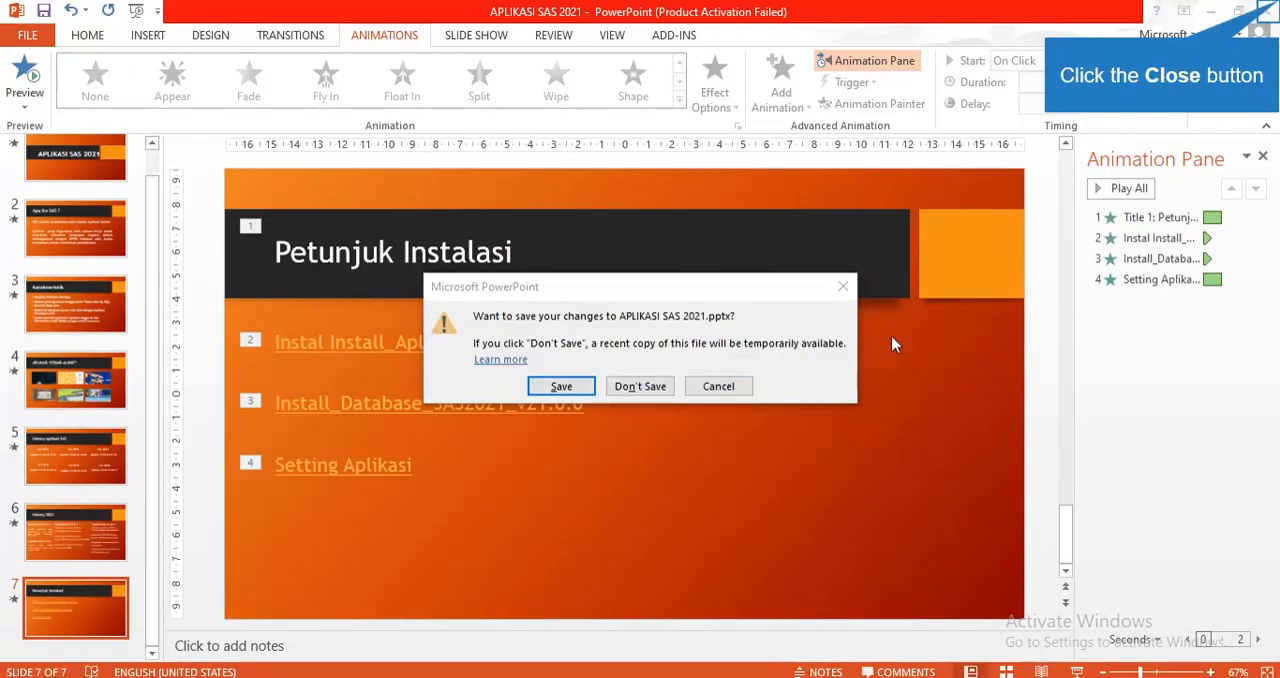
click(654, 386)
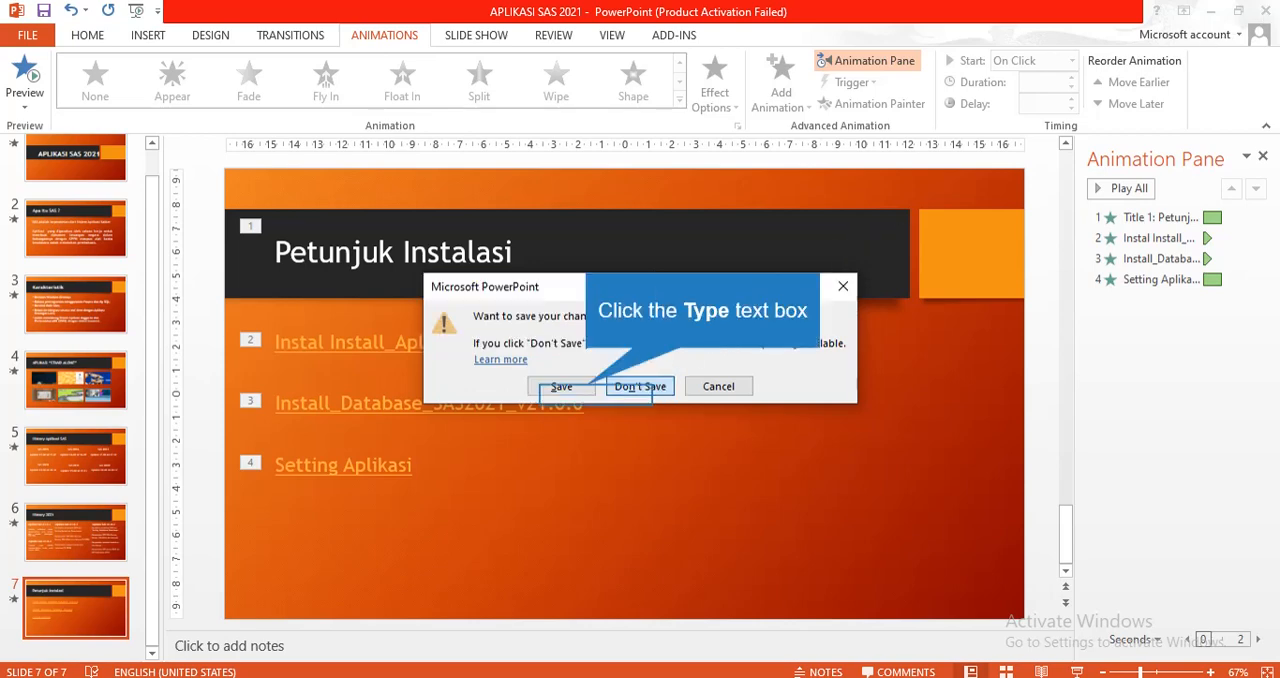